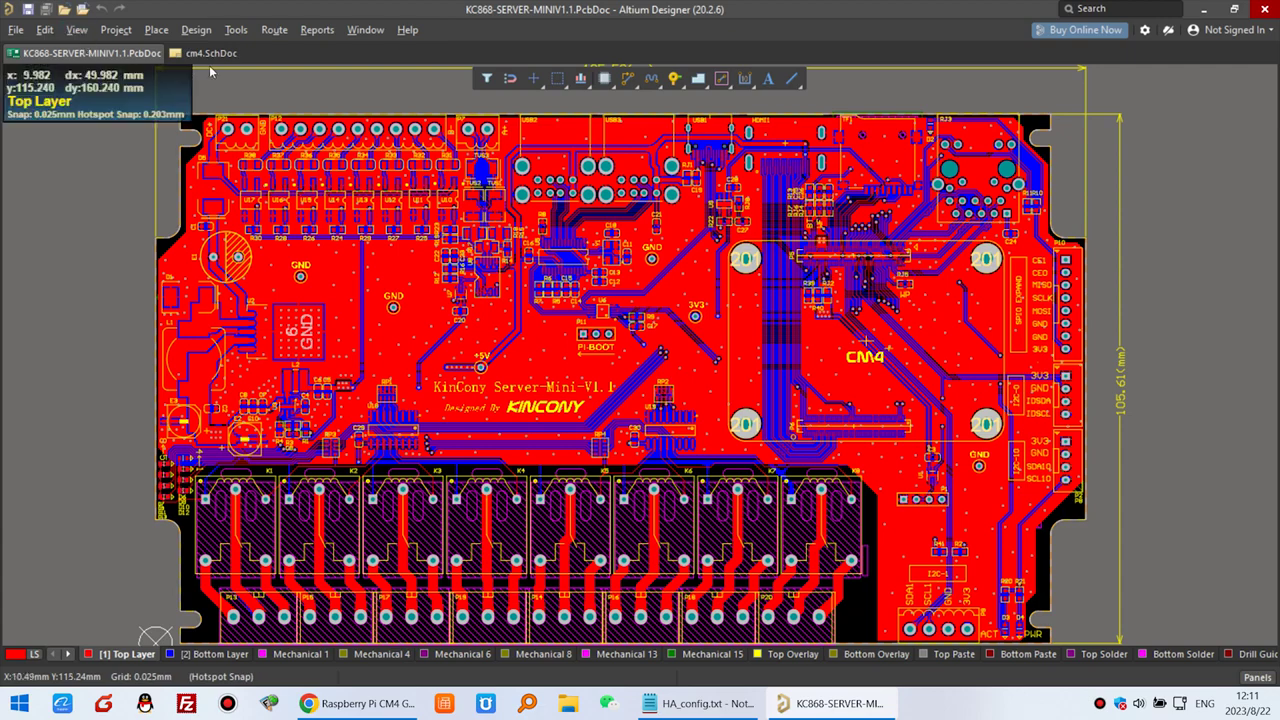
- Examine the CM4 connectors and the surrounding circuits in the cm4.SchDoc schematic
scroll(562, 430, up, 3)
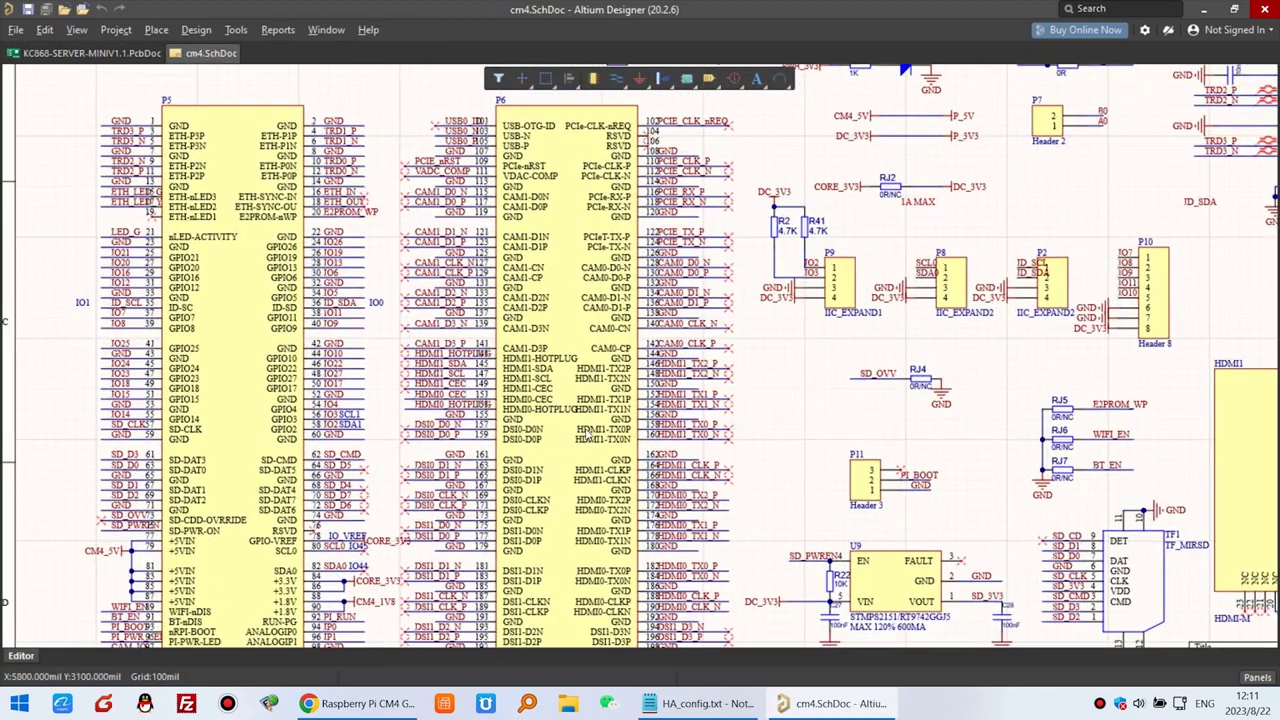
scroll(595, 432, down, 3)
scroll(604, 429, up, 2)
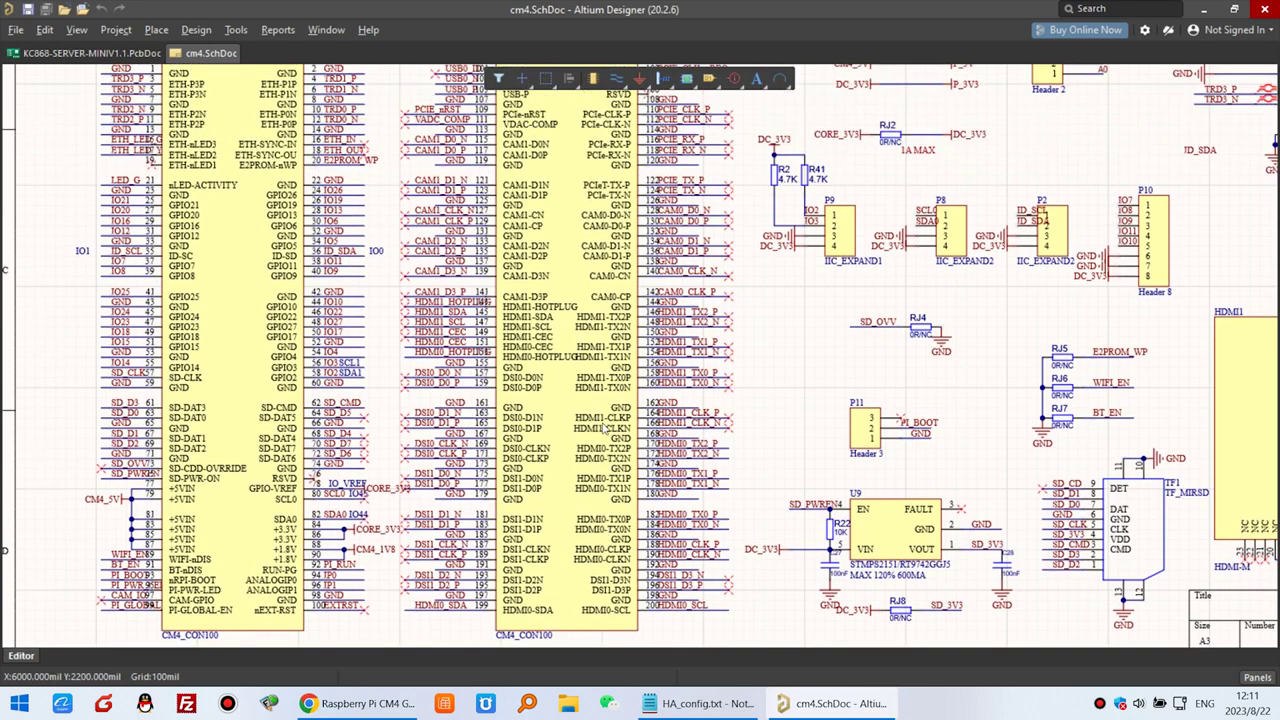
scroll(695, 412, down, 3)
scroll(842, 393, up, 2)
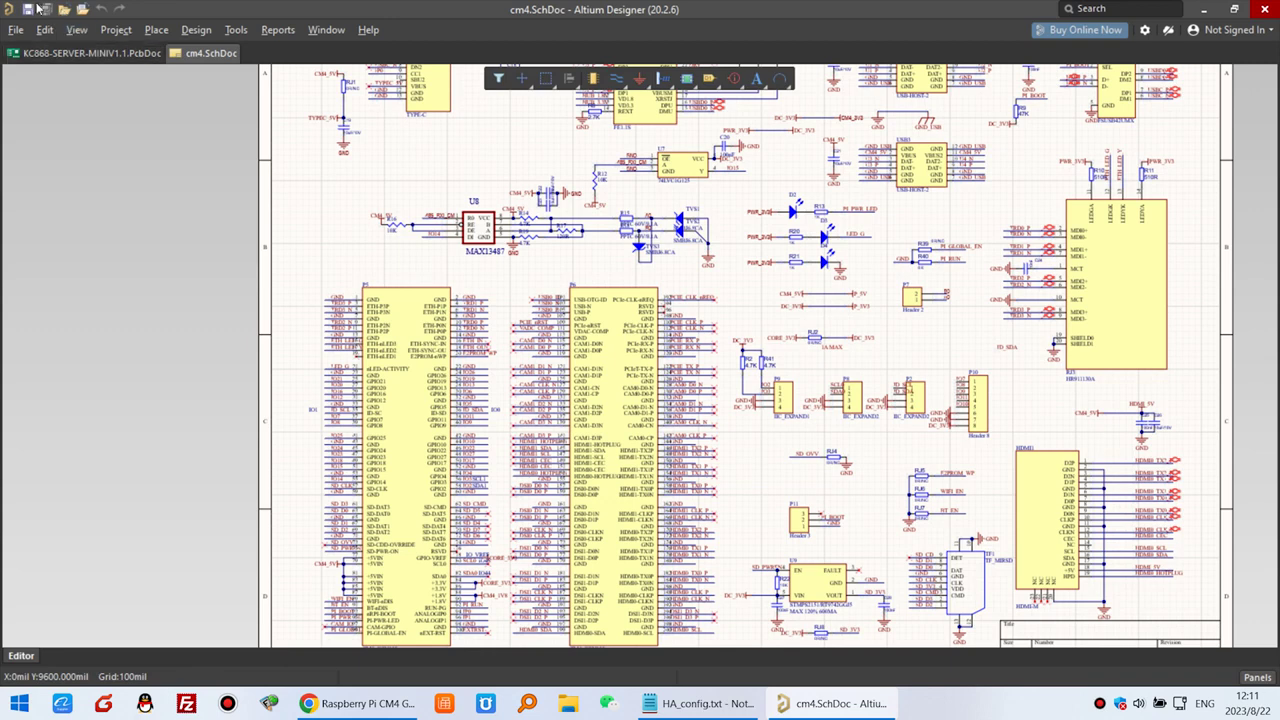
- Display the KC868-SERVER-MINIV1.1 board layout as a 3D model
click(90, 52)
click(76, 29)
click(90, 90)
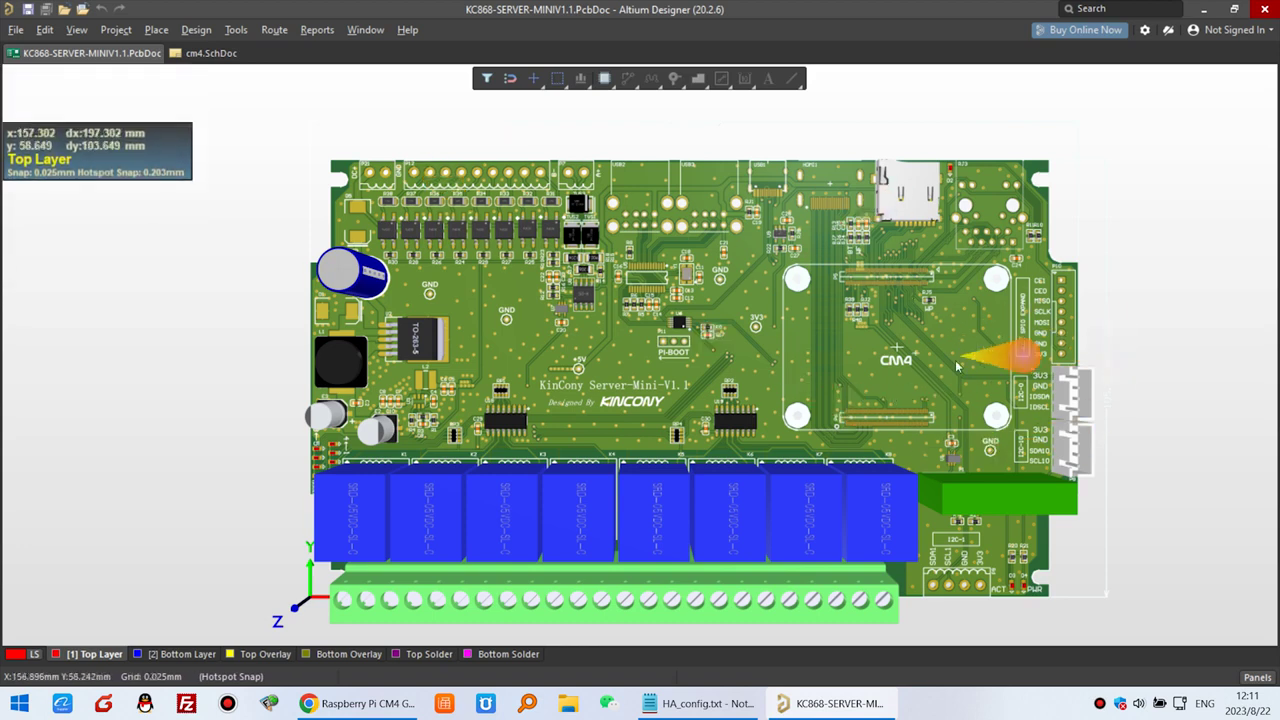
- Switch to Chrome and view the Home Assistant overview, ending at the title of the ha-rpi_gpio README on GitHub
click(360, 703)
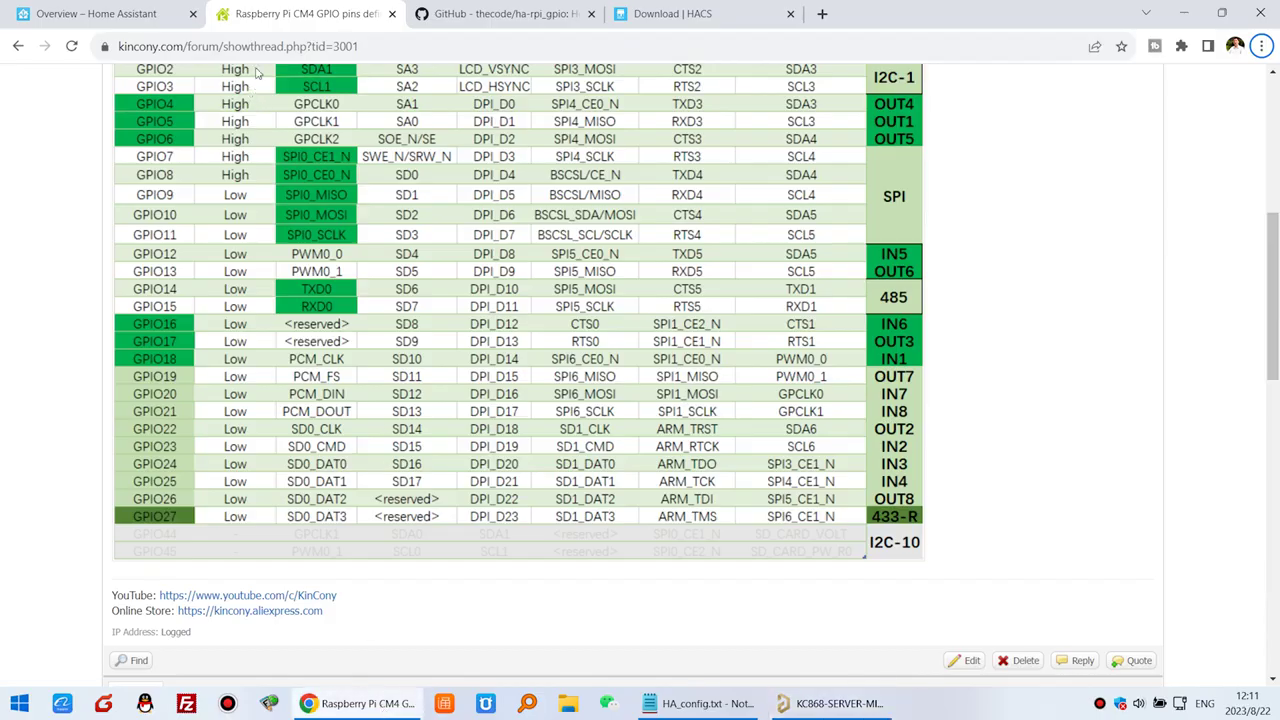
click(120, 15)
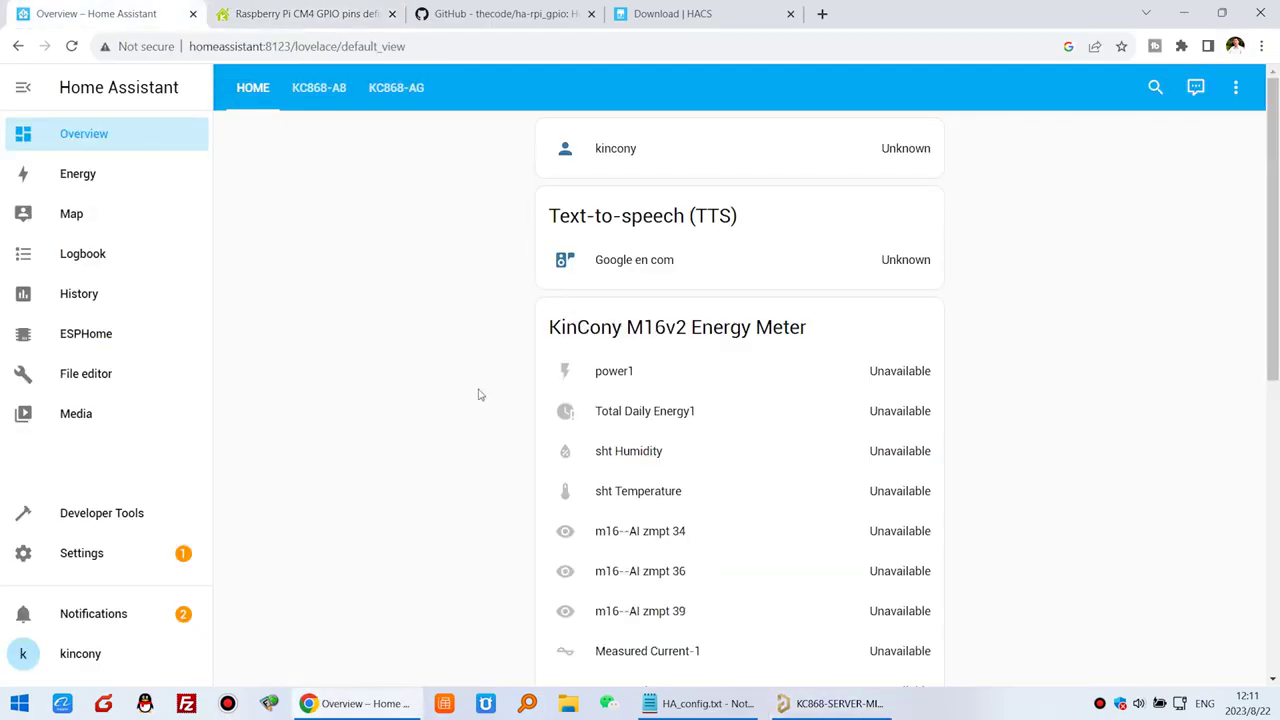
click(527, 16)
drag(157, 189, 592, 190)
drag(676, 190, 825, 207)
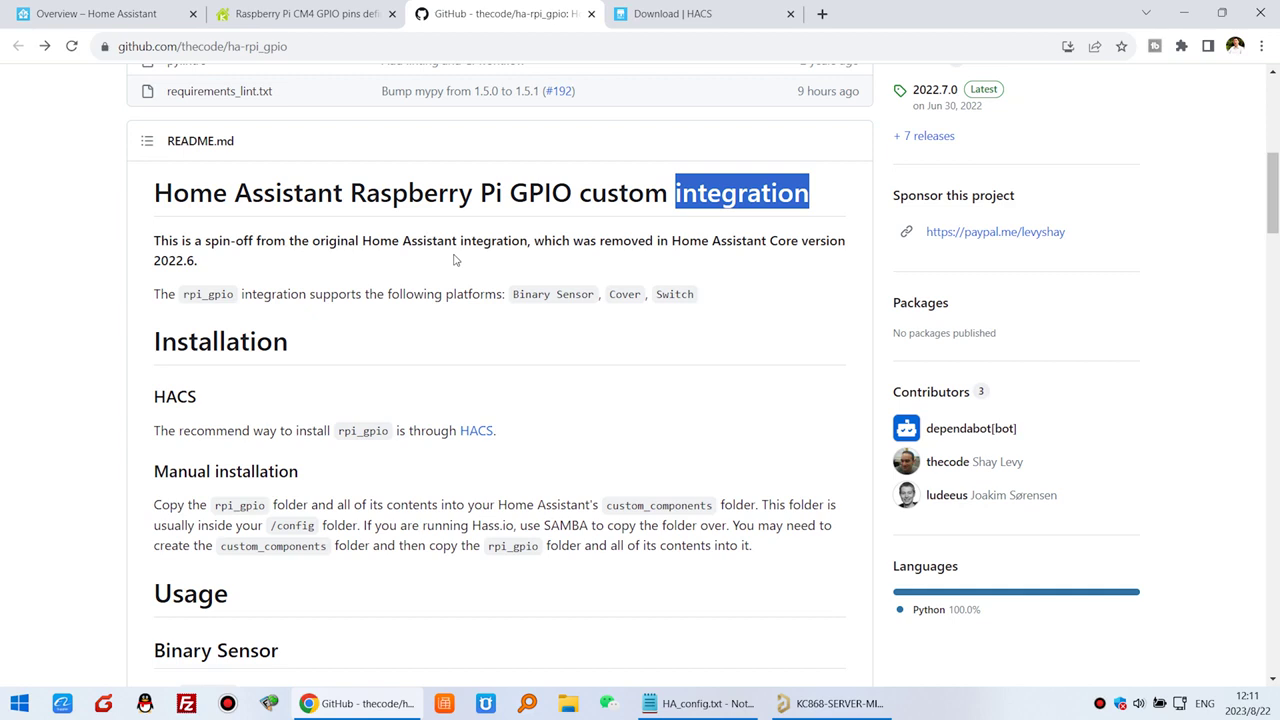
- Read the HACS installation section of the ha-rpi_gpio README and bring up the HACS download documentation
scroll(145, 340, down, 1)
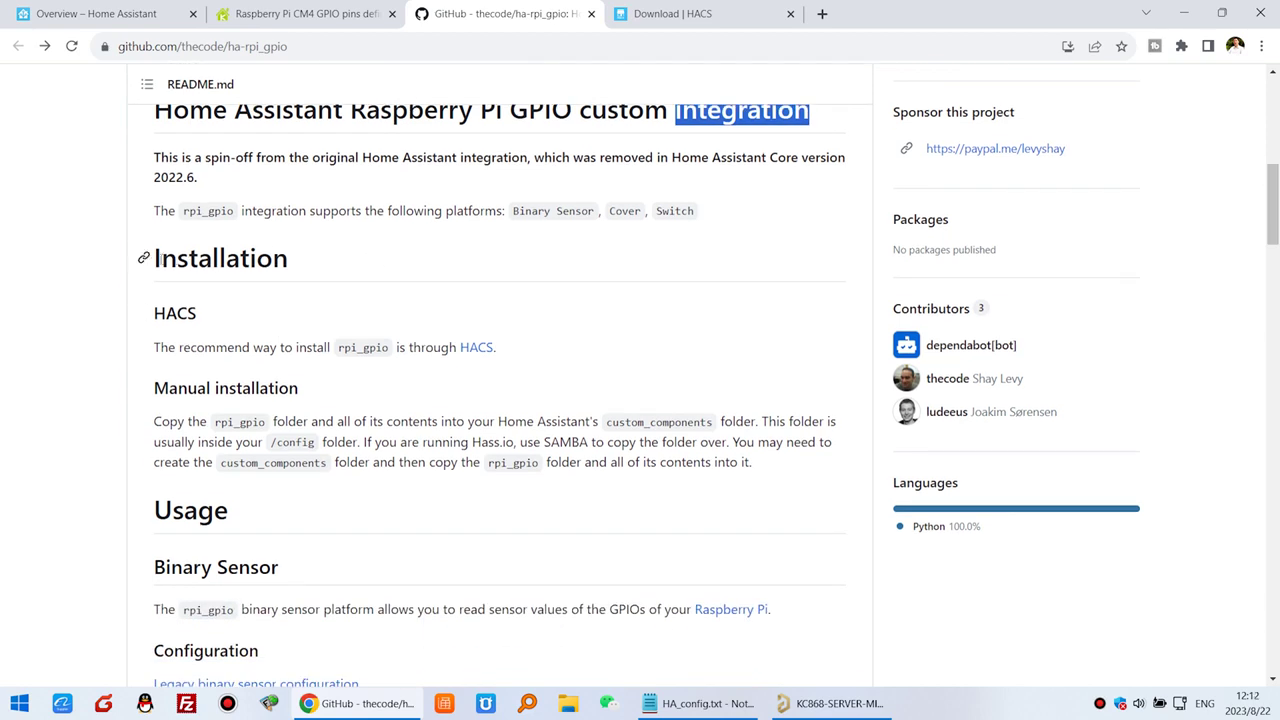
drag(224, 315, 151, 314)
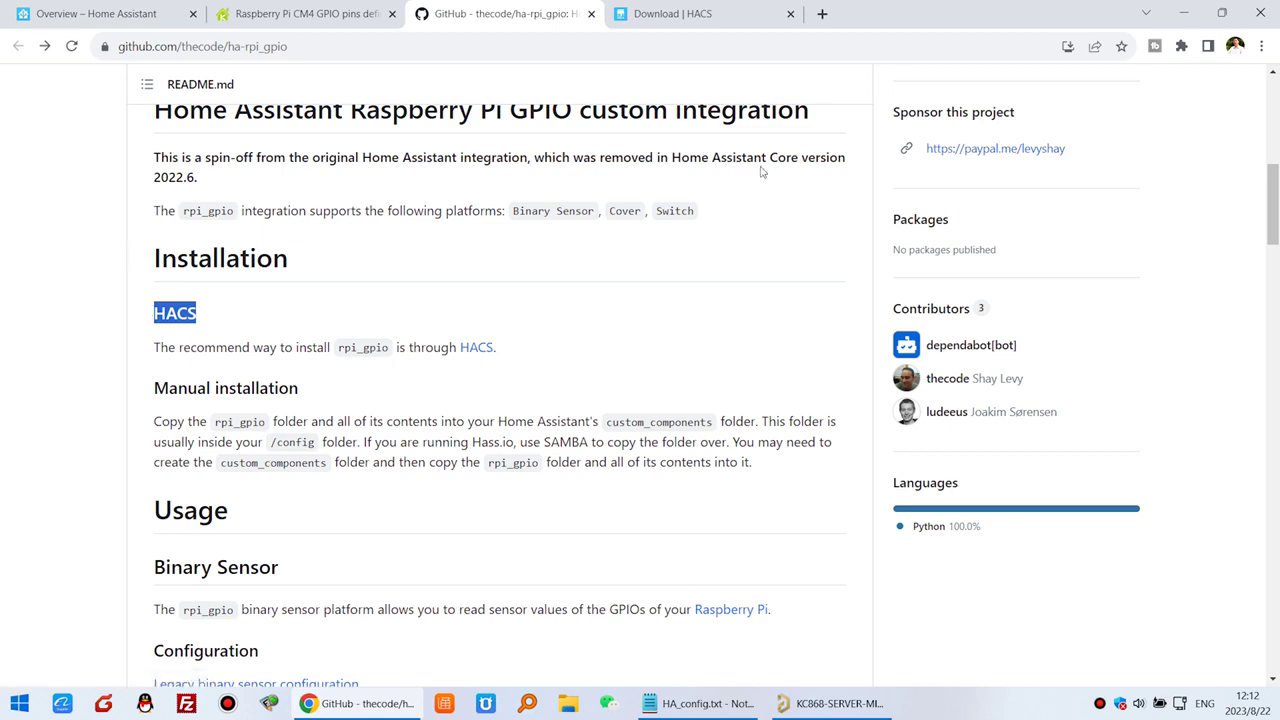
scroll(804, 130, up, 1)
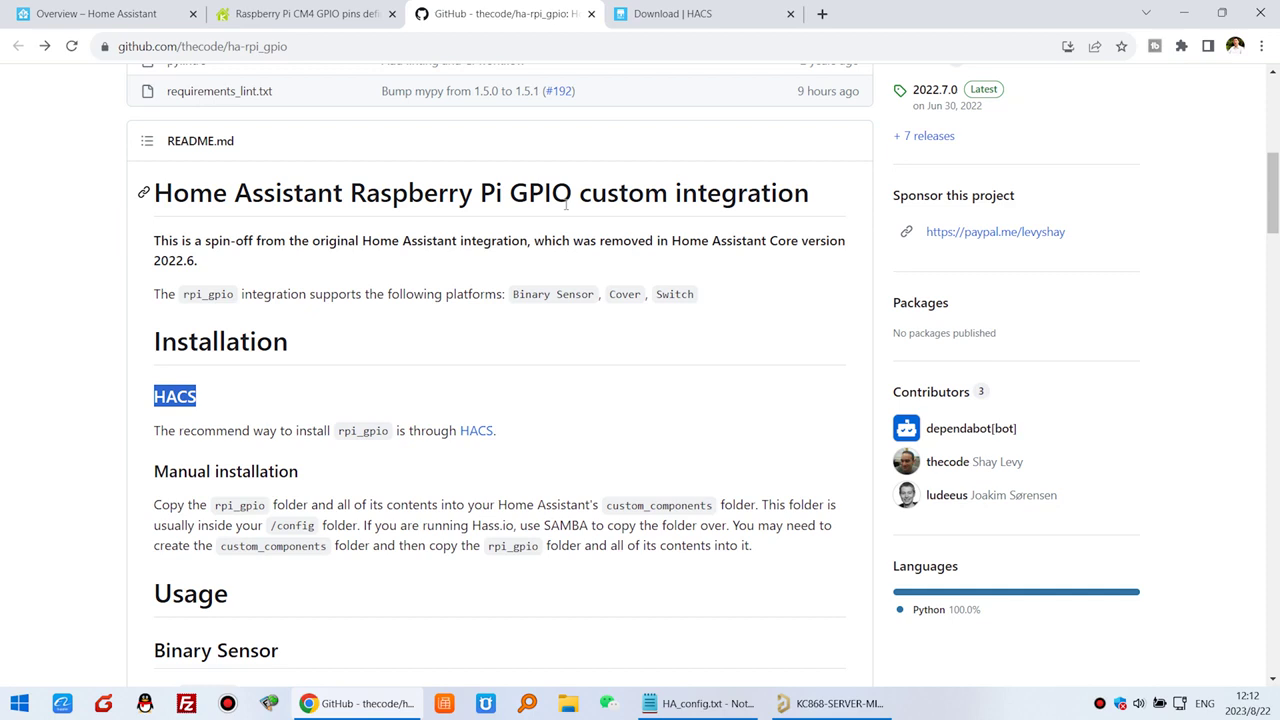
scroll(632, 272, down, 2)
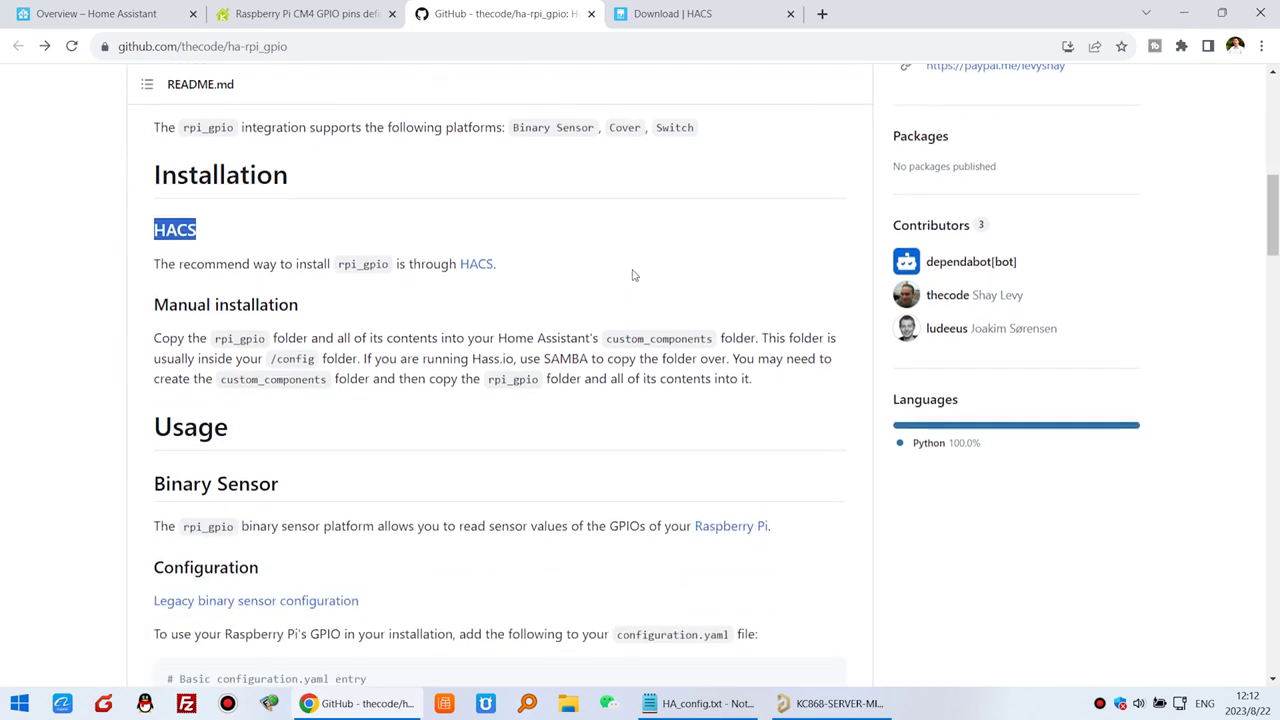
click(710, 18)
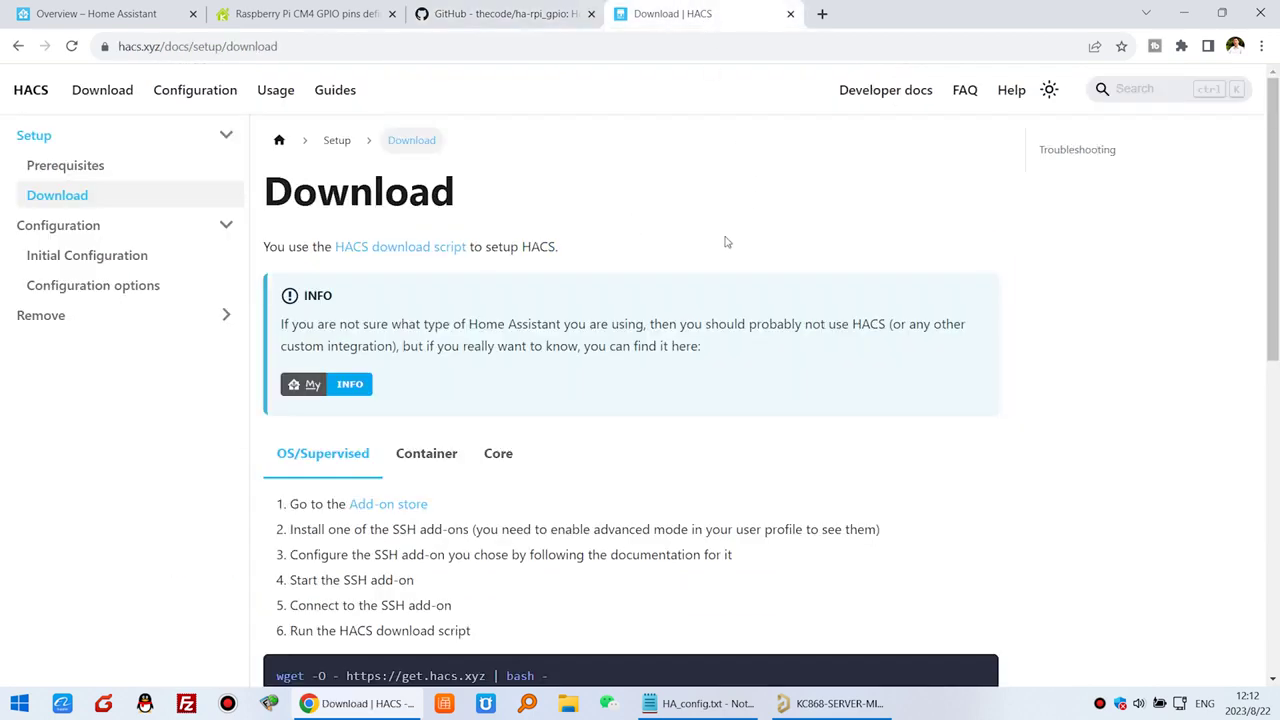
drag(286, 200, 475, 203)
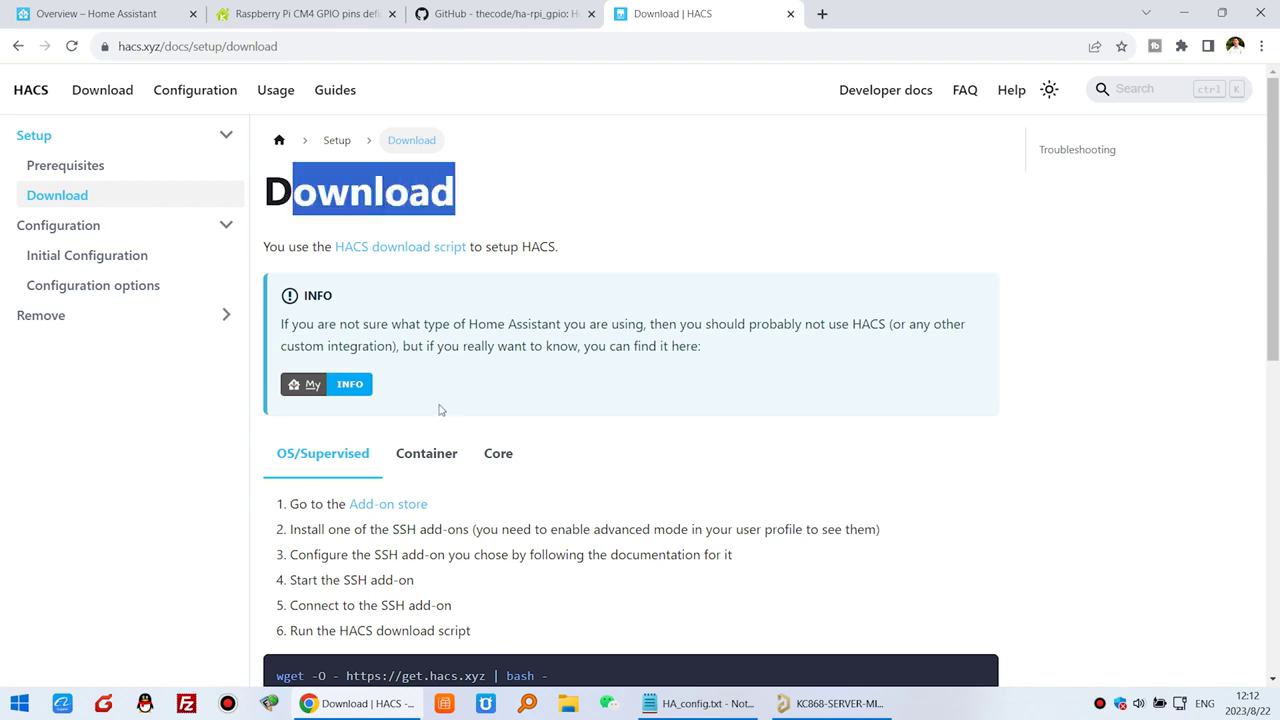
- Return to the ha-rpi_gpio README and highlight the basic binary_sensor entry for configuration.yaml
click(340, 13)
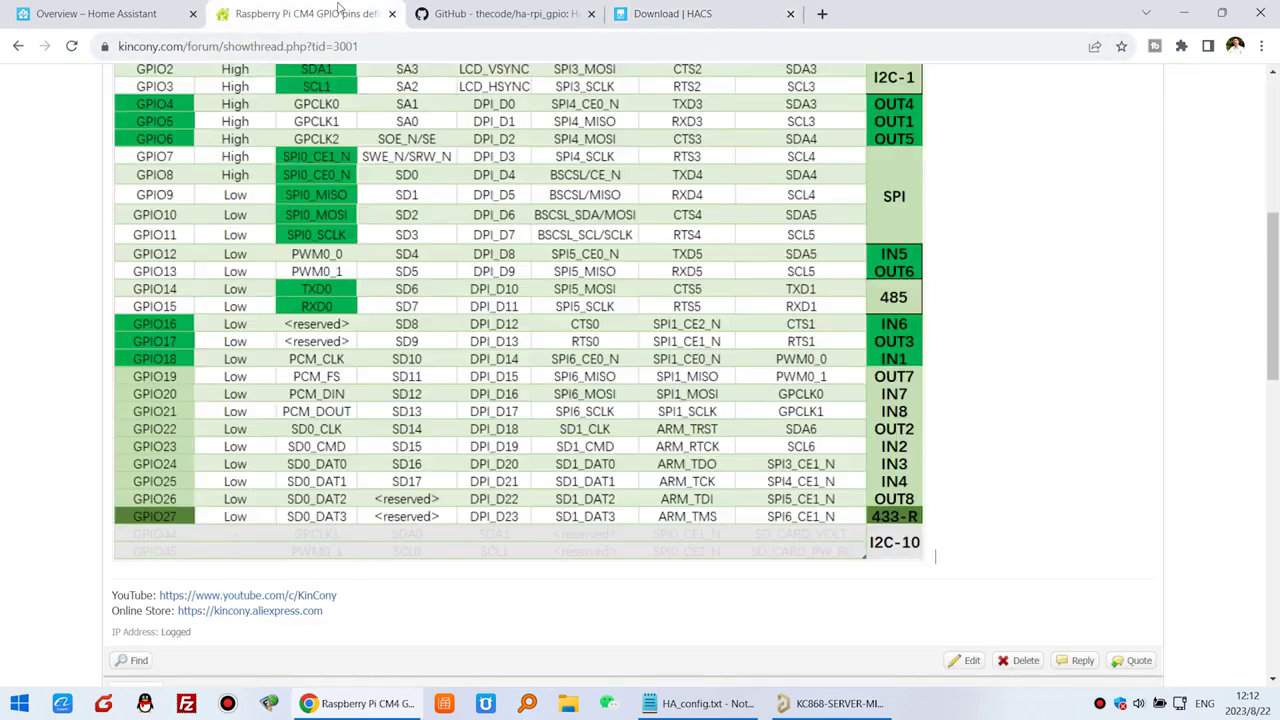
click(405, 8)
scroll(417, 443, down, 3)
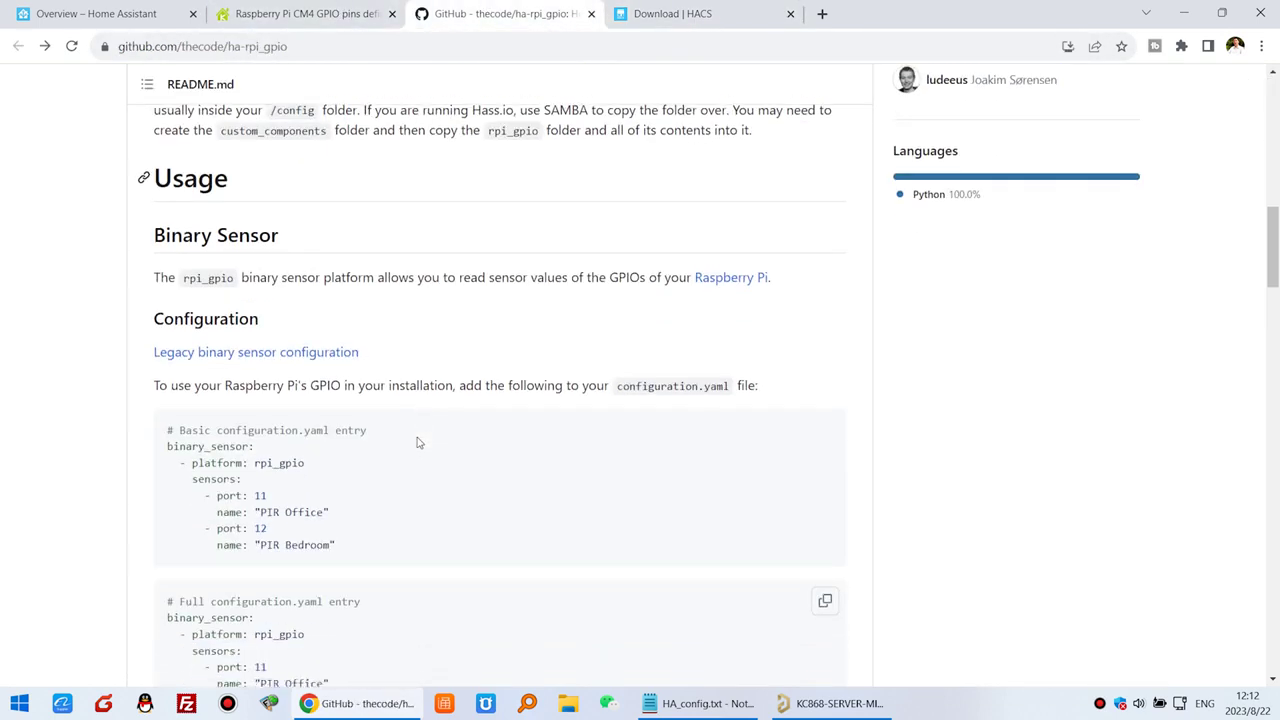
scroll(449, 429, down, 1)
drag(337, 462, 167, 366)
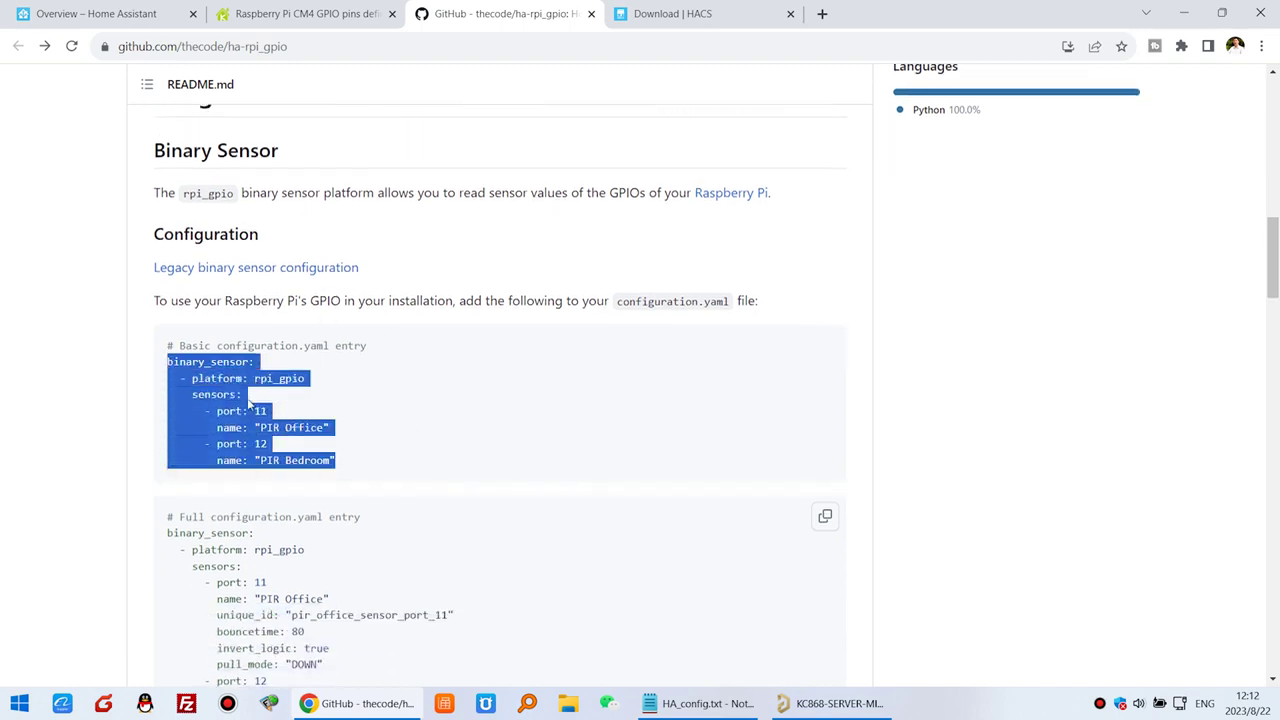
- Find the Switch section of the ha-rpi_gpio README and highlight its basic configuration.yaml example
scroll(449, 476, down, 10)
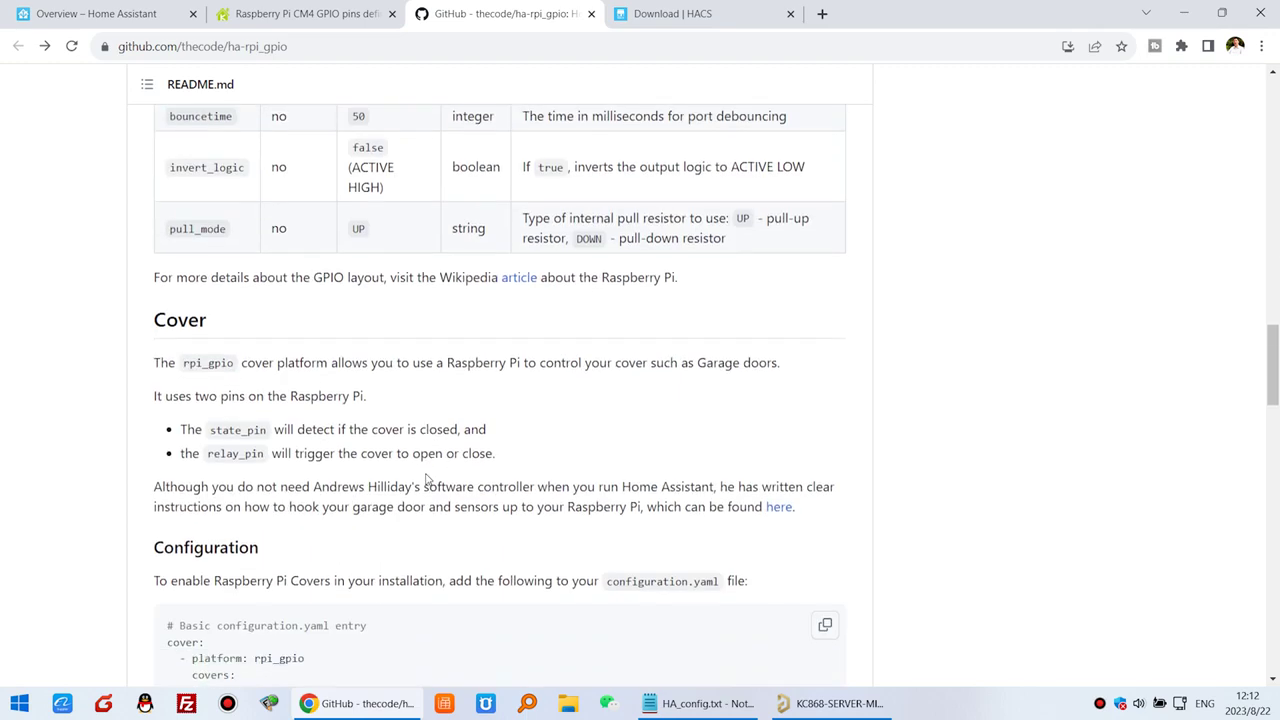
scroll(443, 457, down, 6)
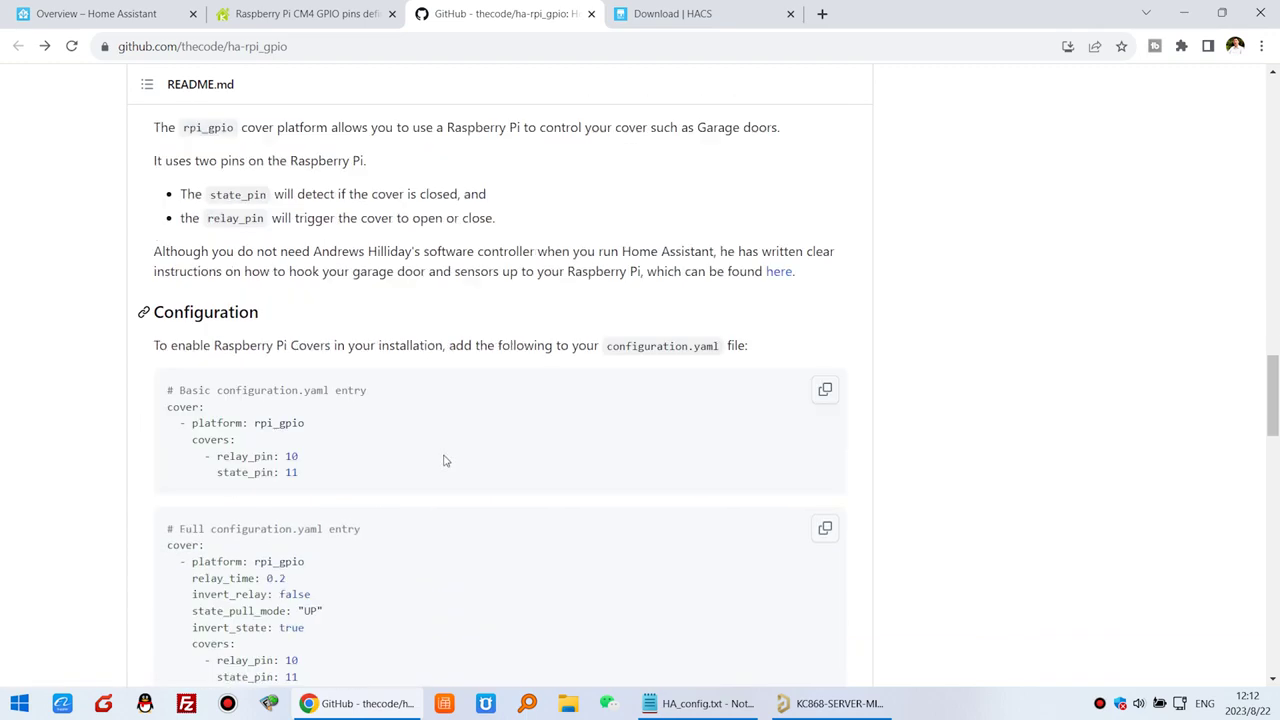
scroll(446, 460, down, 6)
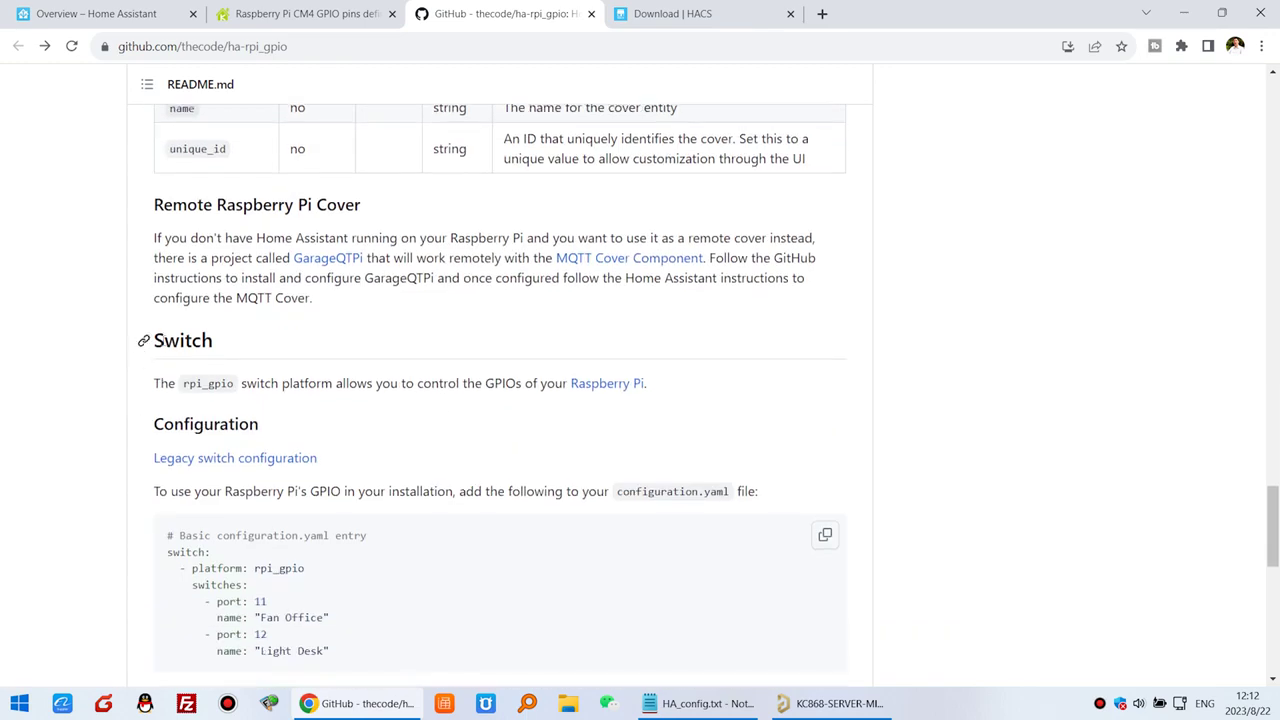
drag(219, 345, 155, 345)
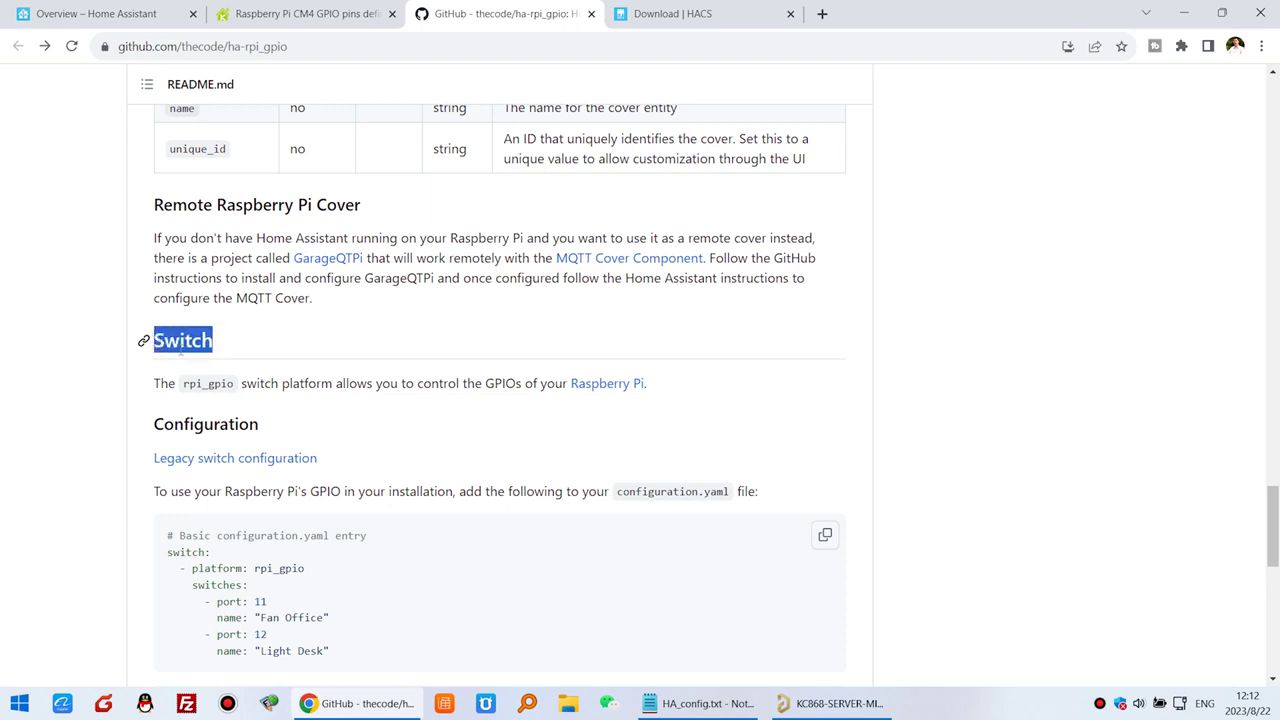
click(251, 343)
scroll(270, 522, down, 1)
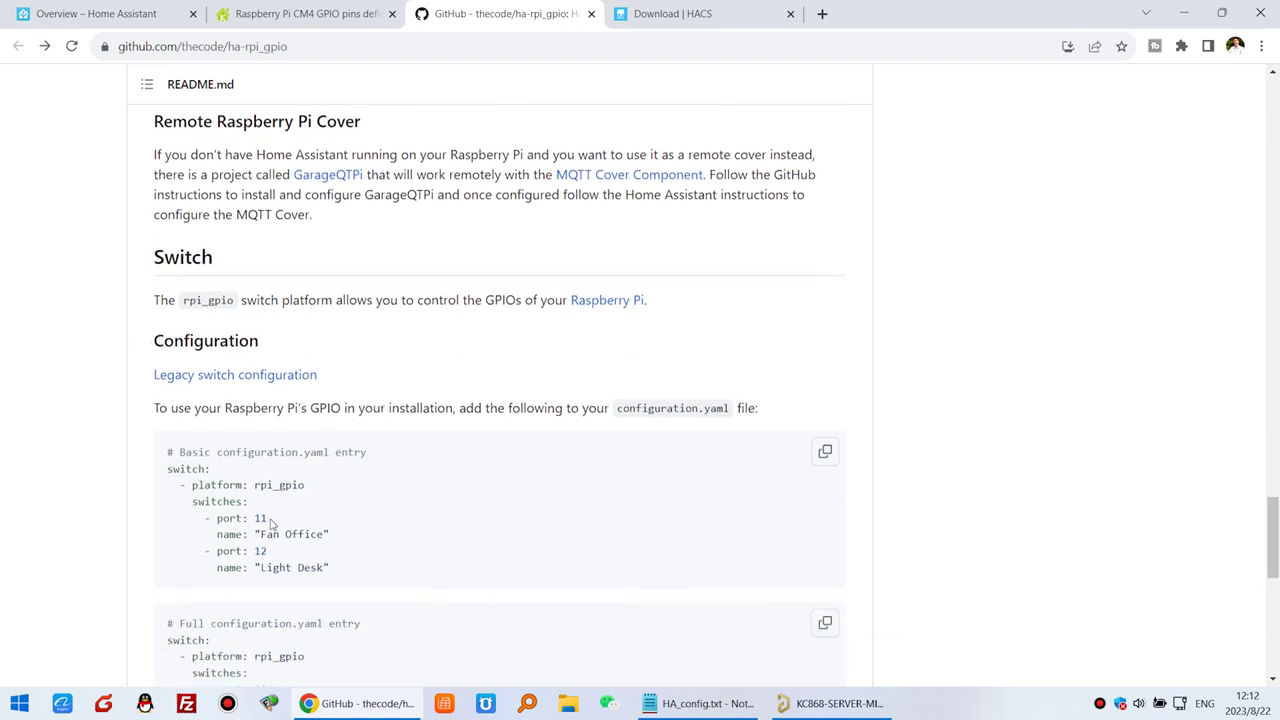
drag(346, 570, 167, 480)
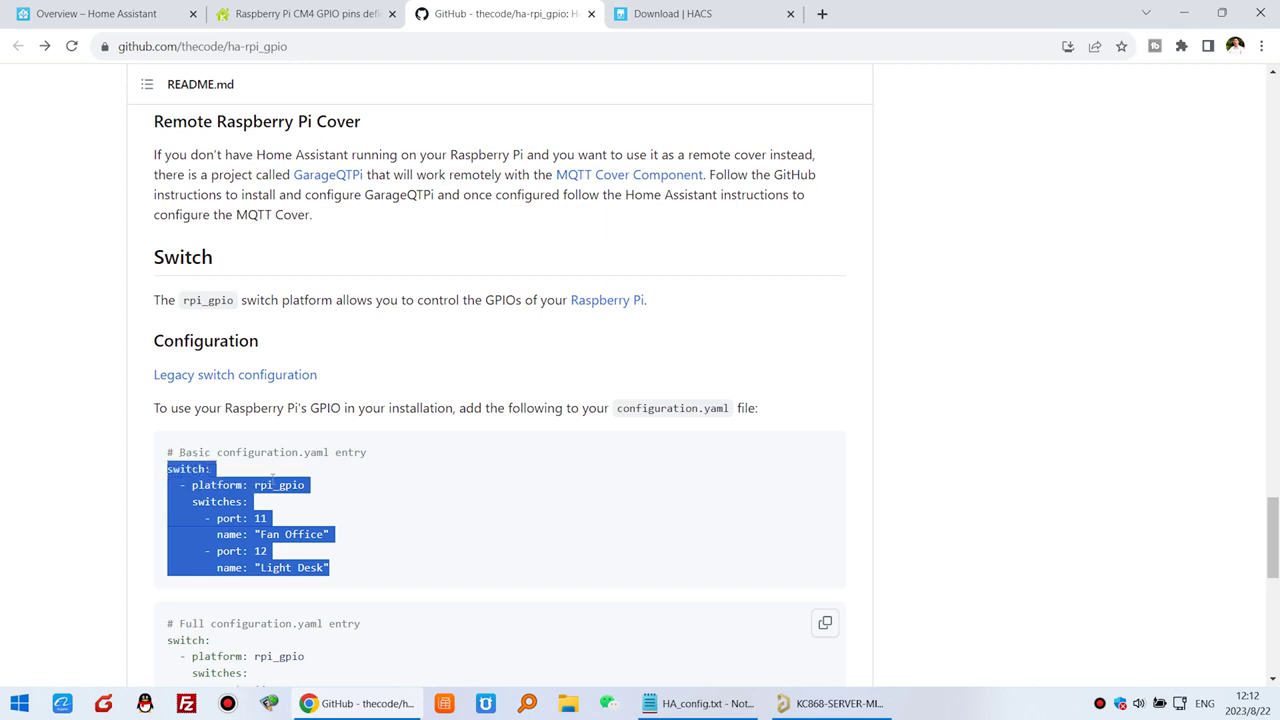
- Go back to the README's binary sensor example, highlight it, and return to the installation instructions
scroll(273, 485, up, 10)
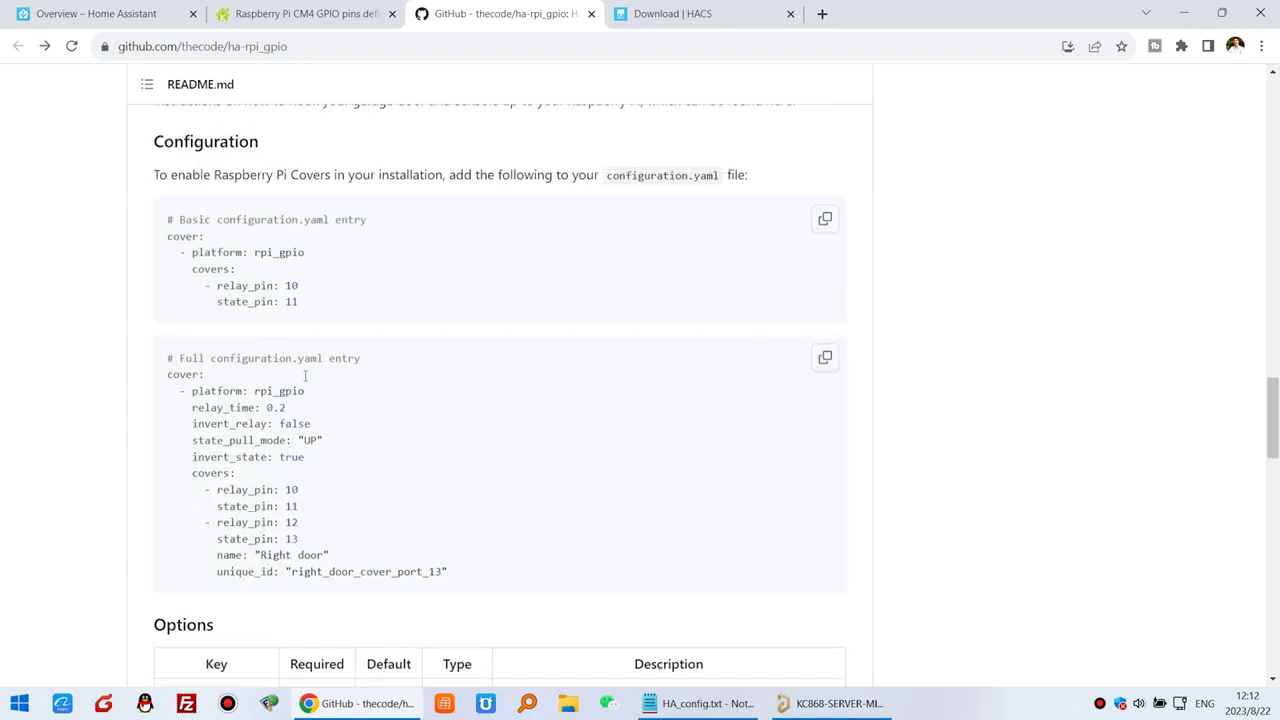
scroll(305, 375, up, 15)
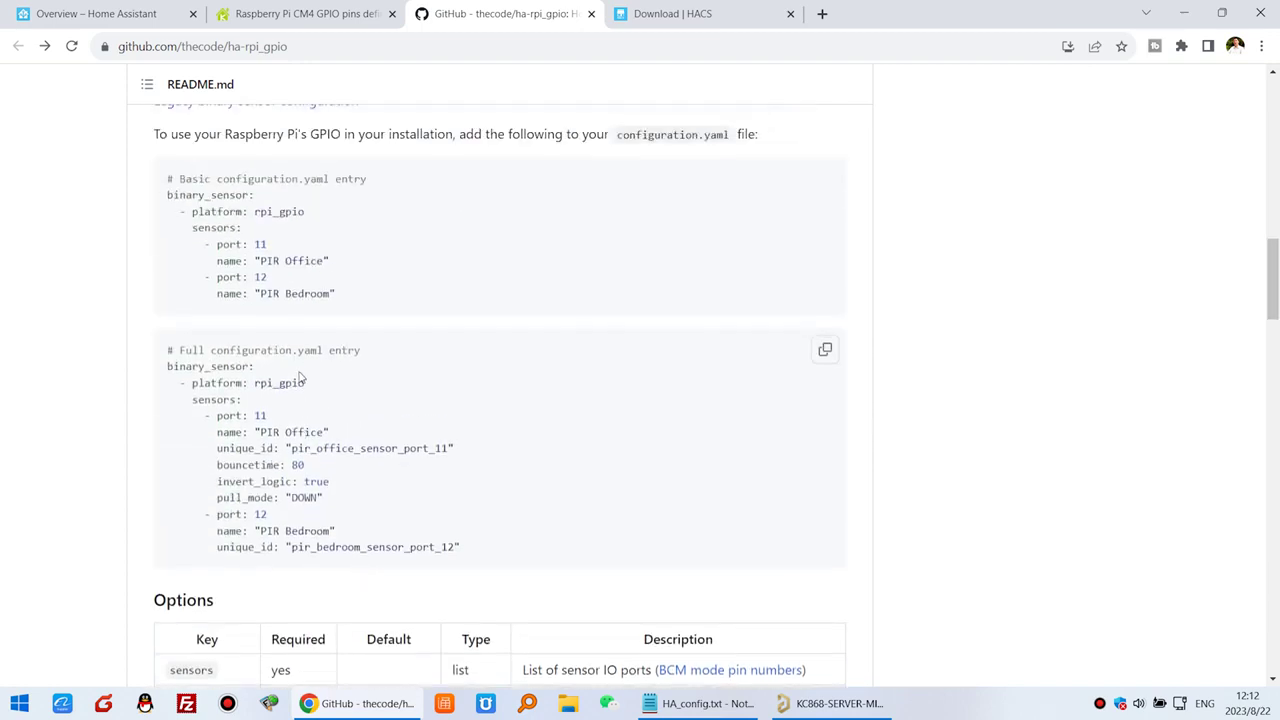
drag(342, 297, 168, 206)
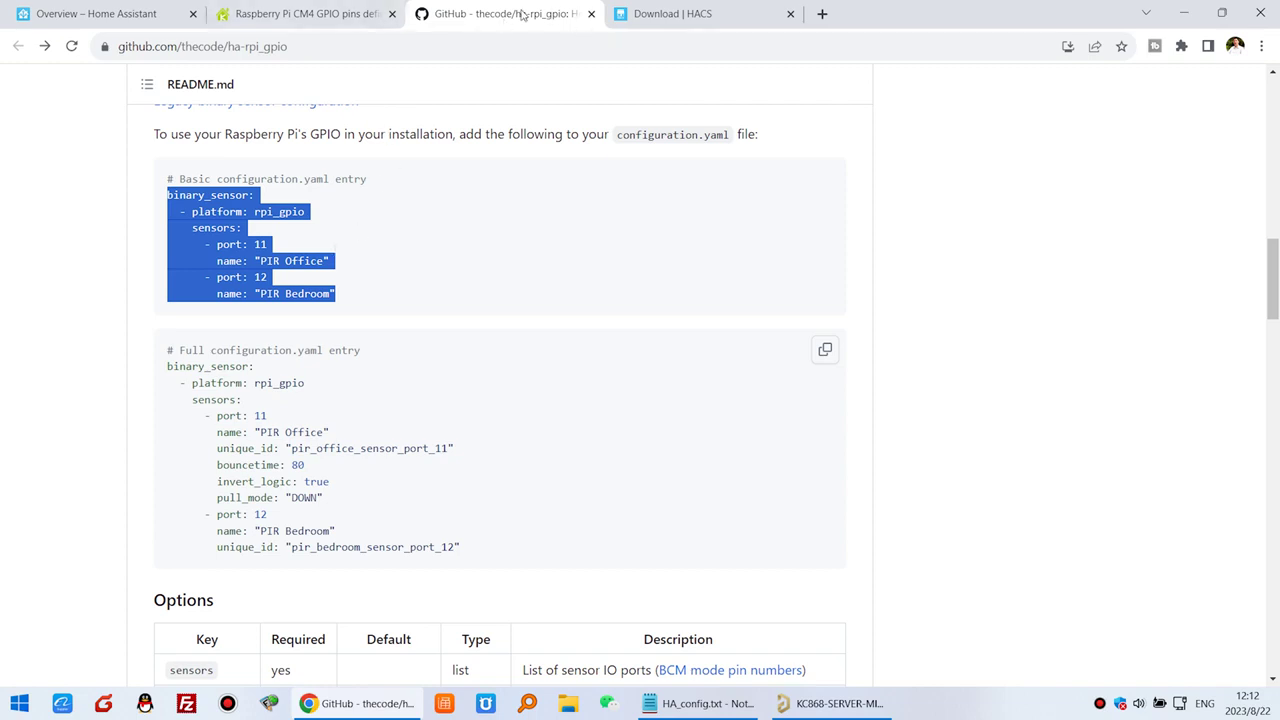
scroll(614, 277, up, 5)
scroll(300, 505, down, 1)
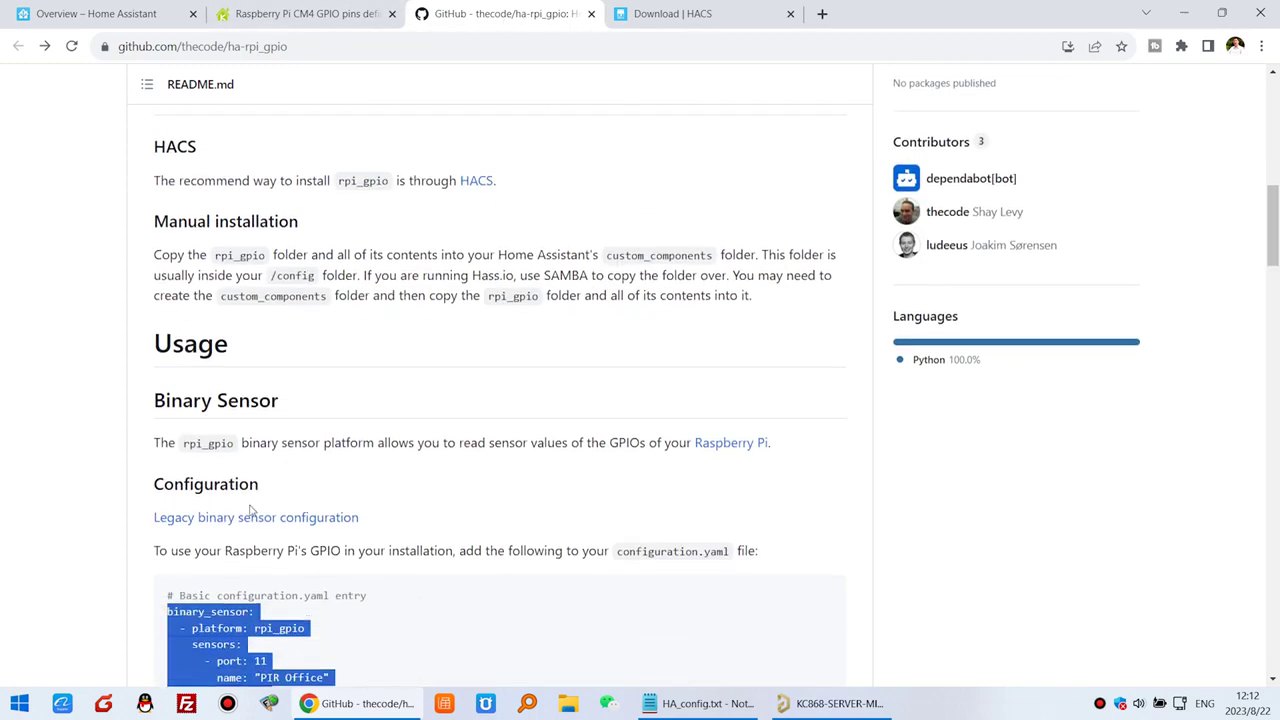
- Review the OS/Supervised installation steps on the HACS download page
drag(163, 146, 198, 147)
click(668, 14)
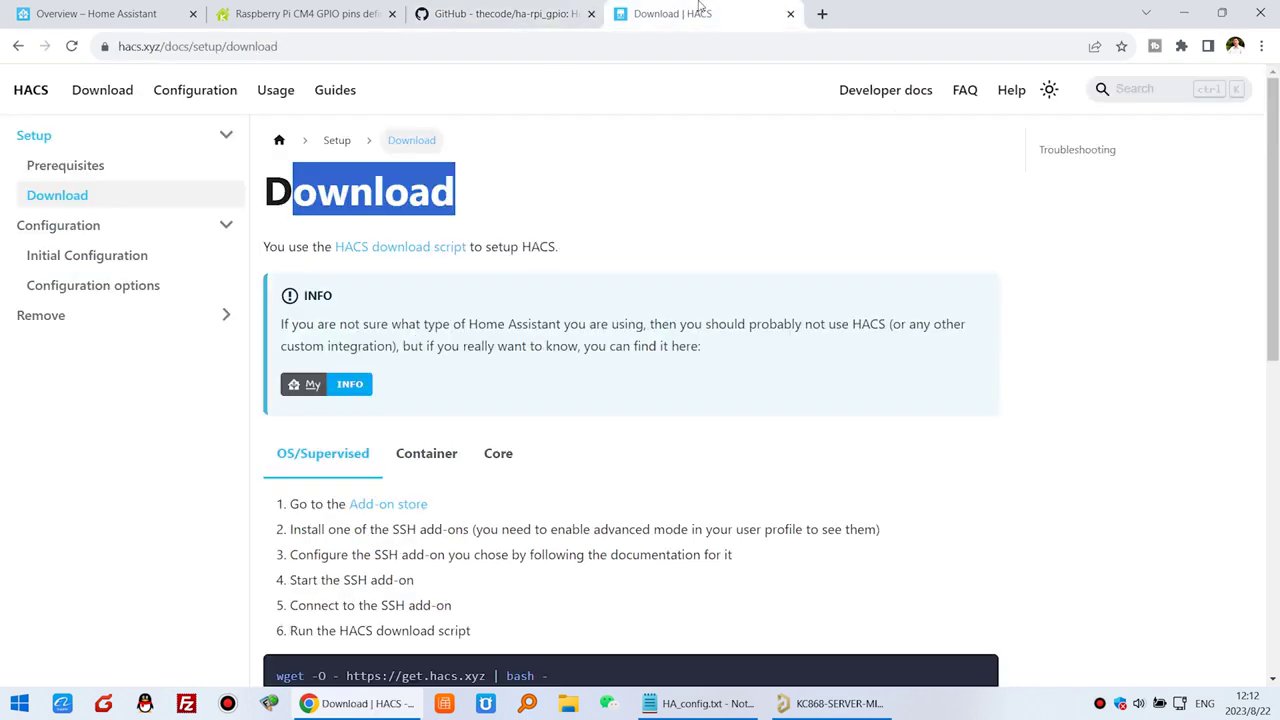
scroll(634, 435, down, 2)
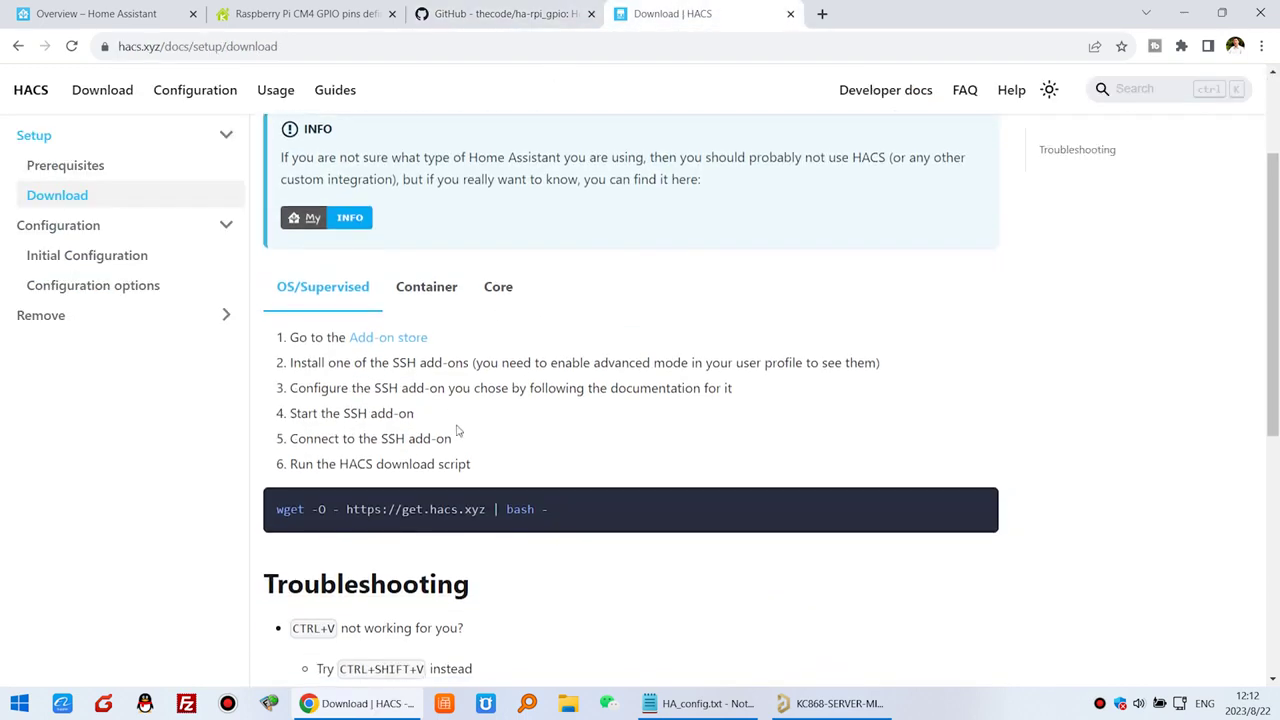
drag(501, 473, 271, 345)
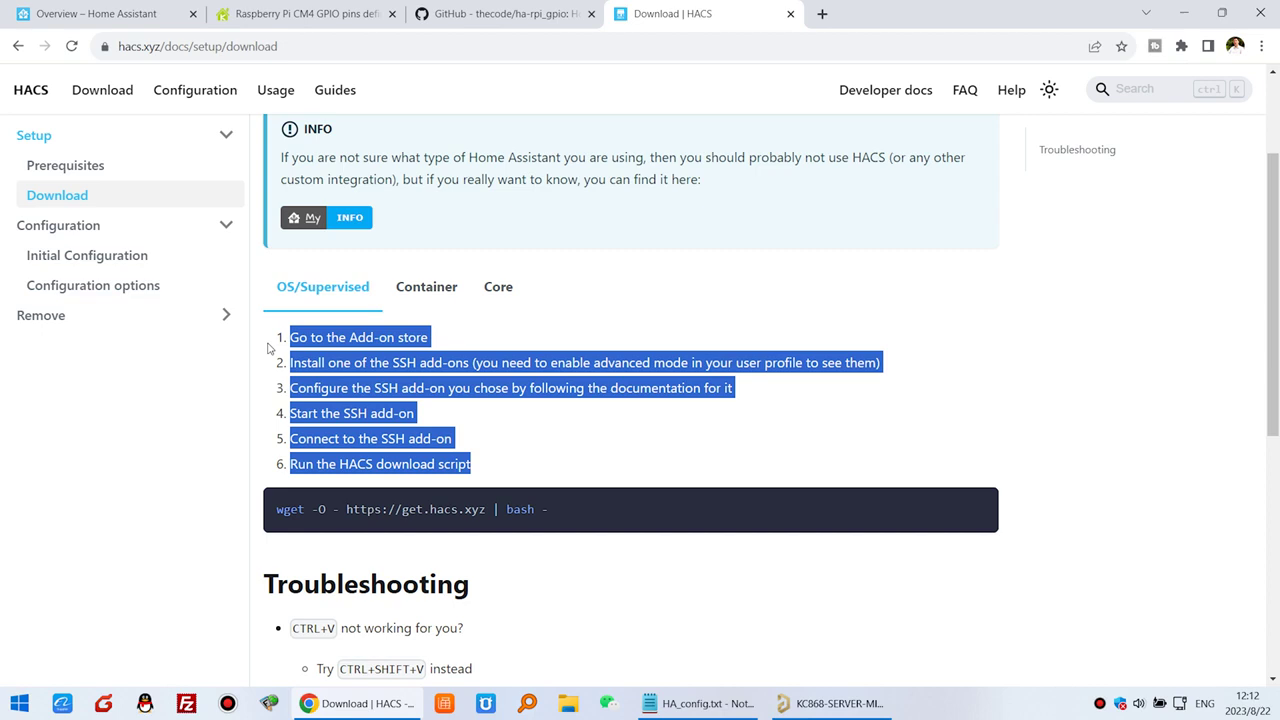
click(385, 378)
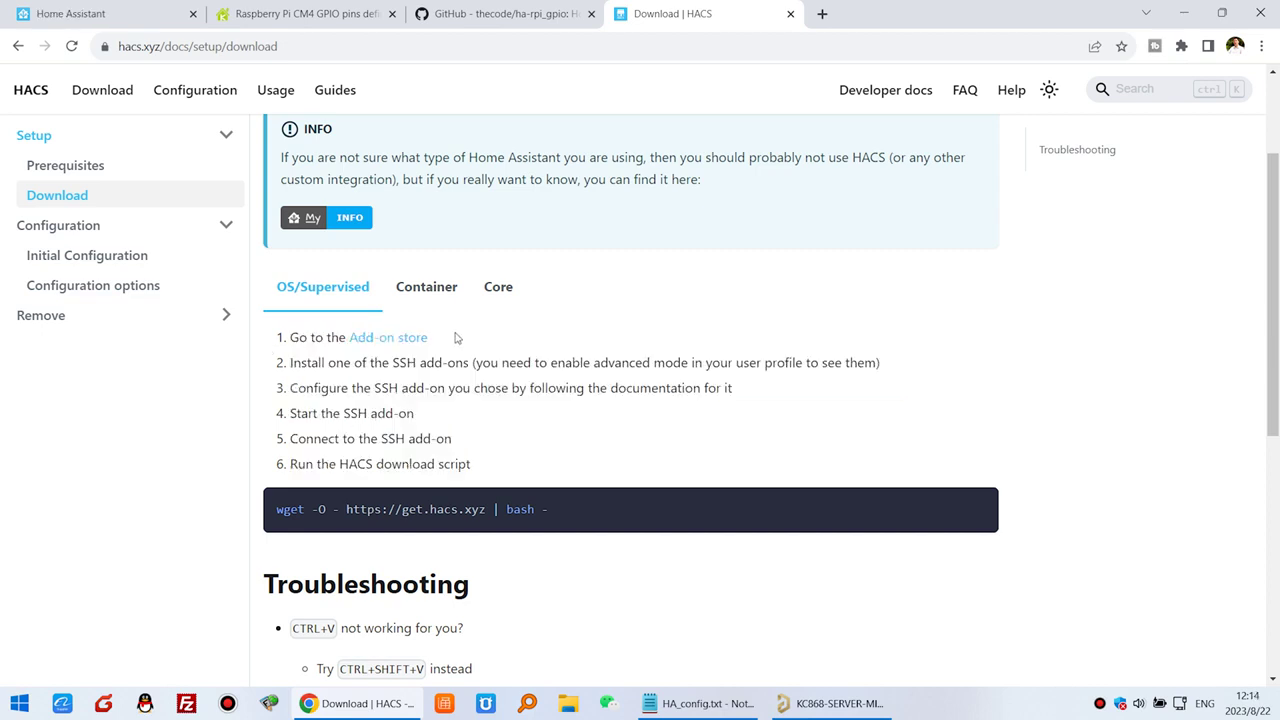
- Read the HACS instructions on the add-on store and on enabling advanced mode for the SSH add-ons
drag(455, 338, 289, 338)
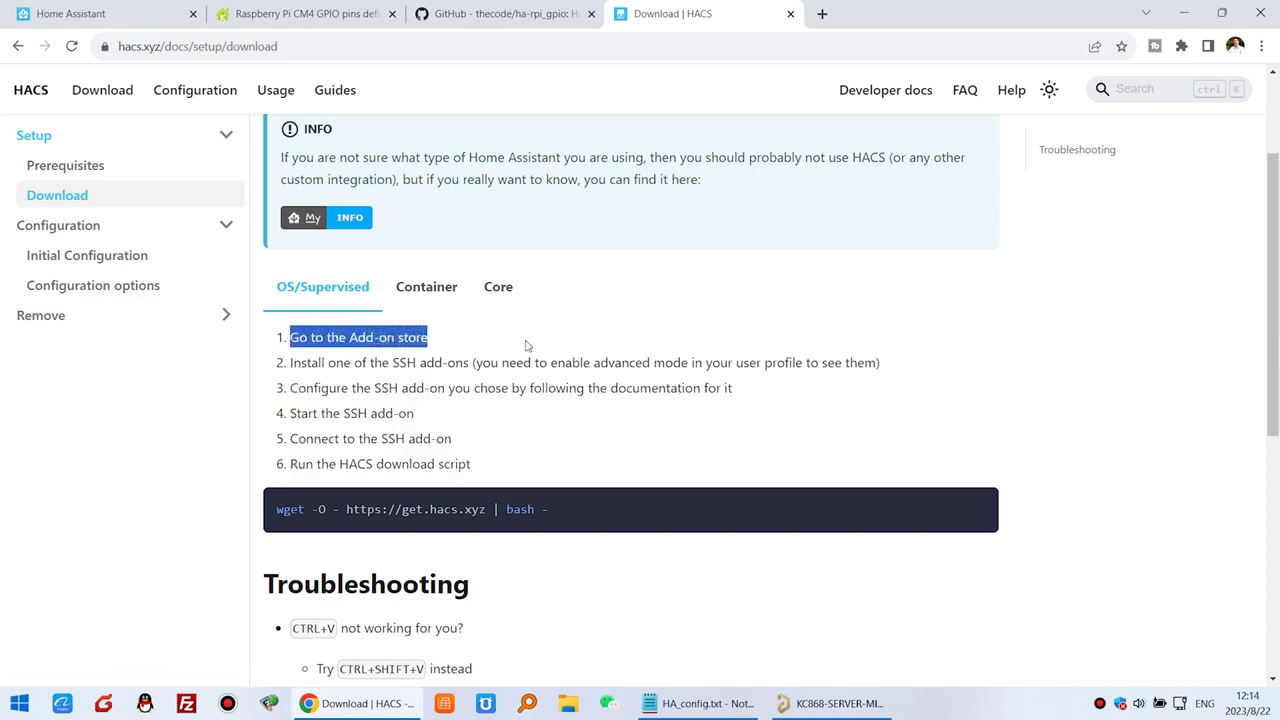
click(422, 365)
drag(291, 363, 877, 363)
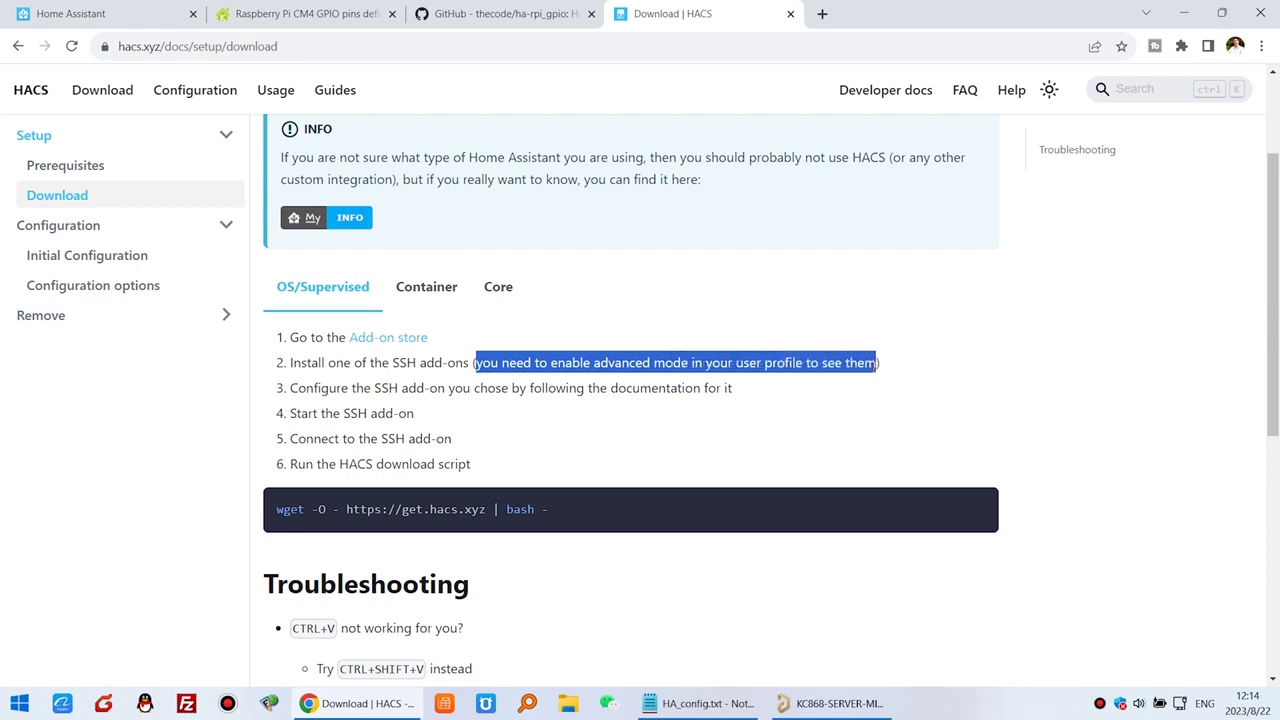
- Open the Home Assistant user profile and check that Advanced Mode is turned on
click(128, 13)
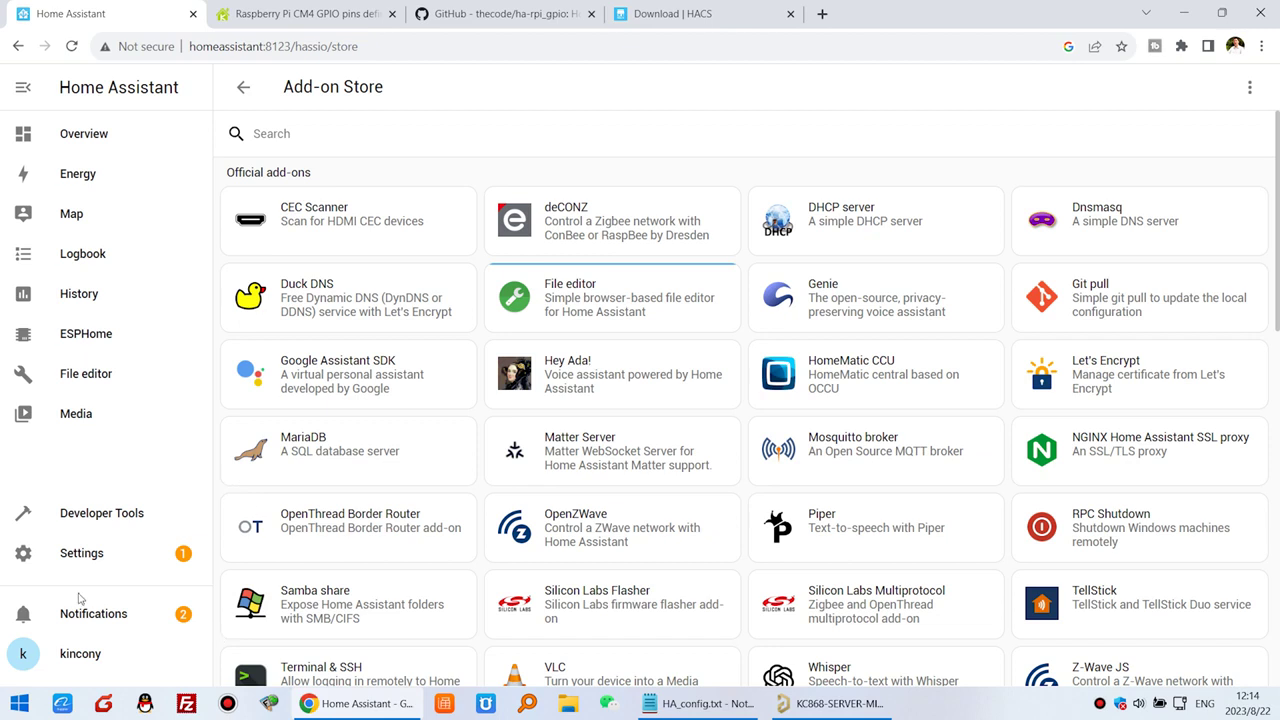
click(95, 659)
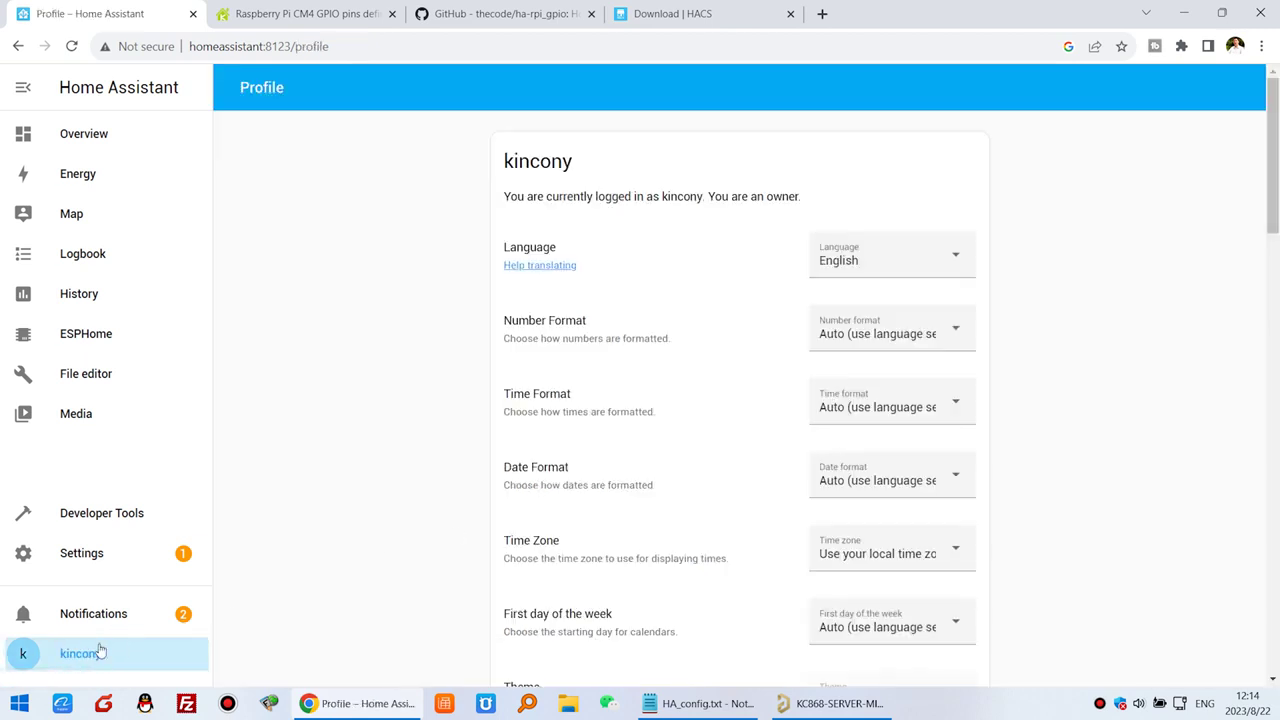
scroll(478, 561, down, 2)
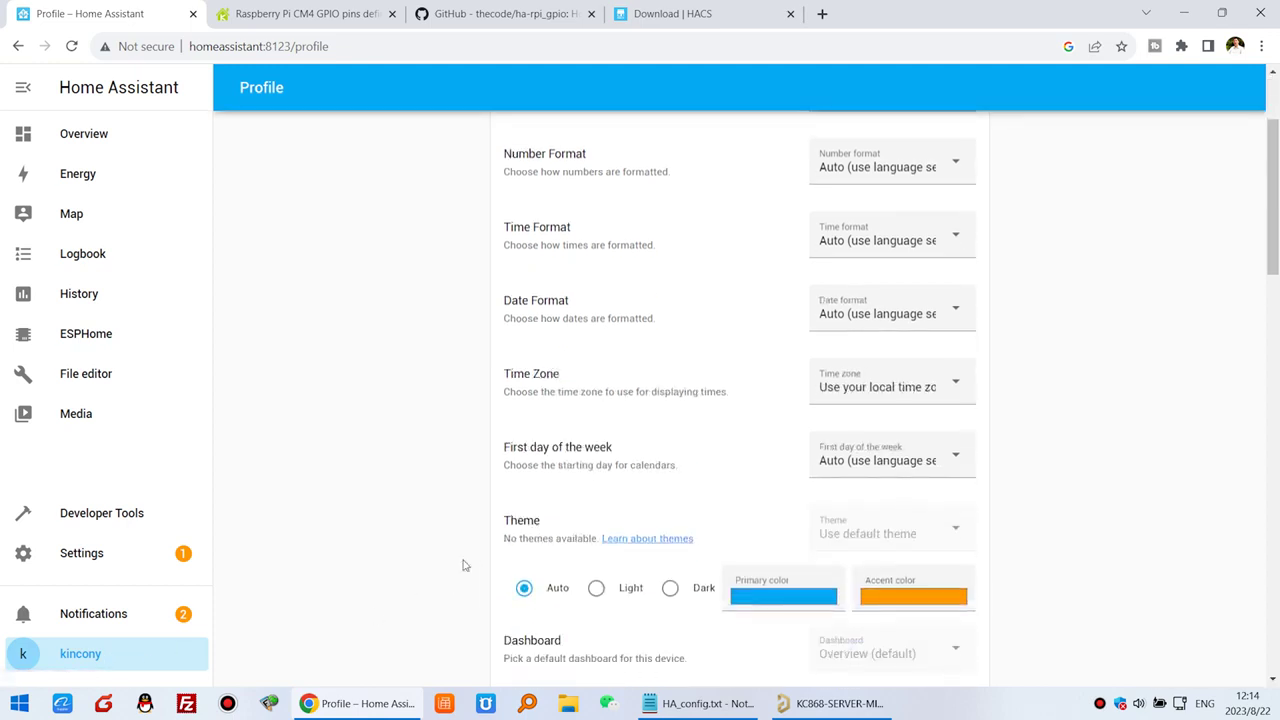
scroll(463, 566, down, 4)
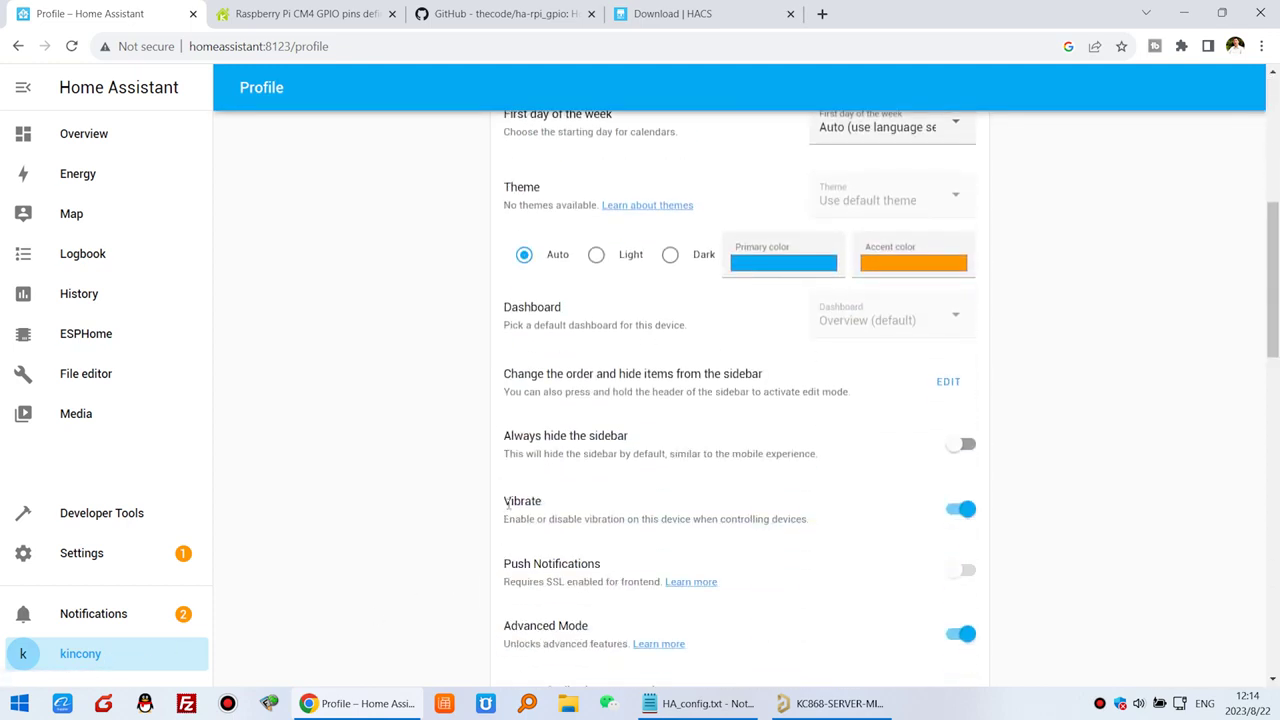
scroll(507, 508, down, 1)
drag(503, 542, 592, 545)
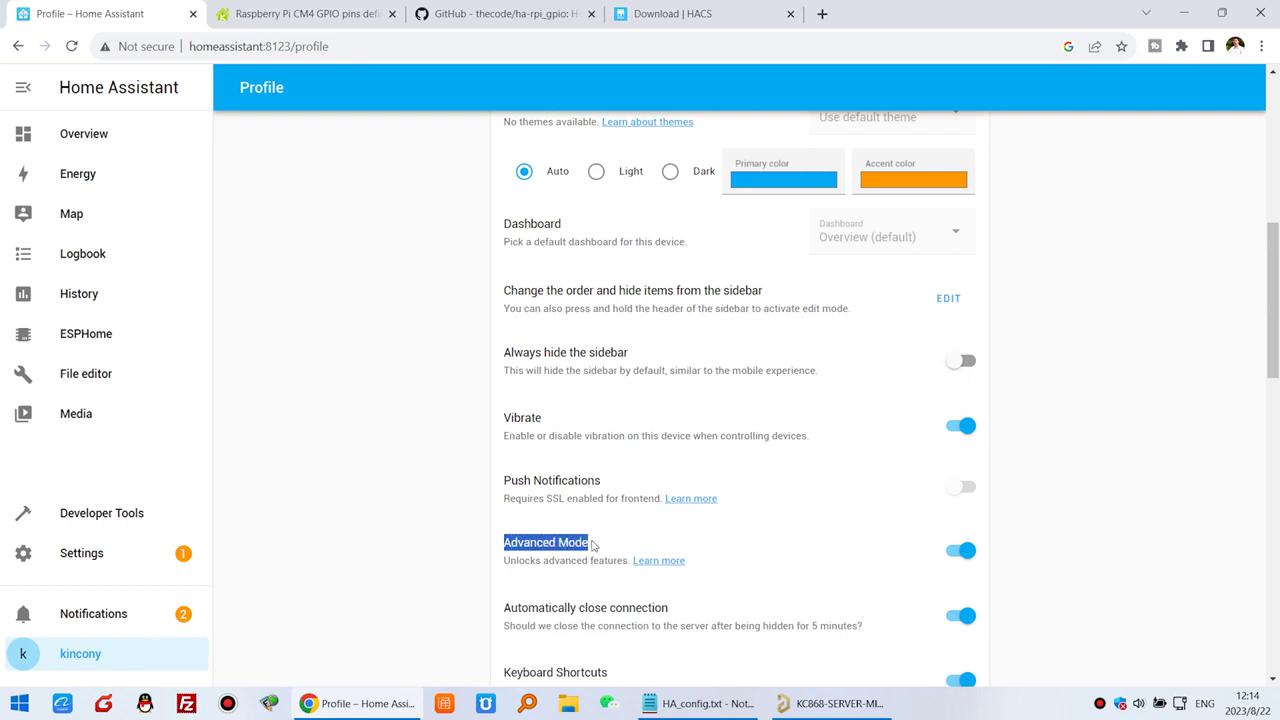
click(966, 556)
click(970, 553)
- Search the add-on store for "ssh" and install the Advanced SSH & Web Terminal community add-on
click(116, 560)
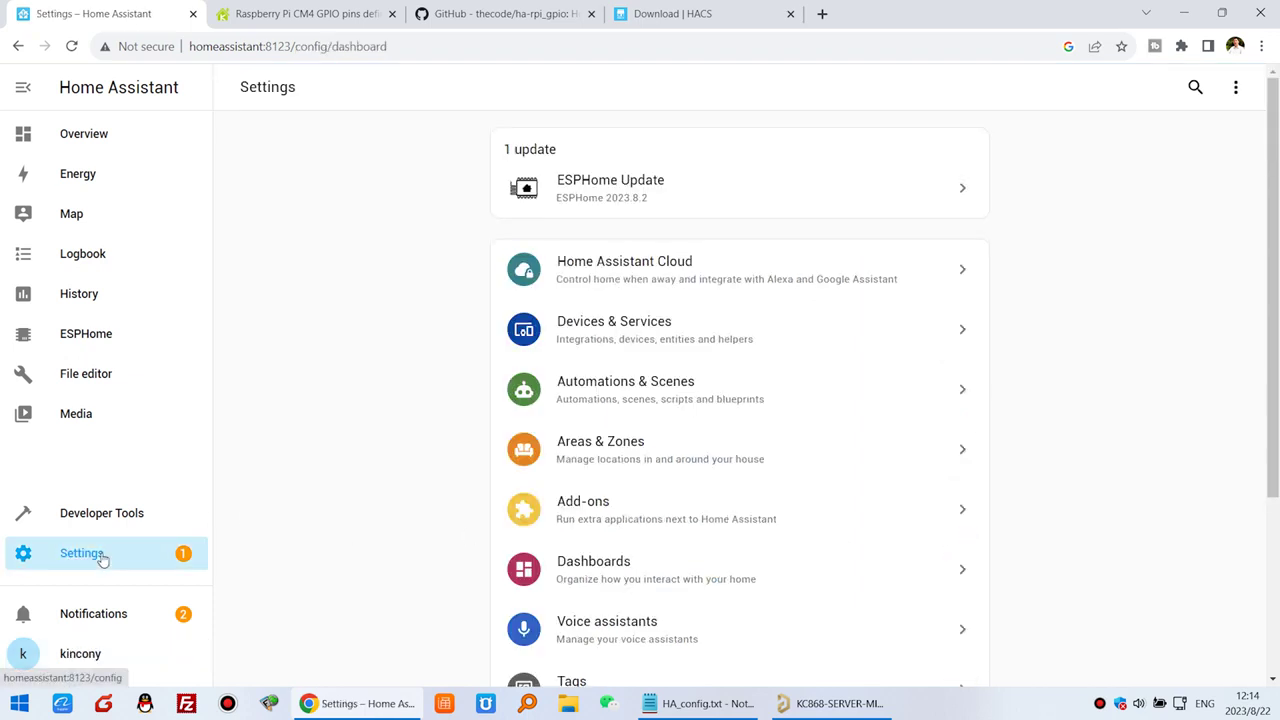
click(652, 516)
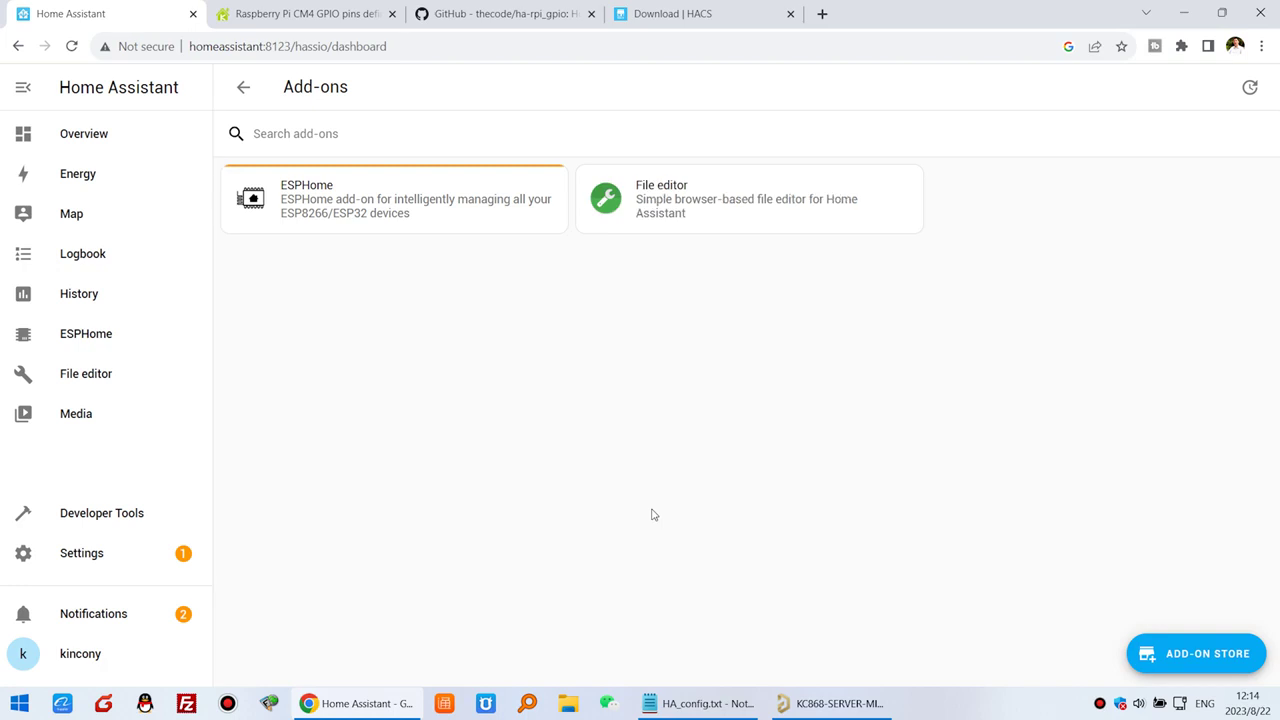
click(1212, 659)
click(335, 137)
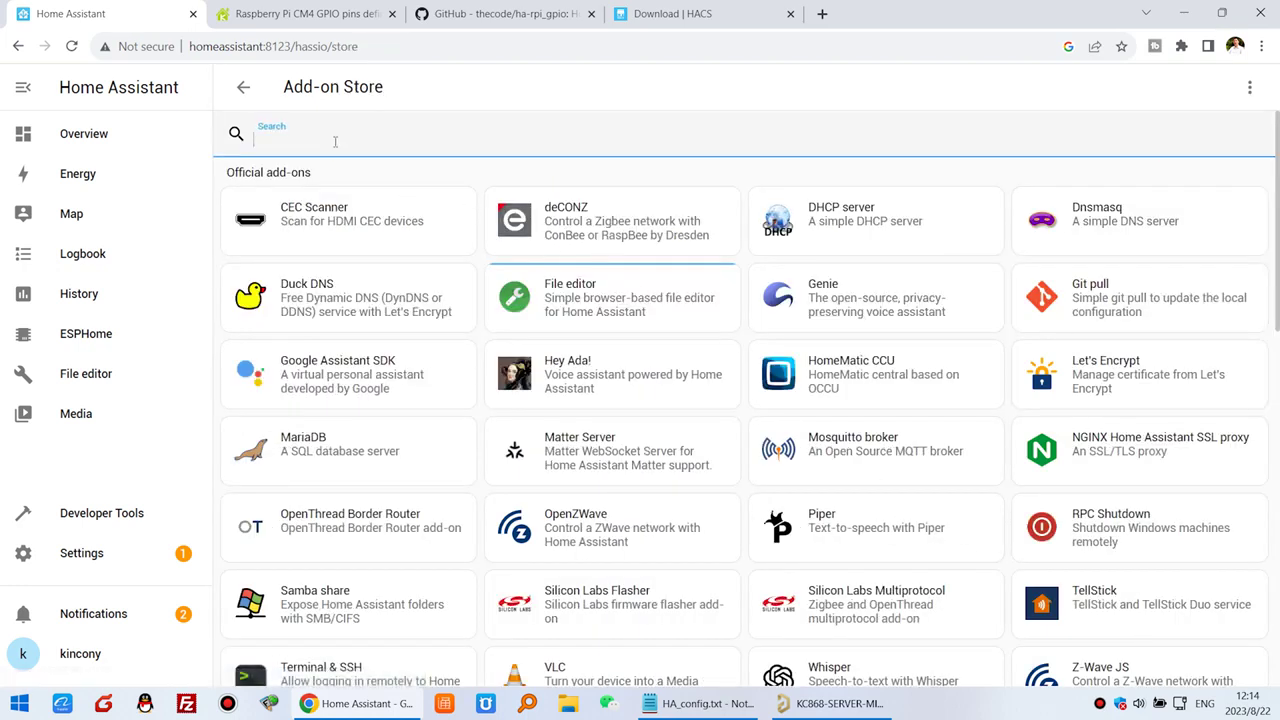
text(ssh)
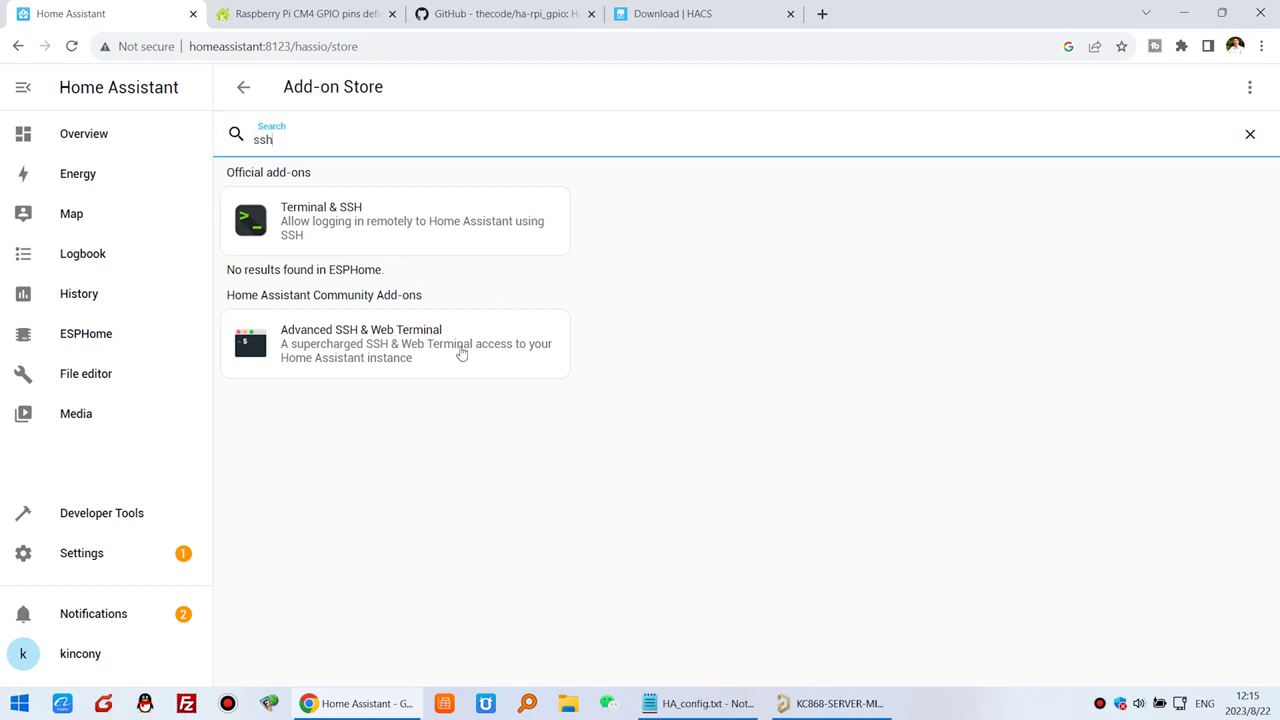
click(437, 369)
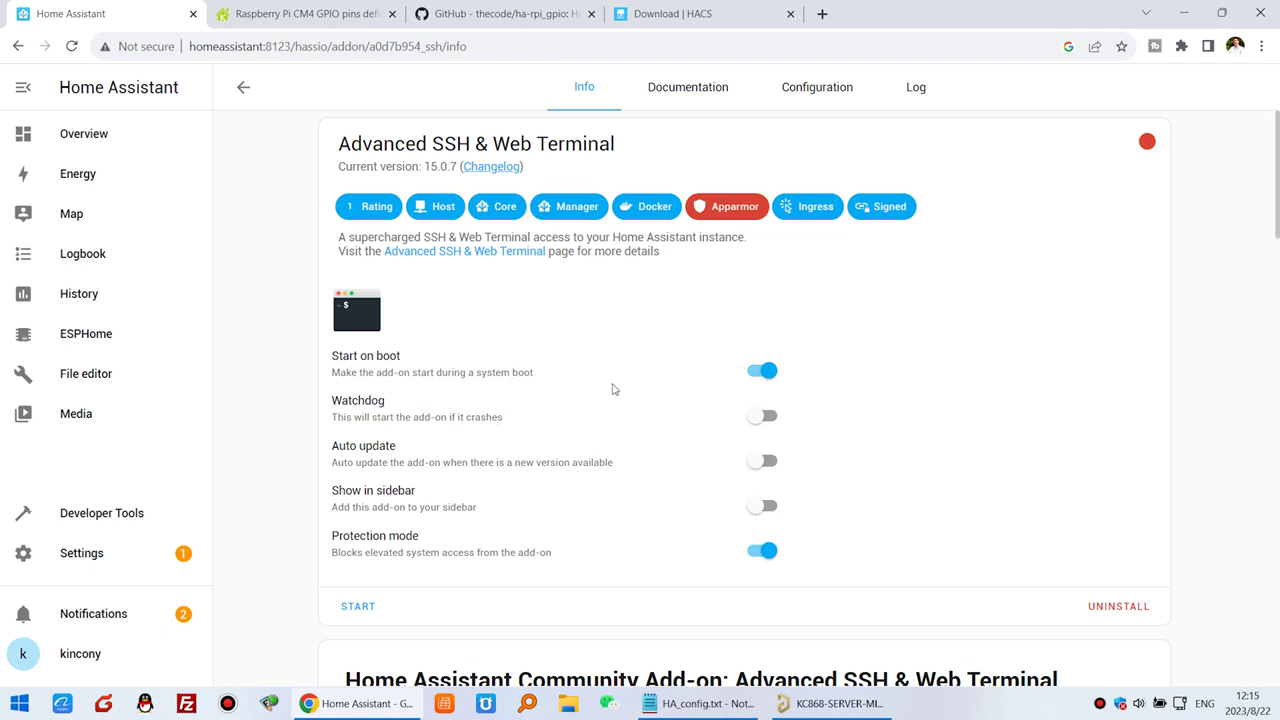
- Enter a login password in the ssh options of the Advanced SSH & Web Terminal configuration and save it
click(826, 93)
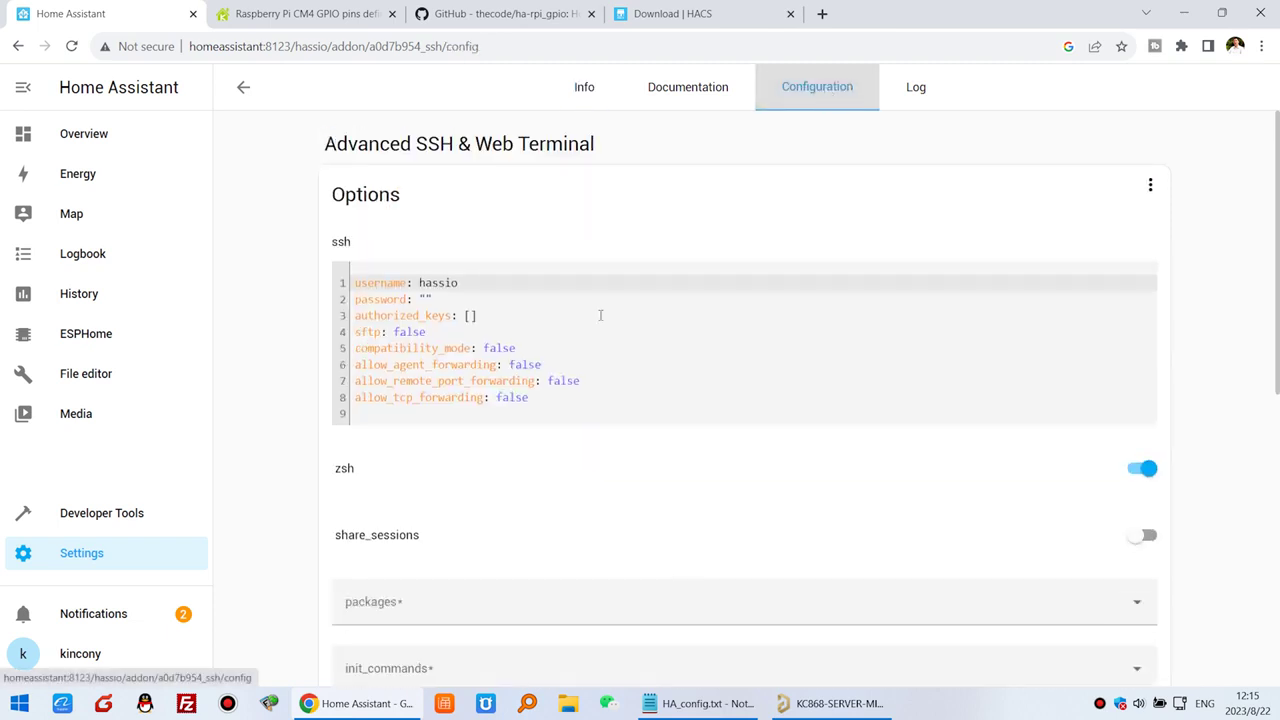
click(425, 298)
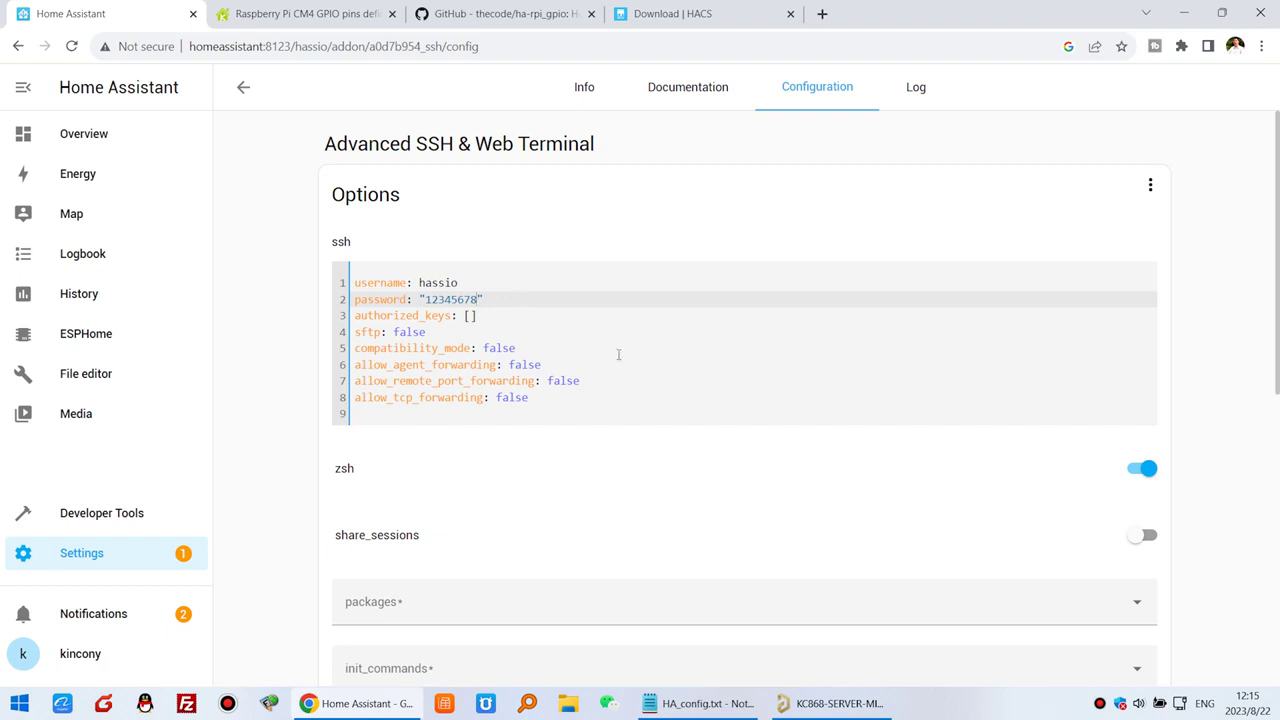
scroll(709, 366, down, 3)
click(1127, 436)
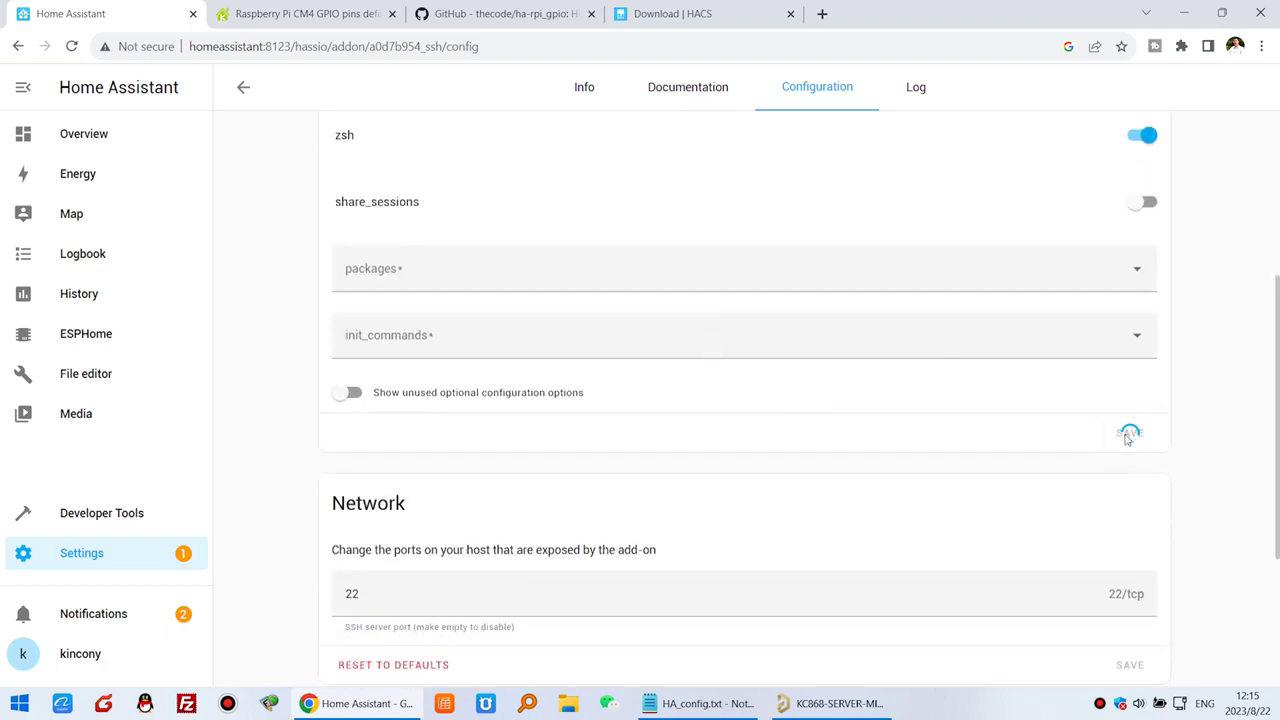
scroll(986, 457, up, 3)
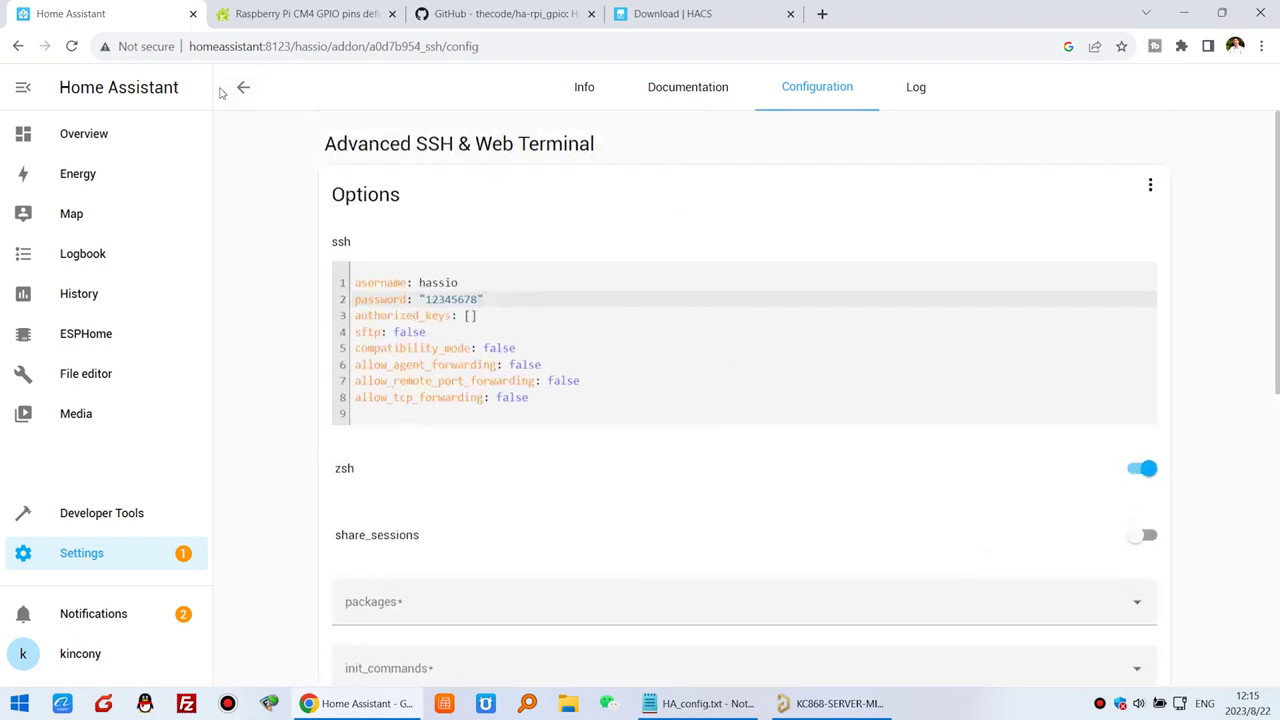
- Return to the Advanced SSH & Web Terminal add-on's info page, enable Show in sidebar, and start the add-on
click(245, 88)
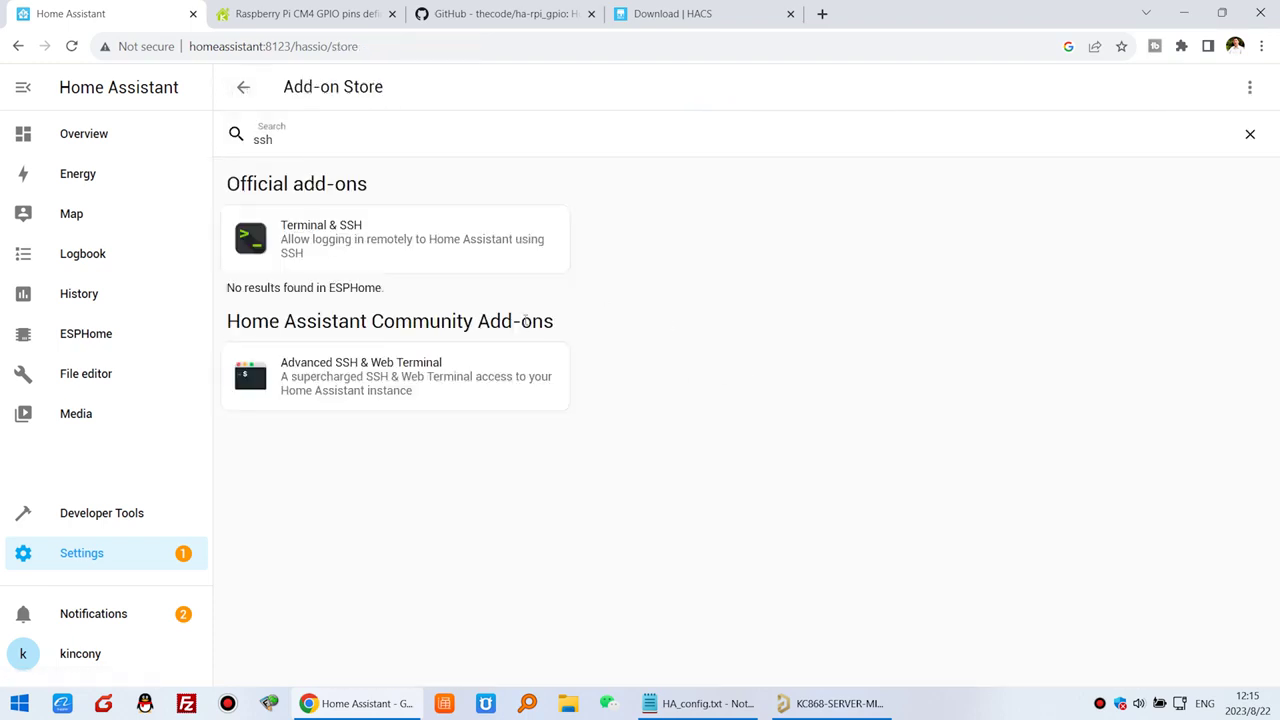
click(418, 376)
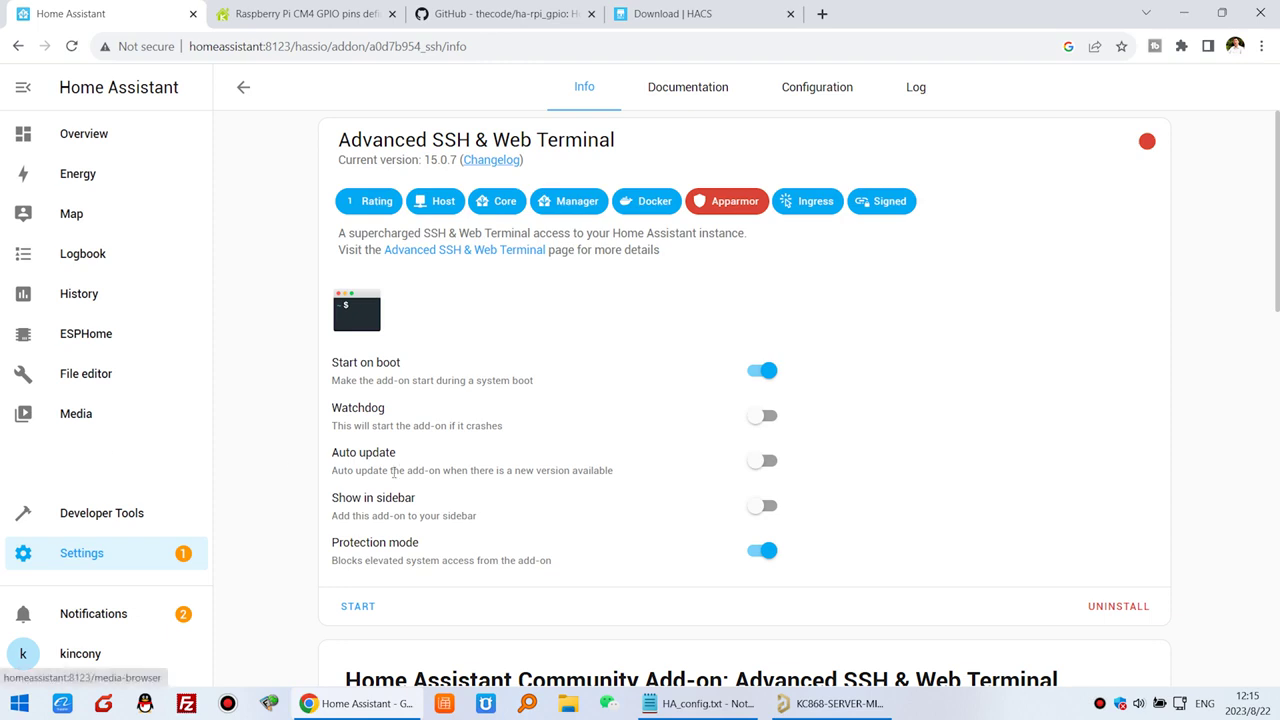
click(762, 506)
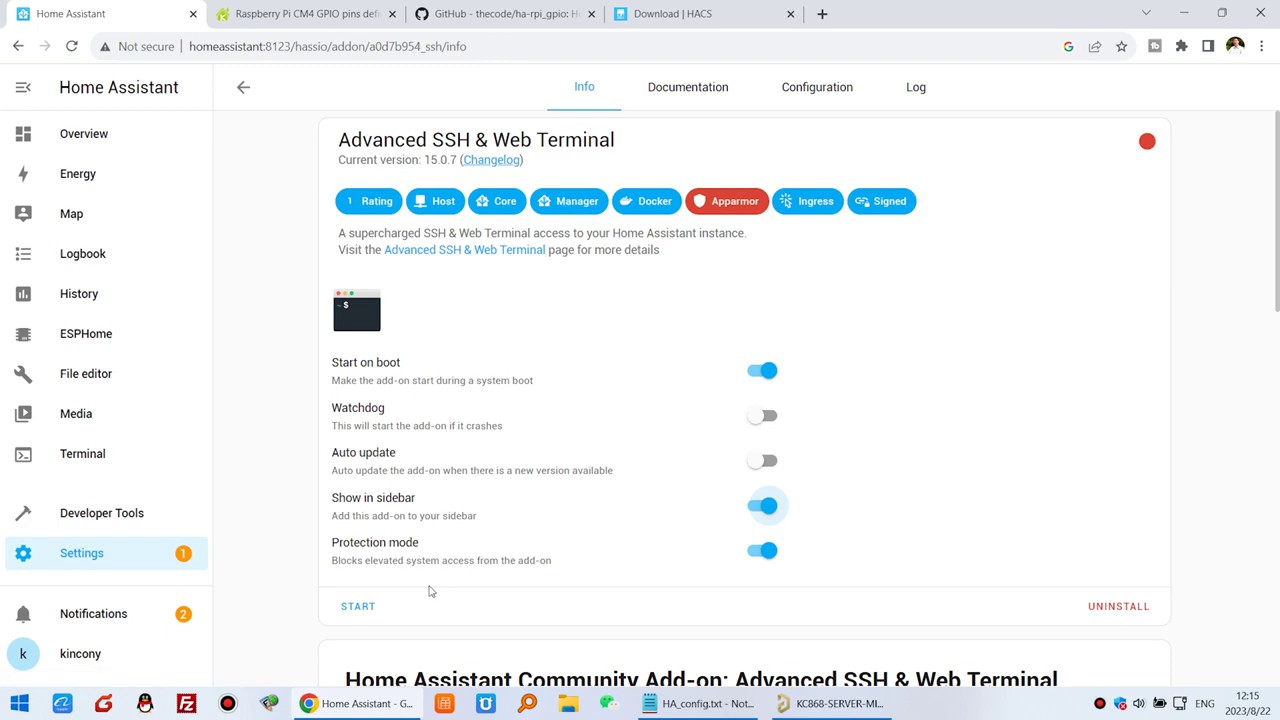
click(358, 606)
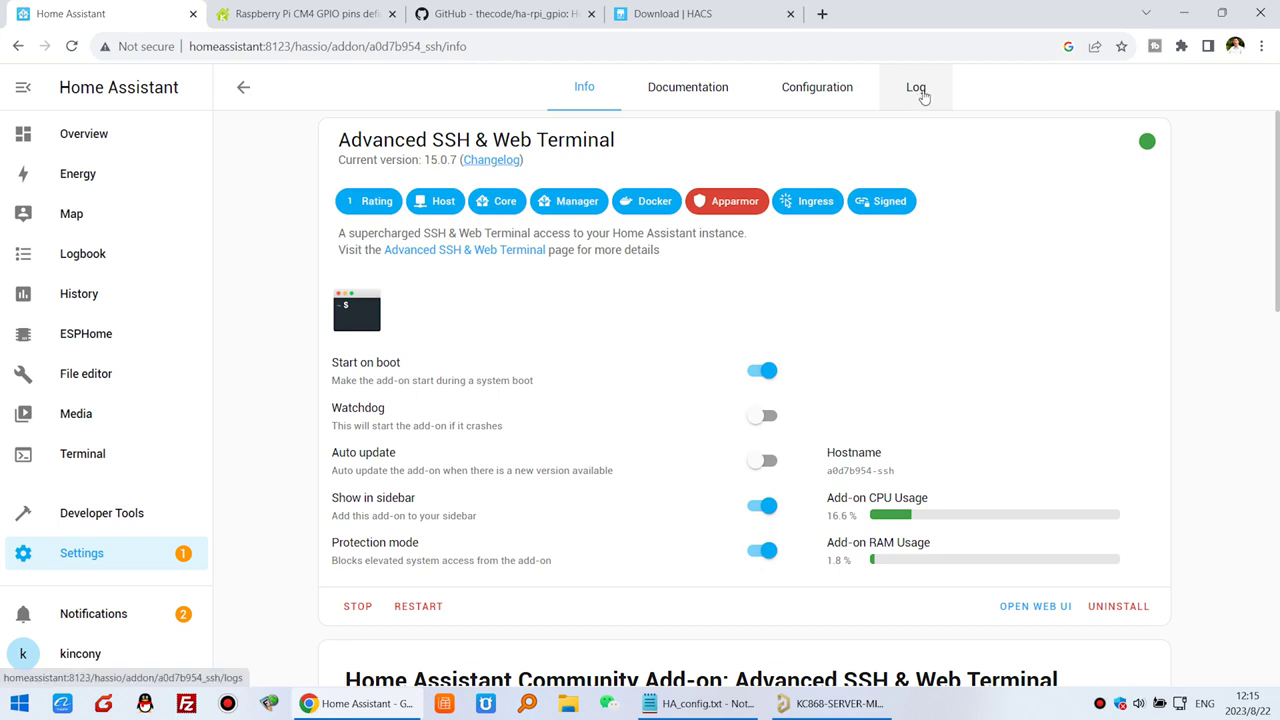
- Check the end of the SSH add-on's startup log, and open the add-on's web terminal
click(916, 88)
scroll(780, 440, down, 1)
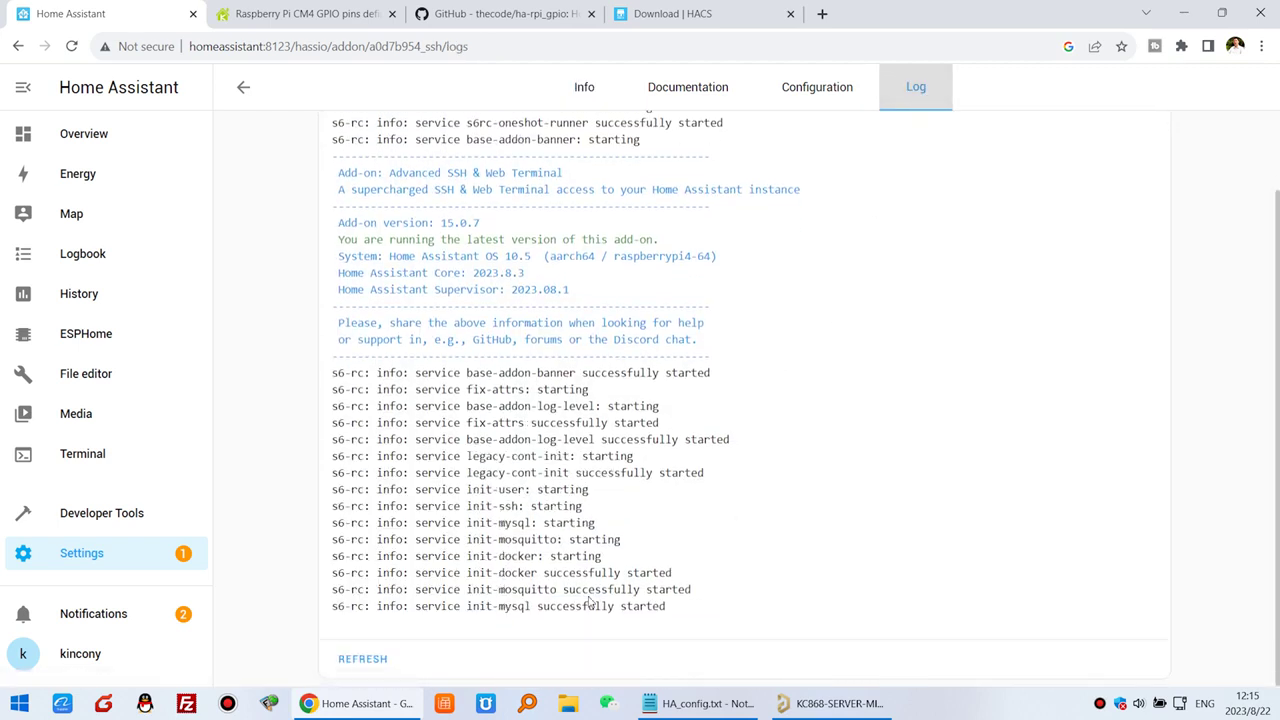
drag(487, 607, 679, 618)
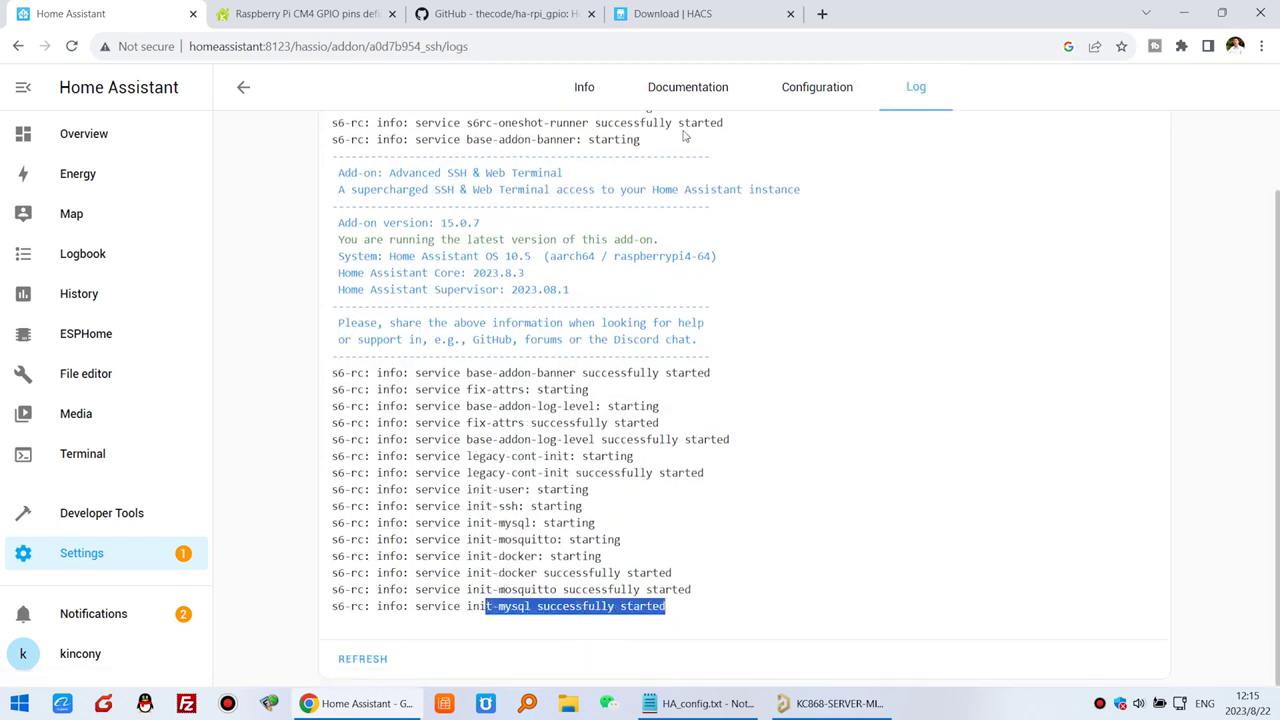
click(585, 88)
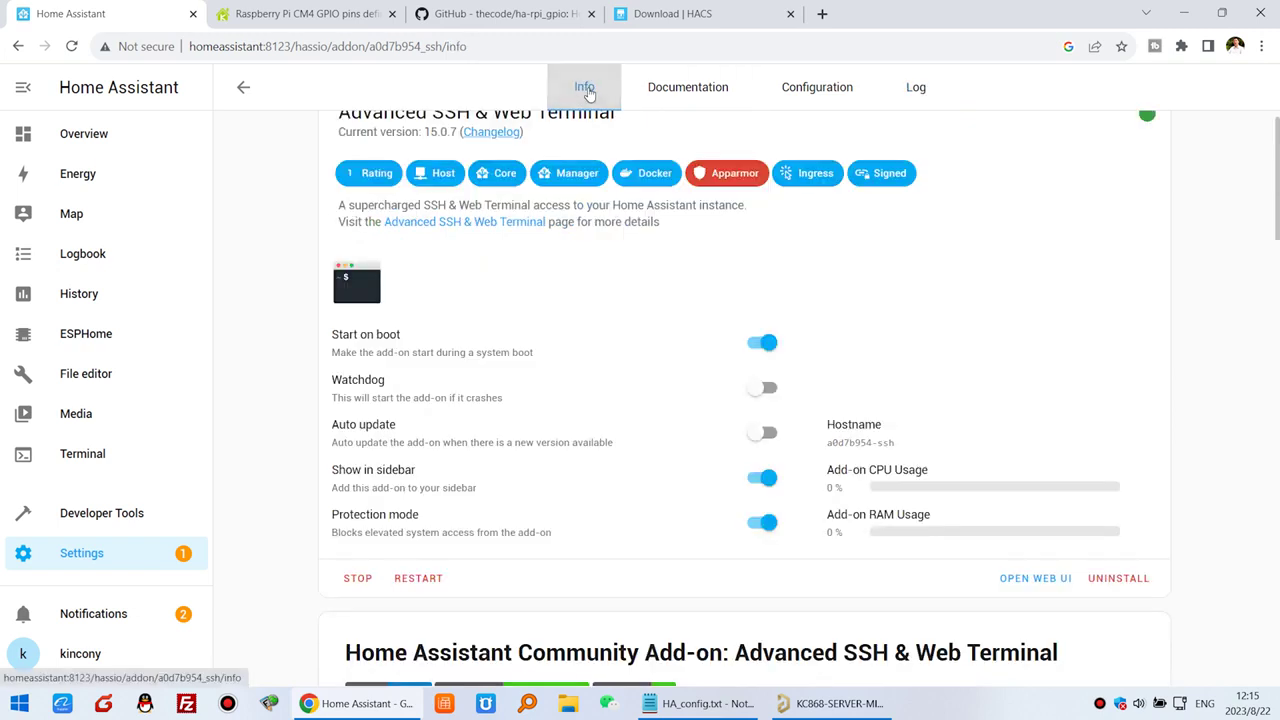
click(1036, 578)
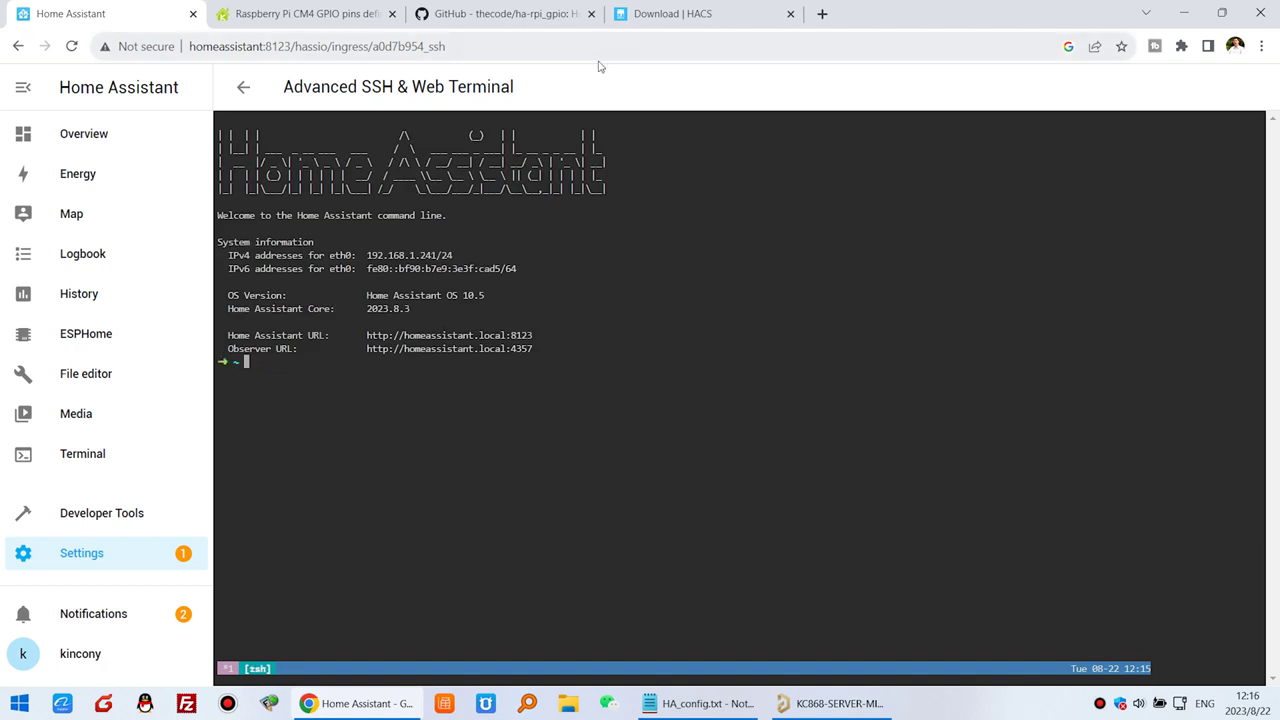
- Review the remaining HACS download instructions on starting and connecting to the SSH add-on and running the download script
click(709, 14)
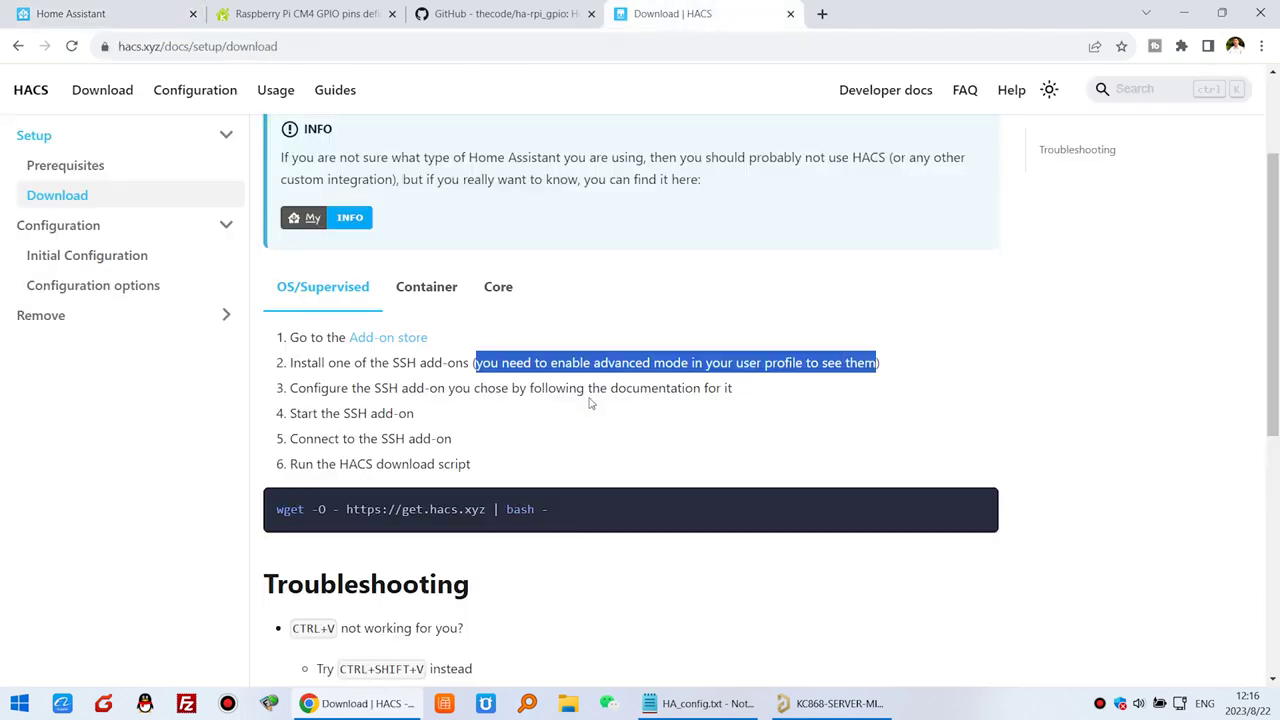
drag(295, 413, 416, 413)
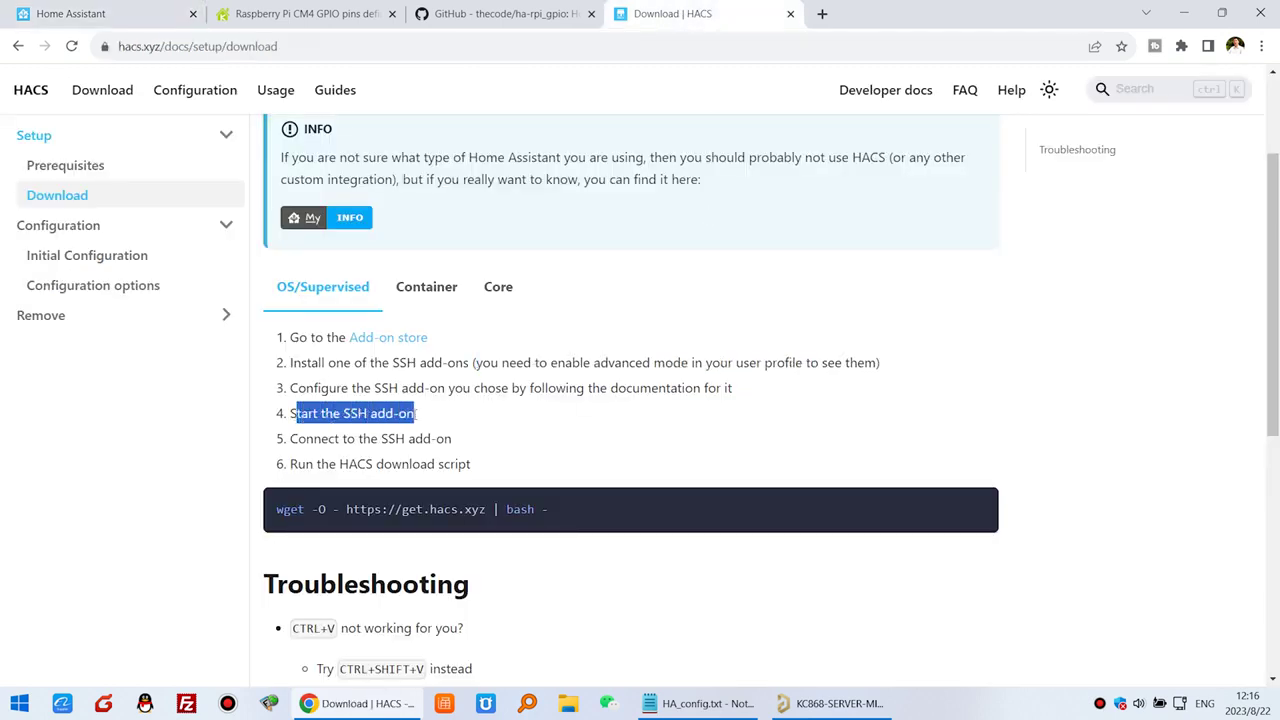
drag(290, 464, 468, 464)
click(335, 438)
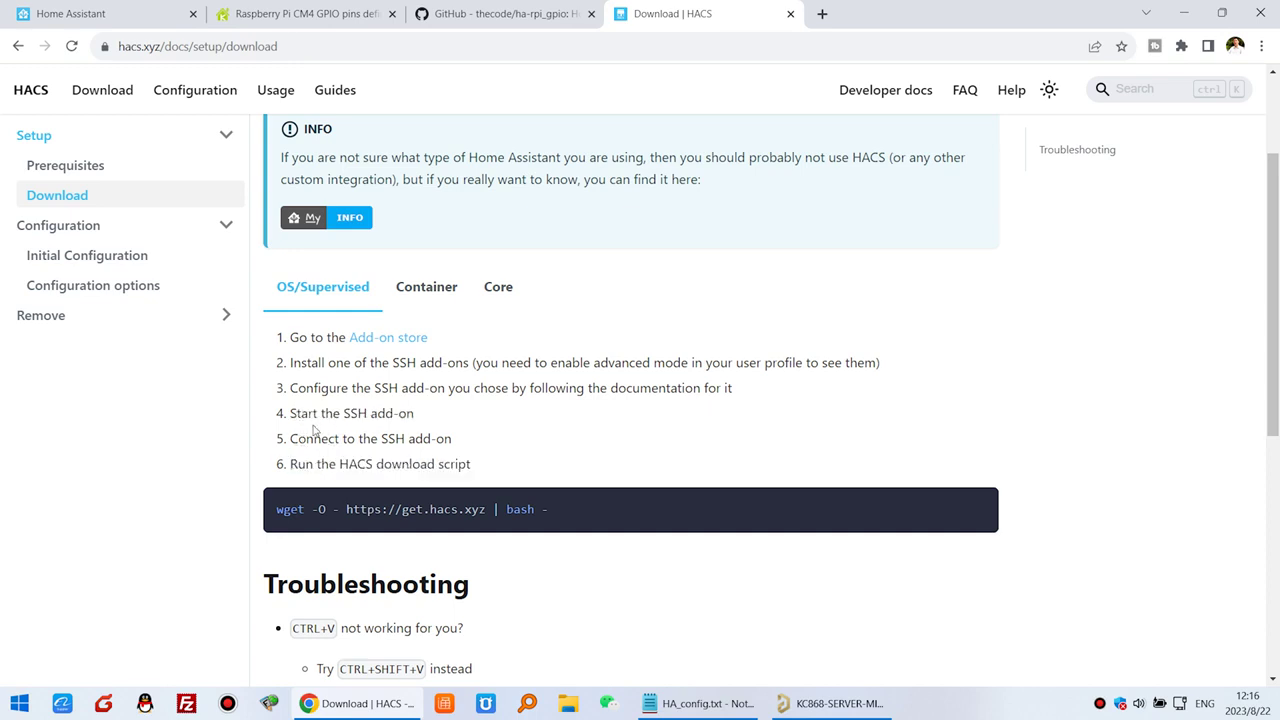
drag(297, 463, 468, 464)
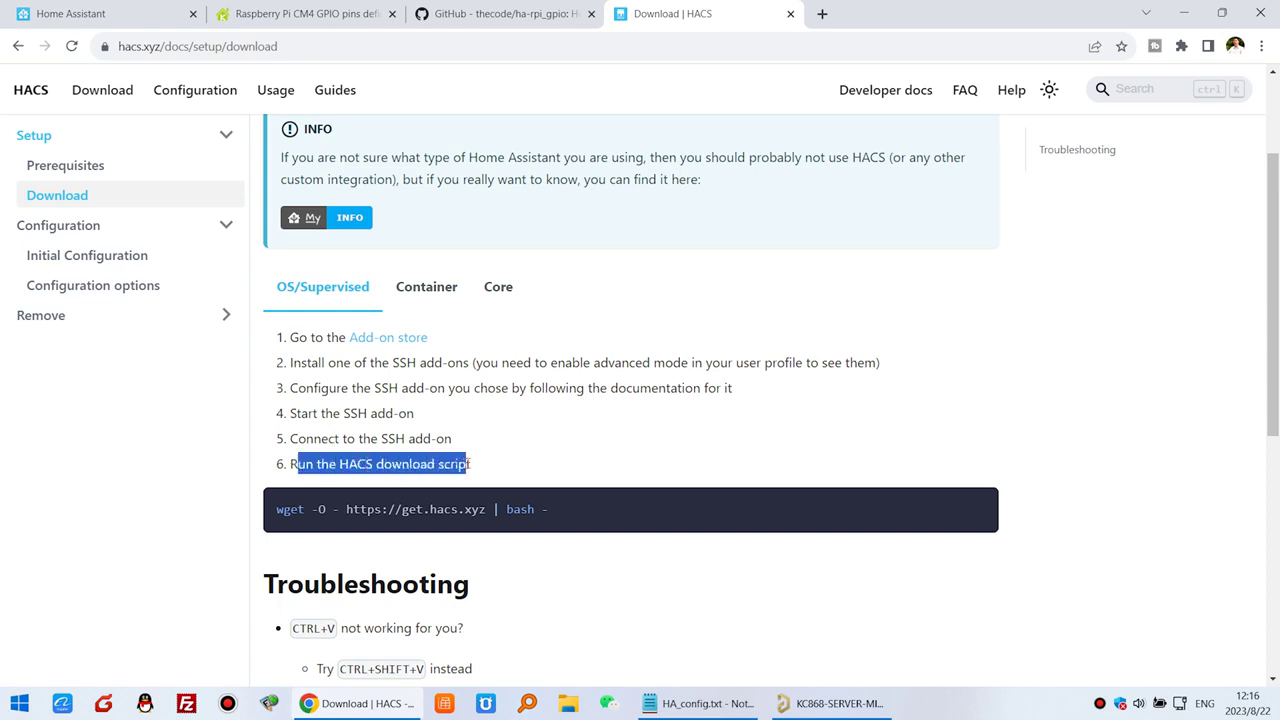
click(483, 470)
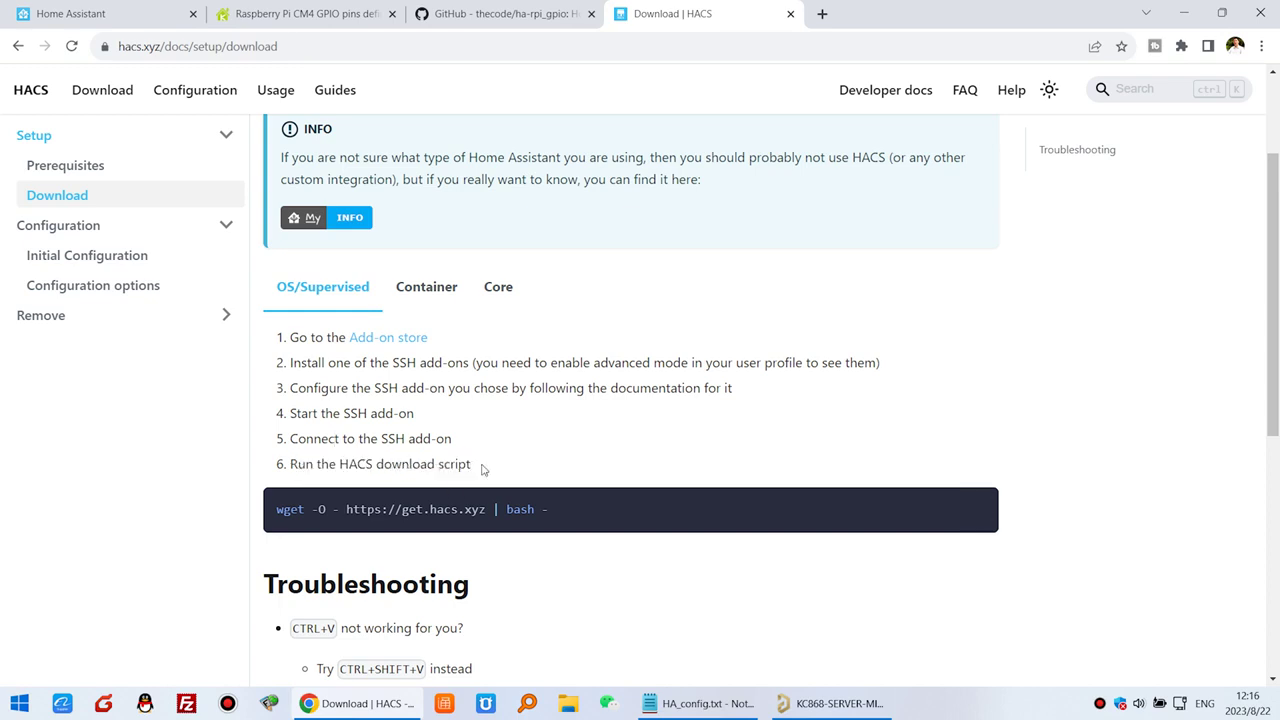
click(977, 508)
drag(276, 510, 556, 513)
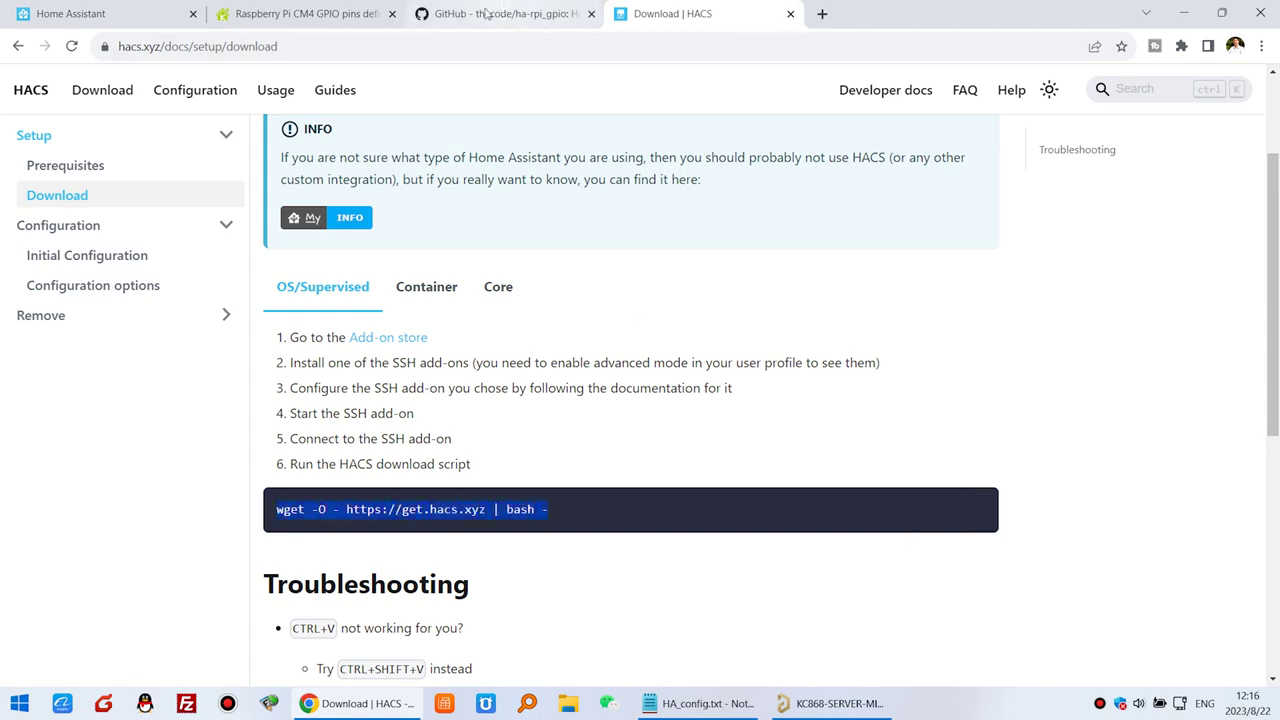
click(158, 14)
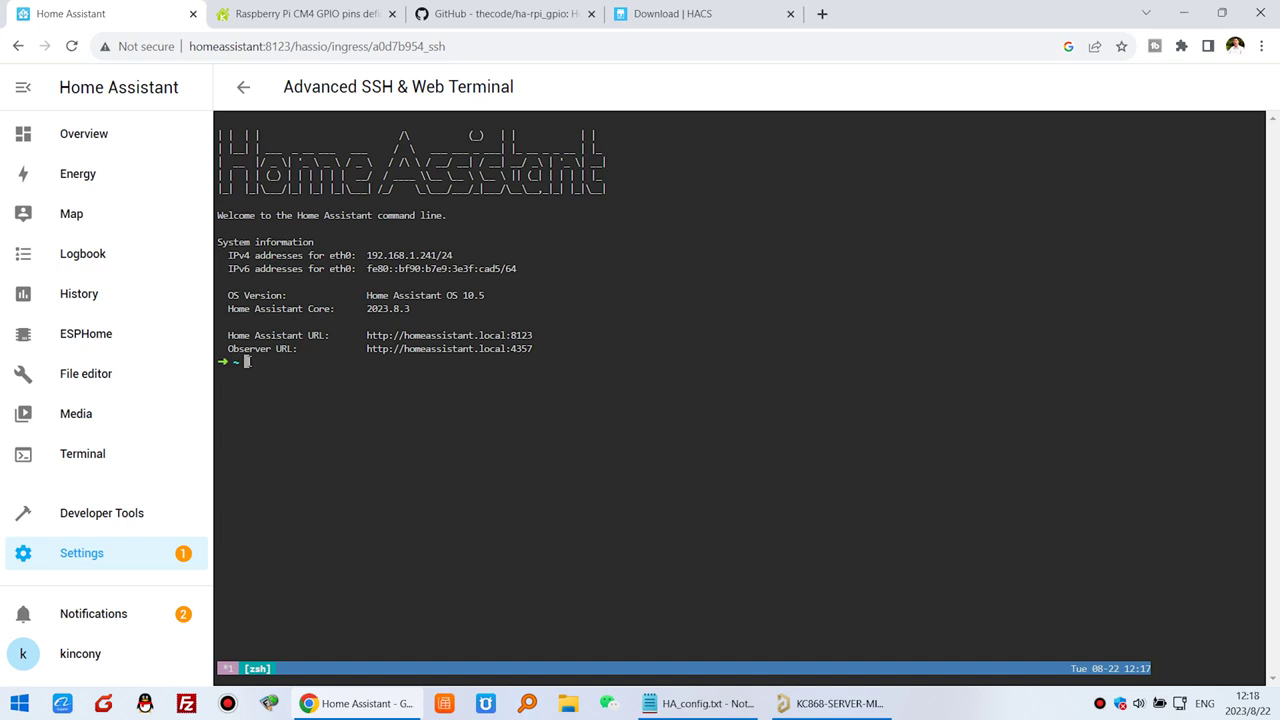
key(ctrl+v)
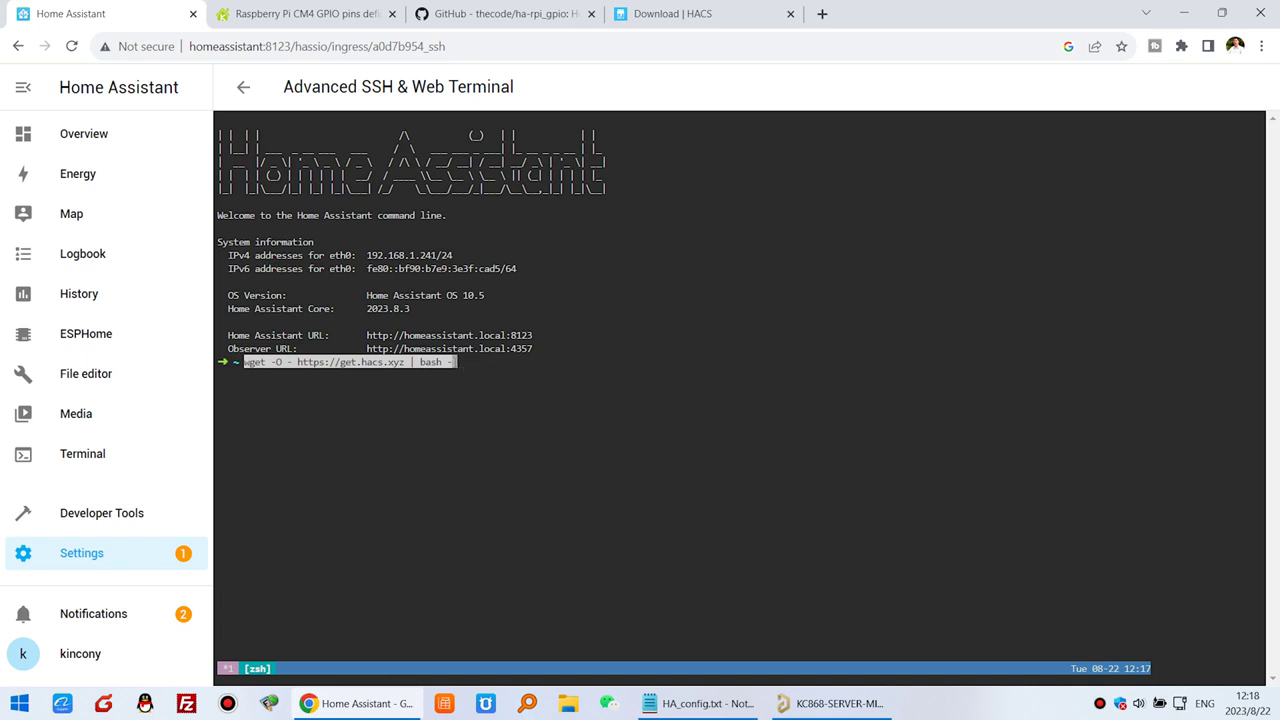
key(Return)
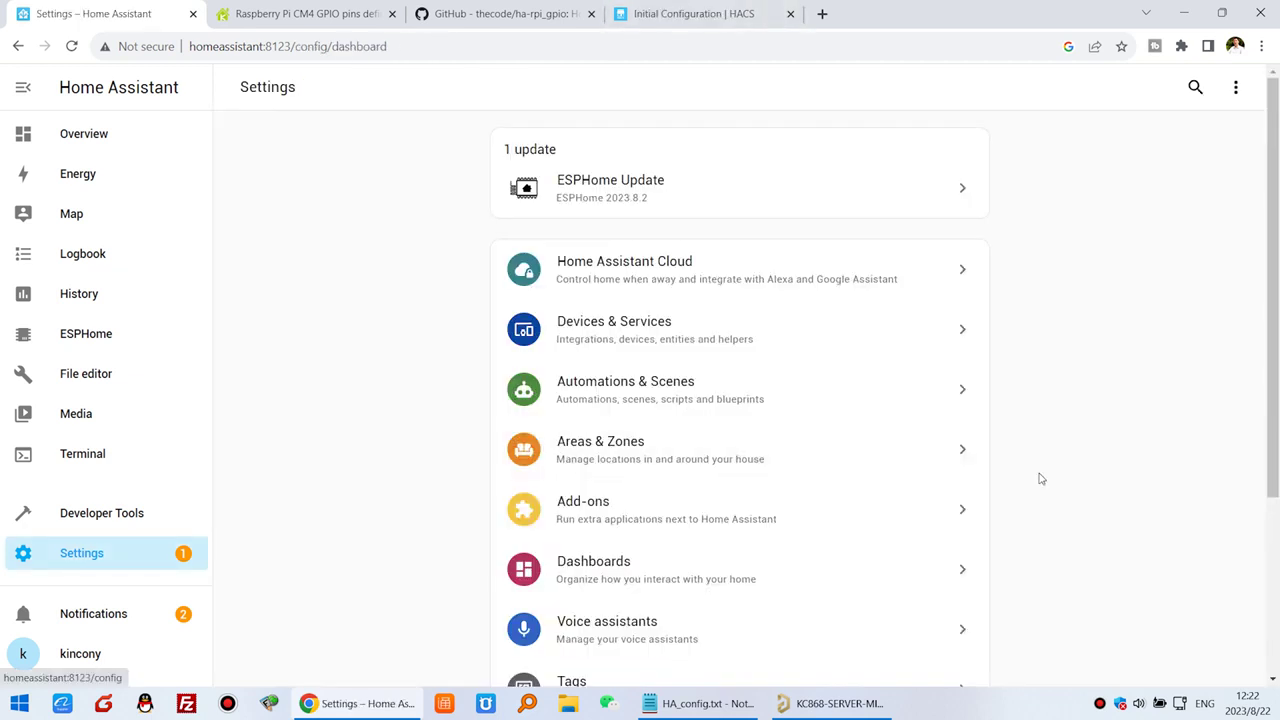
- Restart Home Assistant from the System settings and confirm the restart
scroll(1037, 477, down, 3)
click(899, 545)
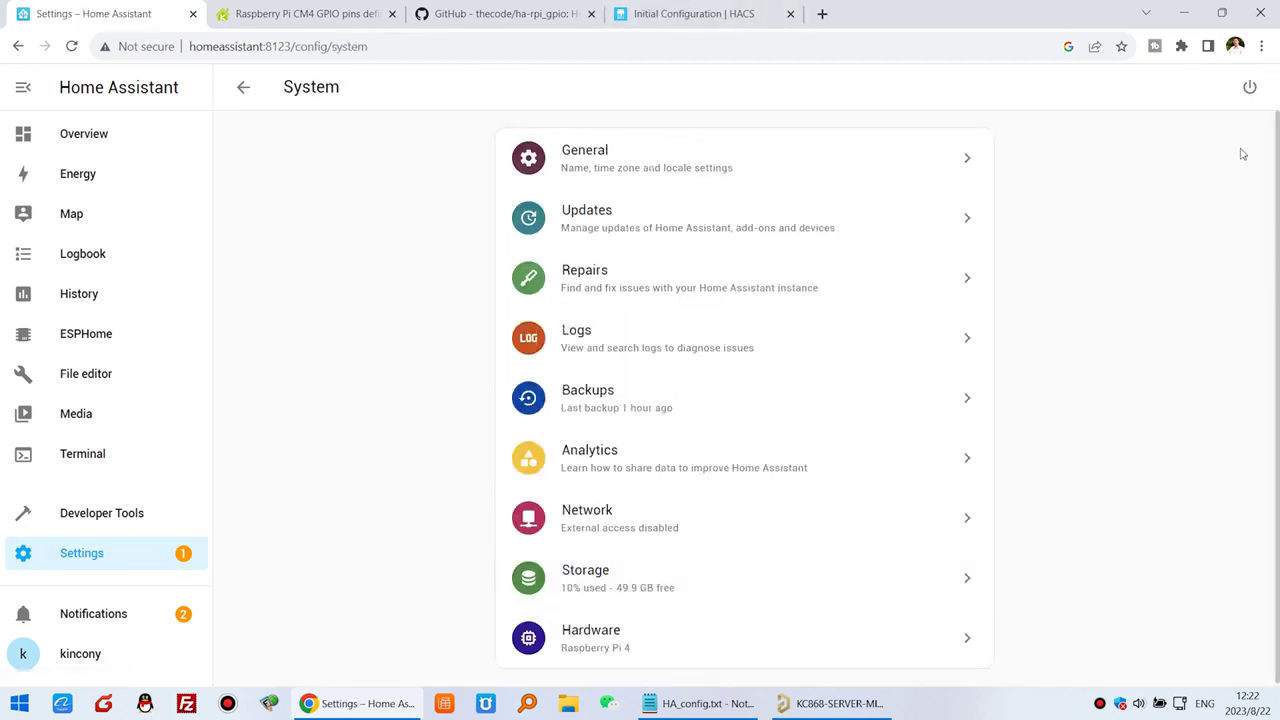
click(1250, 88)
click(724, 418)
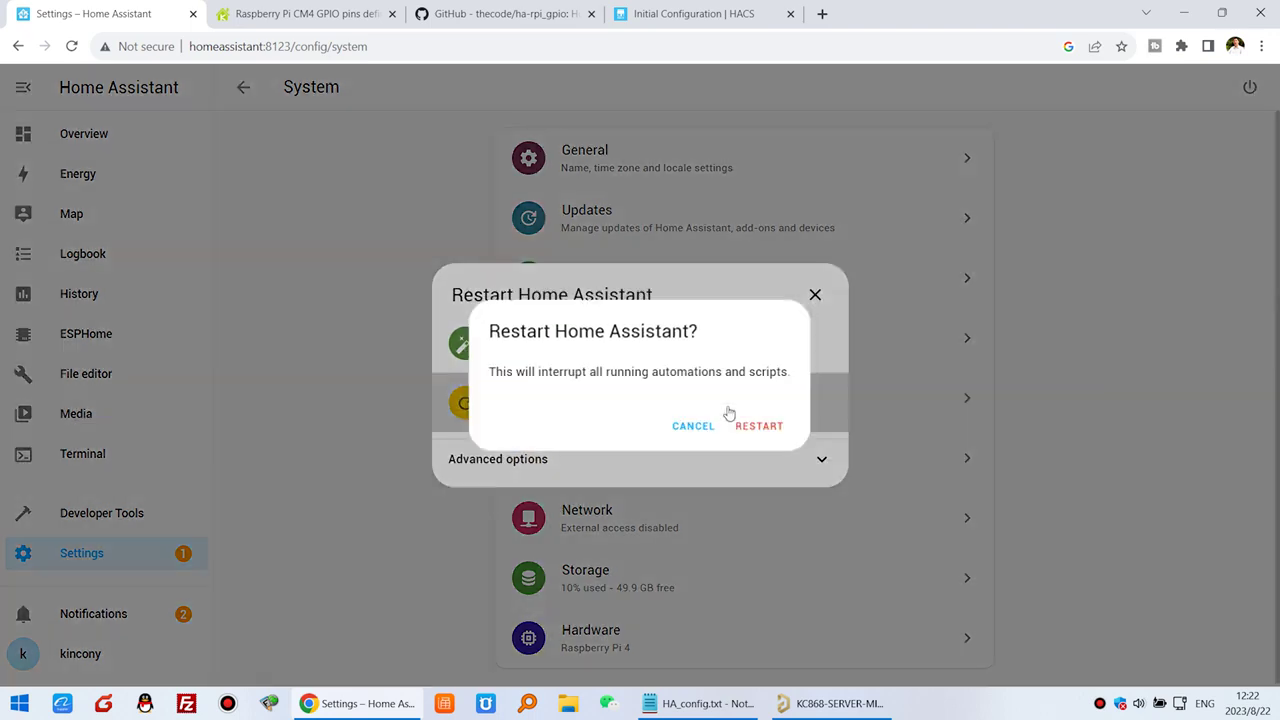
click(760, 427)
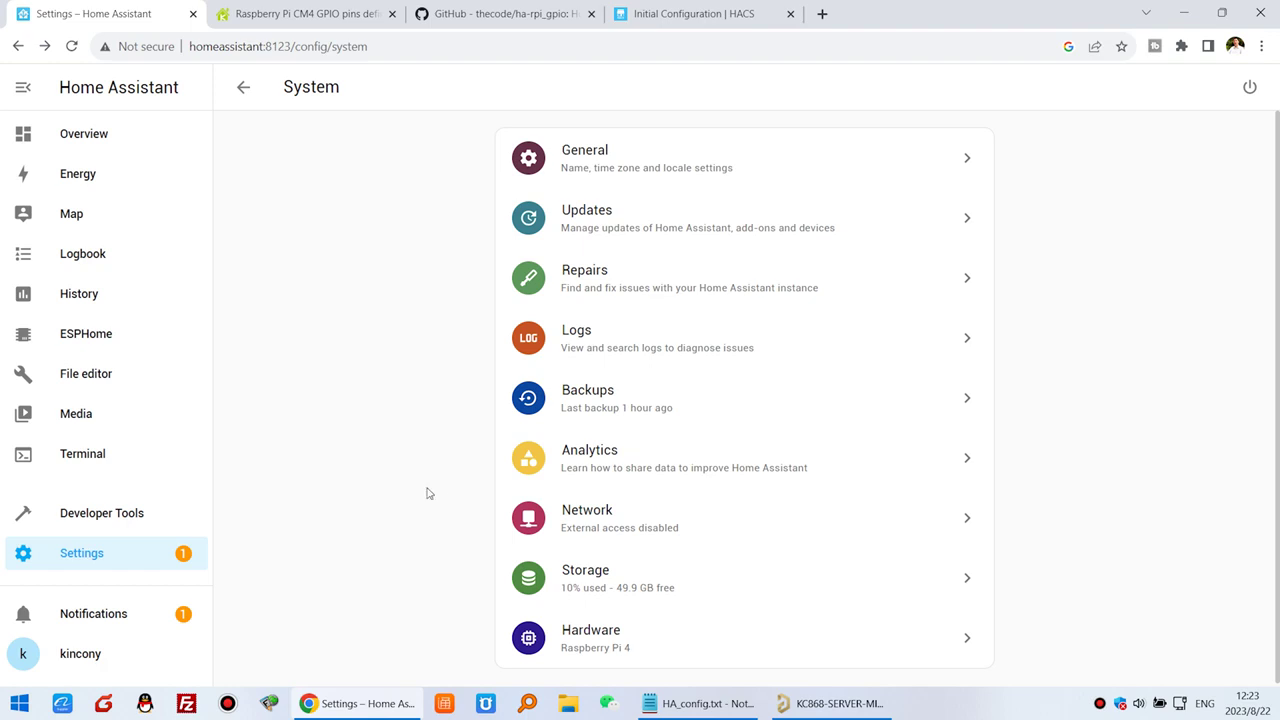
- Start adding a new integration under Devices & Services, find the brand hacs and choose HACS
click(110, 561)
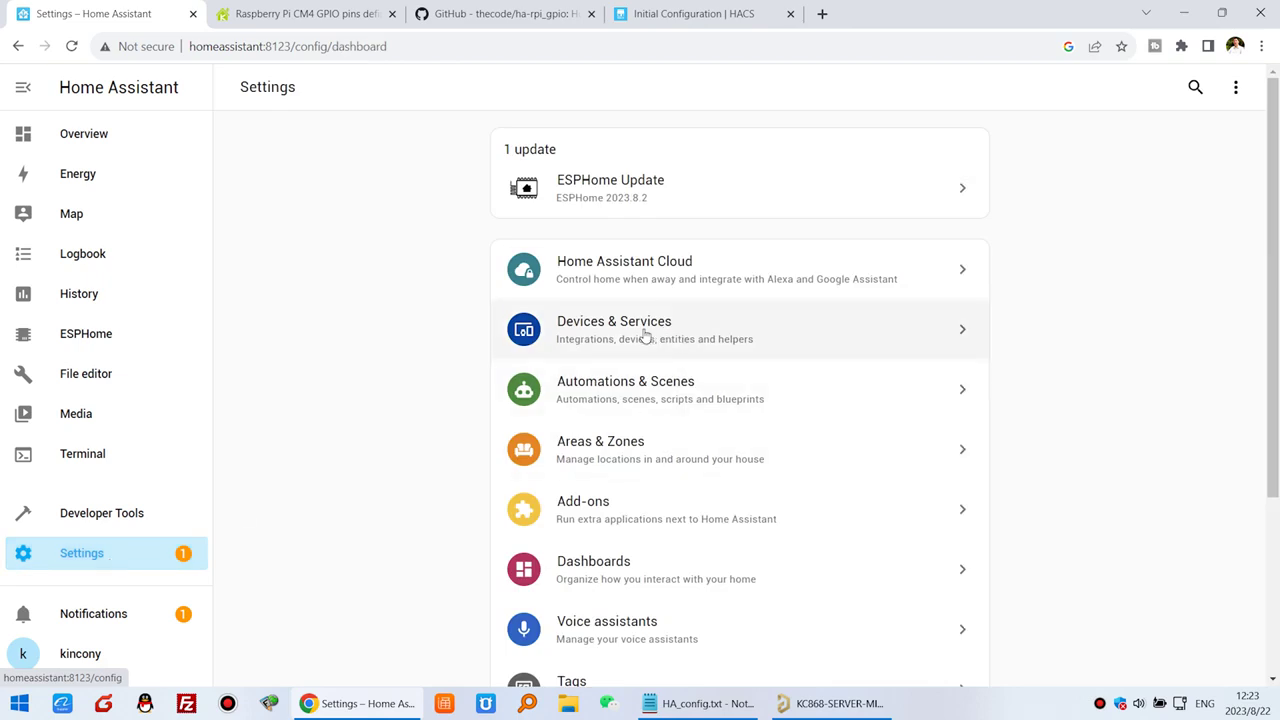
click(645, 337)
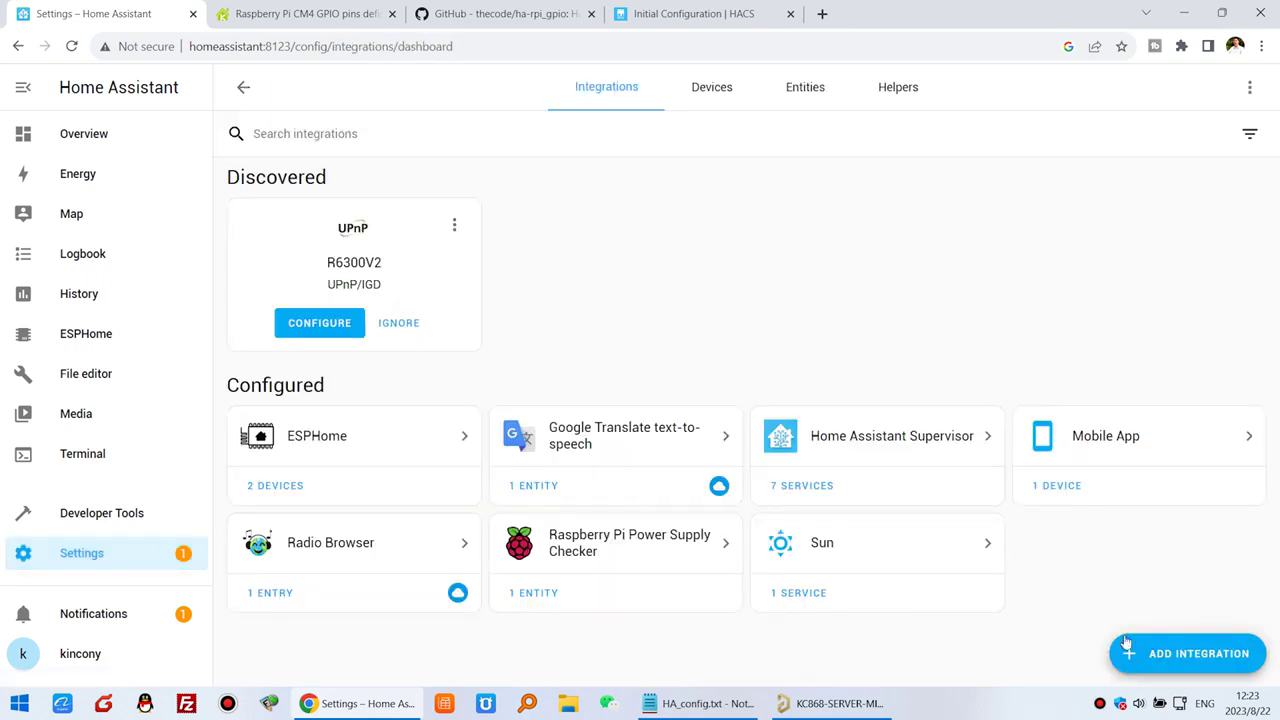
click(1190, 656)
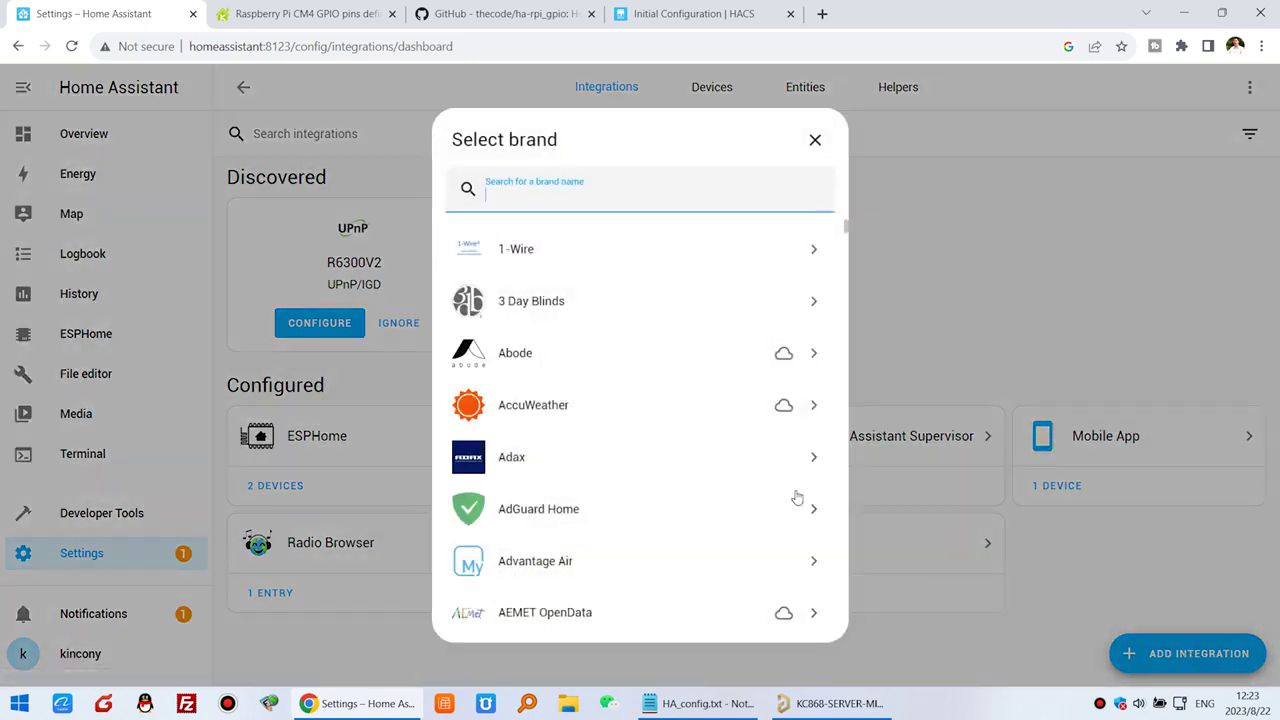
text(ha)
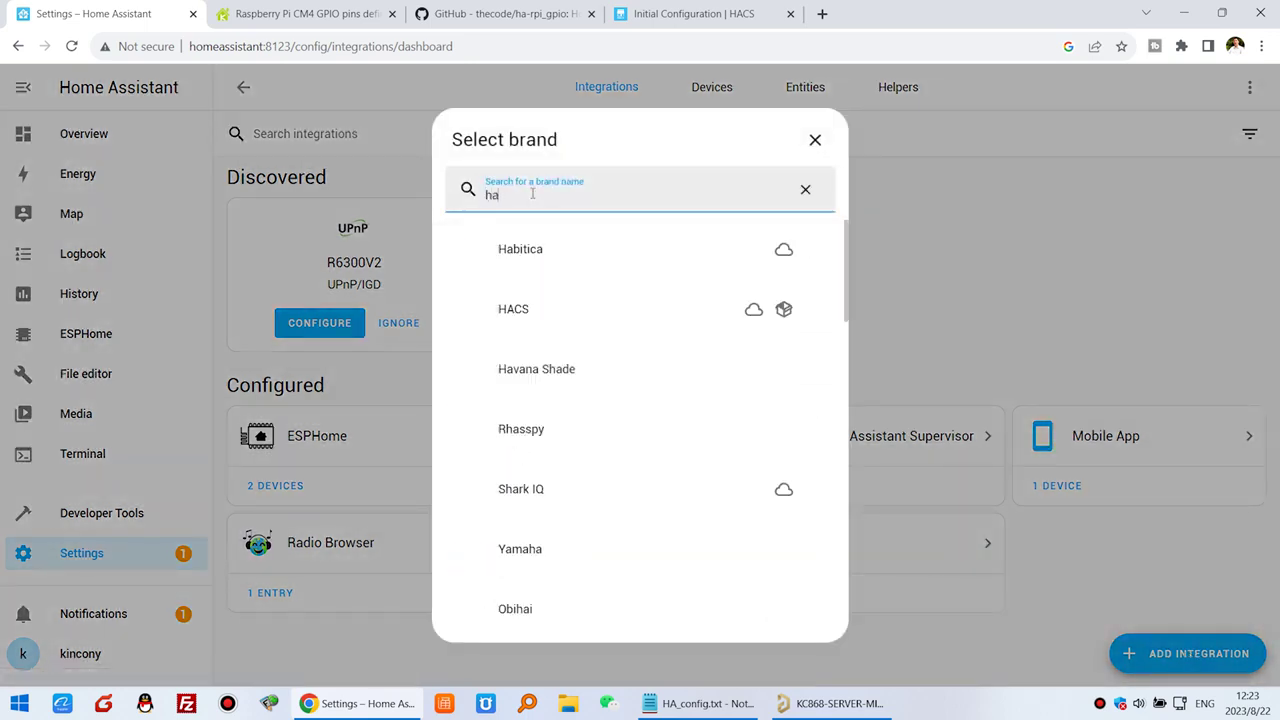
text(c)
key(BackSpace)
text(cs)
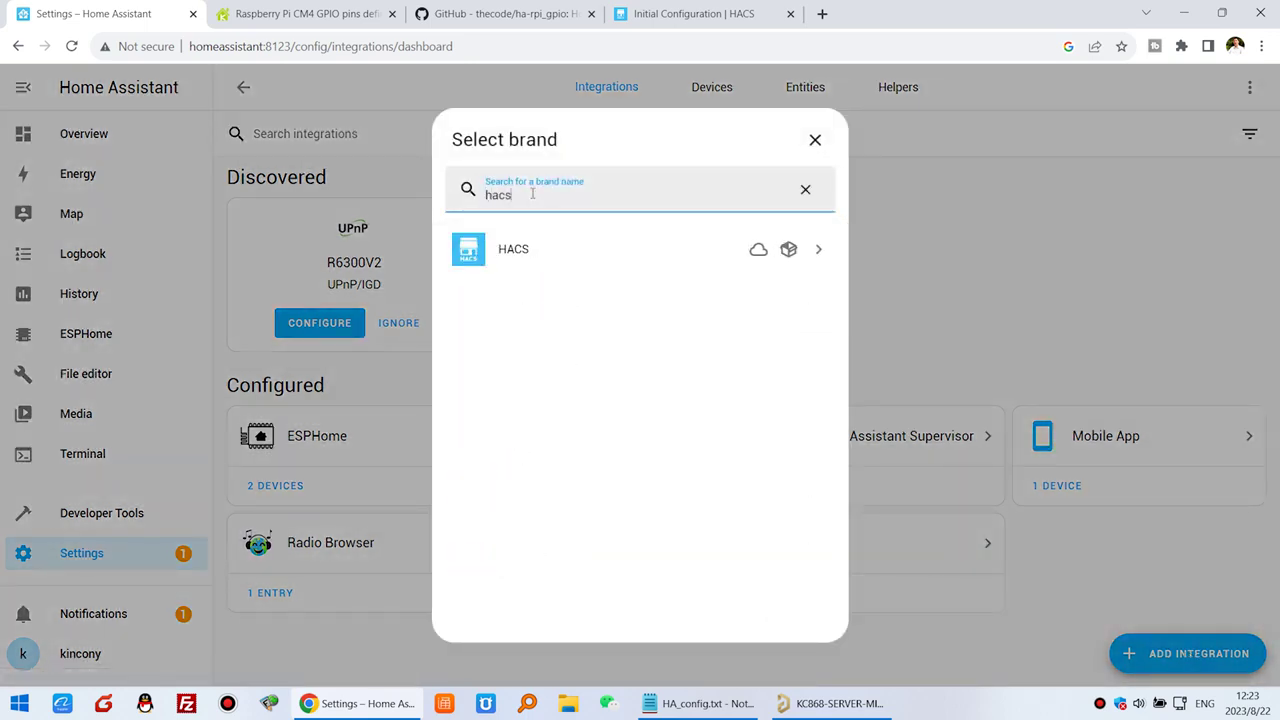
click(560, 257)
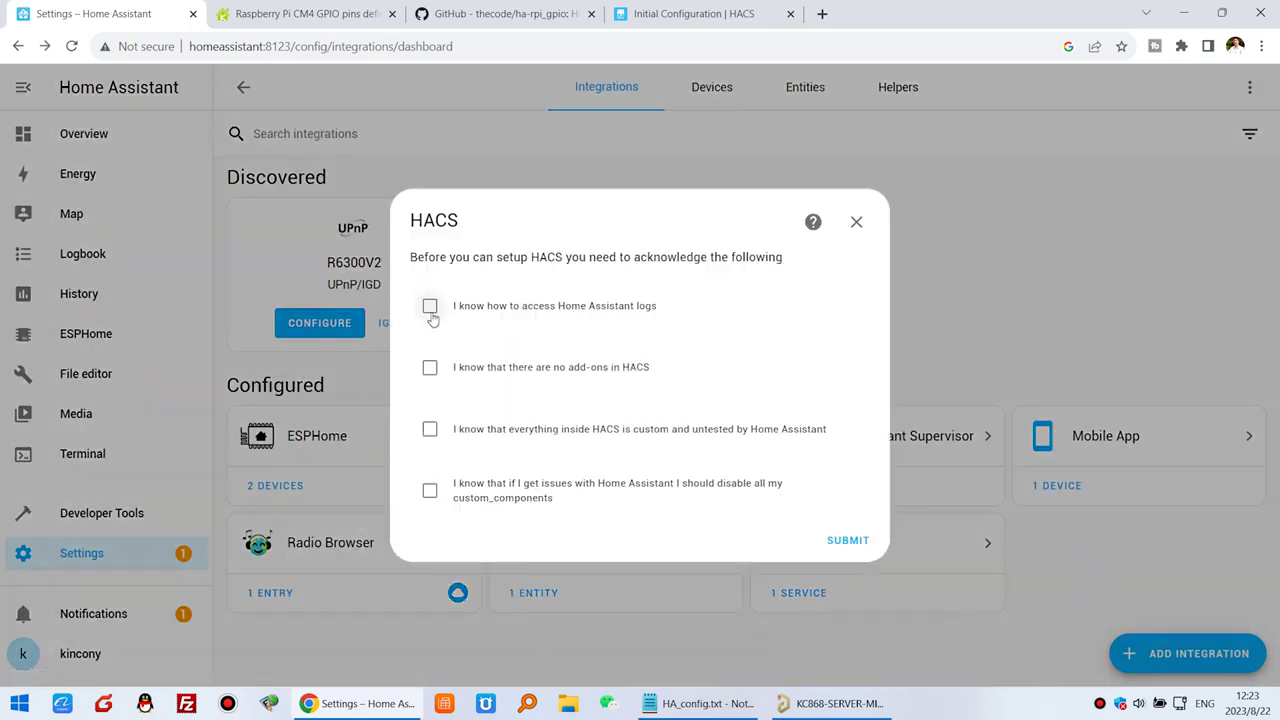
- Acknowledge all four HACS setup statements and submit them
click(429, 308)
click(429, 368)
click(429, 429)
click(430, 489)
click(851, 549)
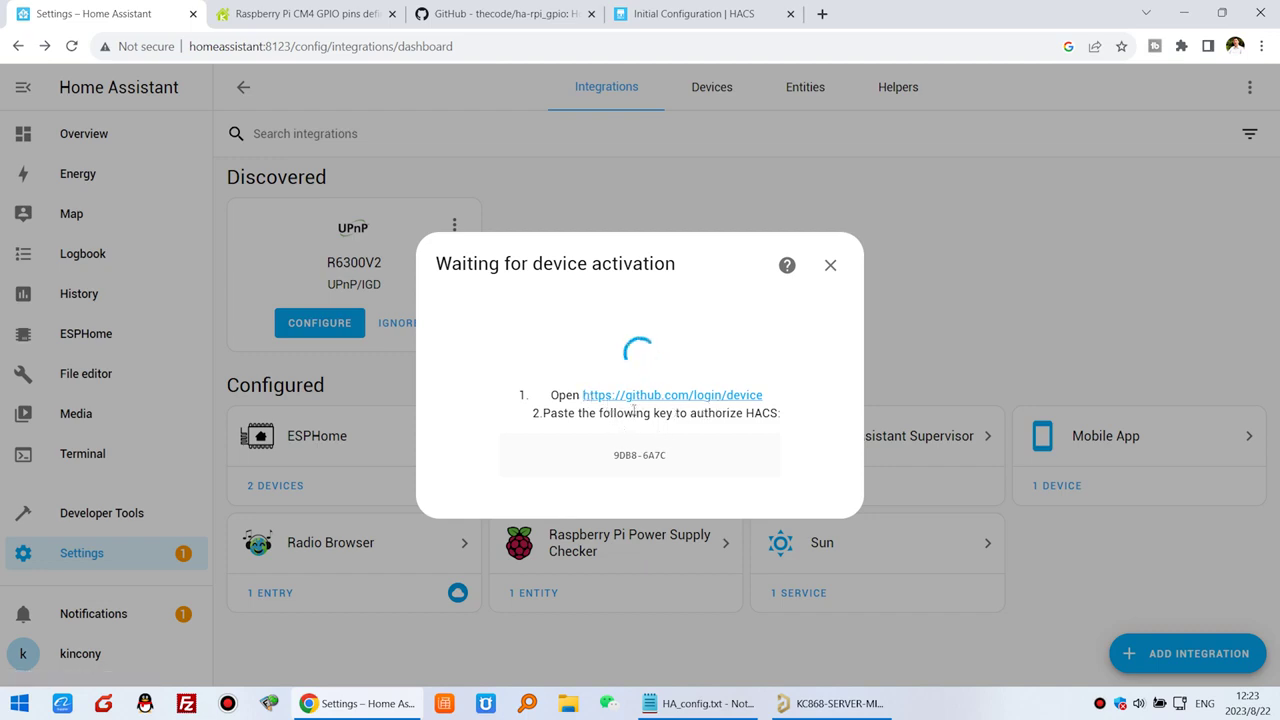
- Open the GitHub device login link, sign in with the saved account credentials, and paste the emailed device verification code
click(720, 400)
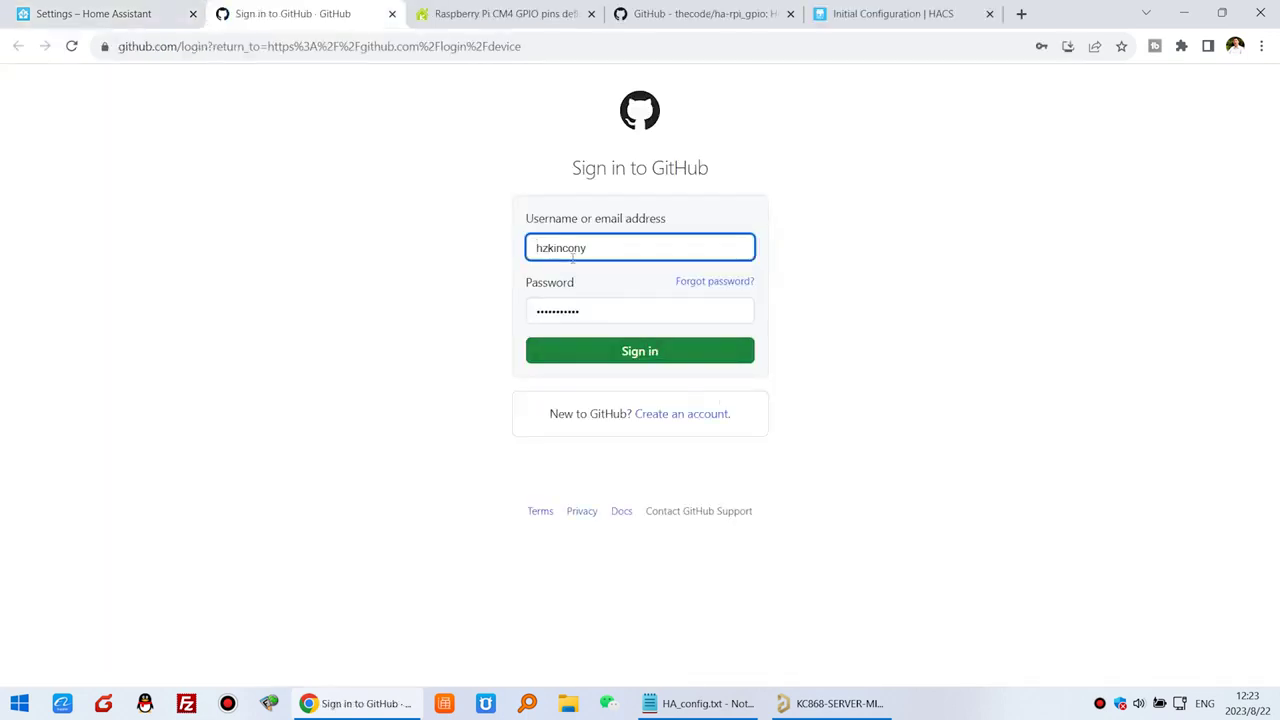
click(674, 358)
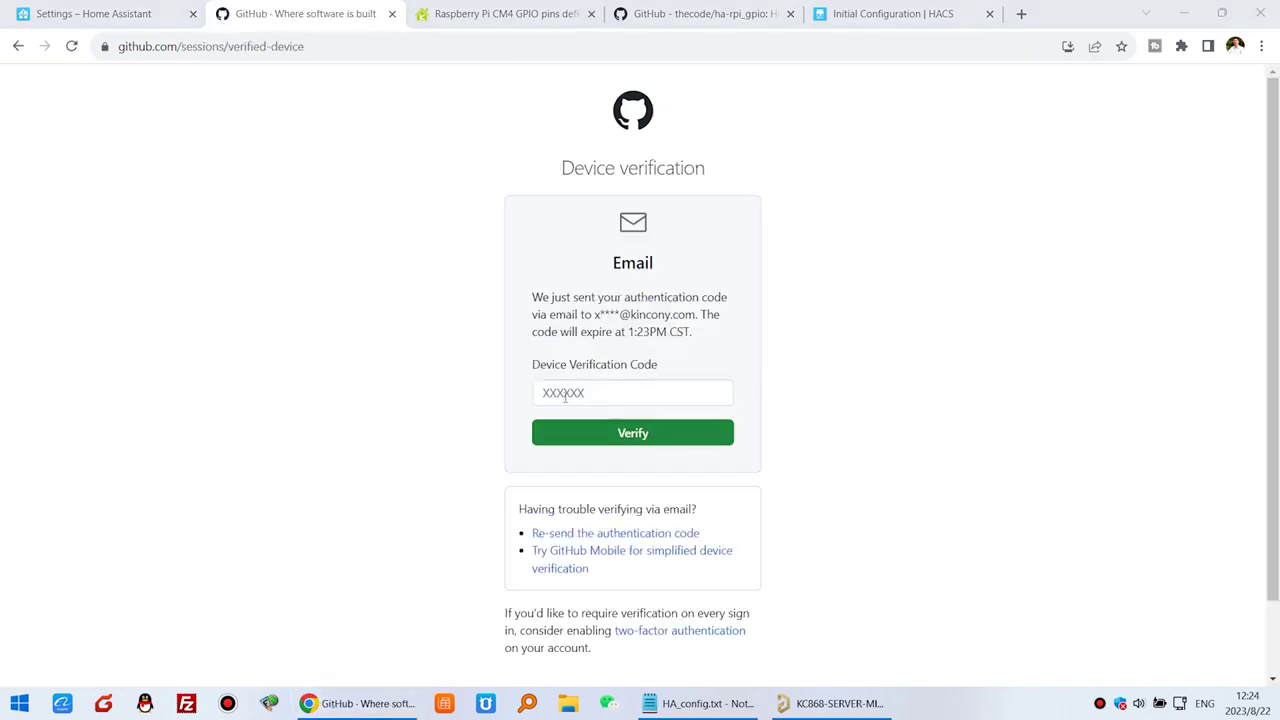
right_click(572, 392)
click(628, 255)
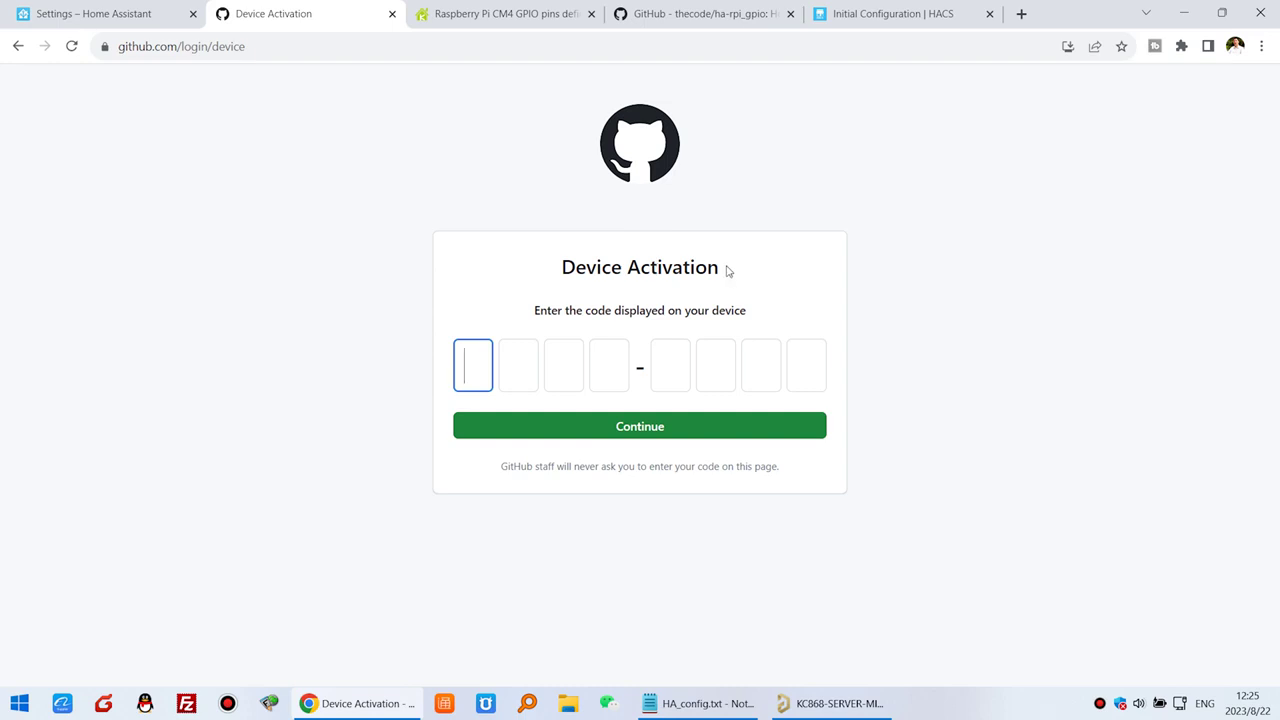
- Copy the HACS authorization key from Home Assistant into GitHub's Device Activation page and continue
click(135, 14)
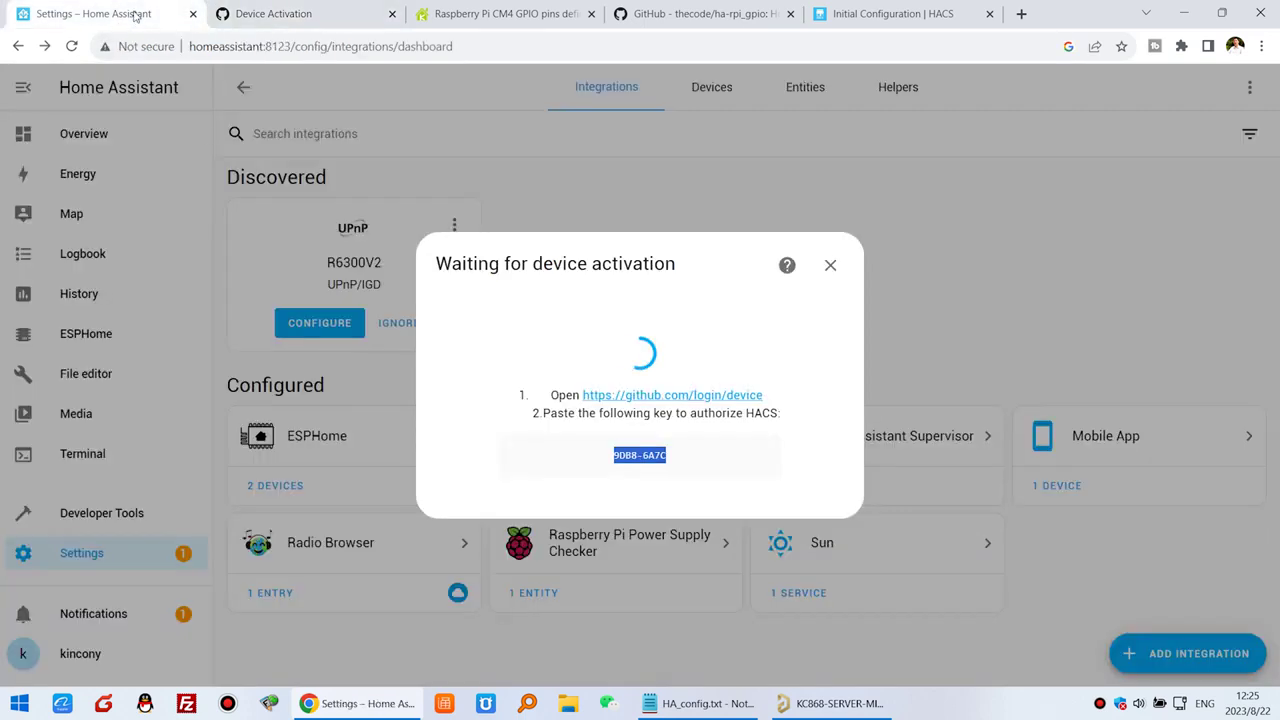
drag(612, 455, 667, 452)
right_click(643, 457)
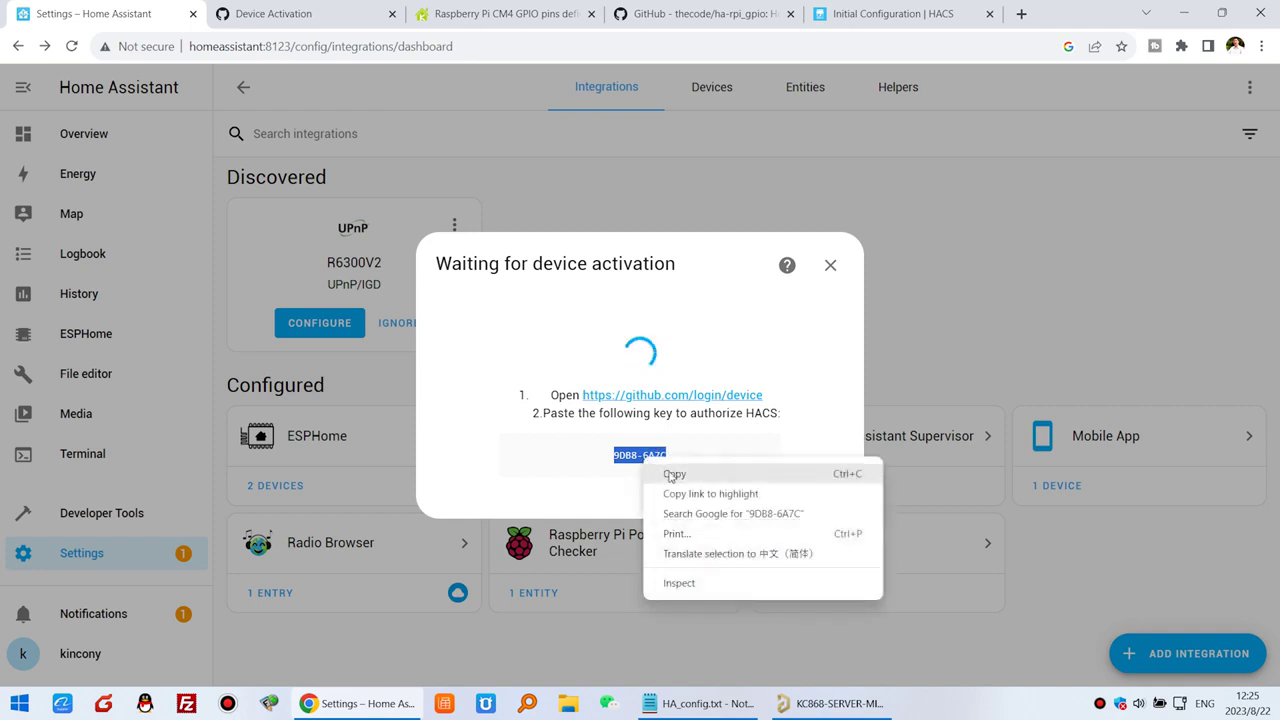
click(671, 476)
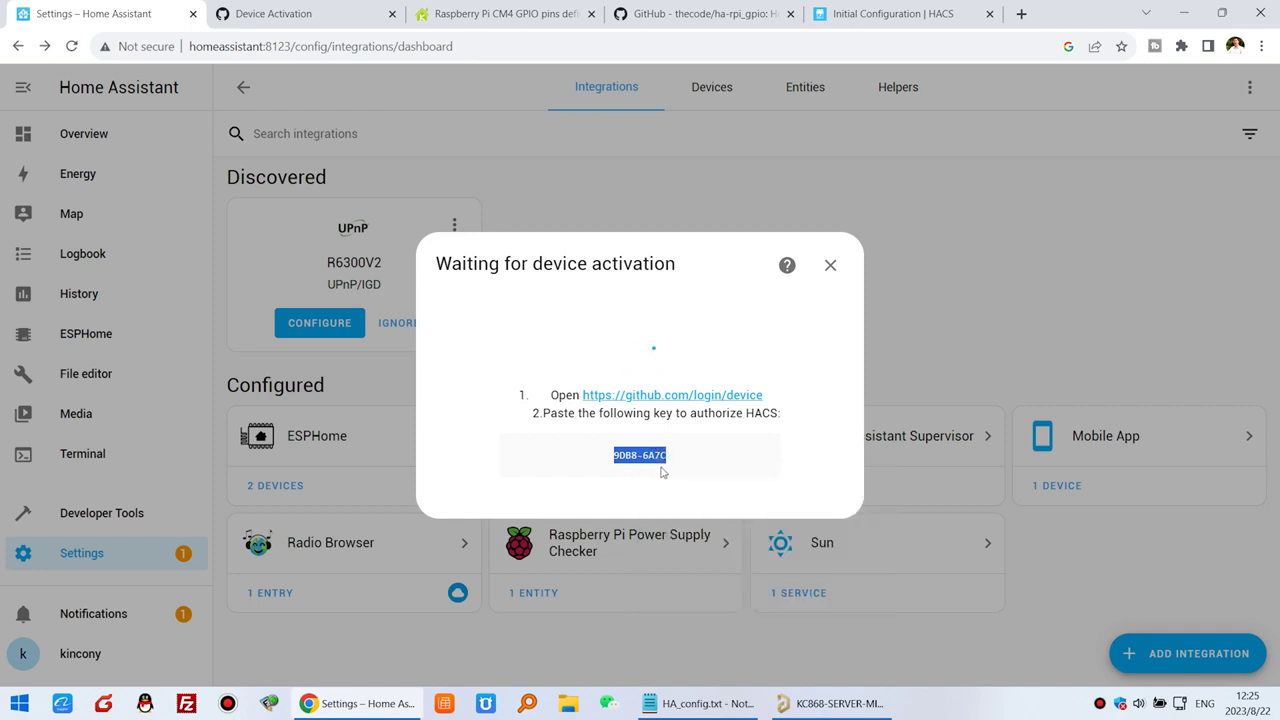
click(316, 7)
right_click(474, 366)
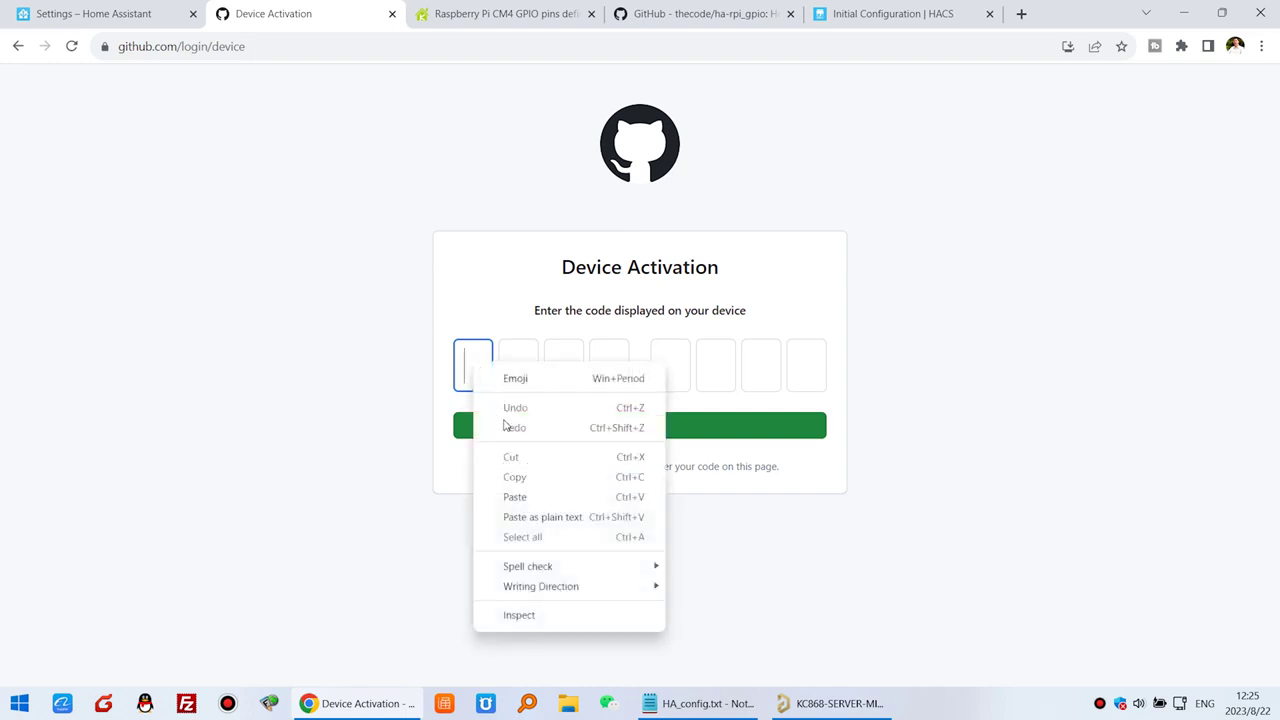
click(517, 499)
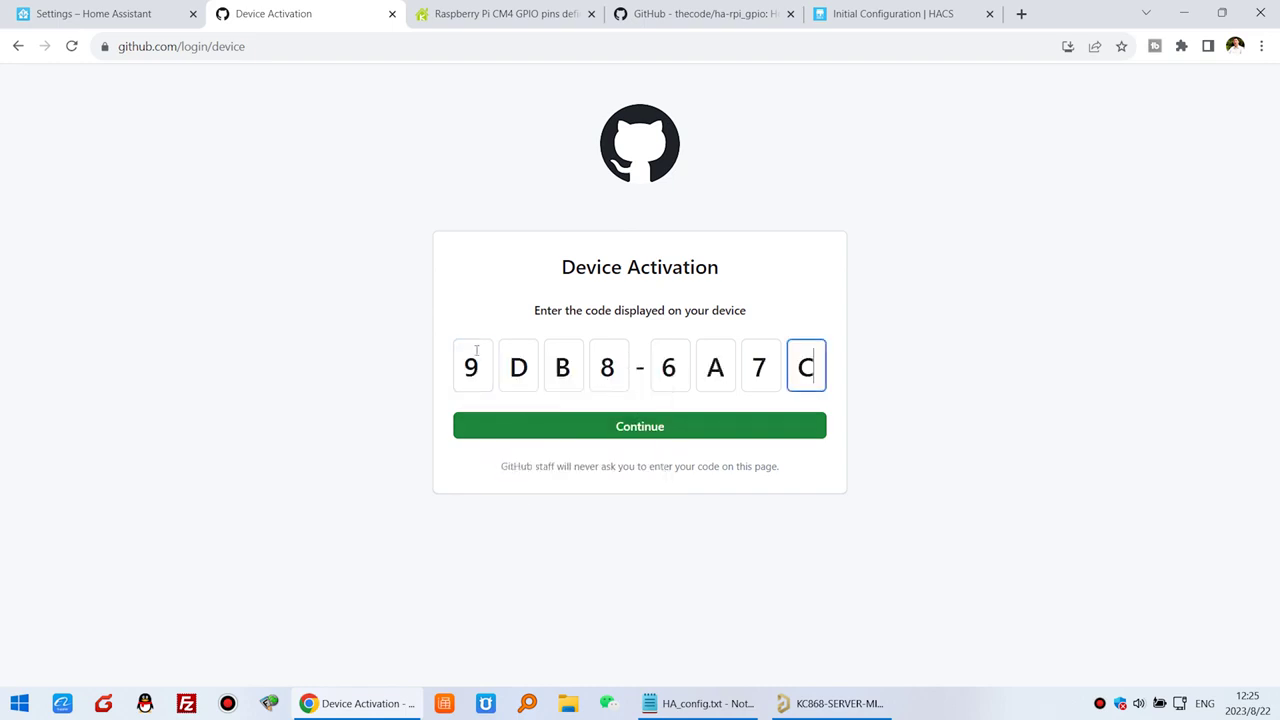
click(770, 430)
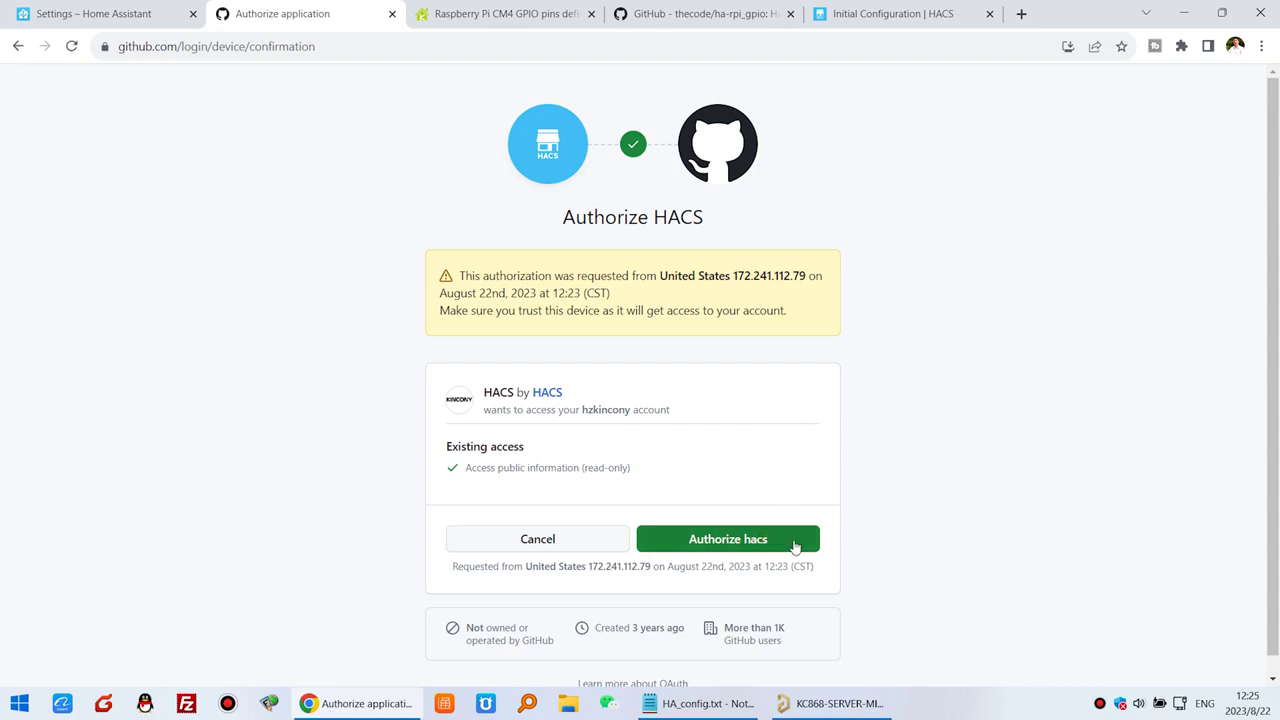
- Authorize HACS on GitHub, and finish the HACS setup in Home Assistant without assigning an area
click(794, 545)
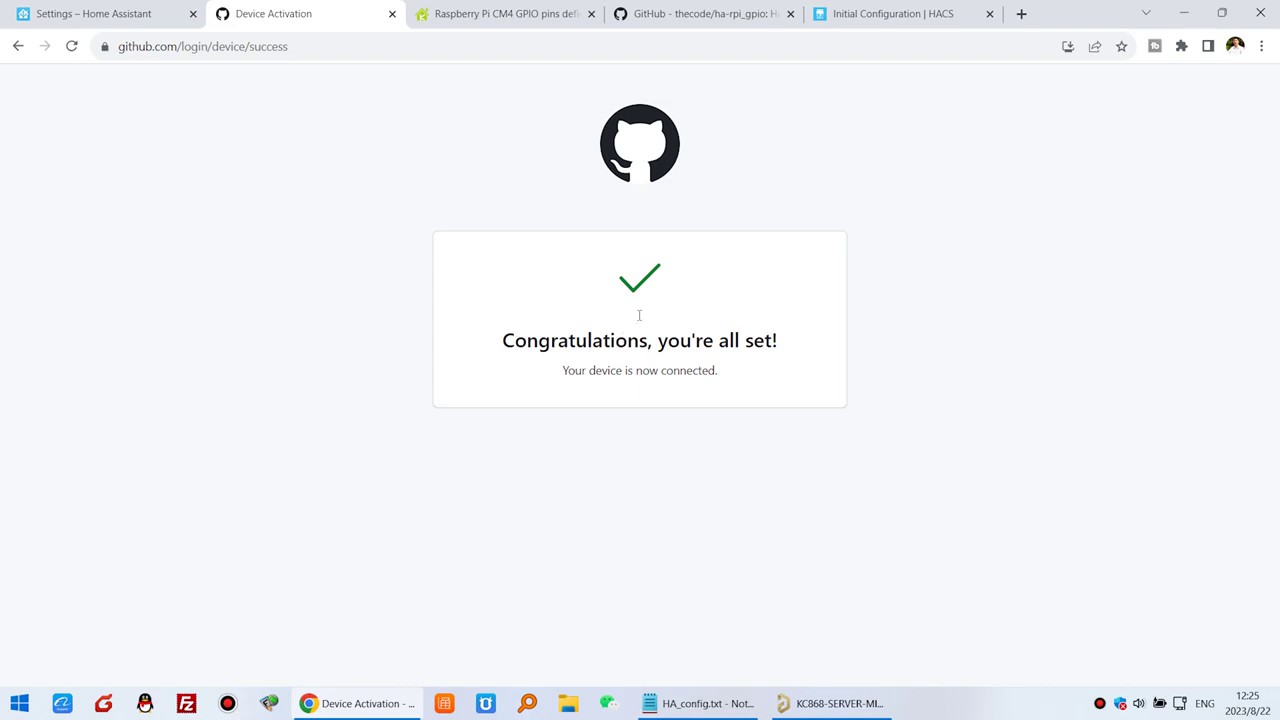
click(131, 15)
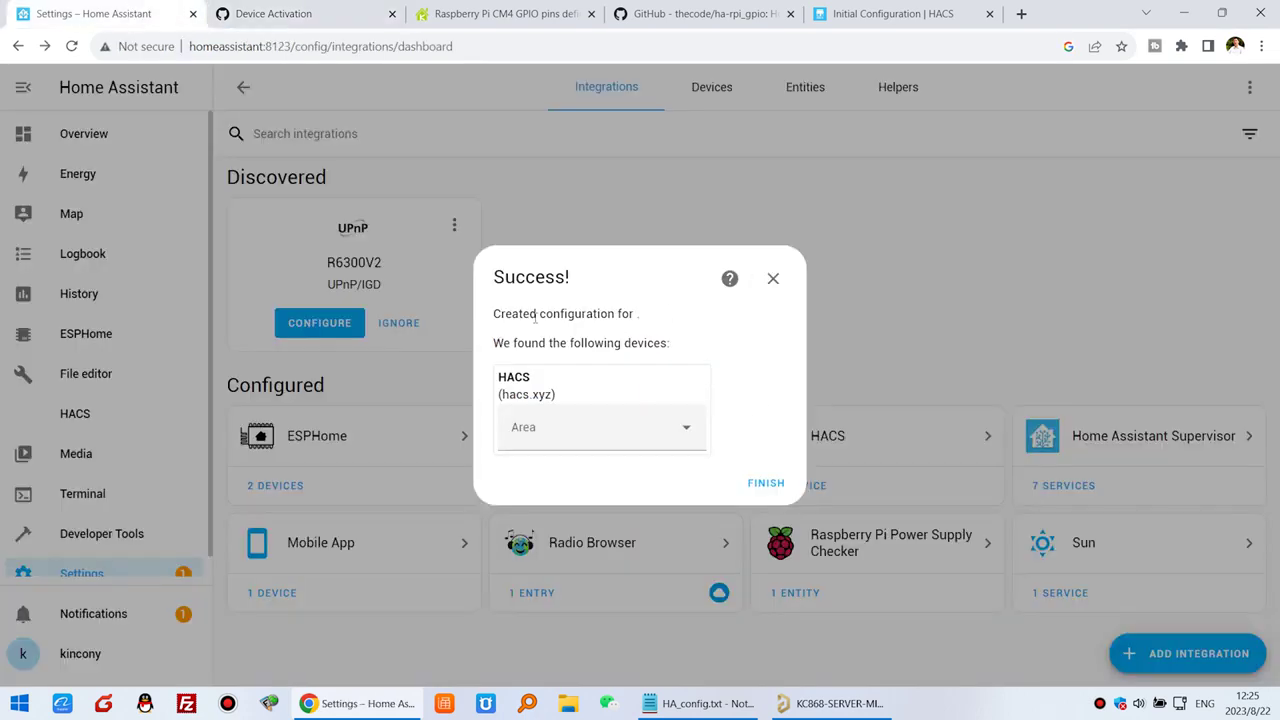
drag(494, 277, 575, 277)
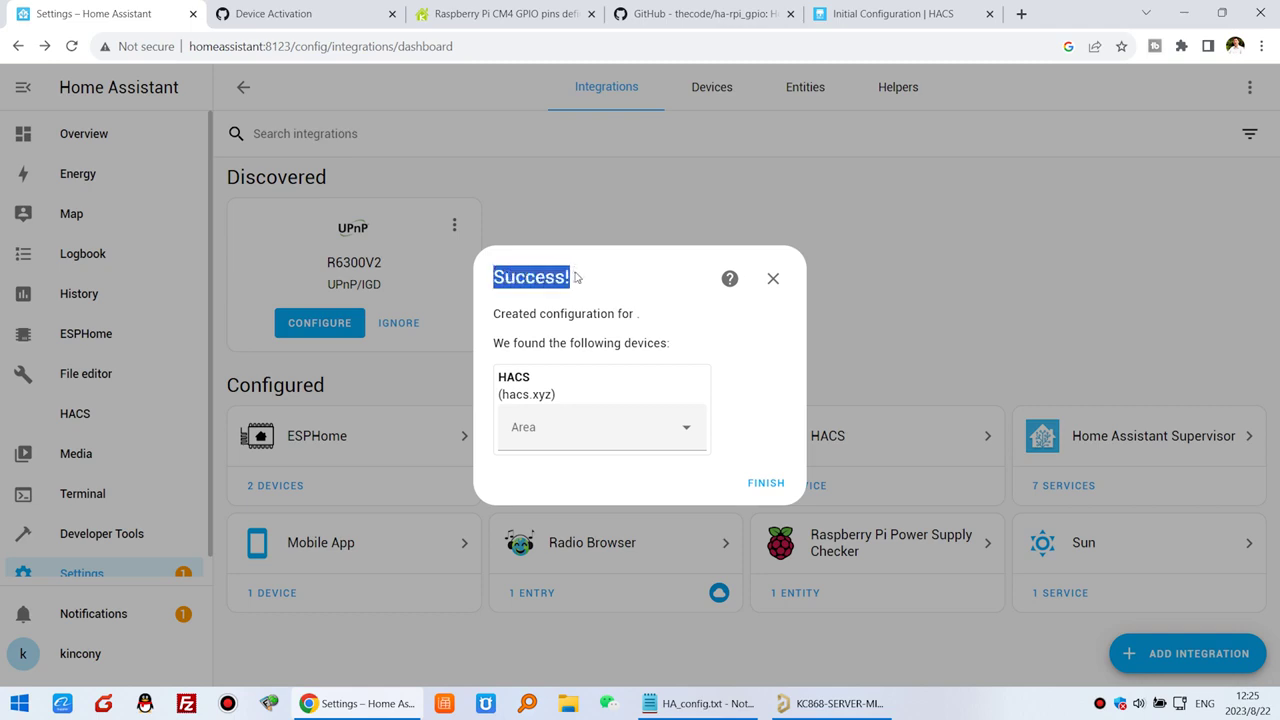
click(771, 484)
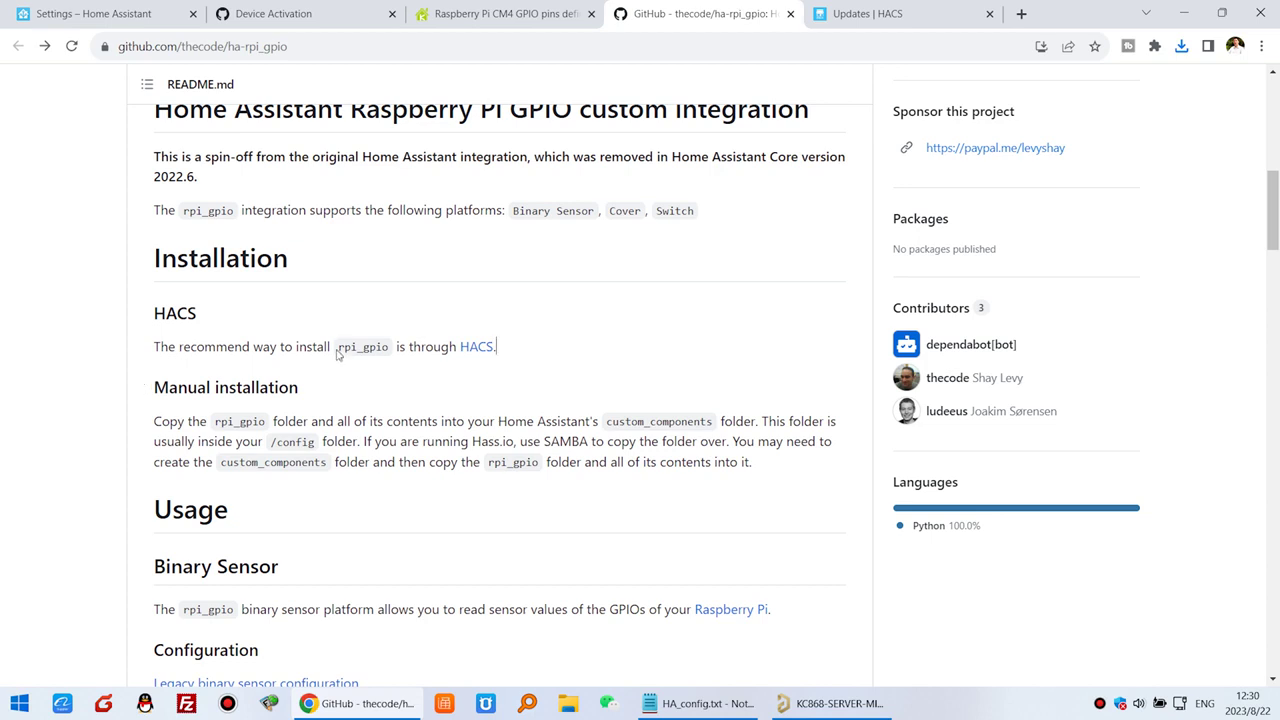
- Copy the integration name rpi_gpio from the HACS installation section of the GitHub README
drag(340, 346, 389, 346)
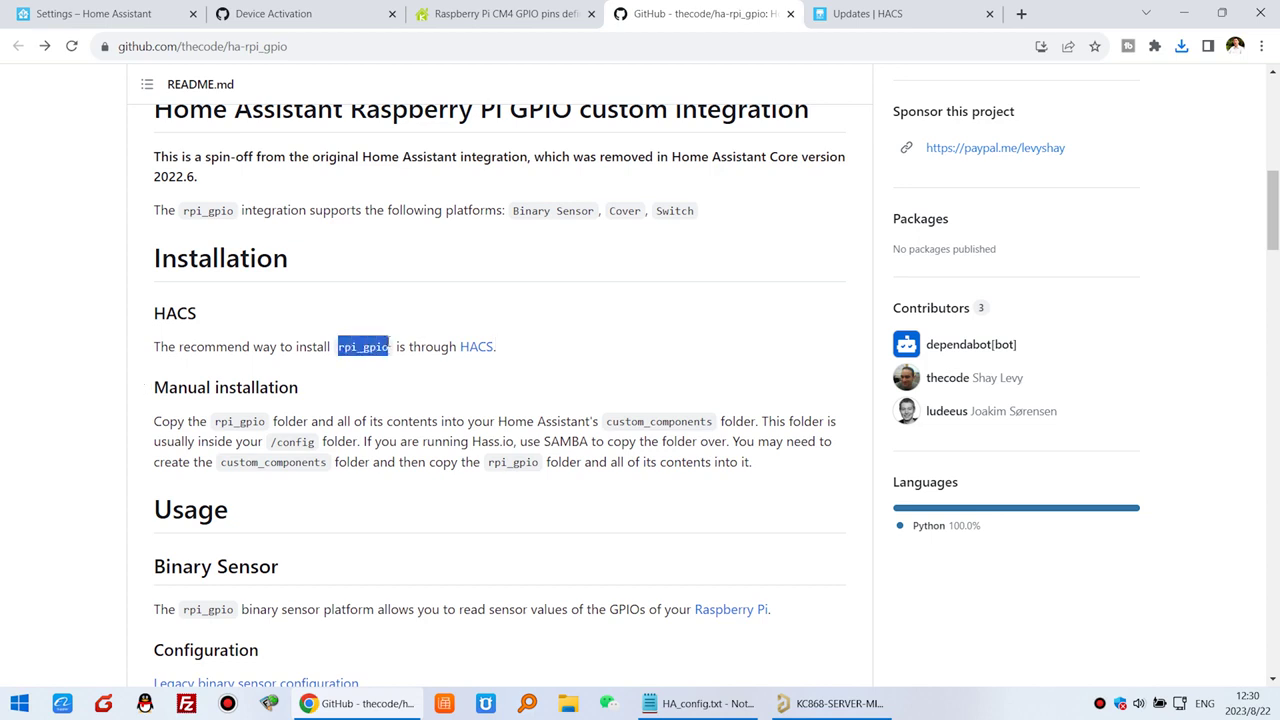
right_click(372, 350)
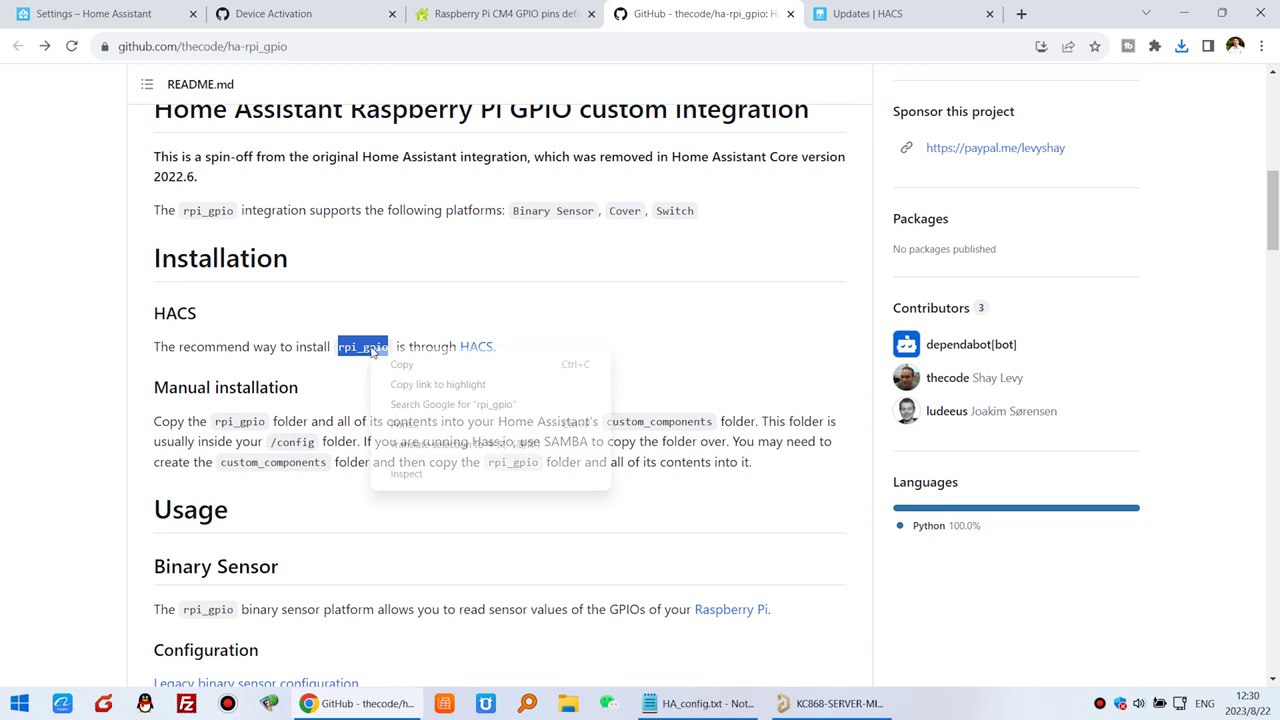
click(396, 367)
click(687, 93)
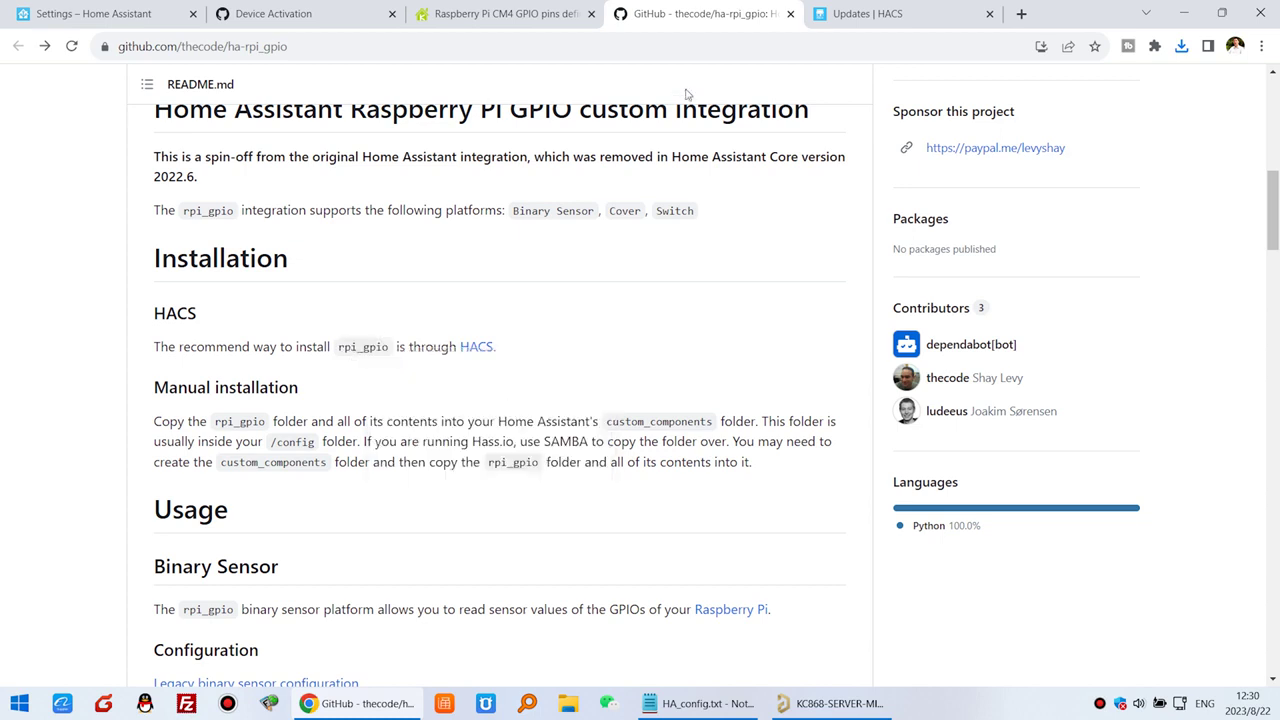
- Search the downloadable integration repositories in Home Assistant's HACS for rpi_gpio
click(860, 27)
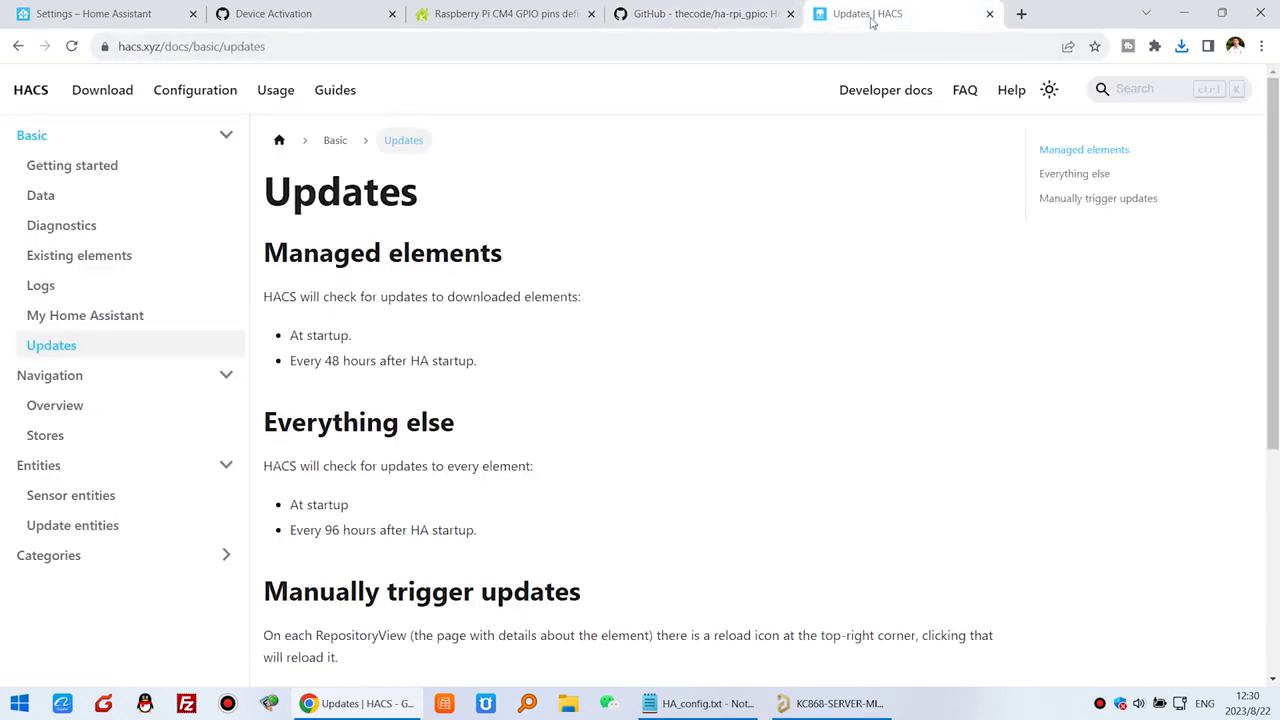
click(110, 15)
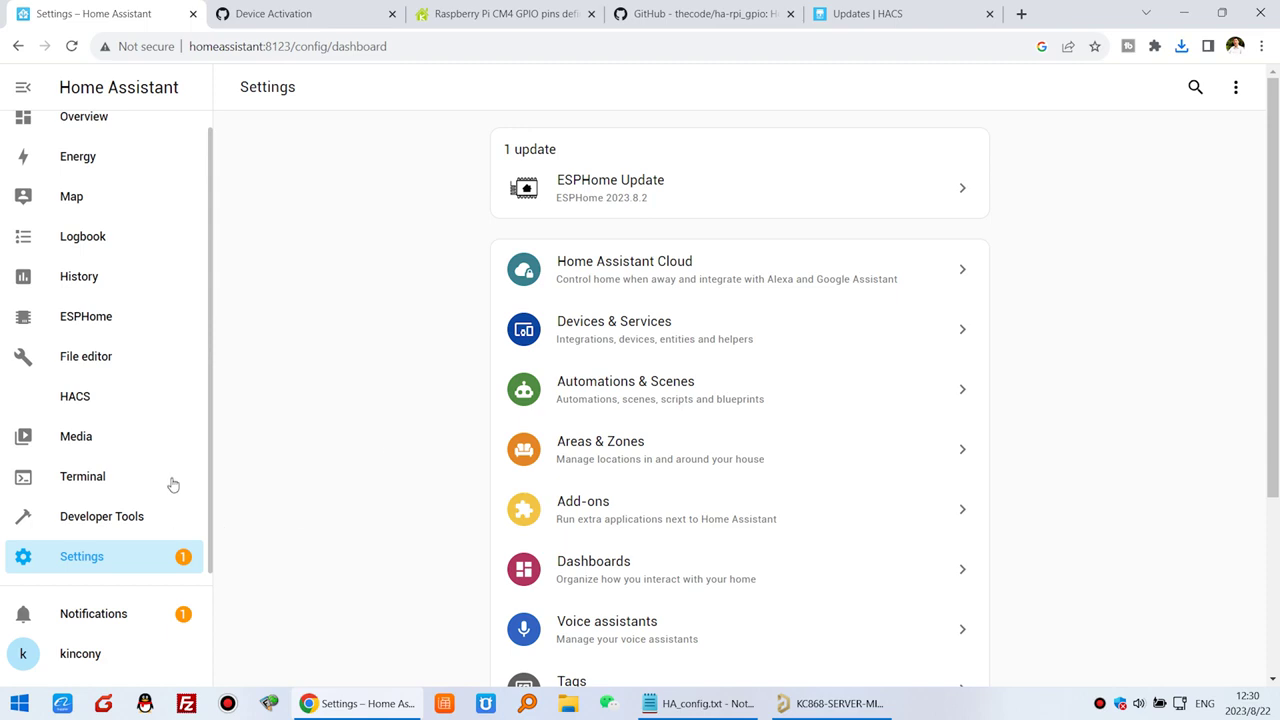
click(86, 400)
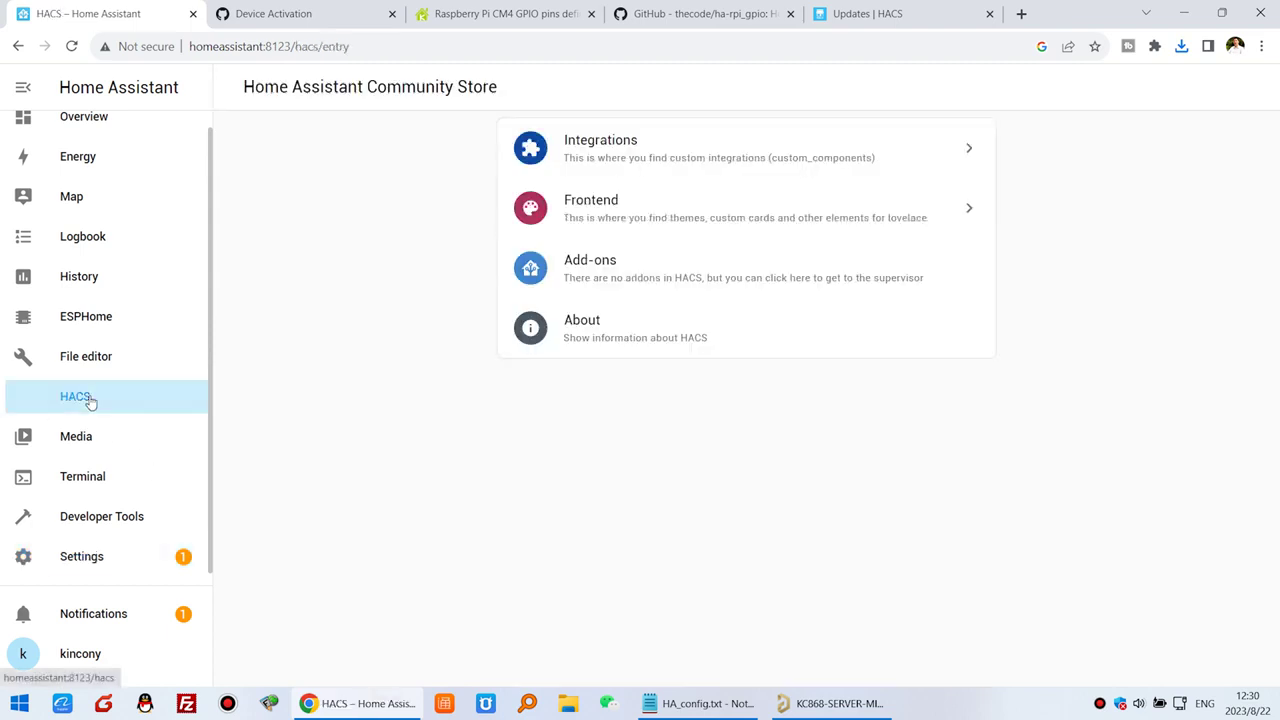
click(670, 150)
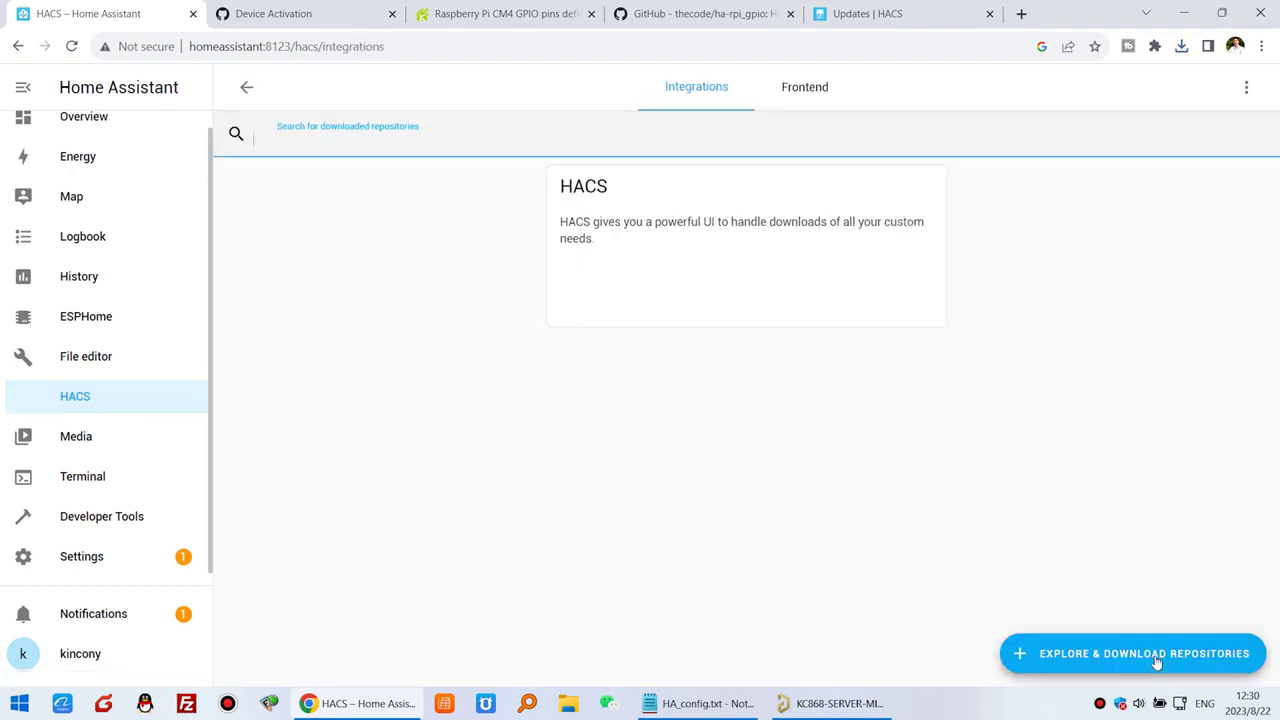
click(1155, 654)
click(346, 183)
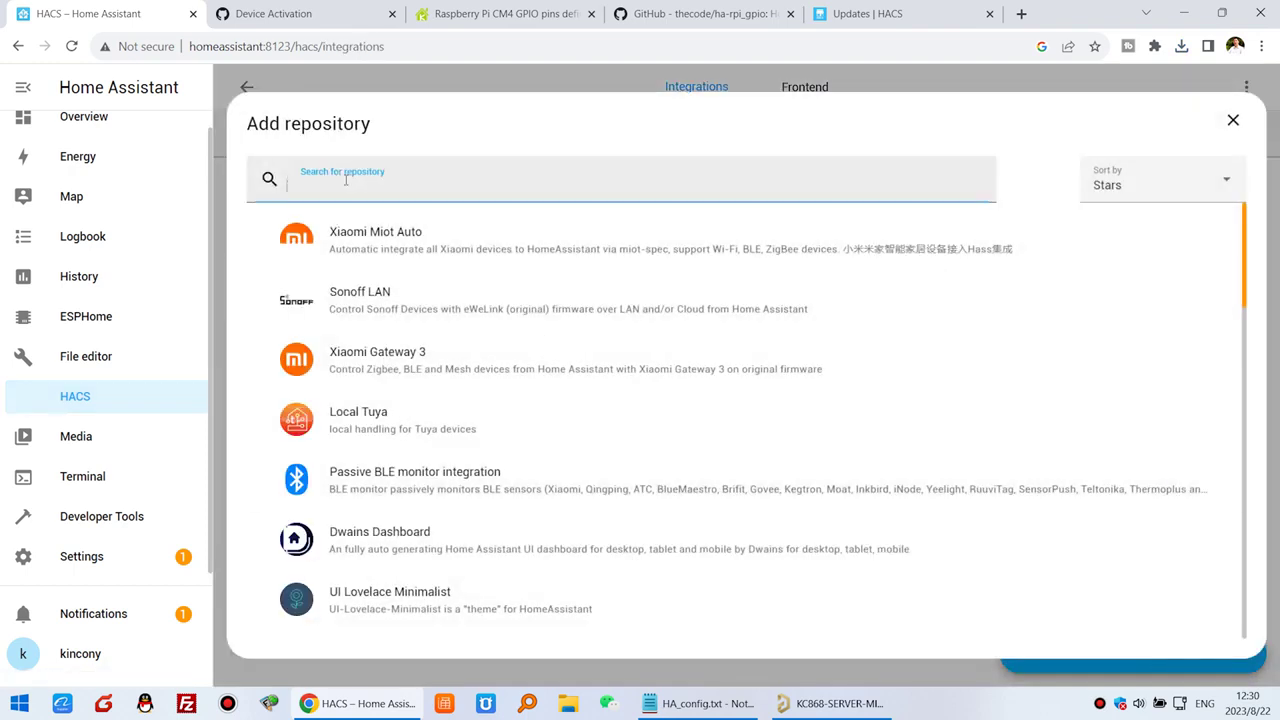
key(ctrl+v)
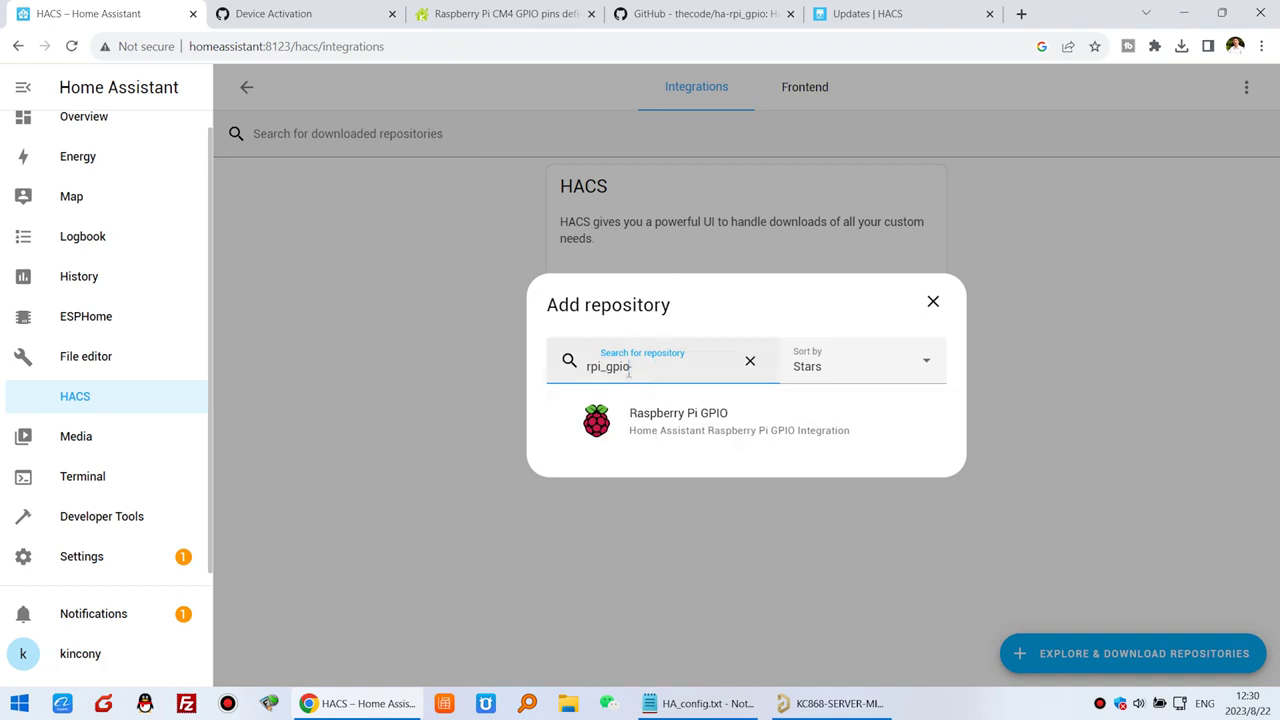
- Open the Raspberry Pi GPIO repository and download version 2022.7.0 of the integration
click(746, 428)
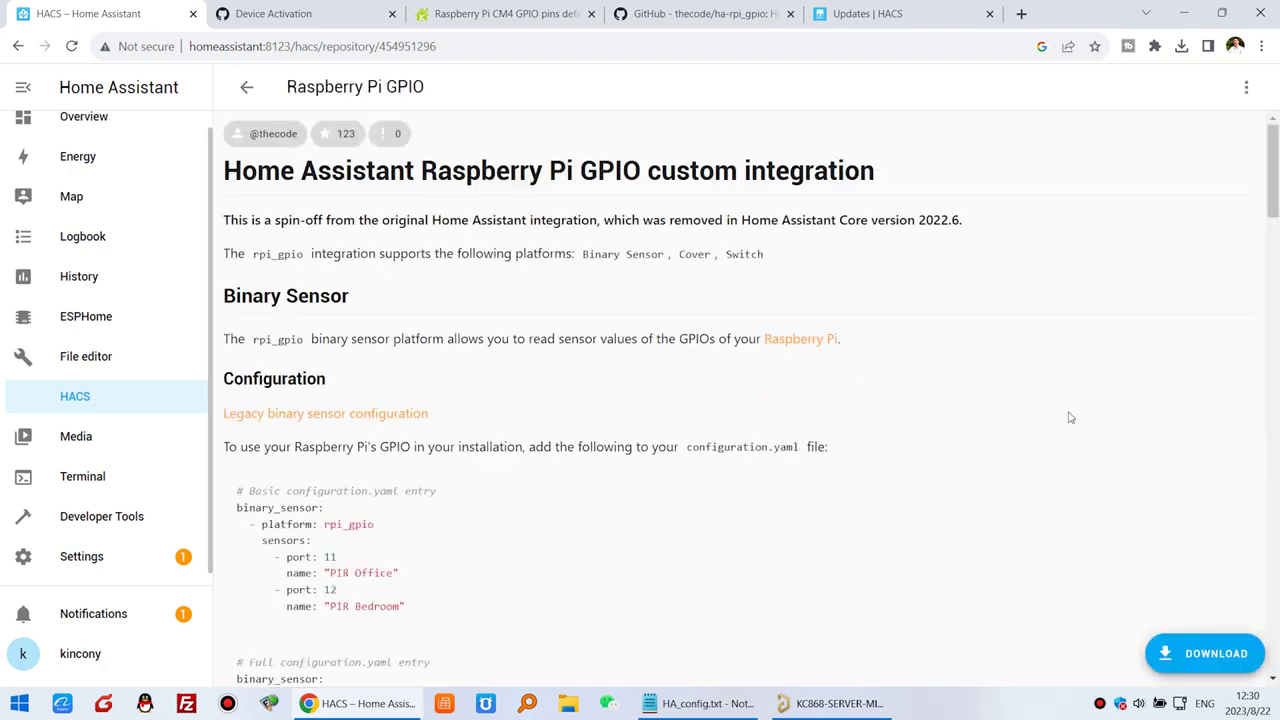
scroll(1051, 471, down, 6)
scroll(1135, 483, up, 6)
click(1212, 660)
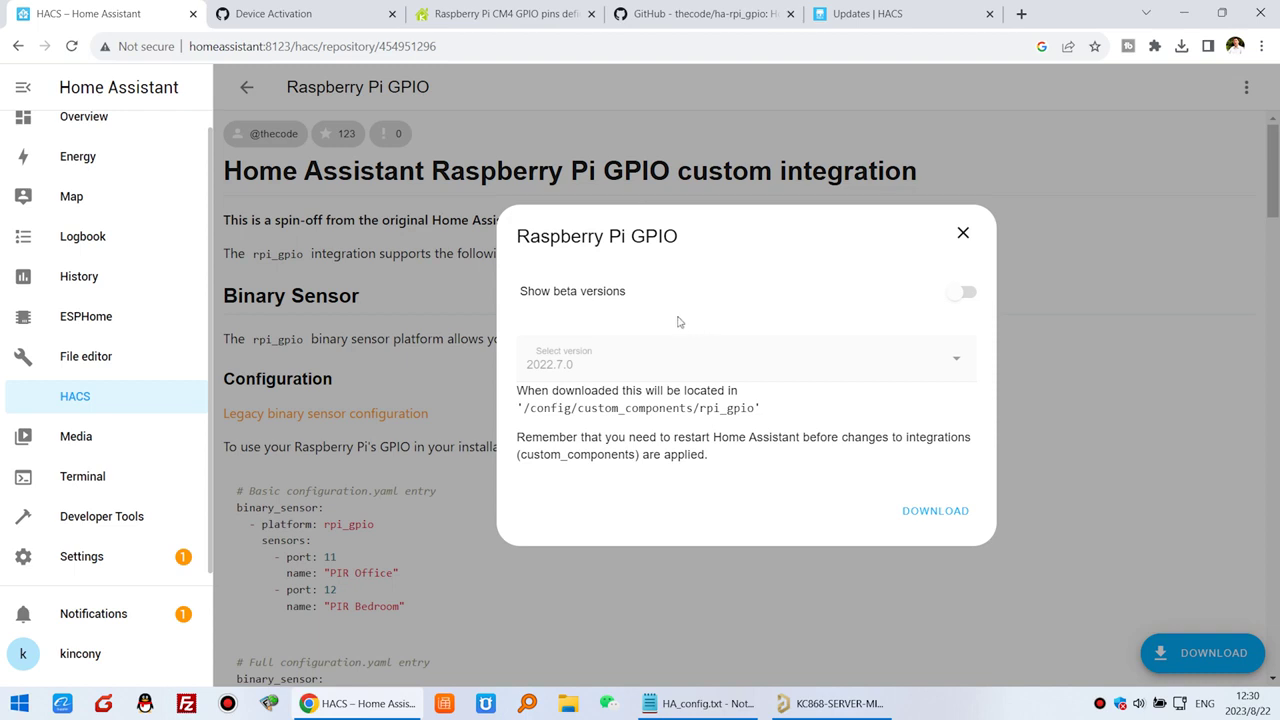
click(940, 511)
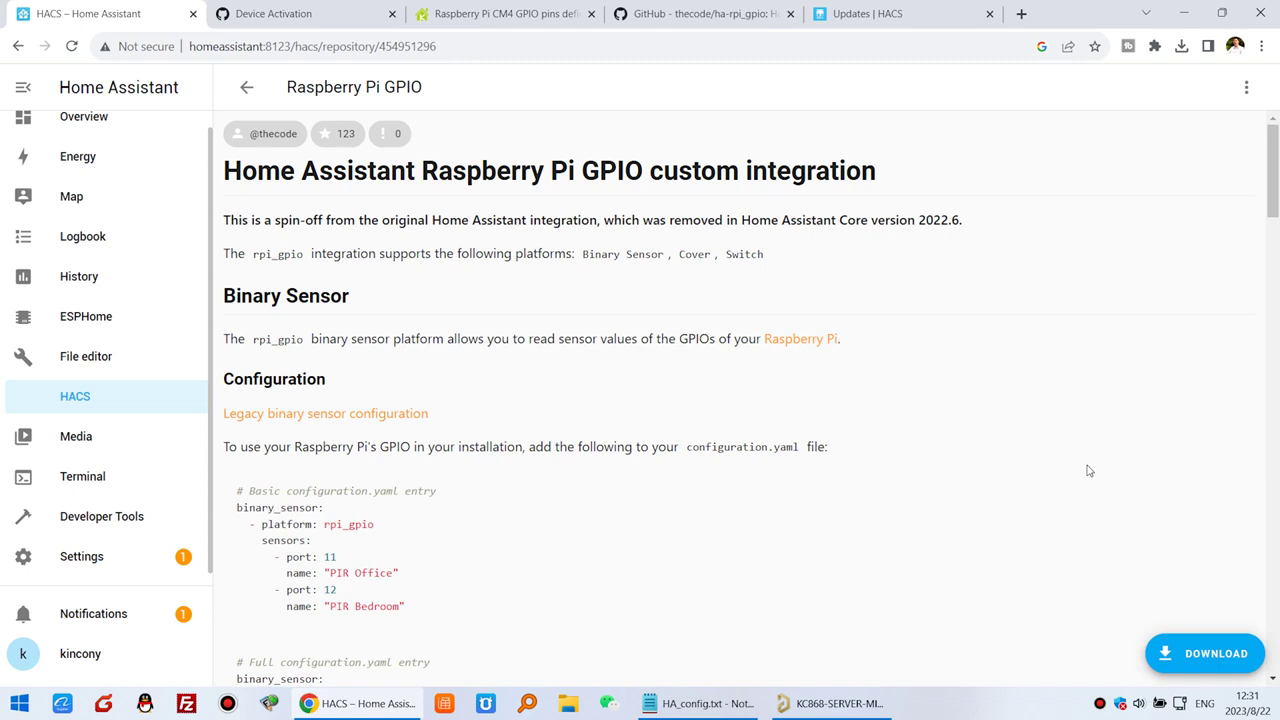
- Skim the Raspberry Pi GPIO page and return to the HACS integrations list to check its entry
scroll(1089, 471, down, 2)
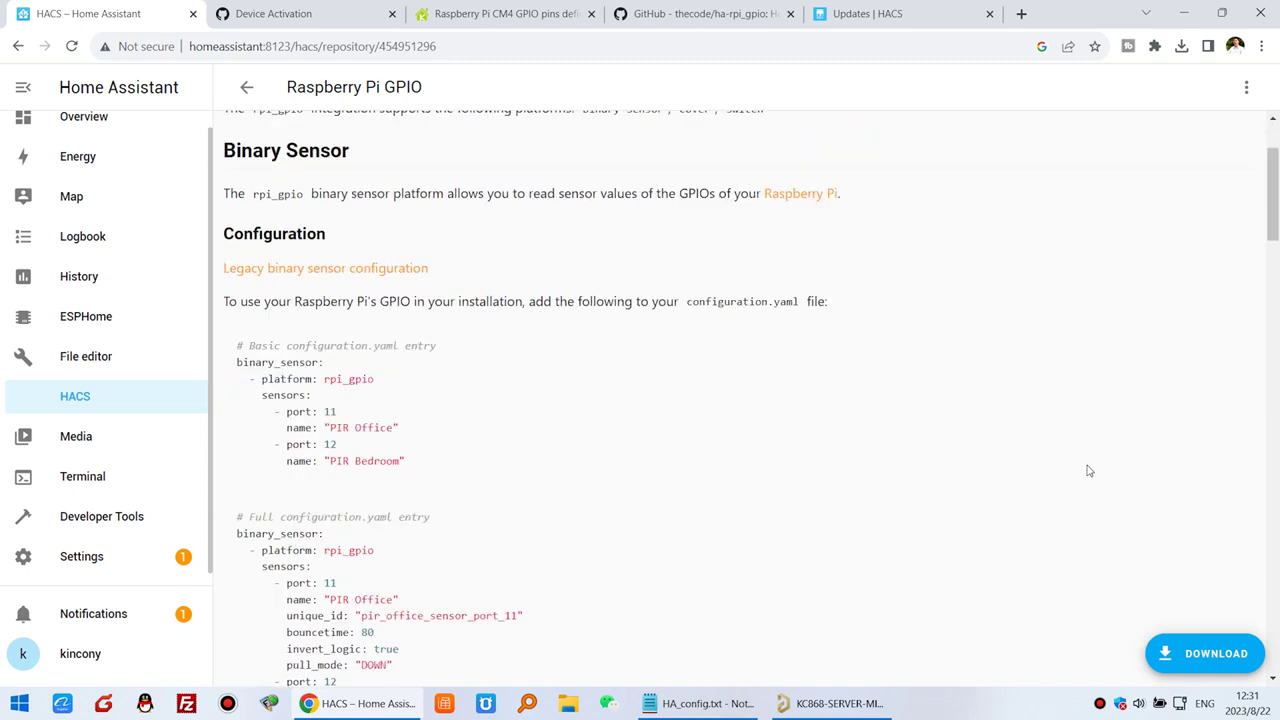
scroll(1089, 471, up, 2)
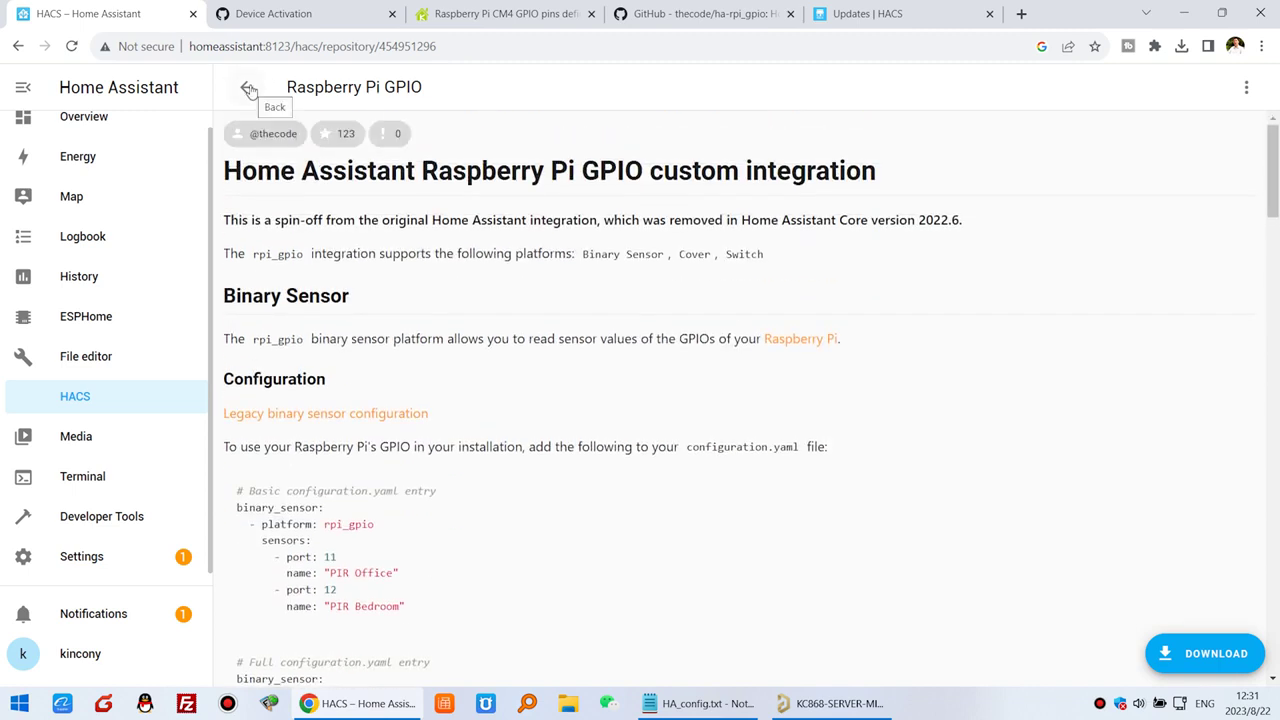
click(249, 90)
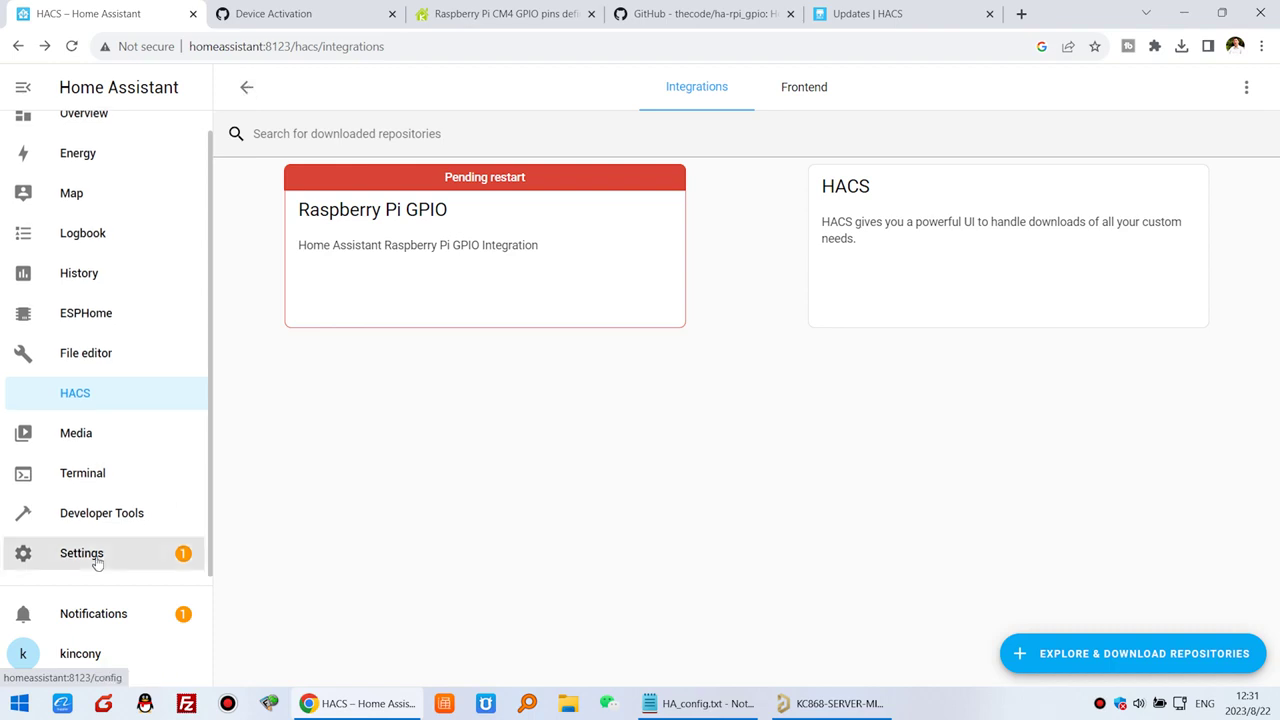
- Restart Home Assistant from its System settings to load the downloaded Raspberry Pi GPIO integration
click(90, 556)
scroll(861, 454, down, 1)
scroll(861, 454, down, 1)
click(780, 542)
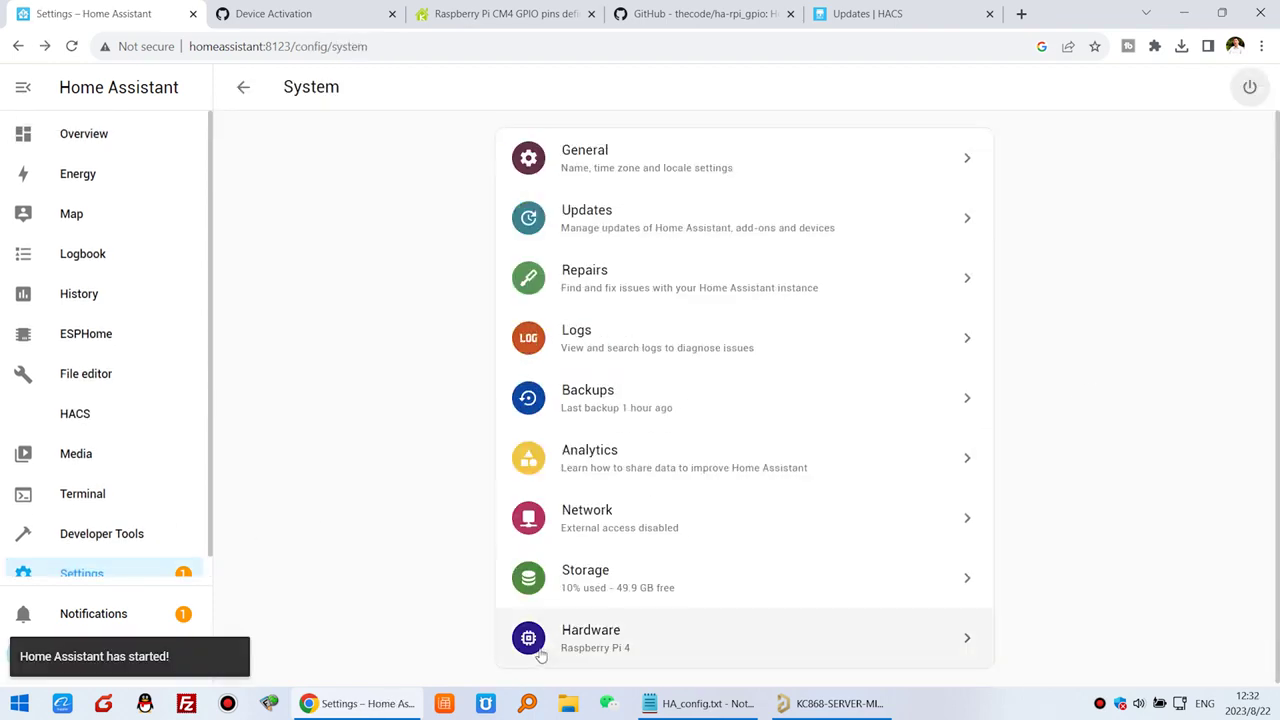
- Check the Raspberry Pi GPIO entry among the HACS integrations and open its documentation page
click(86, 421)
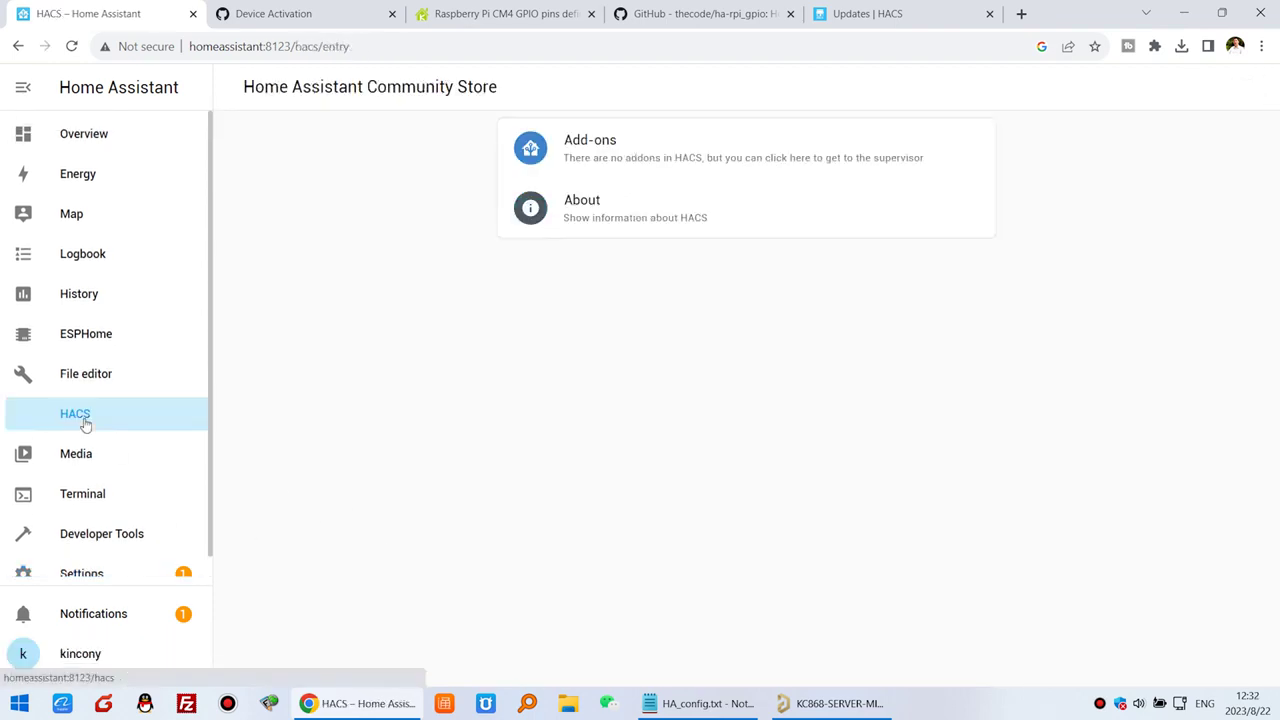
click(680, 158)
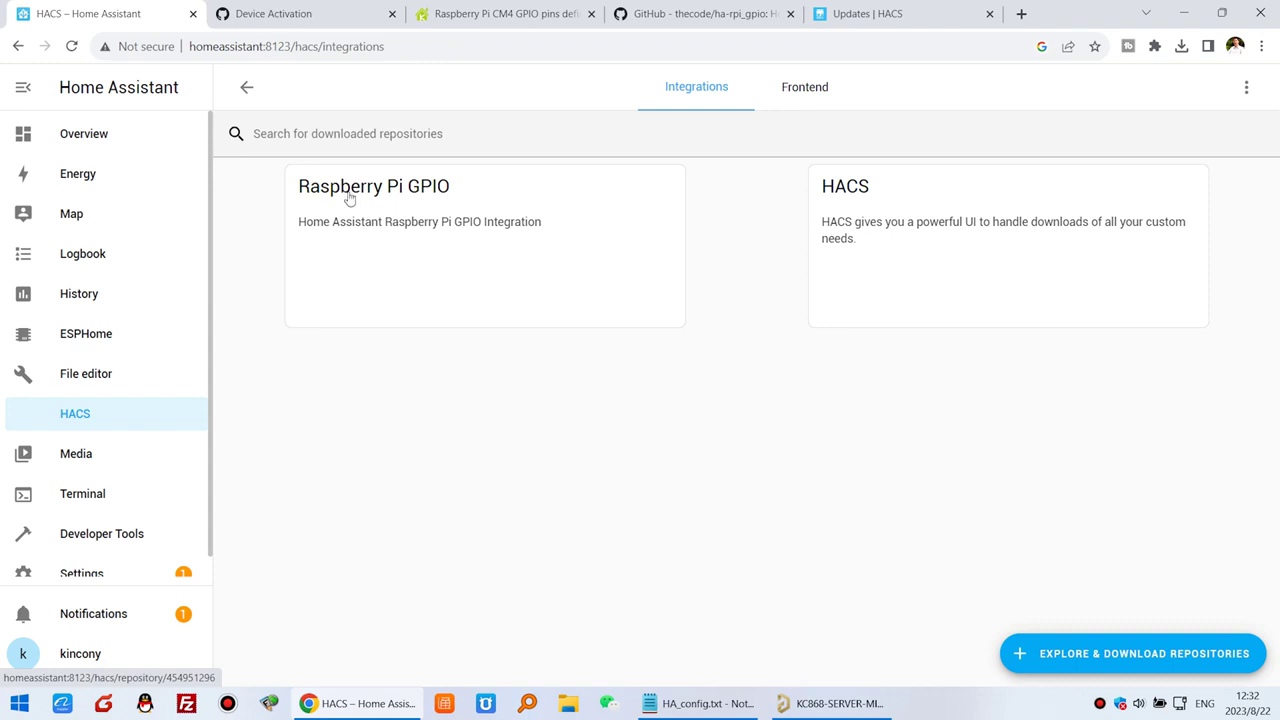
click(247, 90)
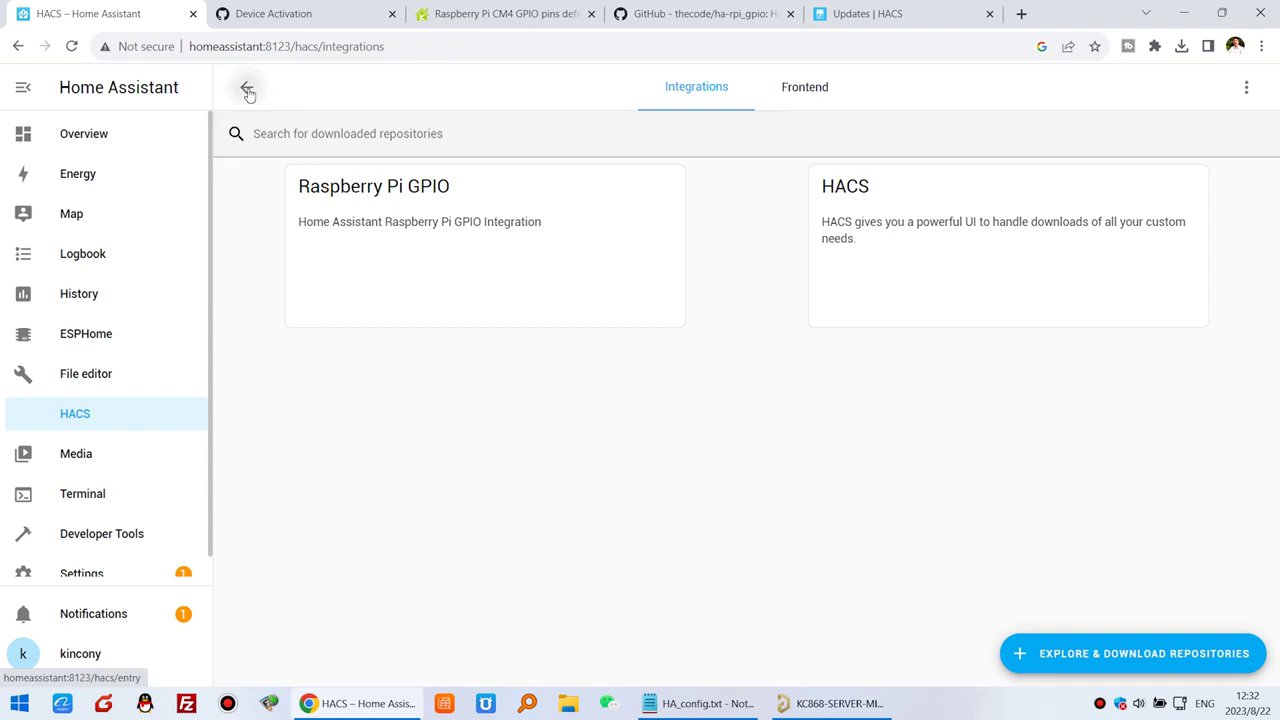
click(645, 160)
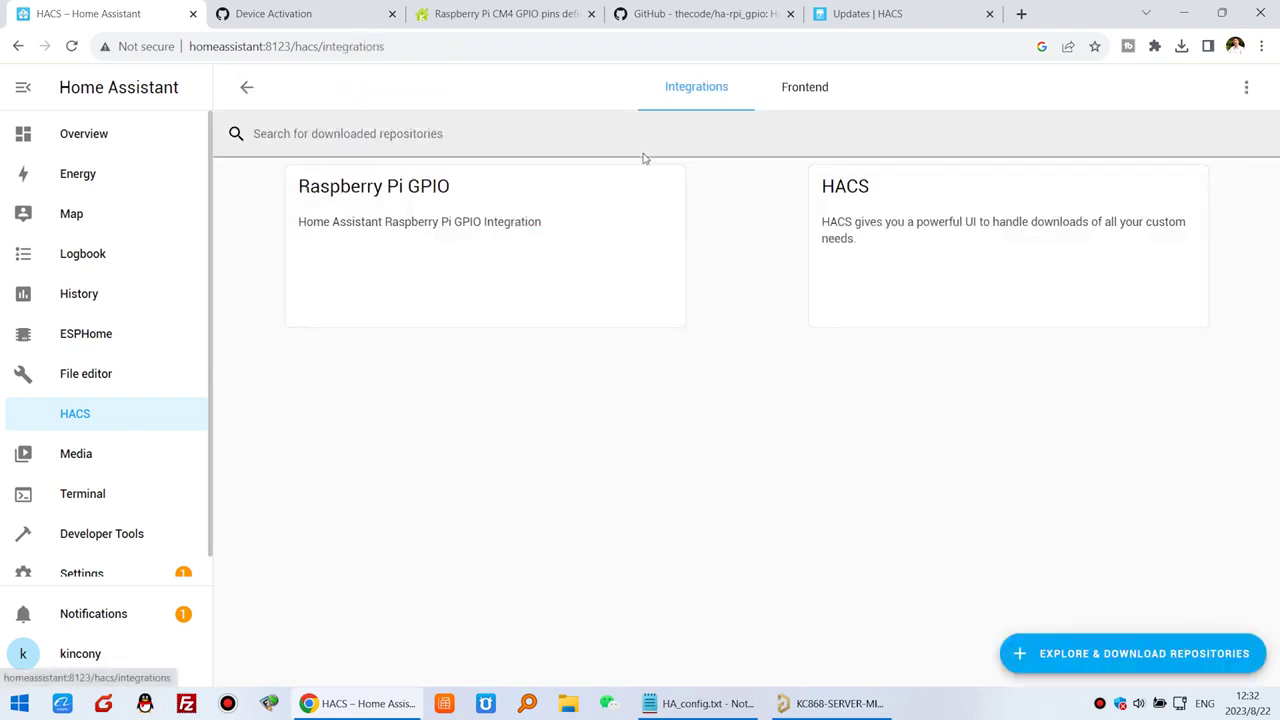
click(450, 216)
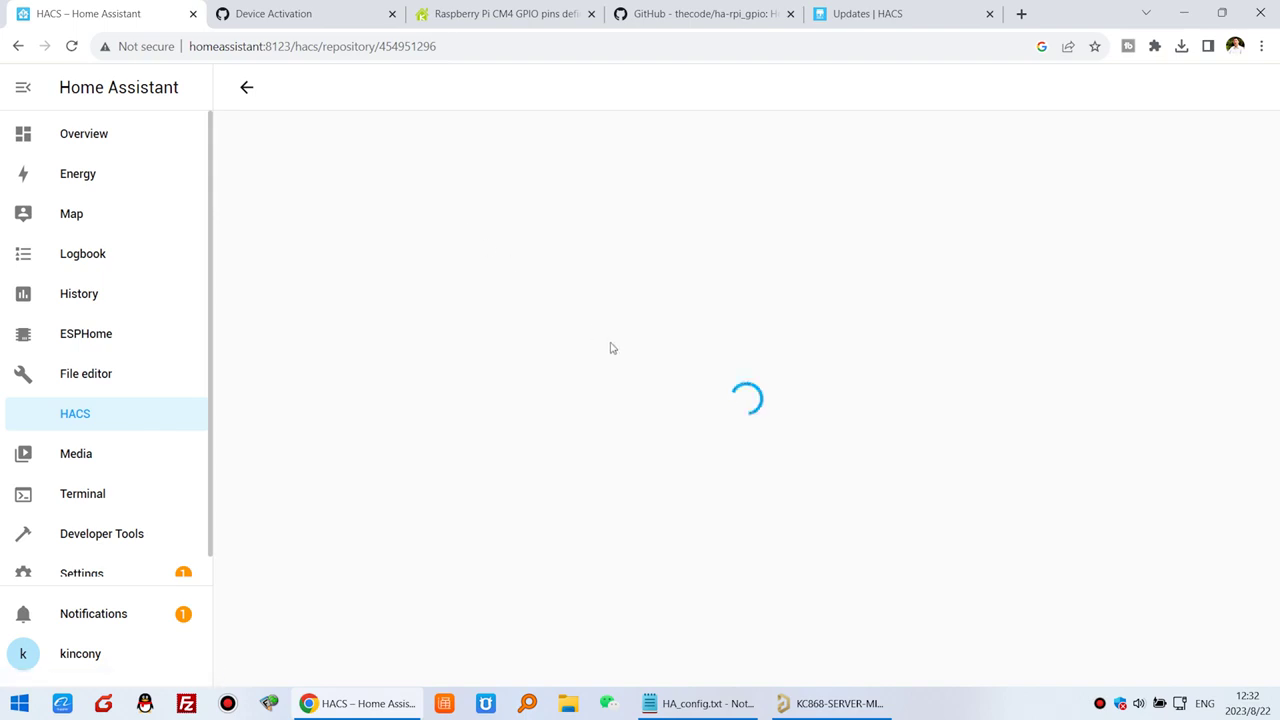
- Copy the basic binary_sensor configuration example for rpi_gpio into a new Notepad document
scroll(628, 384, down, 2)
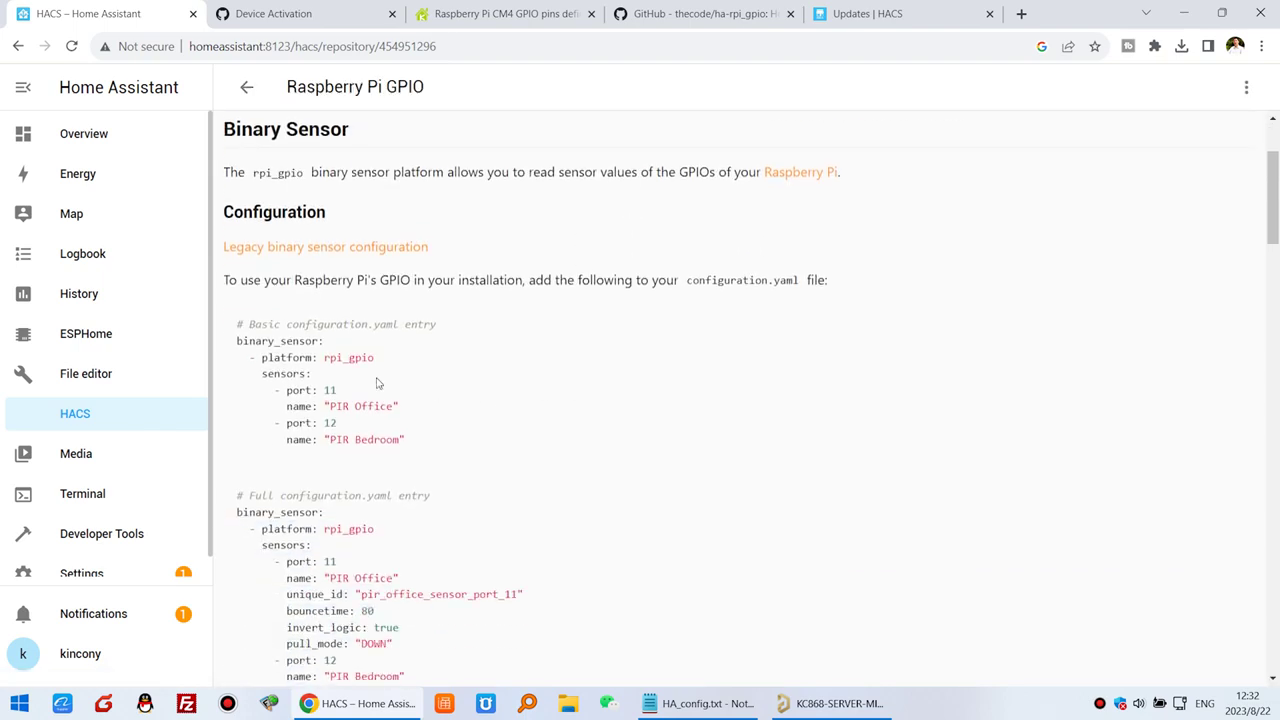
drag(433, 450, 237, 352)
key(ctrl+c)
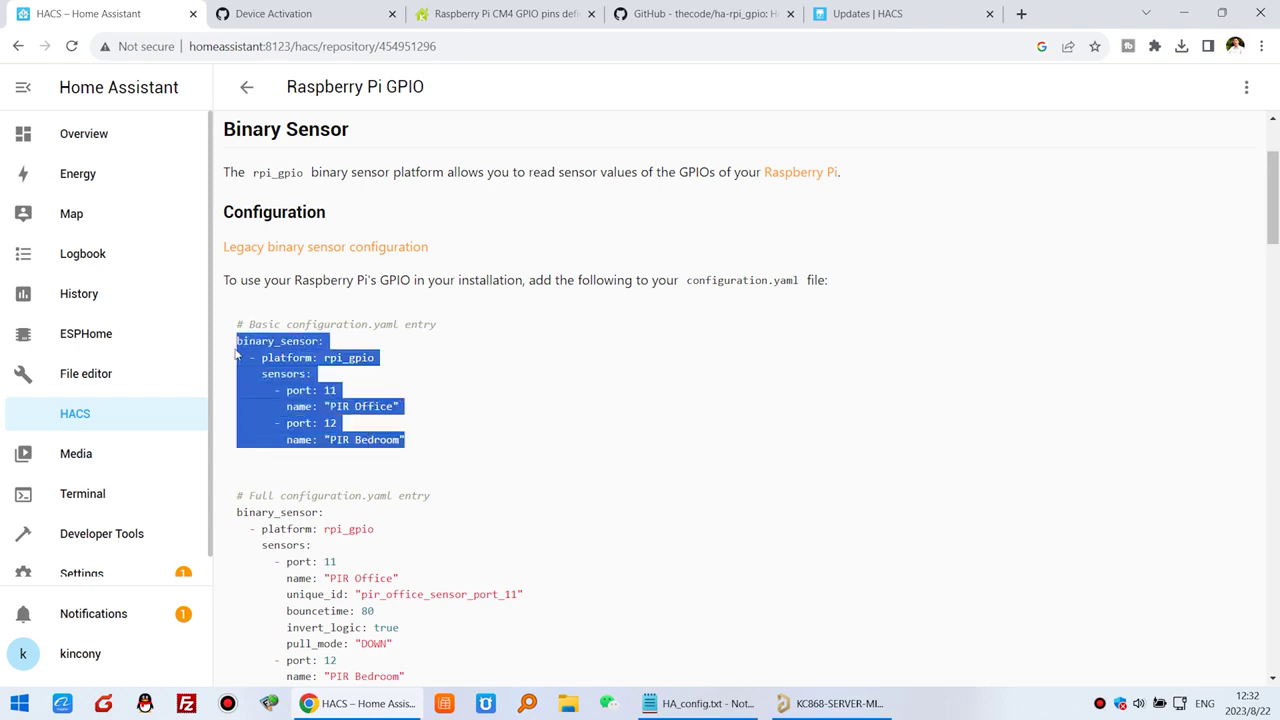
click(700, 703)
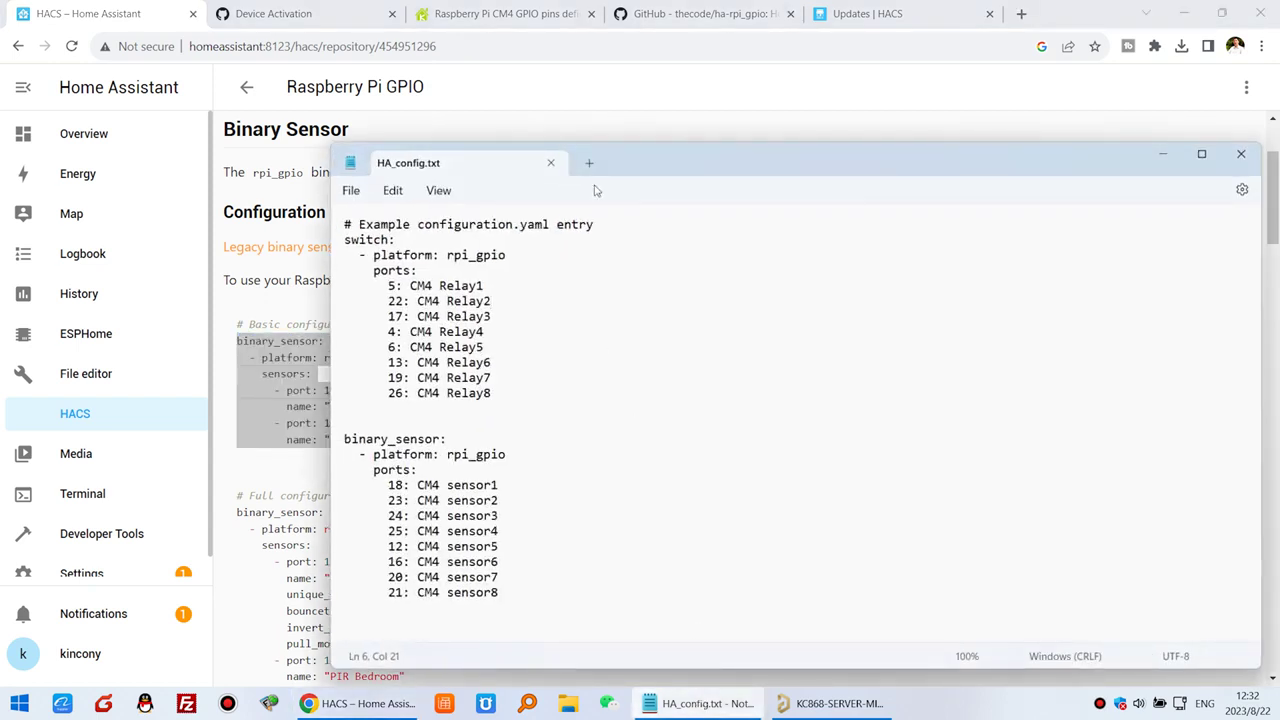
click(590, 163)
key(ctrl+v)
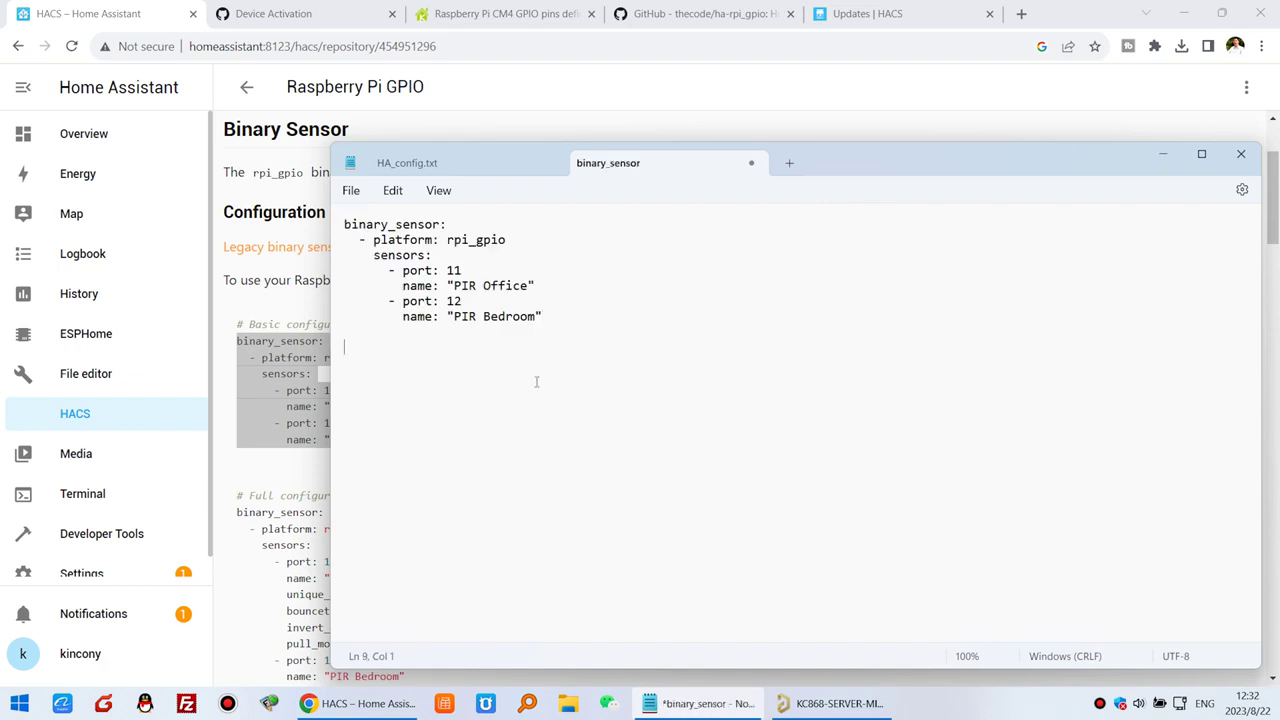
- Copy the basic switch configuration example from the Raspberry Pi GPIO page below the binary_sensor block in Notepad
key(alt+Tab)
scroll(419, 477, down, 13)
scroll(419, 477, down, 15)
drag(420, 430, 228, 334)
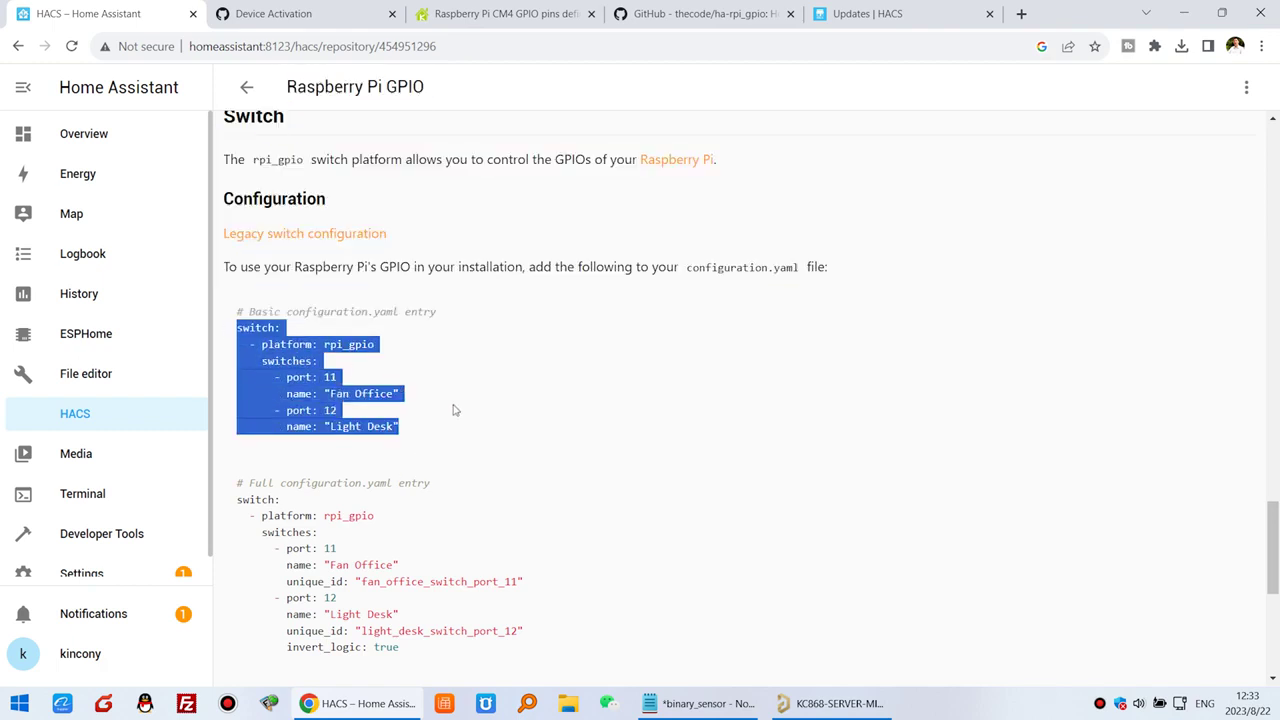
key(ctrl+c)
click(700, 703)
key(ctrl+v)
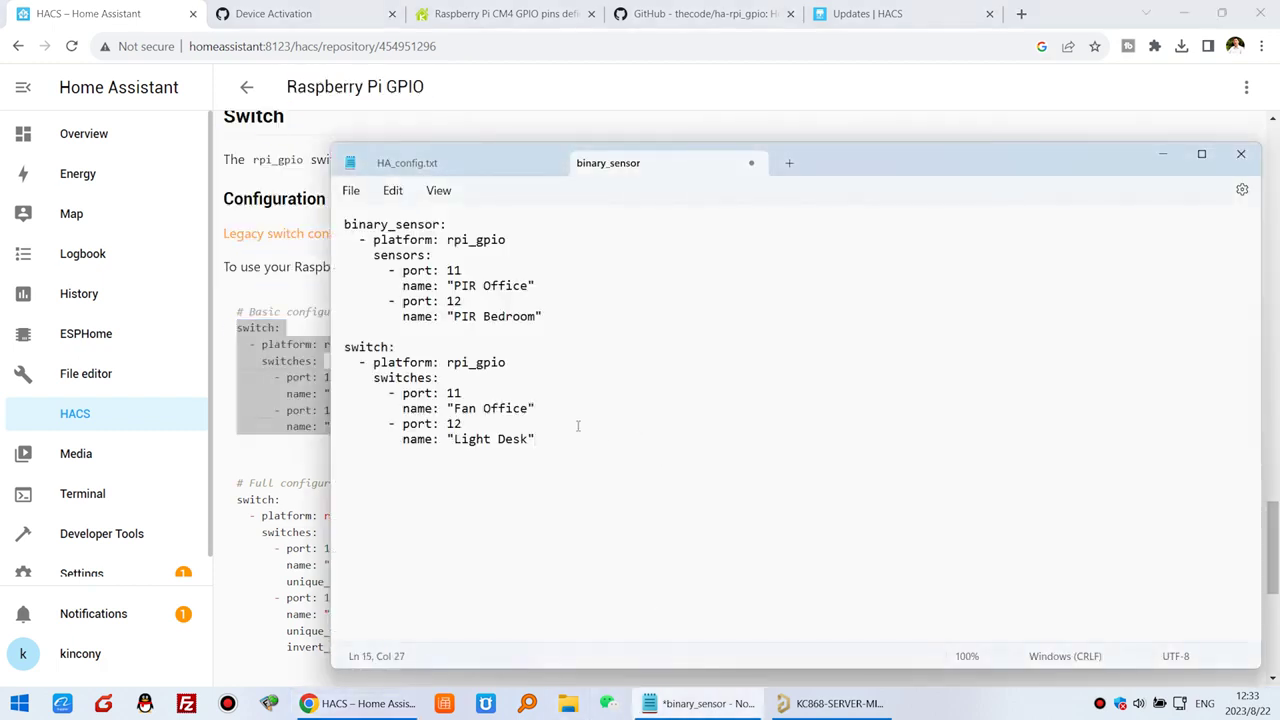
- Copy the switch block from Notepad to the end of /config/configuration.yaml in the Home Assistant file editor
click(265, 446)
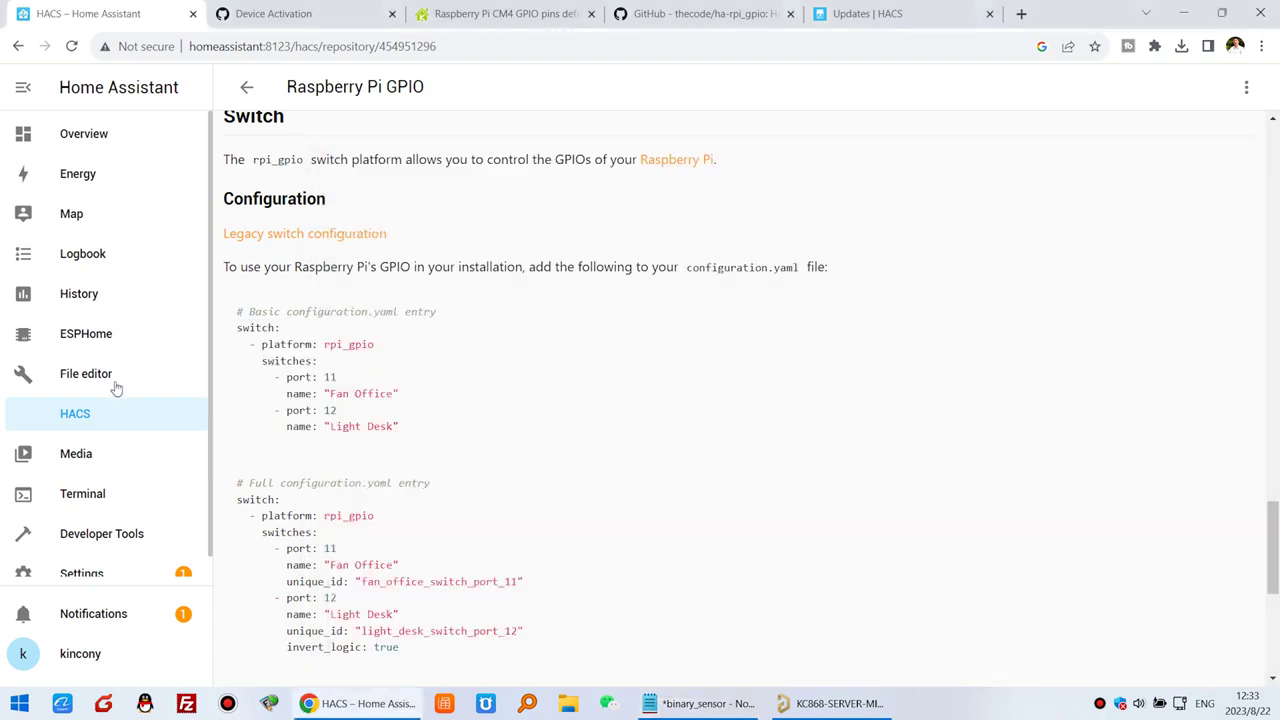
click(89, 374)
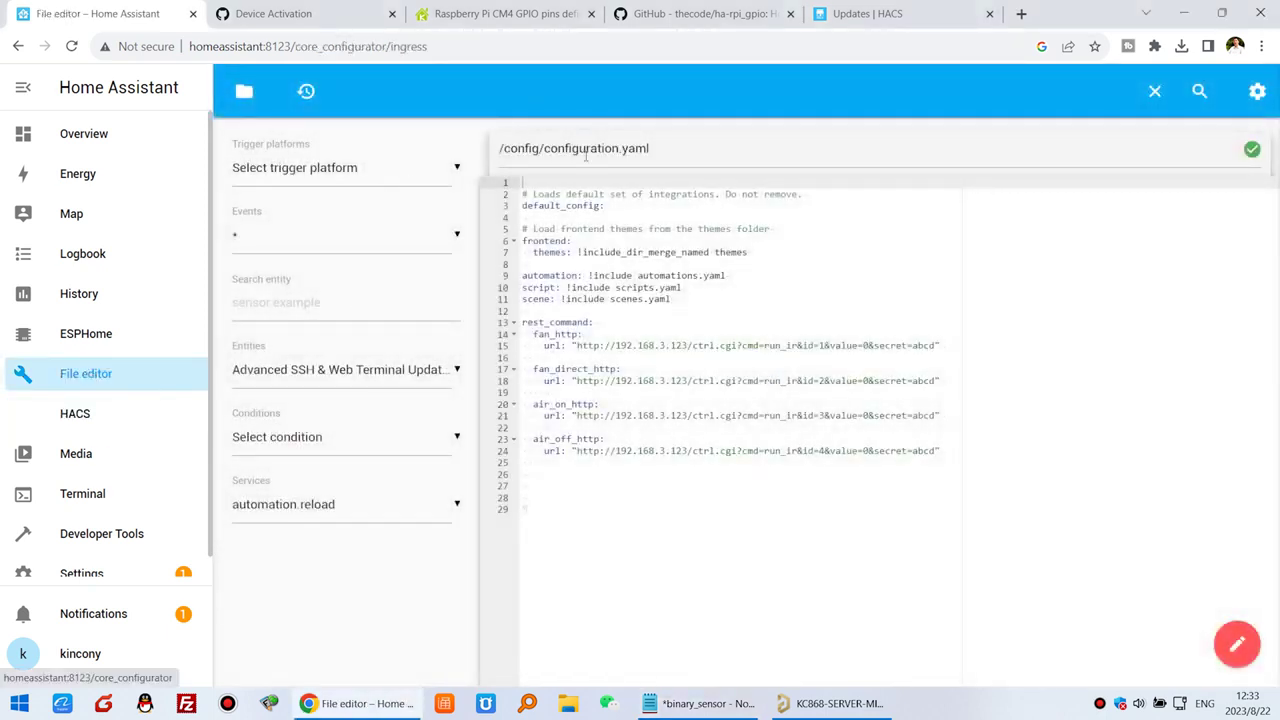
click(700, 704)
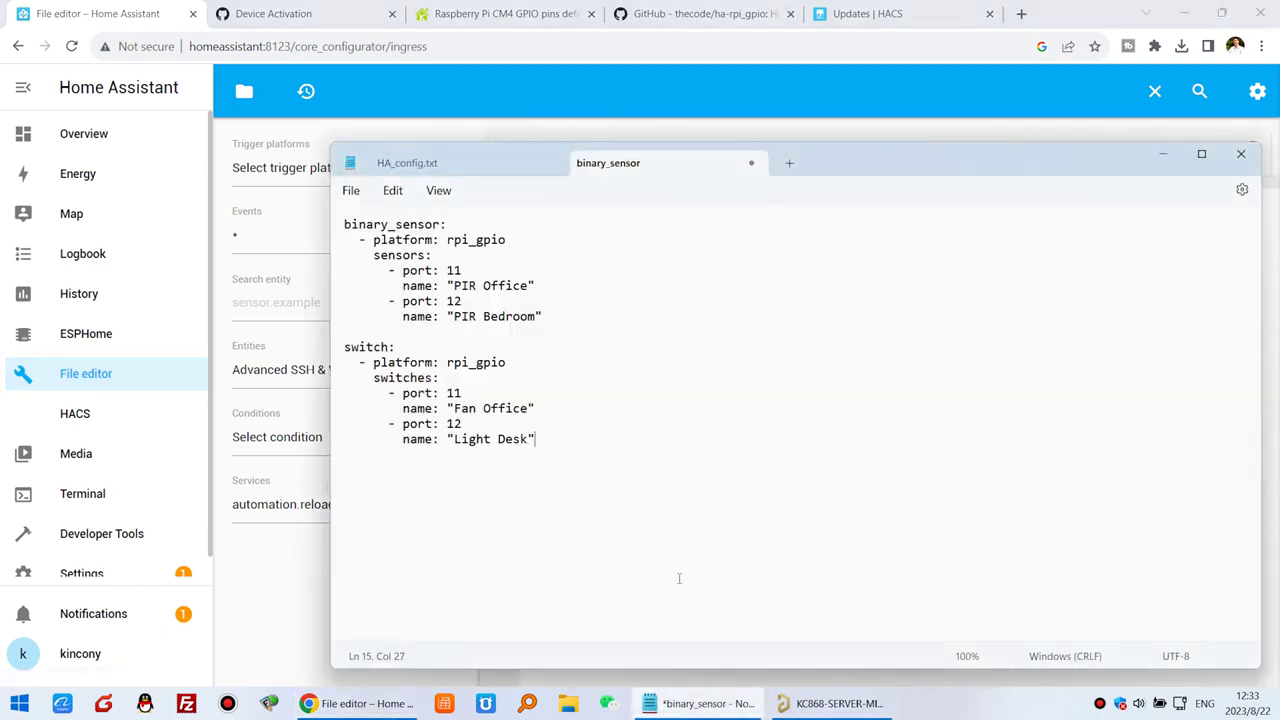
drag(548, 435, 331, 354)
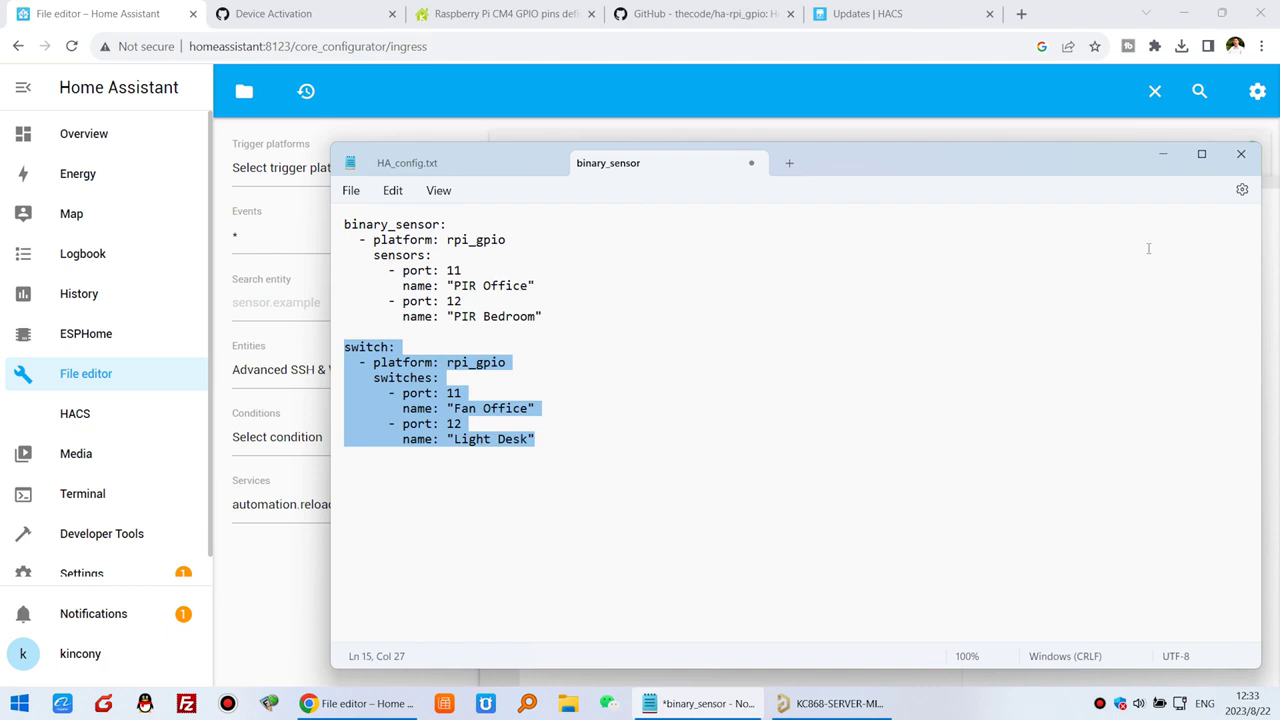
click(1165, 154)
click(567, 482)
key(ctrl+v)
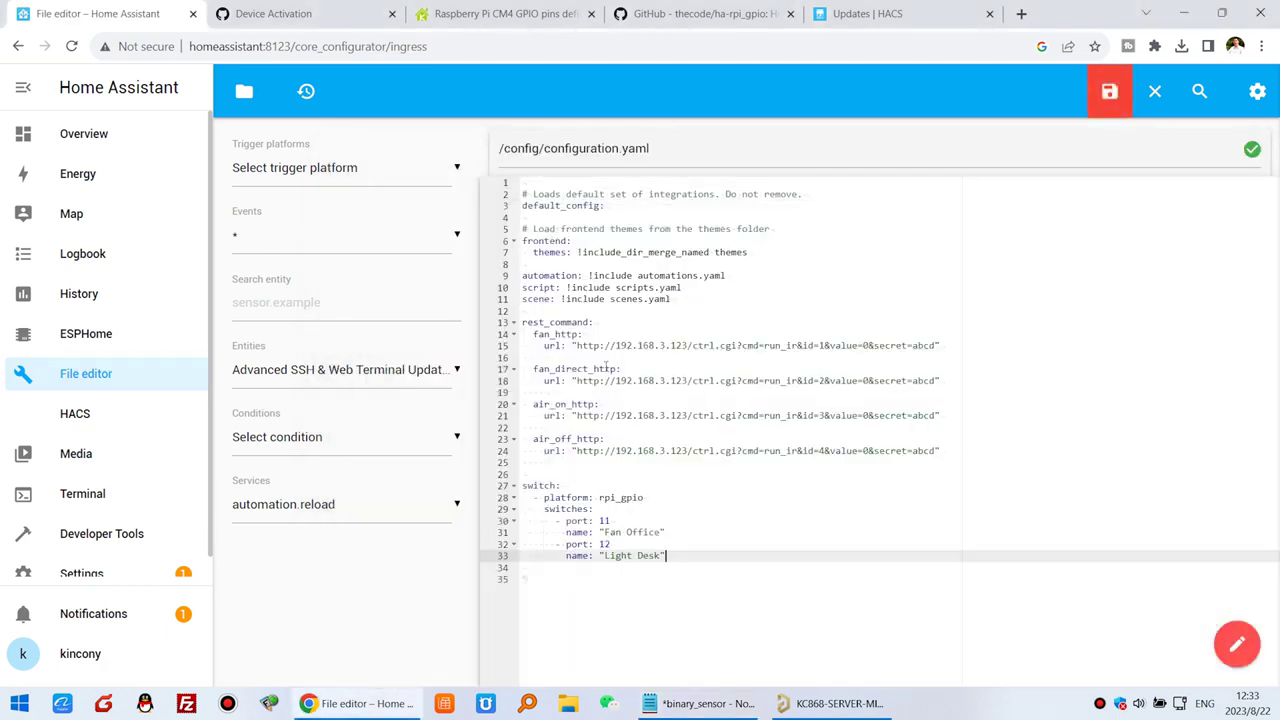
- Rename the two switches in the rpi_gpio block to "CM4 relay1" and "CM4 relay2"
double_click(603, 520)
drag(663, 532, 604, 533)
text(rel)
text(ya)
key(BackSpace)
key(BackSpace)
text(CM4)
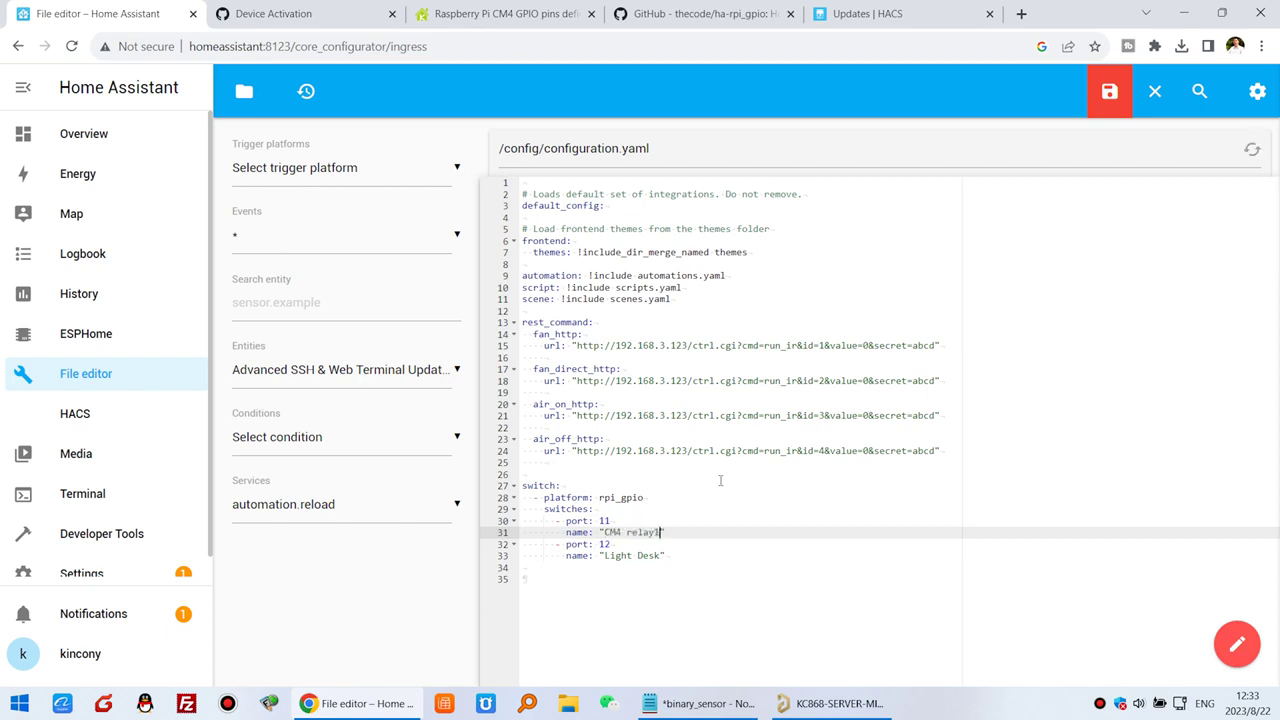
drag(661, 555, 604, 556)
text(C)
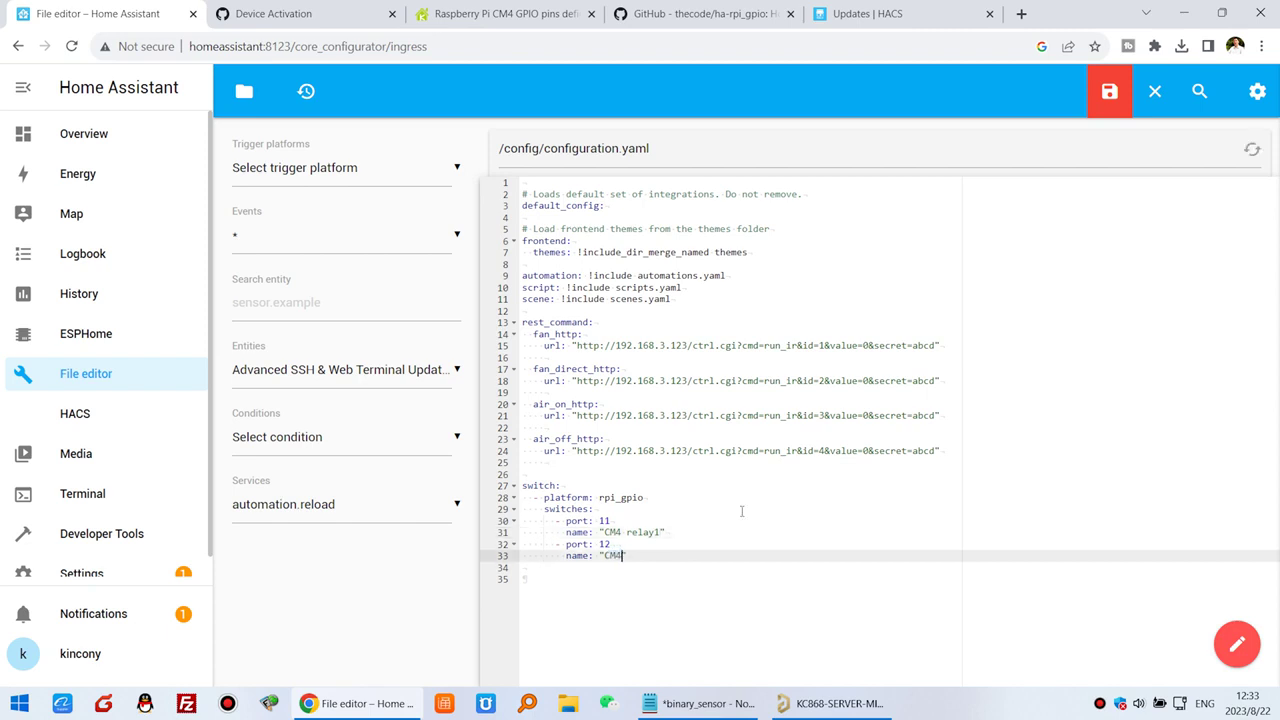
text(M4 relay2)
- Look up the OUT1 pin in the CM4 GPIO table on the KinCony forum and set CM4 relay1's port to 5
double_click(604, 521)
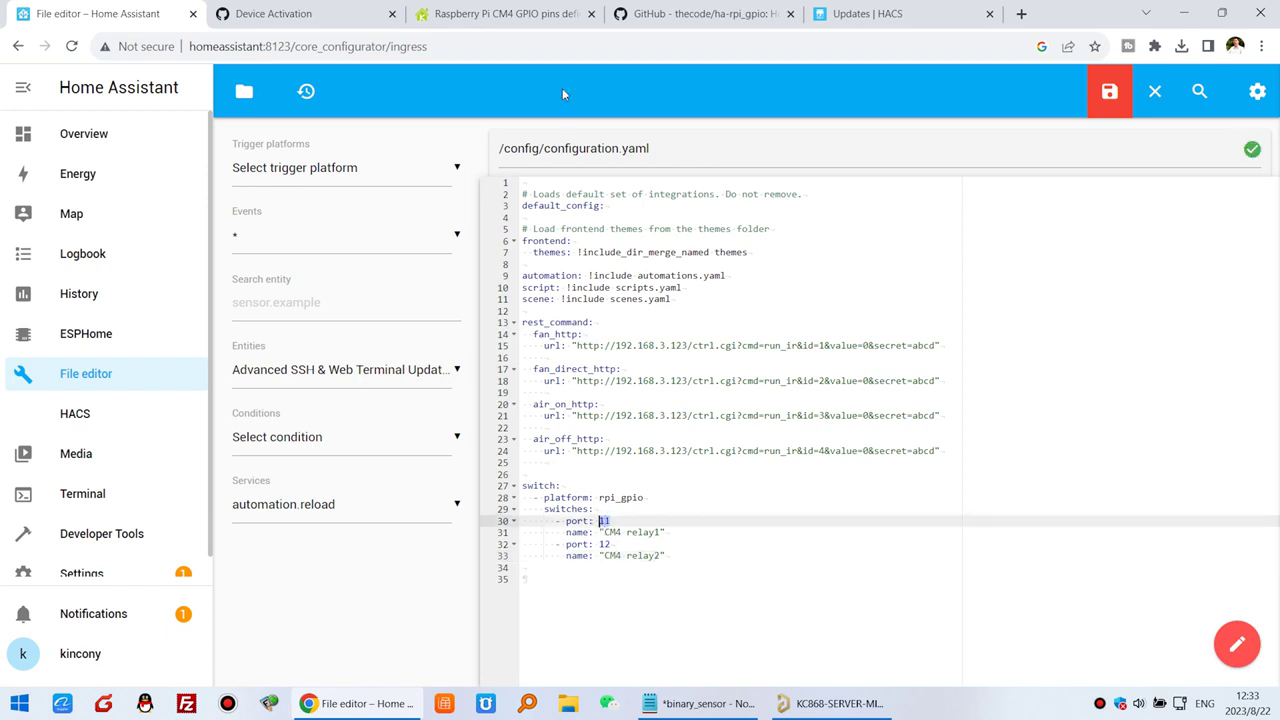
click(505, 13)
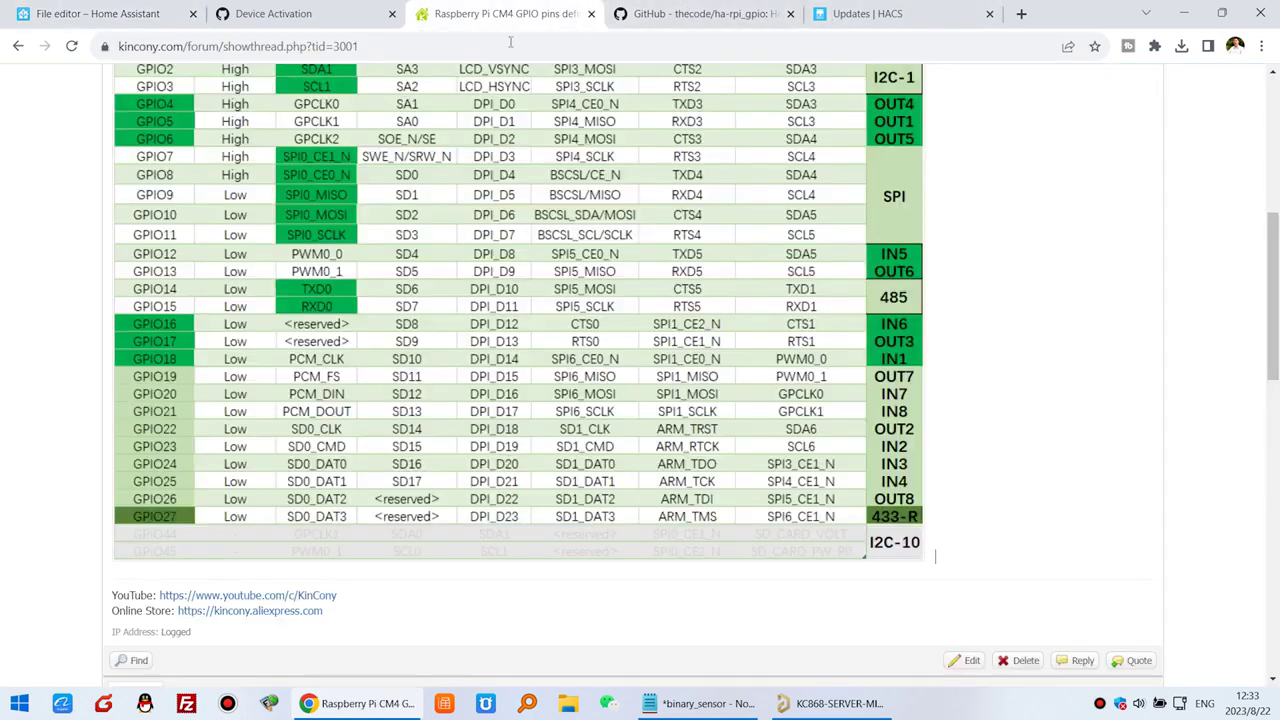
scroll(910, 307, up, 3)
scroll(910, 307, down, 1)
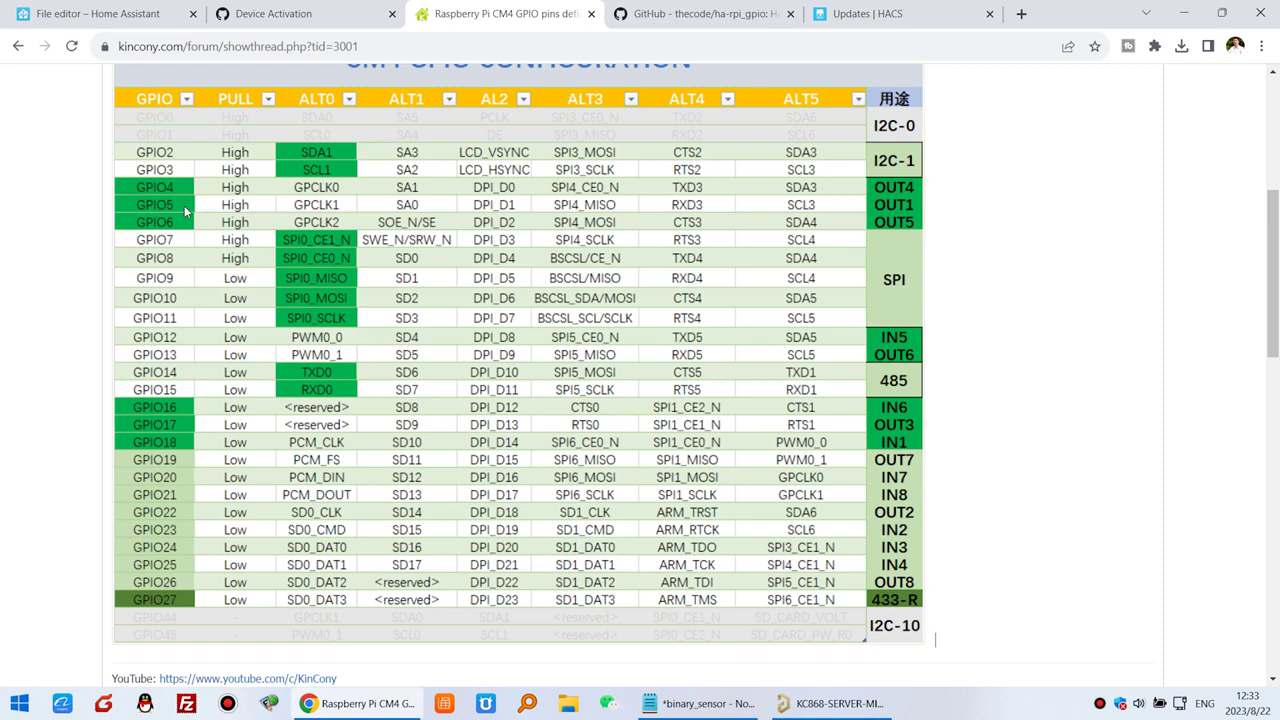
click(97, 13)
text(12)
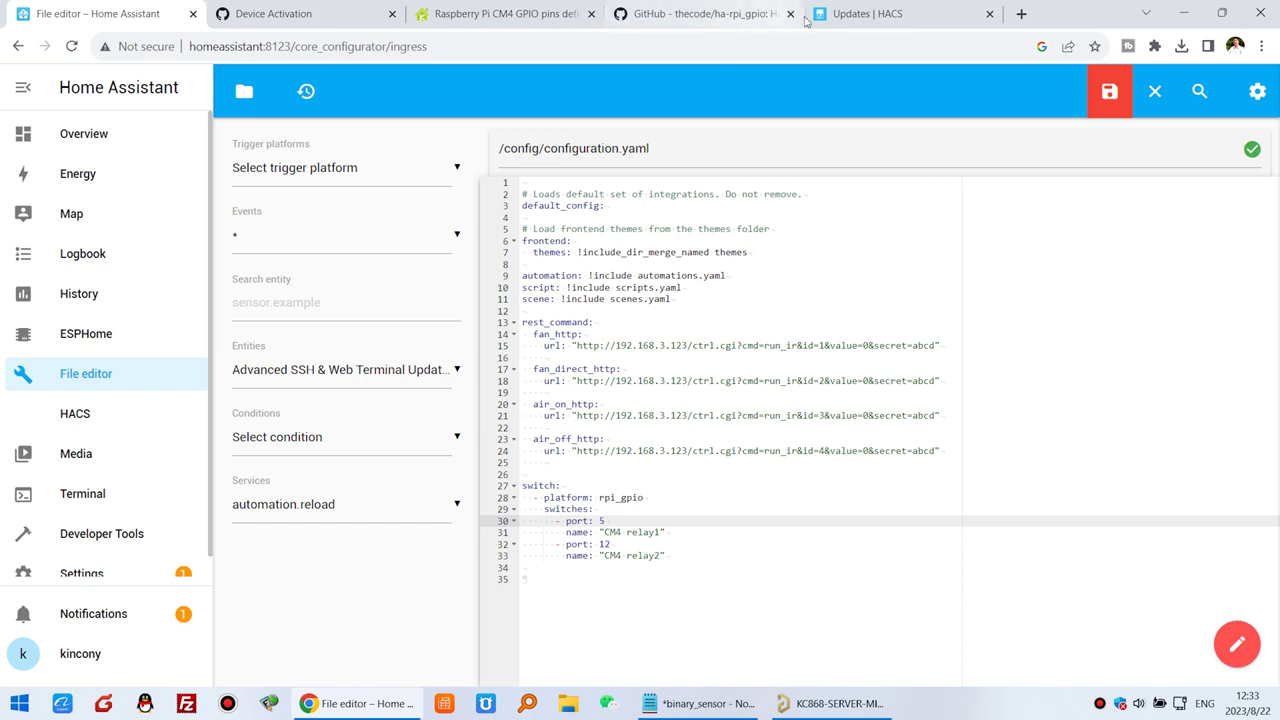
- Look up the OUT2 pin in the CM4 GPIO table and set CM4 relay2's port to 22
click(537, 14)
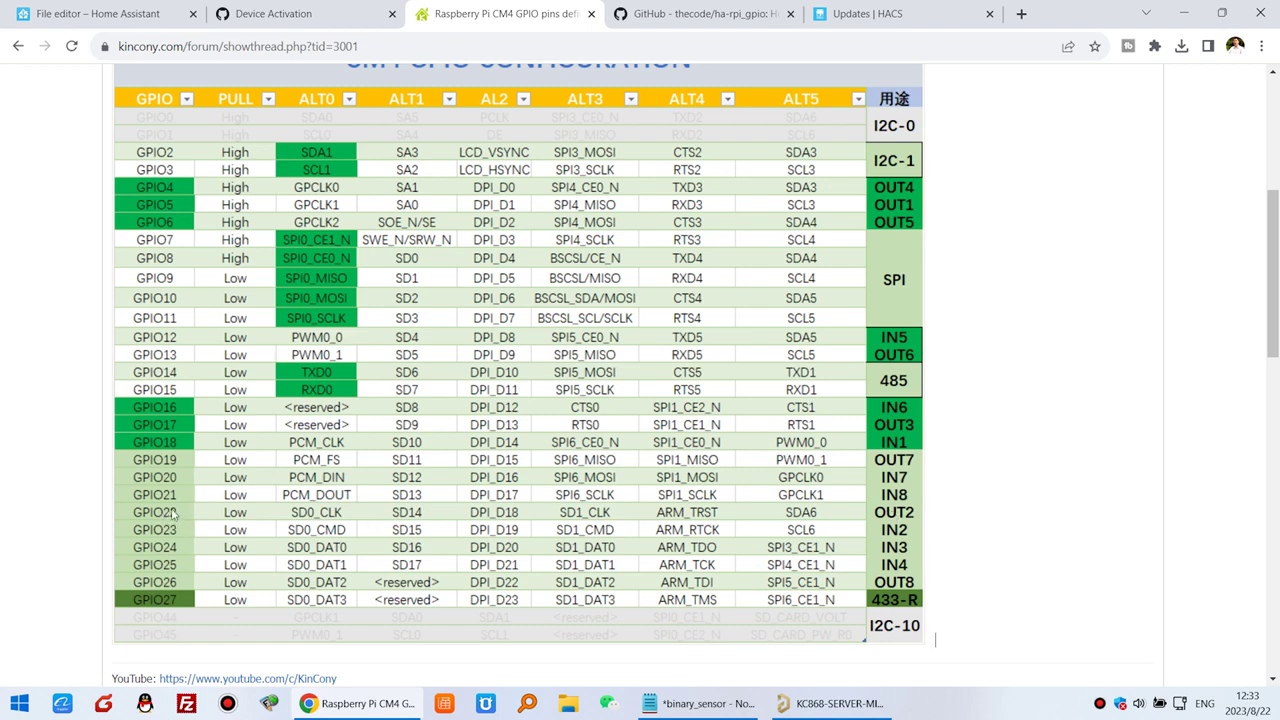
key(ctrl+1)
double_click(605, 544)
text(22)
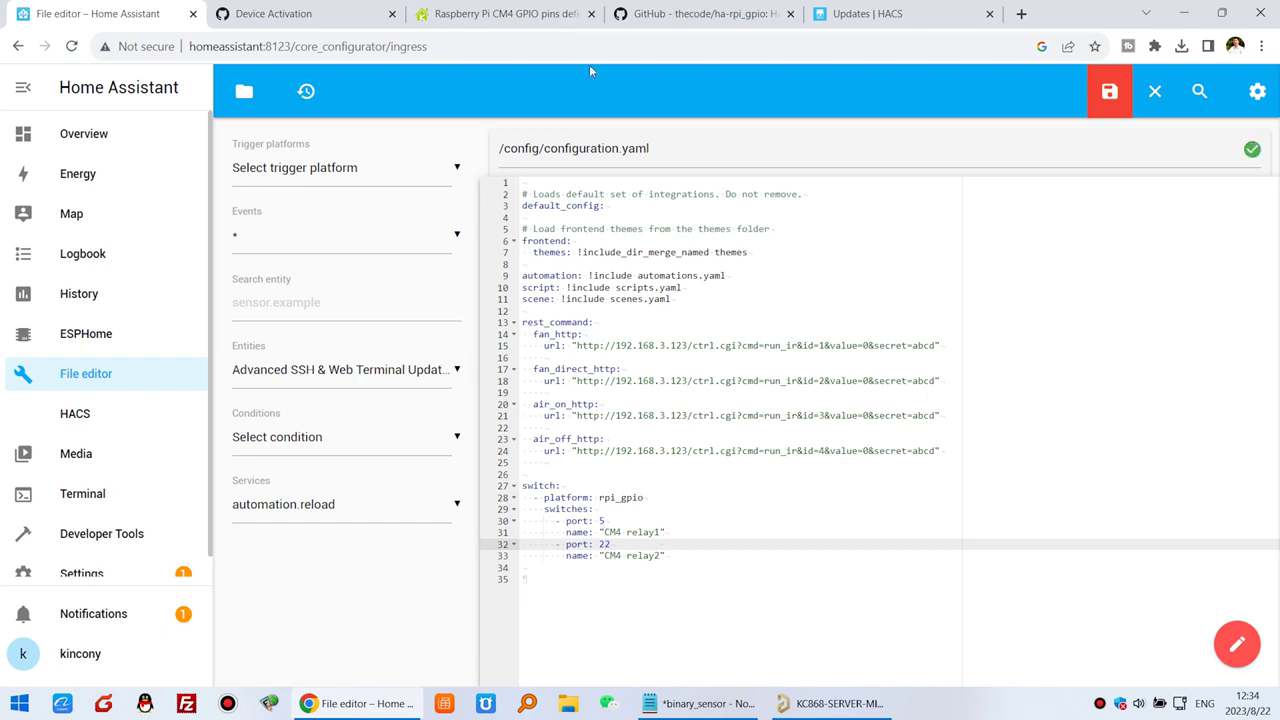
- Copy the relay and digital input port lists from the KinCony forum post below the switch example in Notepad
click(840, 14)
click(503, 16)
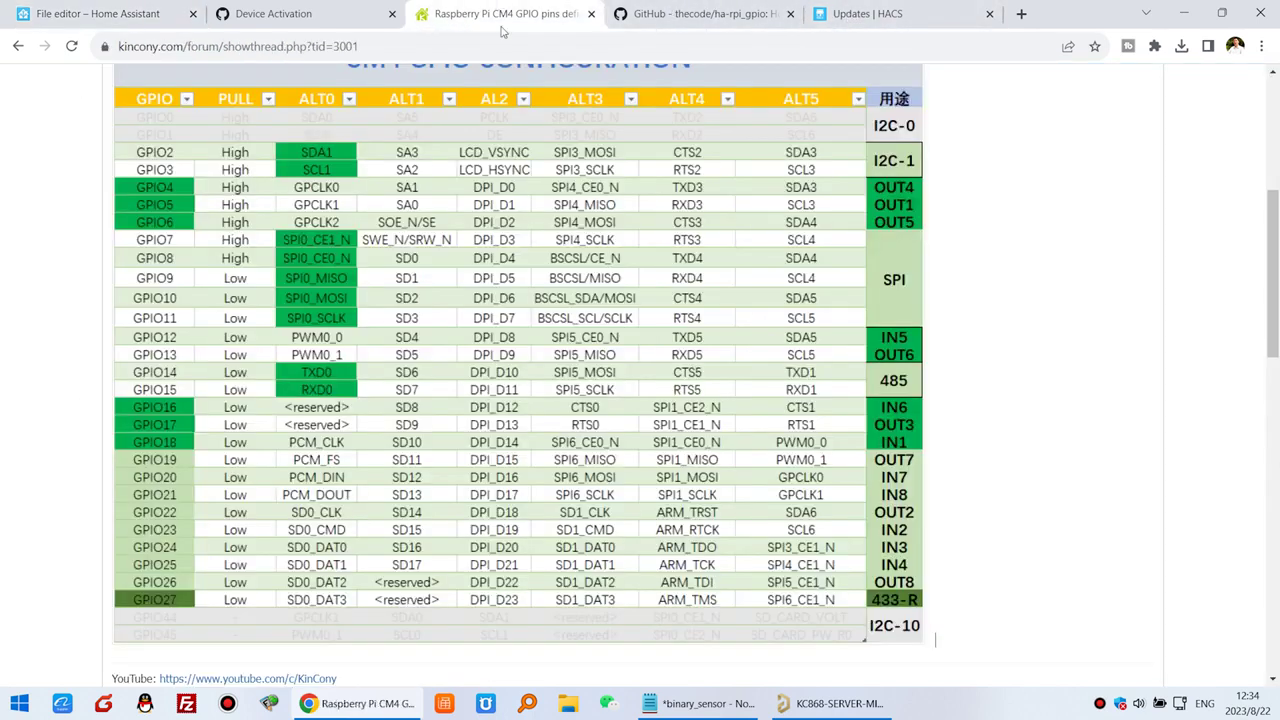
scroll(277, 566, down, 7)
drag(224, 532, 107, 222)
key(ctrl+c)
click(40, 13)
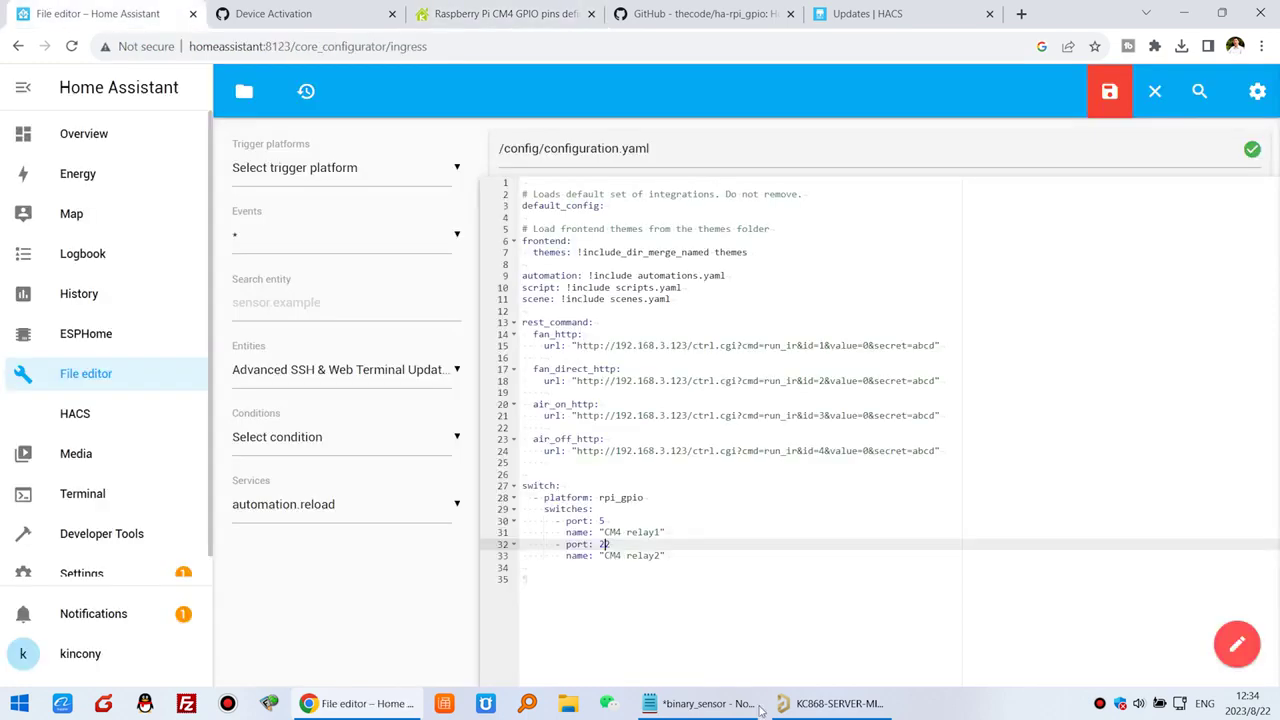
click(705, 703)
click(726, 516)
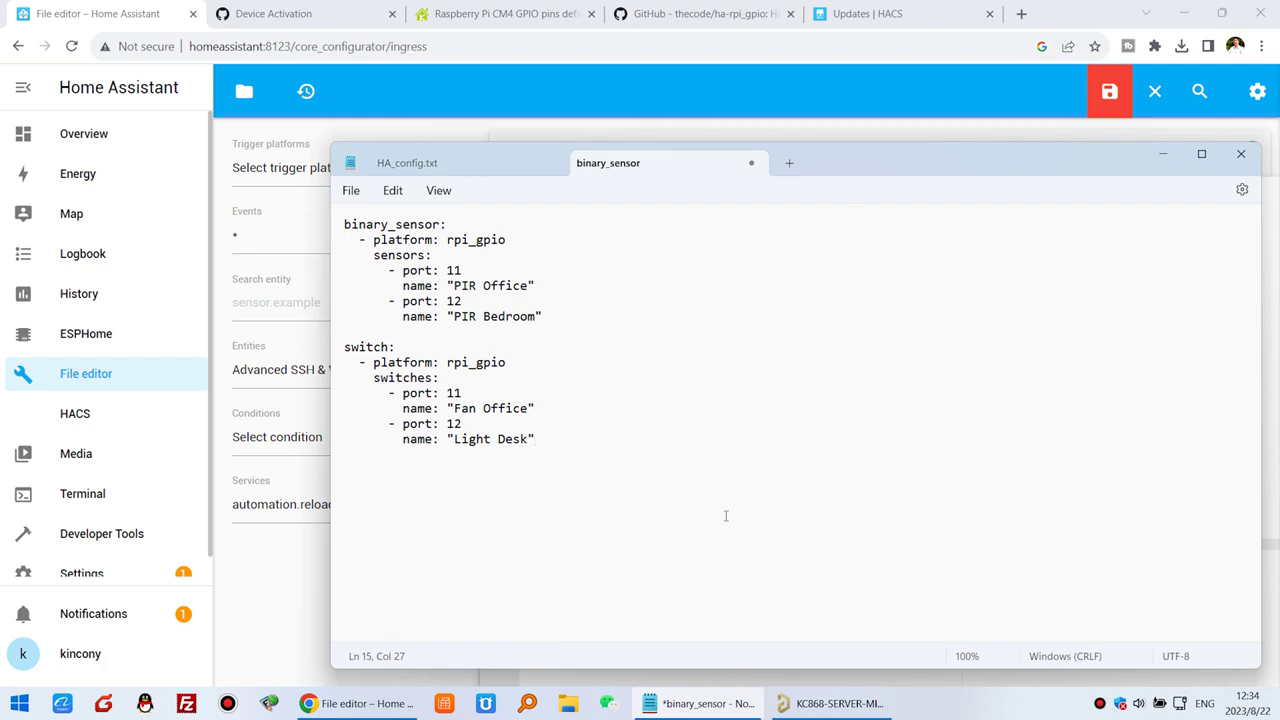
key(ctrl+v)
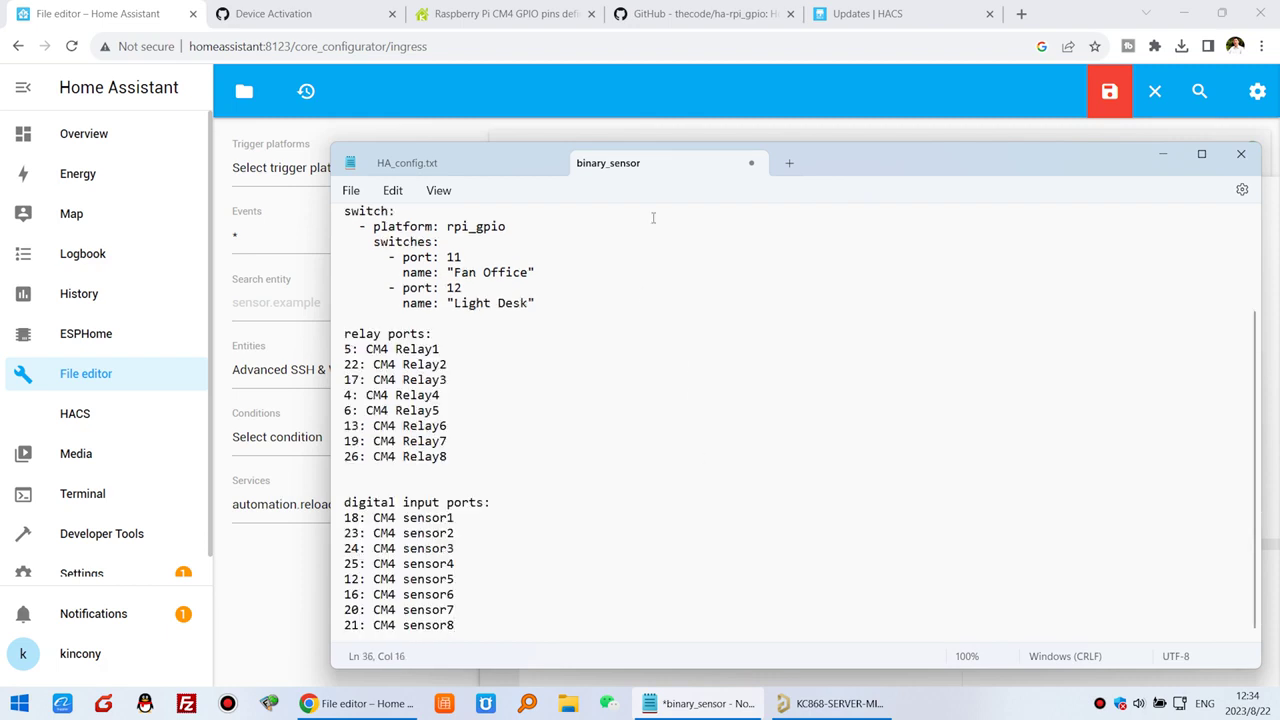
- Snap the Notepad window to one half of the screen and return to the Home Assistant file editor
drag(820, 157, 1278, 160)
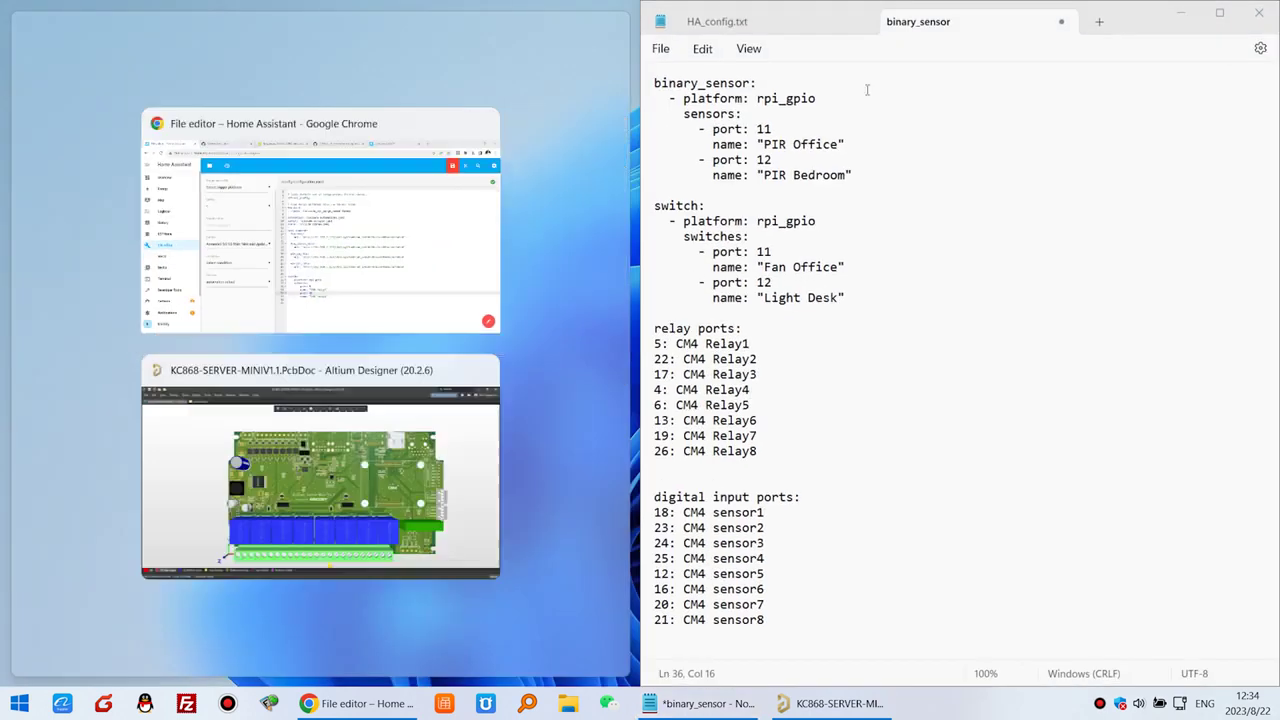
key(Escape)
click(510, 46)
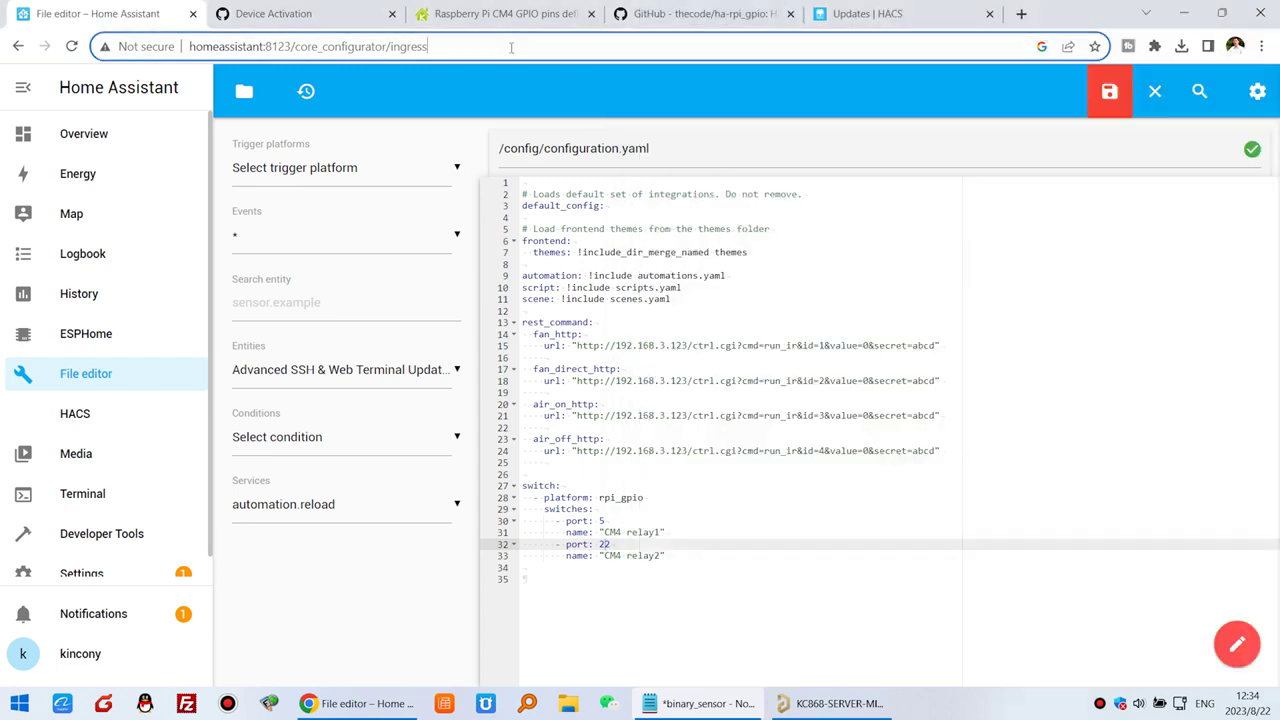
- Duplicate the CM4 relay1 and relay2 entries three times below the originals to make eight switch entries
drag(679, 554, 503, 531)
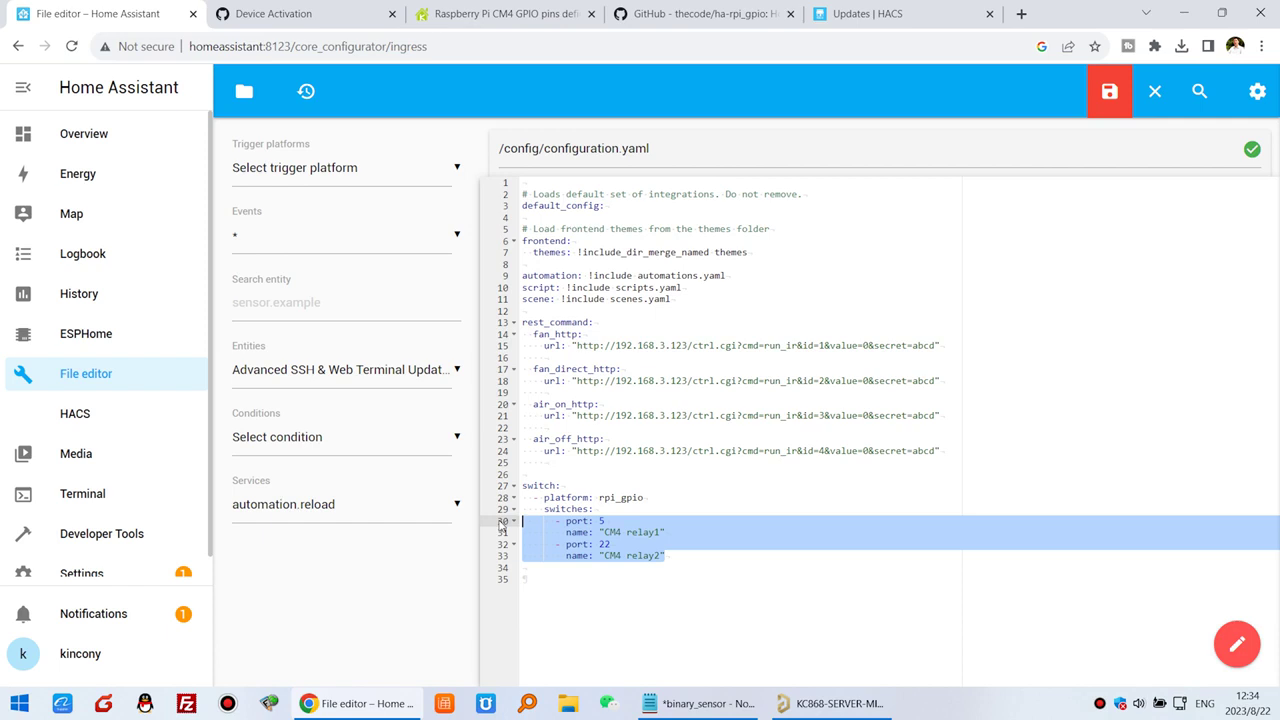
key(ctrl+c)
click(559, 575)
key(ctrl+v)
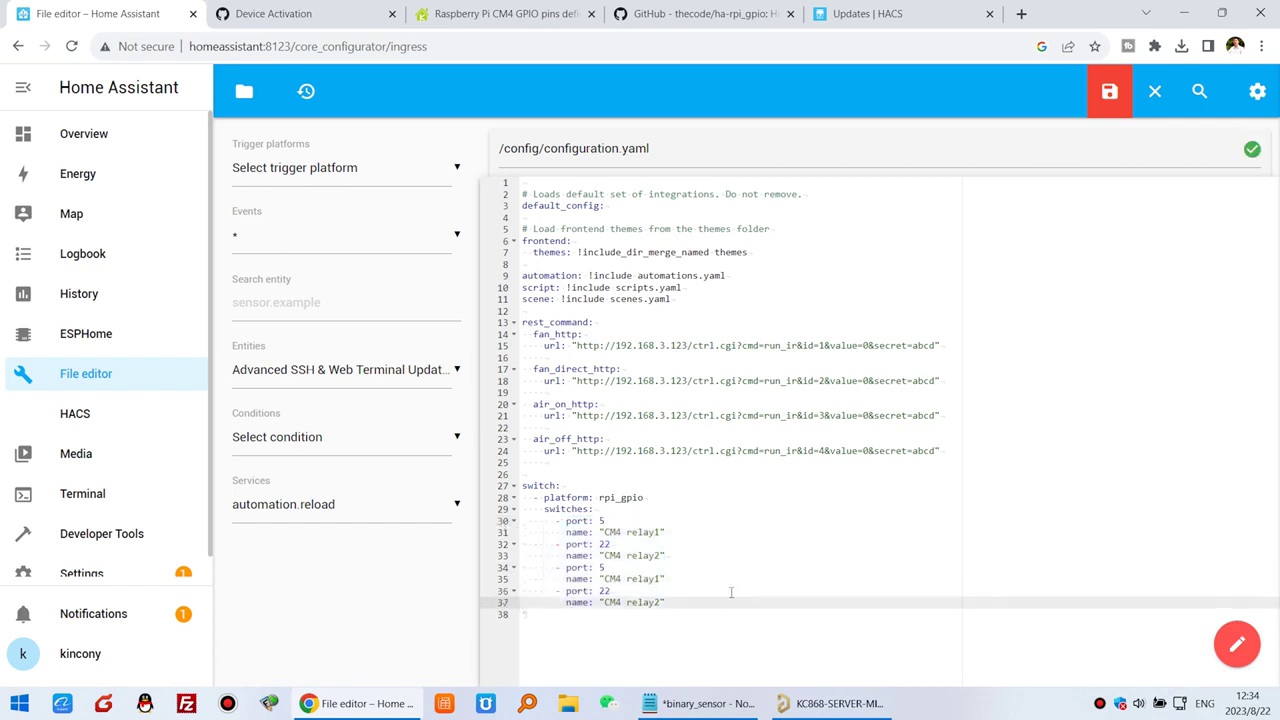
key(Return)
key(ctrl+v)
drag(690, 655, 540, 614)
key(BackSpace)
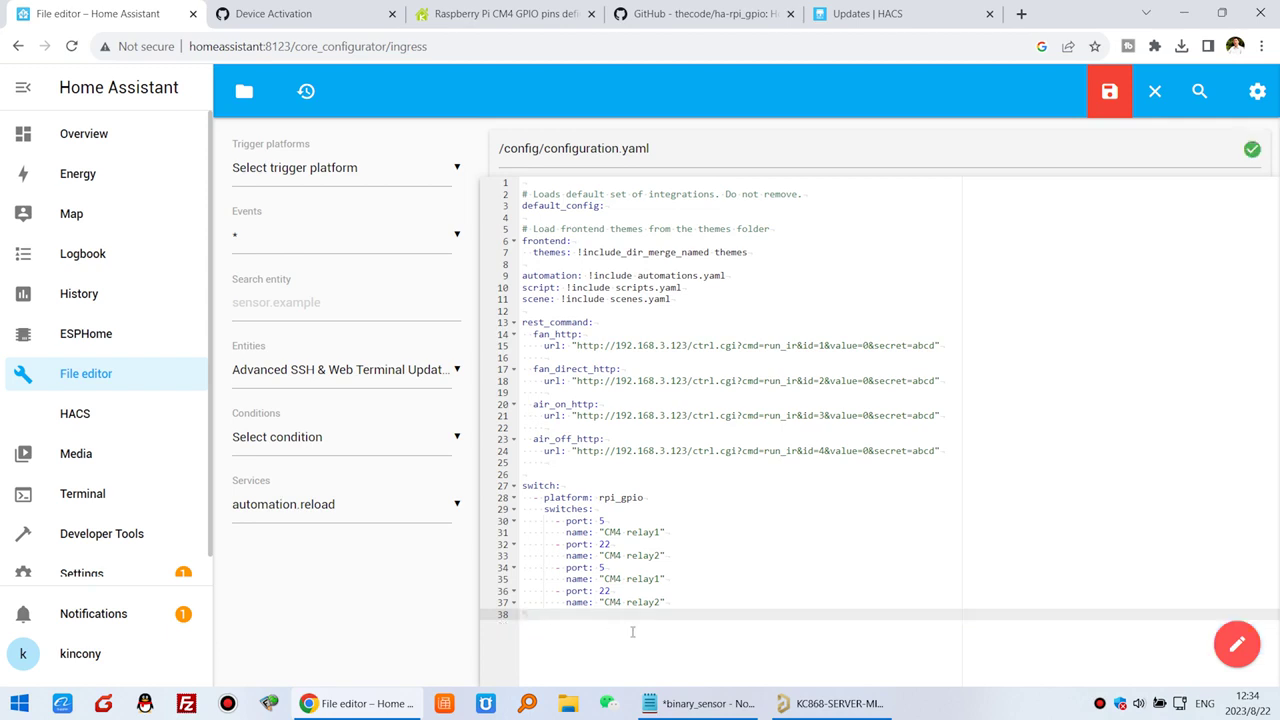
key(ctrl+v)
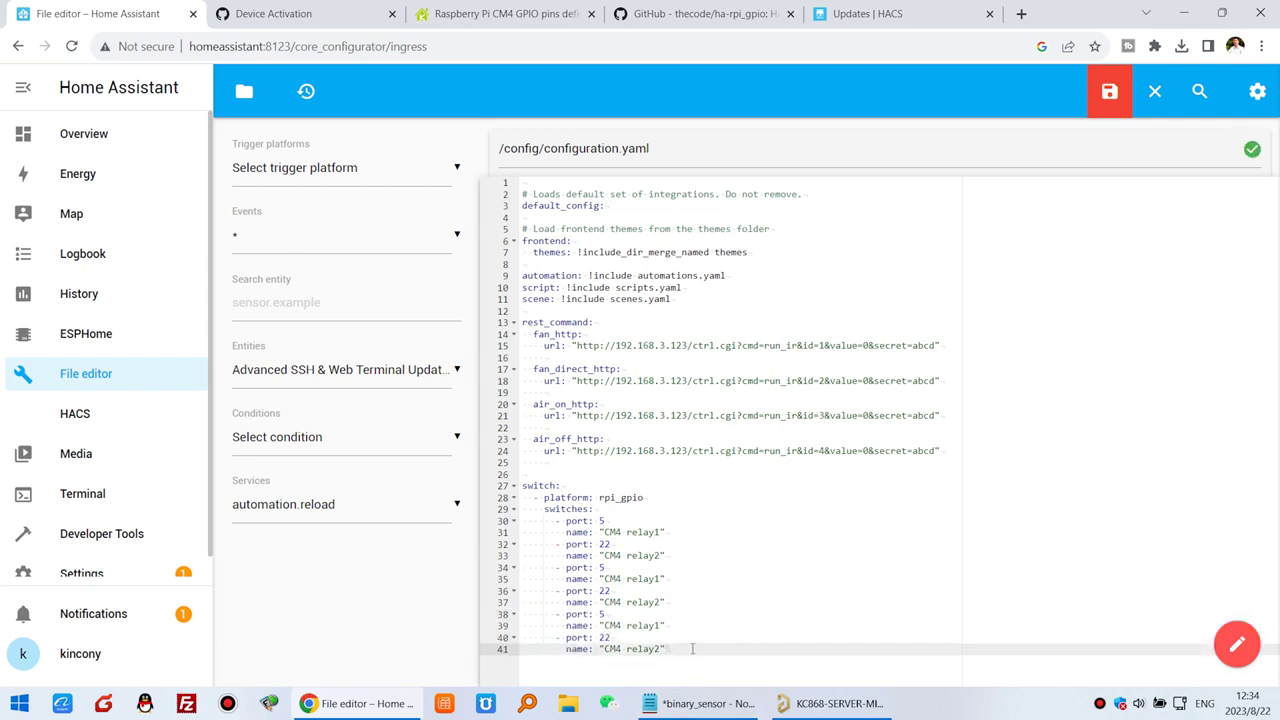
key(Return)
key(ctrl+v)
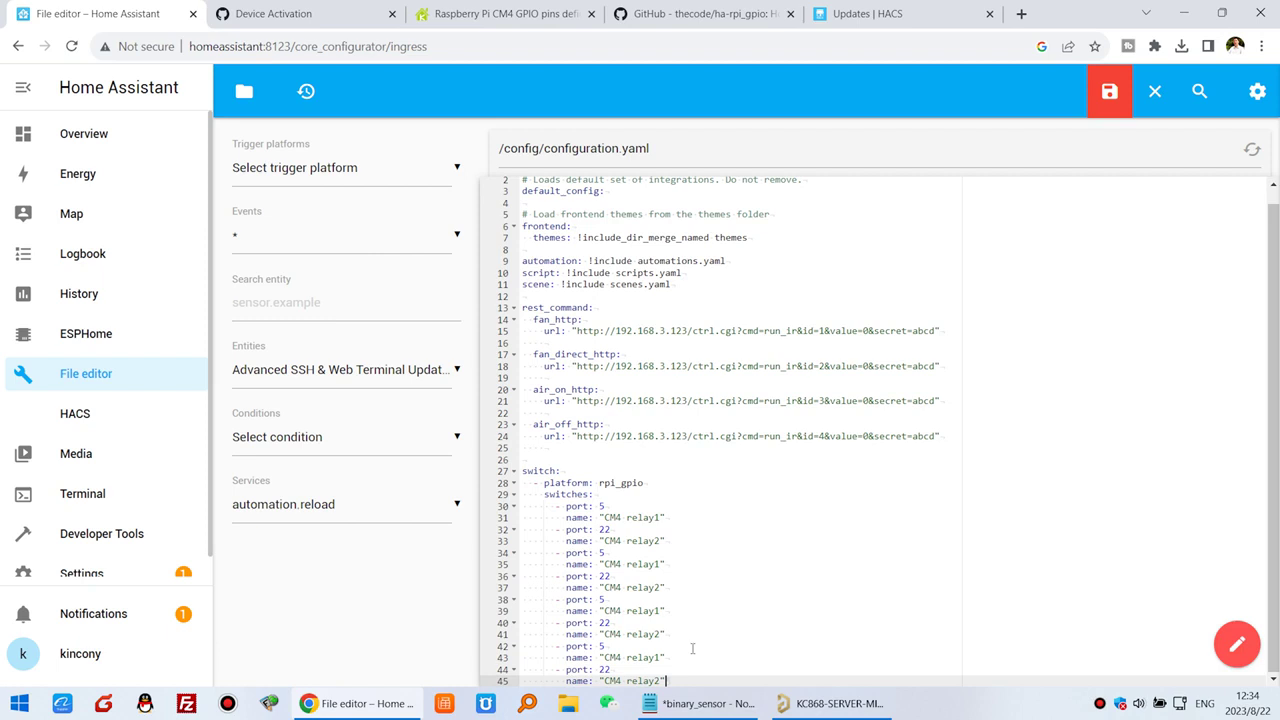
- Rename the six duplicated switch entries in order as CM4 relay3 through CM4 relay8
click(661, 552)
key(Down)
key(BackSpace)
text(3)
key(Down)
key(Down)
key(BackSpace)
text(4)
key(Down)
key(Down)
key(BackSpace)
text(5)
key(Down)
key(Down)
key(BackSpace)
text(6)
key(Down)
key(Down)
key(BackSpace)
text(7)
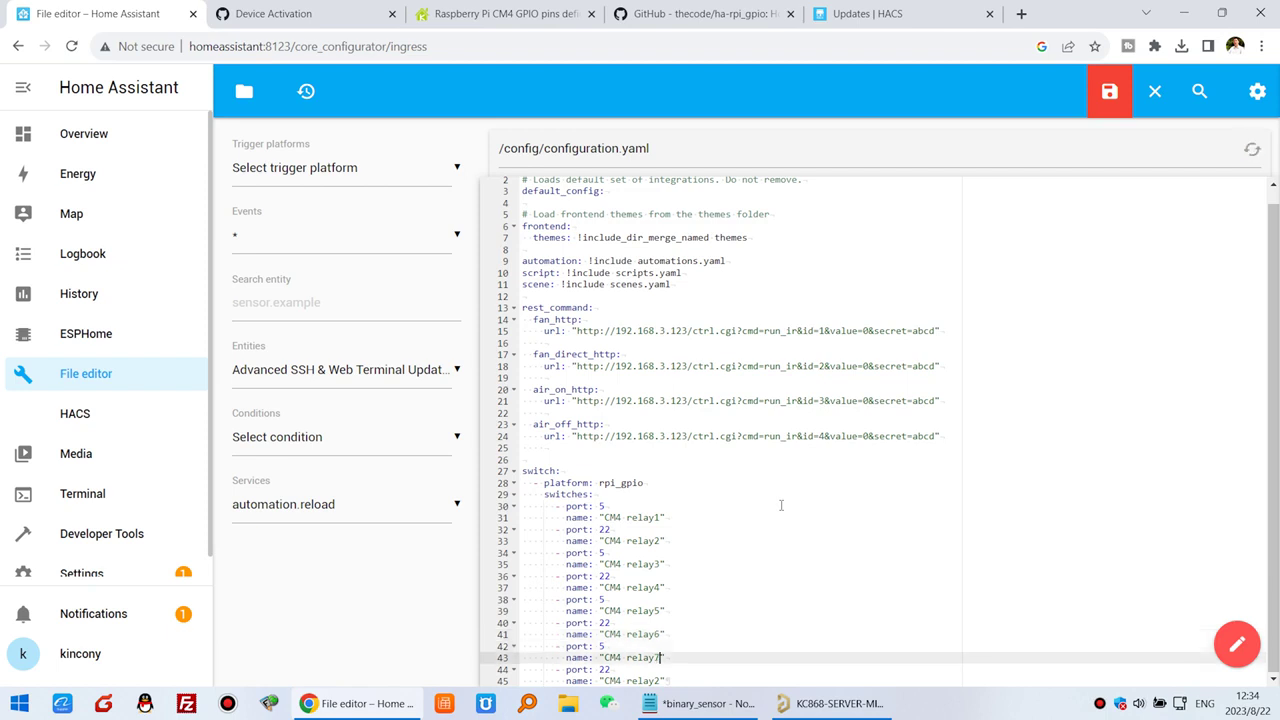
key(Down)
key(Down)
key(BackSpace)
text(8)
- Look up the relay ports in the Notepad list and set CM4 relay3's port to 17 and relay4's to 4
click(700, 703)
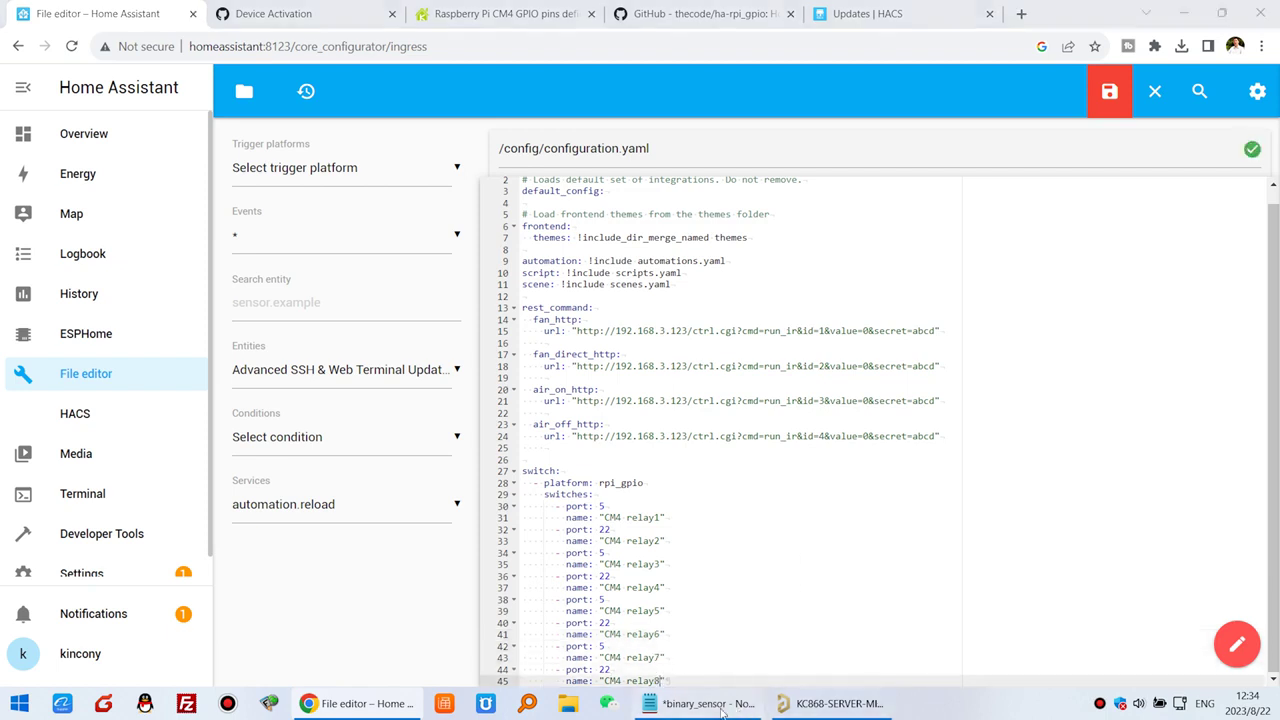
click(663, 345)
drag(670, 359, 649, 363)
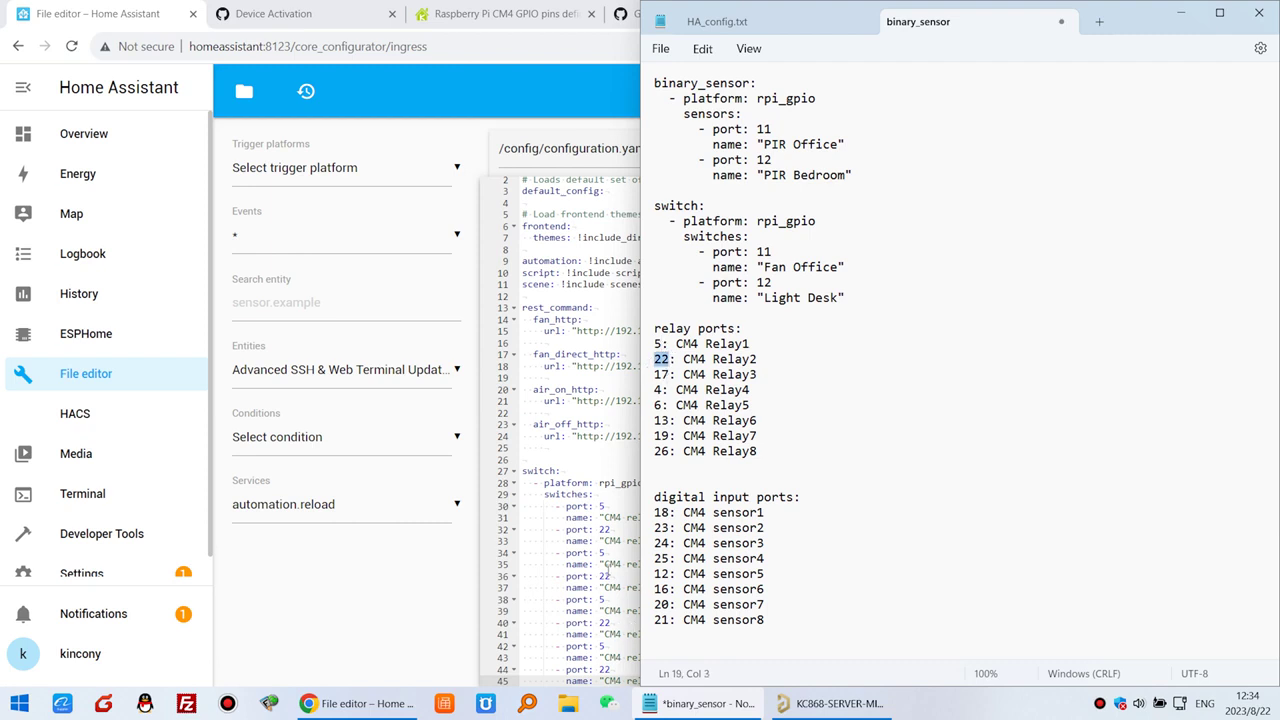
key(alt+Tab)
key(BackSpace)
text(1)
click(614, 576)
key(BackSpace)
key(BackSpace)
text(4)
- Check the Notepad list again and set CM4 relay5's port to 6 and relay6's to 13
key(alt+Tab)
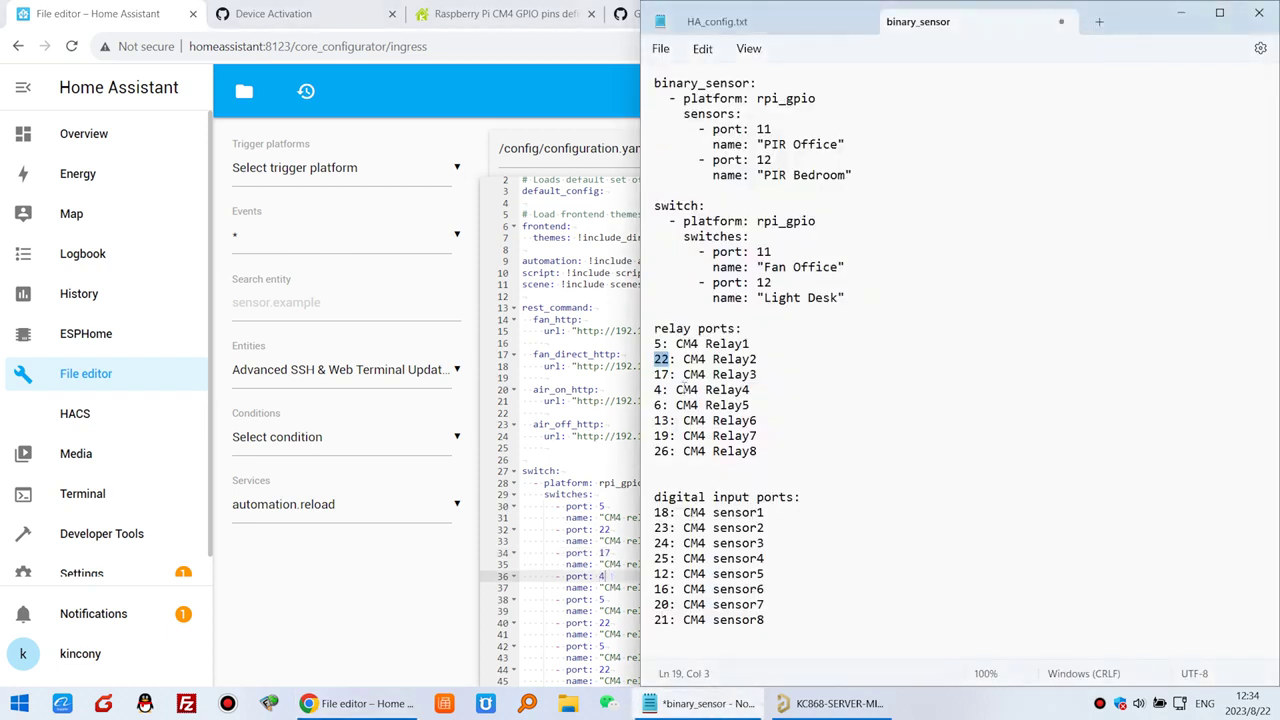
click(662, 405)
key(alt+Tab)
click(697, 597)
key(BackSpace)
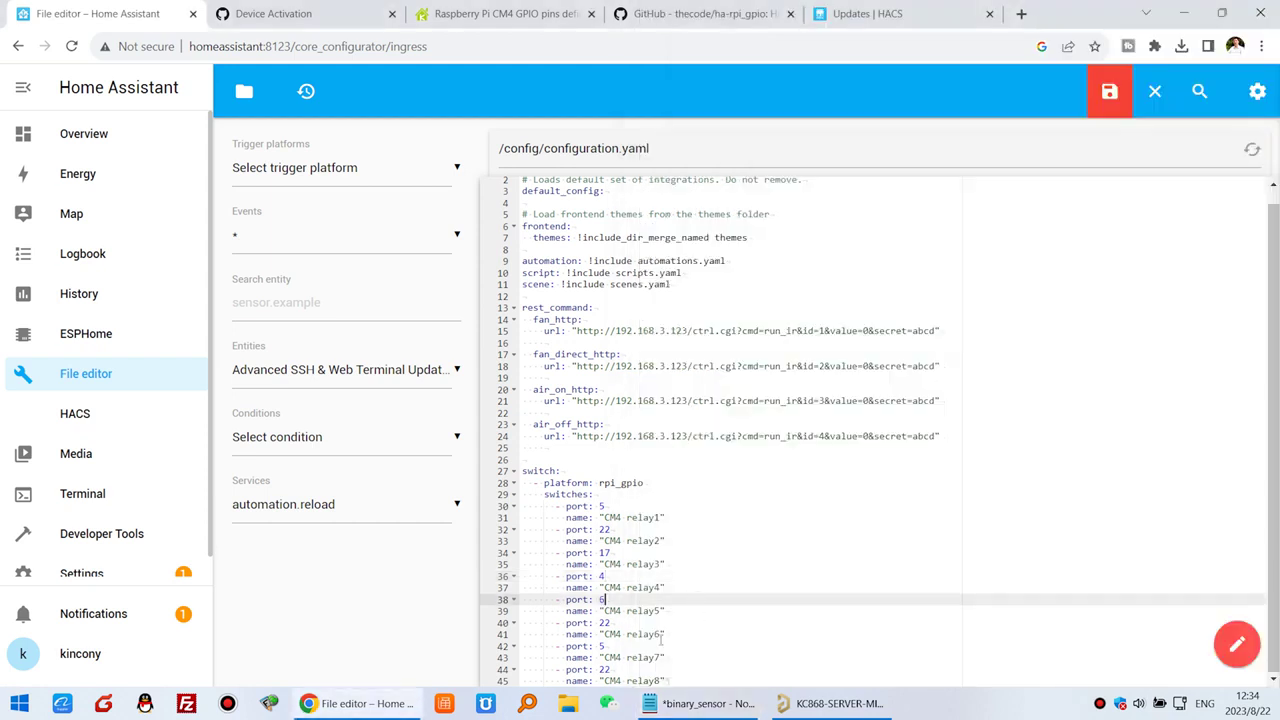
click(664, 622)
key(BackSpace)
key(BackSpace)
text(13)
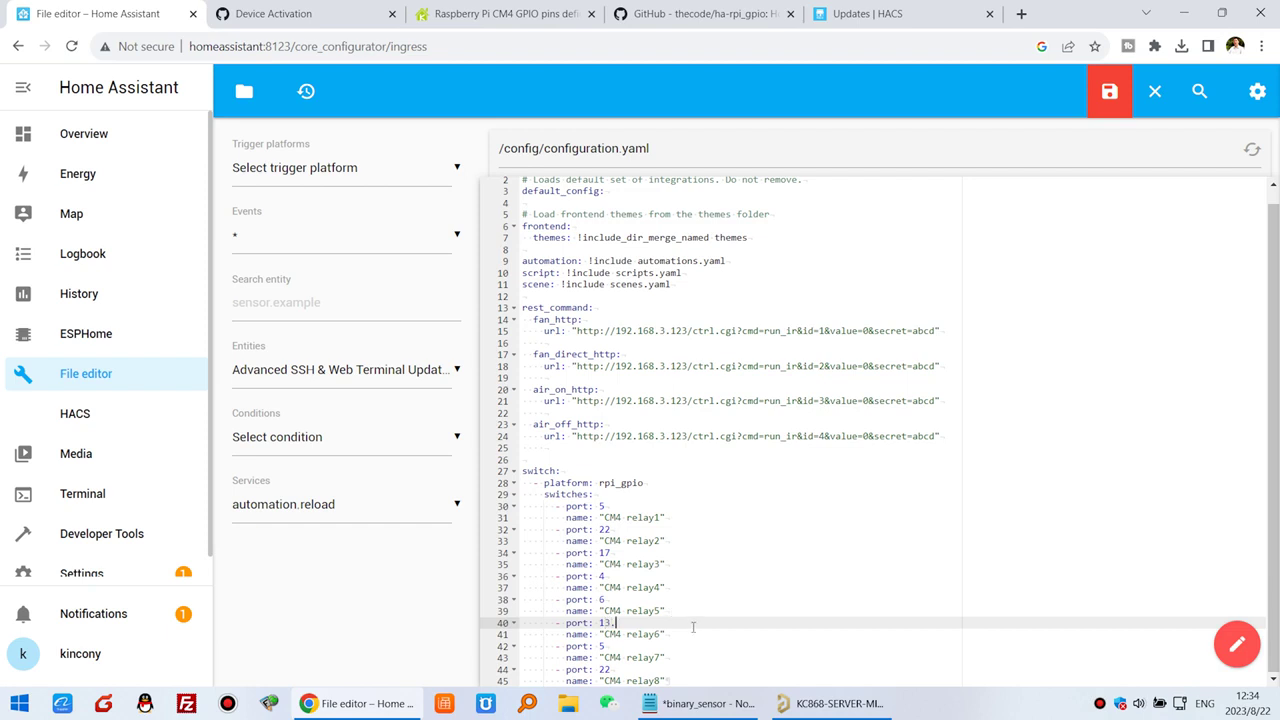
- Look up the last two relays in the Notepad list and set CM4 relay7's port to 19 and relay8's to 26
click(705, 703)
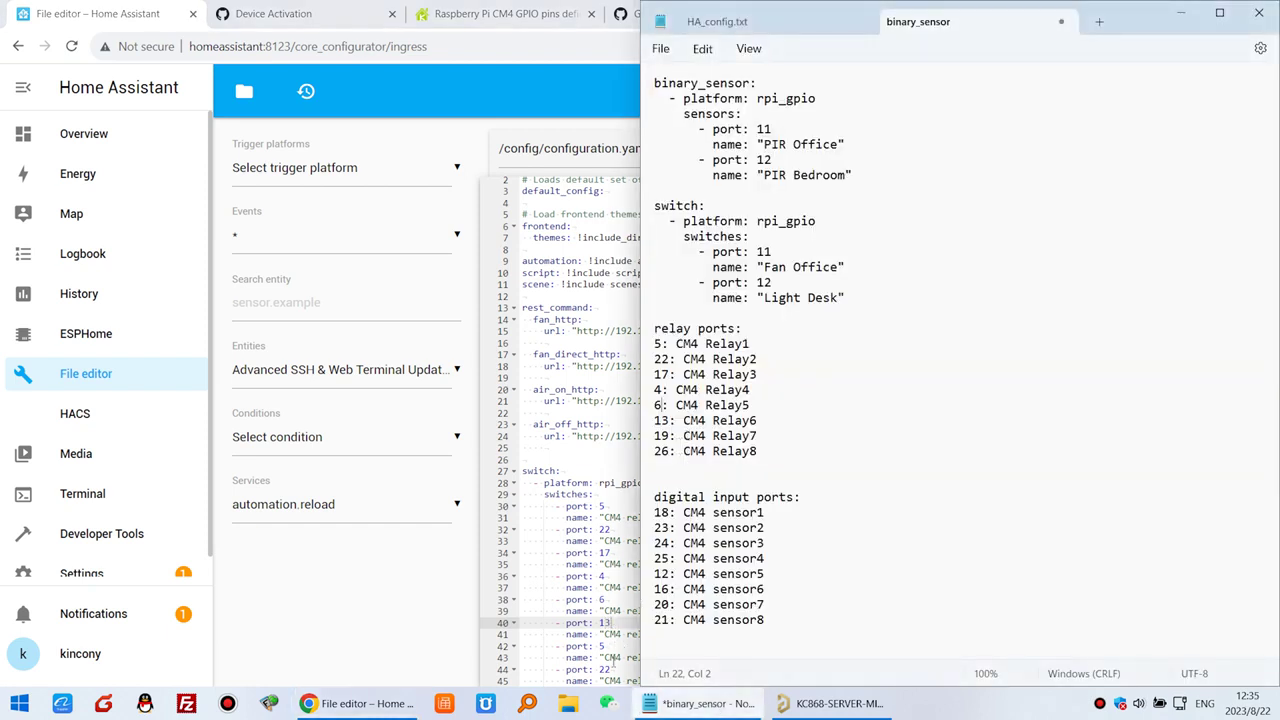
click(612, 648)
key(BackSpace)
text(19)
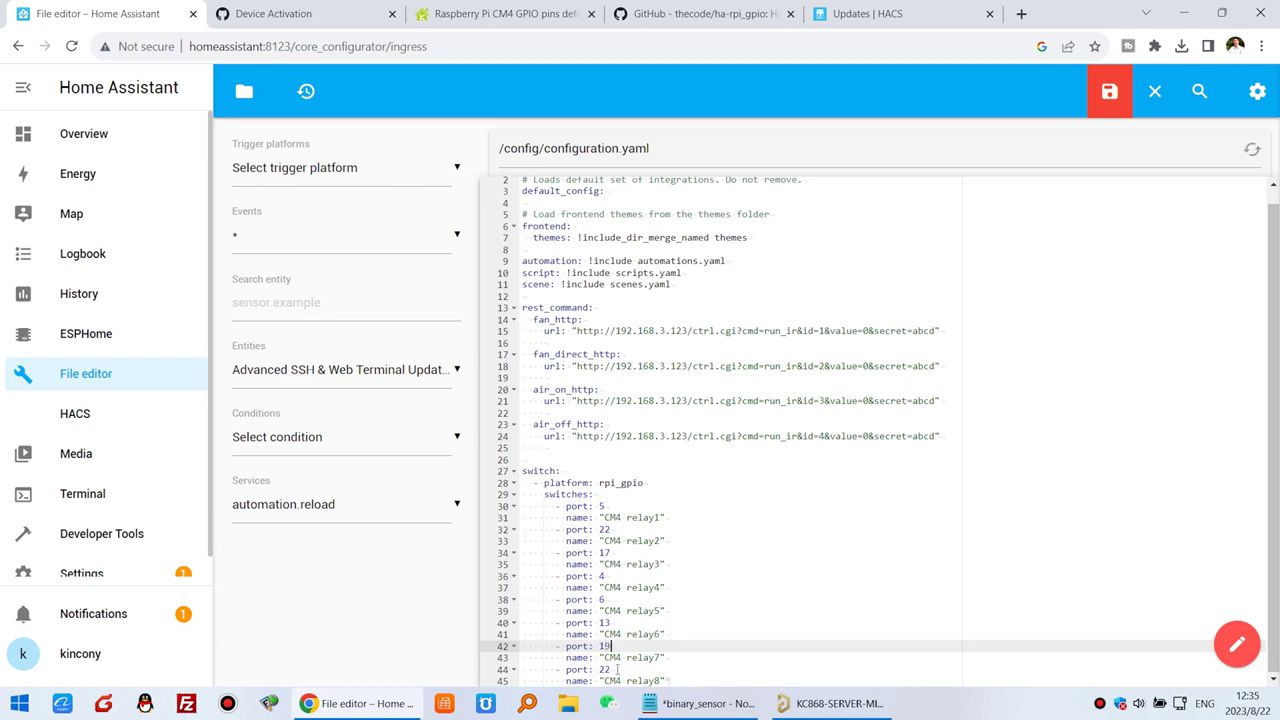
key(Down)
key(Down)
key(BackSpace)
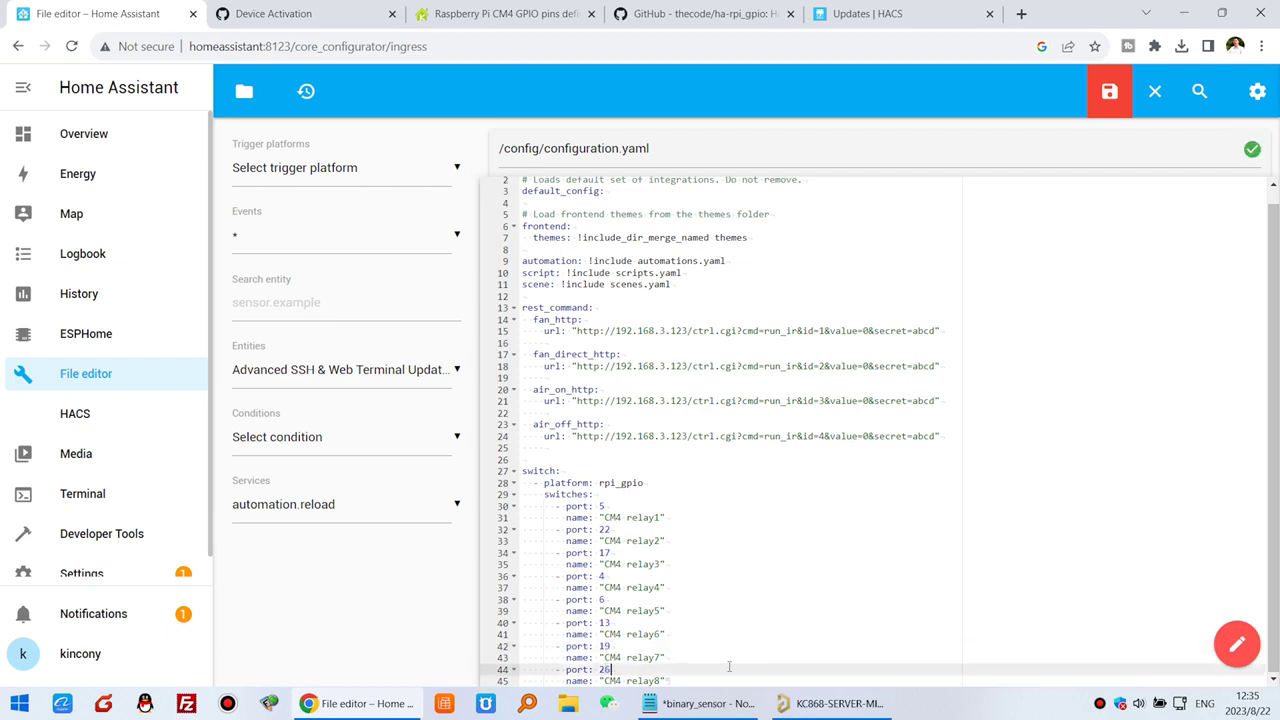
- Review the relay entries, remove the extra blank line above the switch section, and save configuration.yaml
drag(670, 681, 490, 505)
click(695, 518)
drag(599, 518, 668, 518)
click(651, 499)
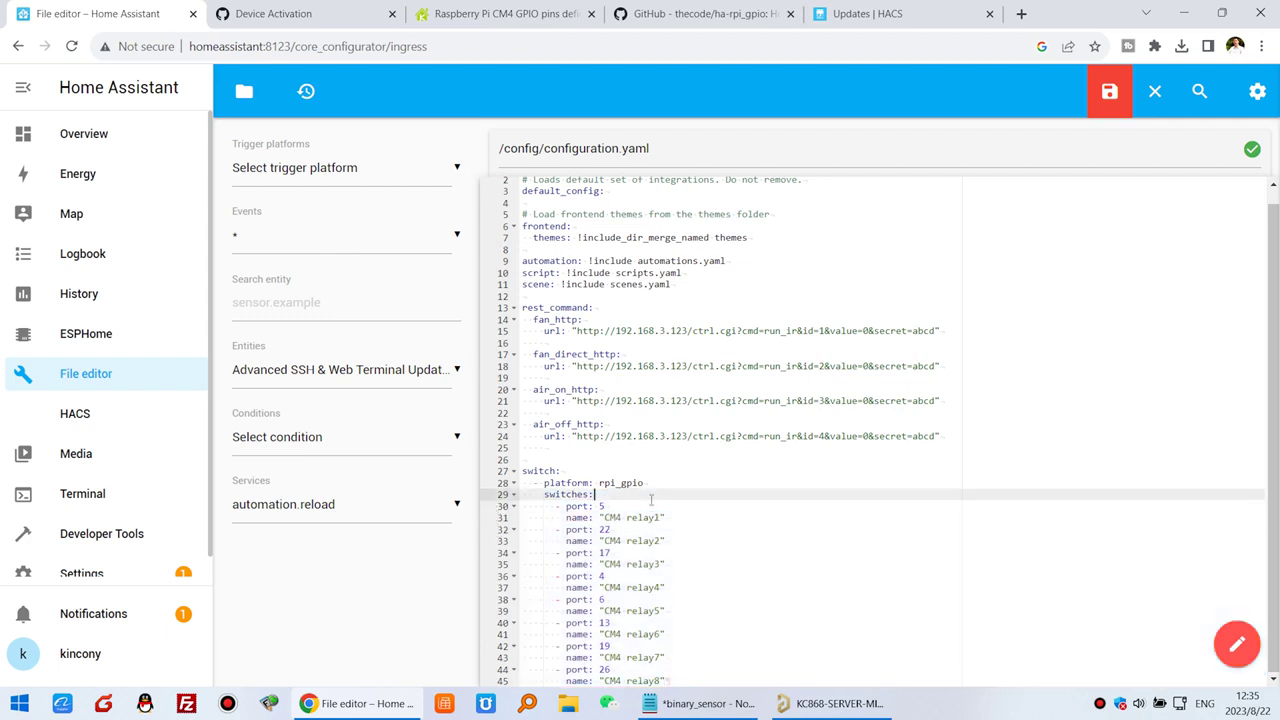
click(576, 457)
key(Delete)
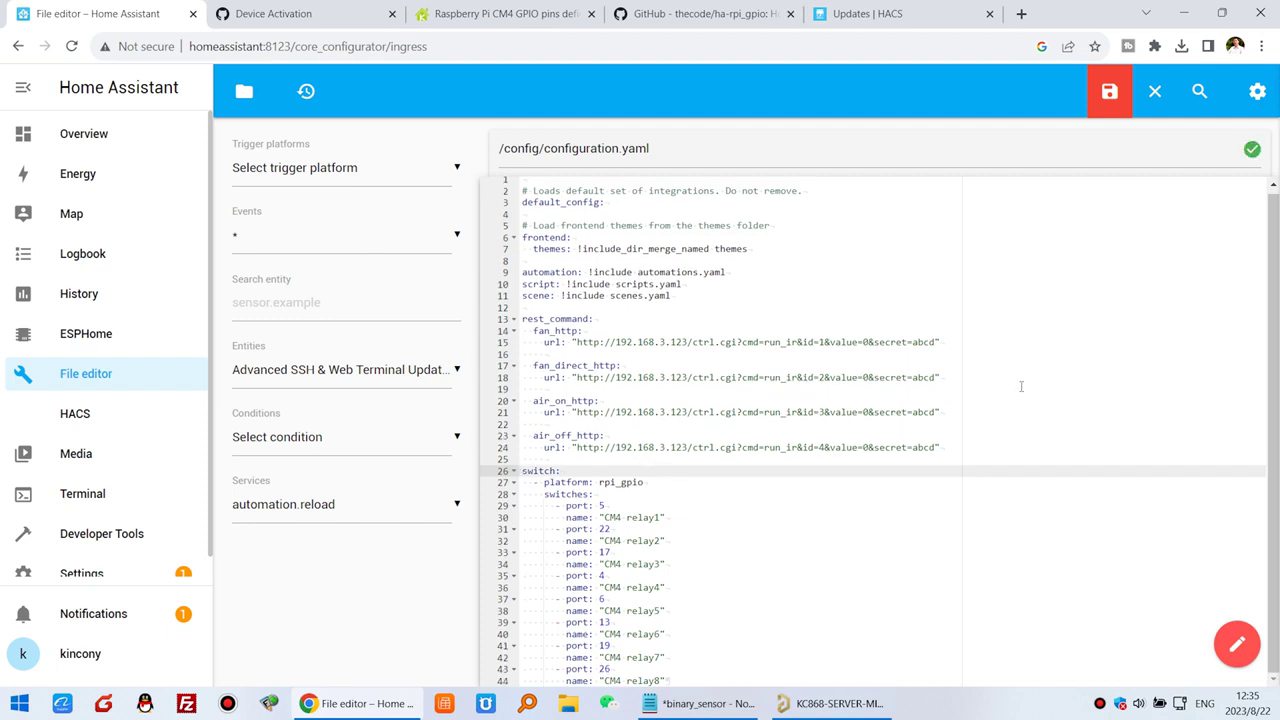
click(1108, 94)
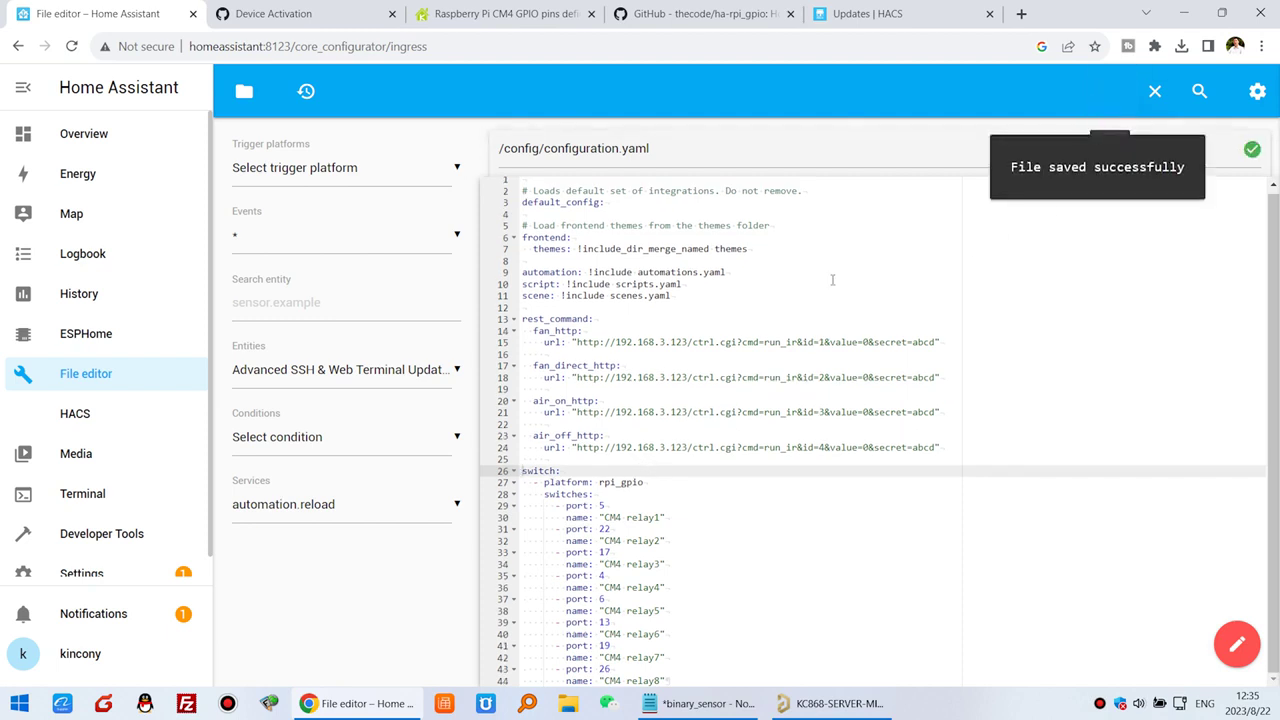
- Restart Home Assistant from the system settings to load the new configuration
scroll(100, 562, down, 1)
click(90, 555)
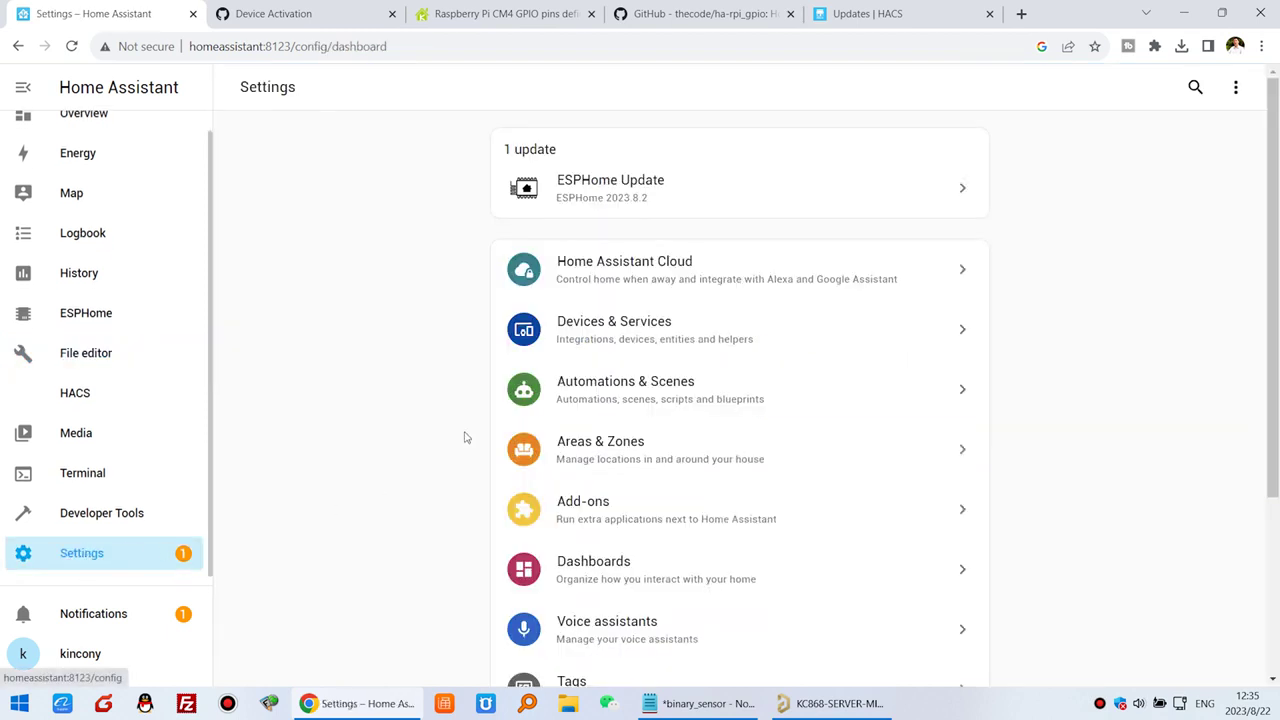
scroll(805, 460, down, 3)
click(663, 560)
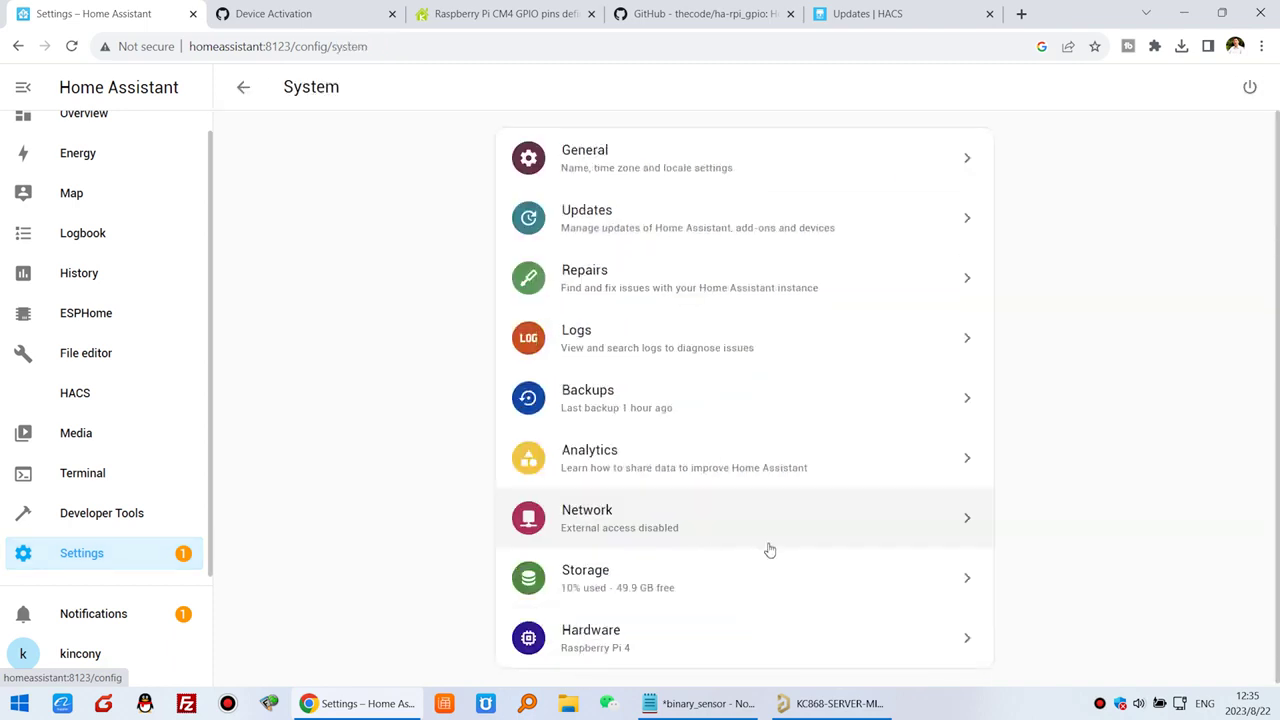
click(1250, 88)
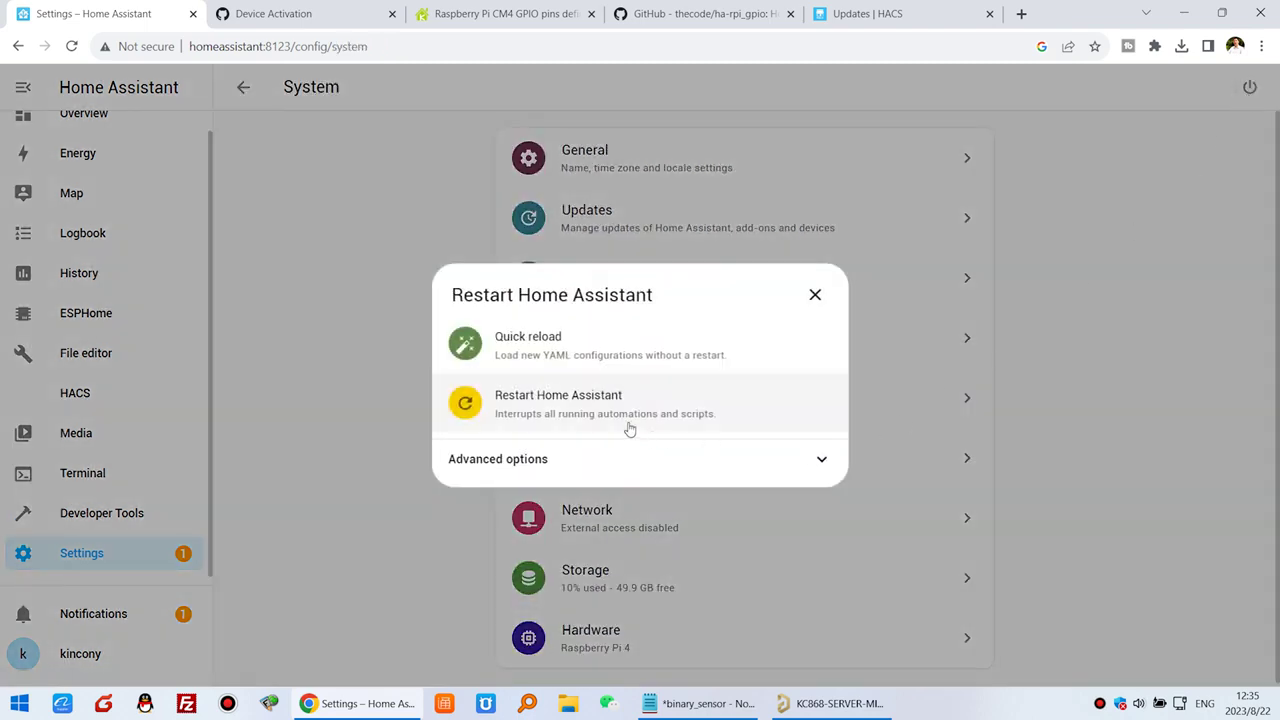
click(572, 410)
click(768, 431)
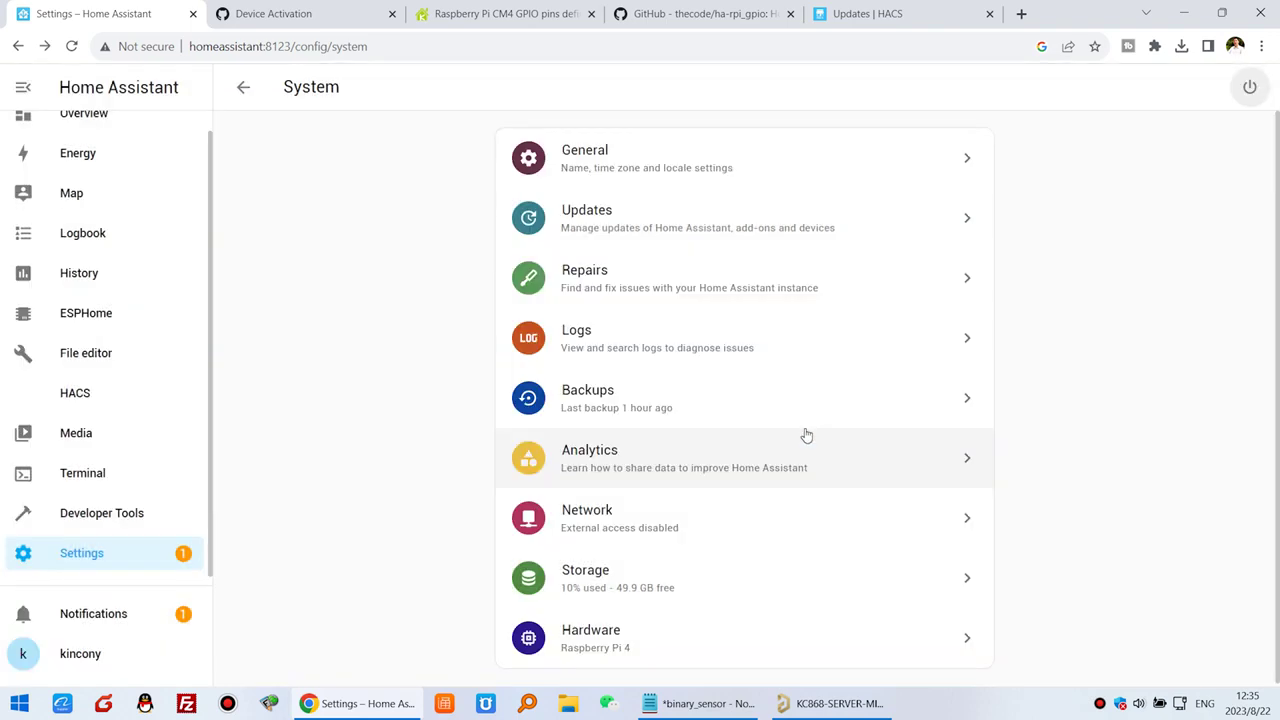
- Open the entities list in Devices & Services and check it for the CM4 relay switches
click(86, 556)
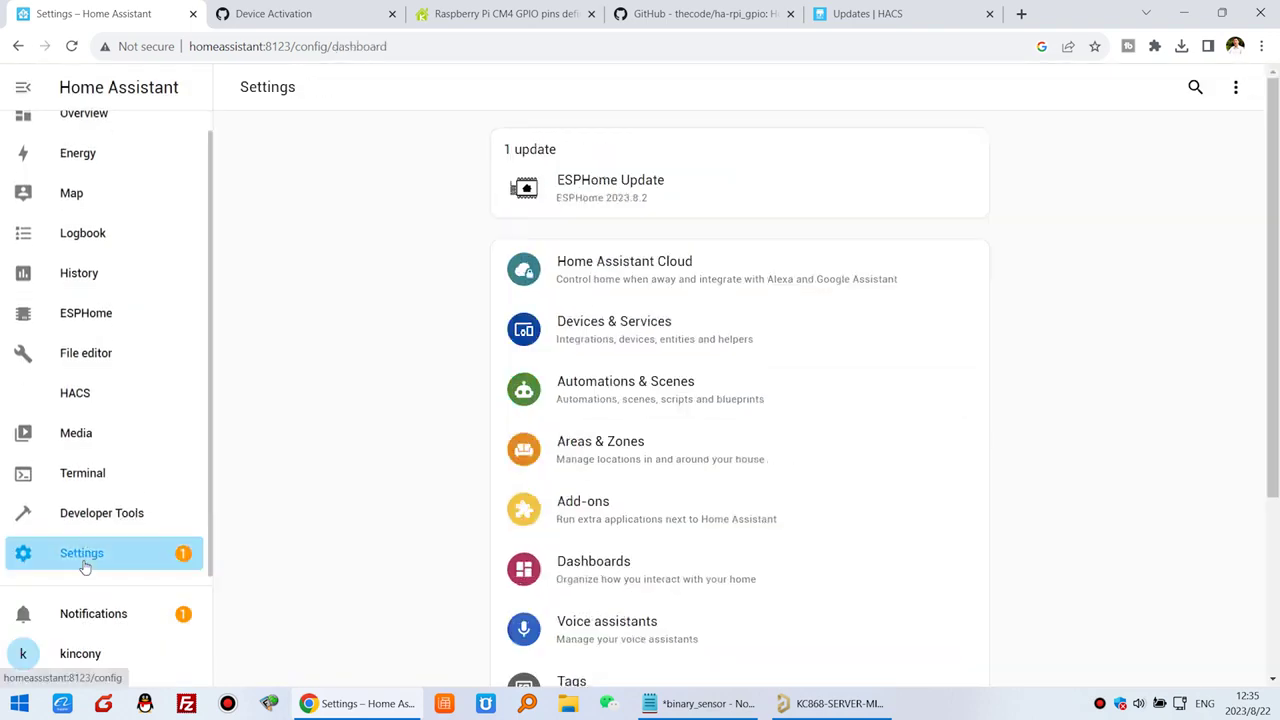
click(673, 342)
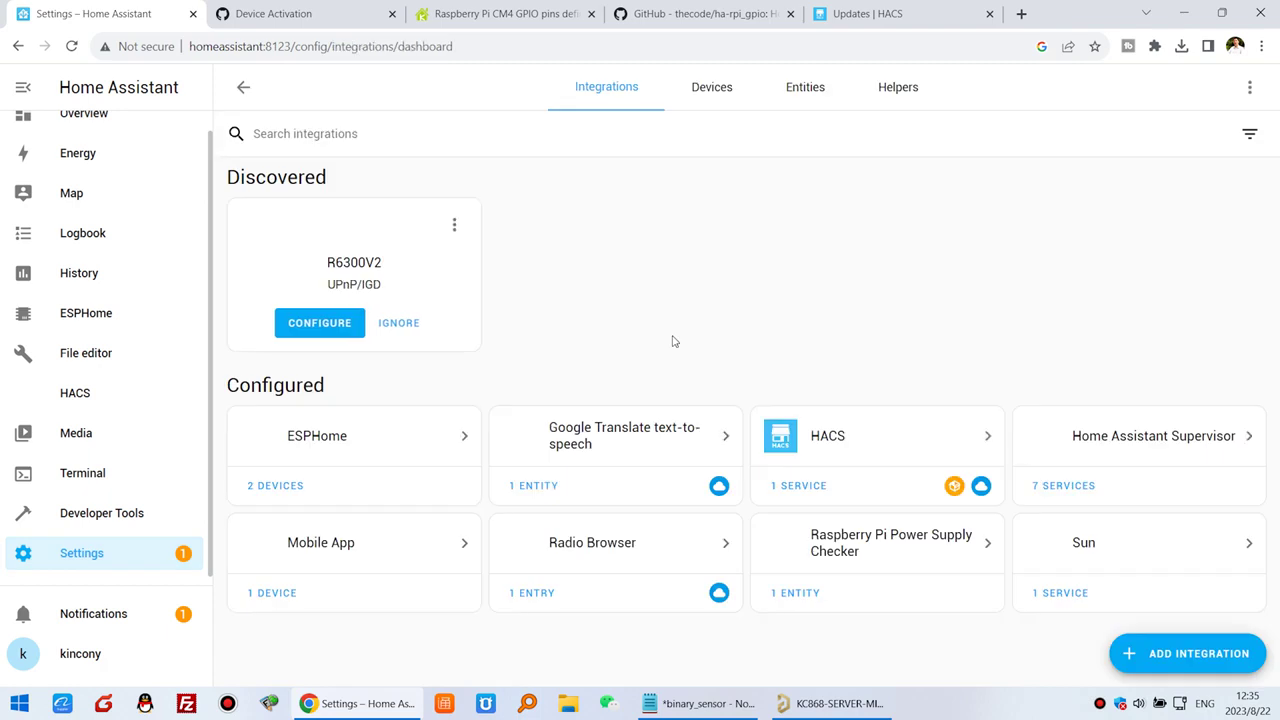
click(812, 96)
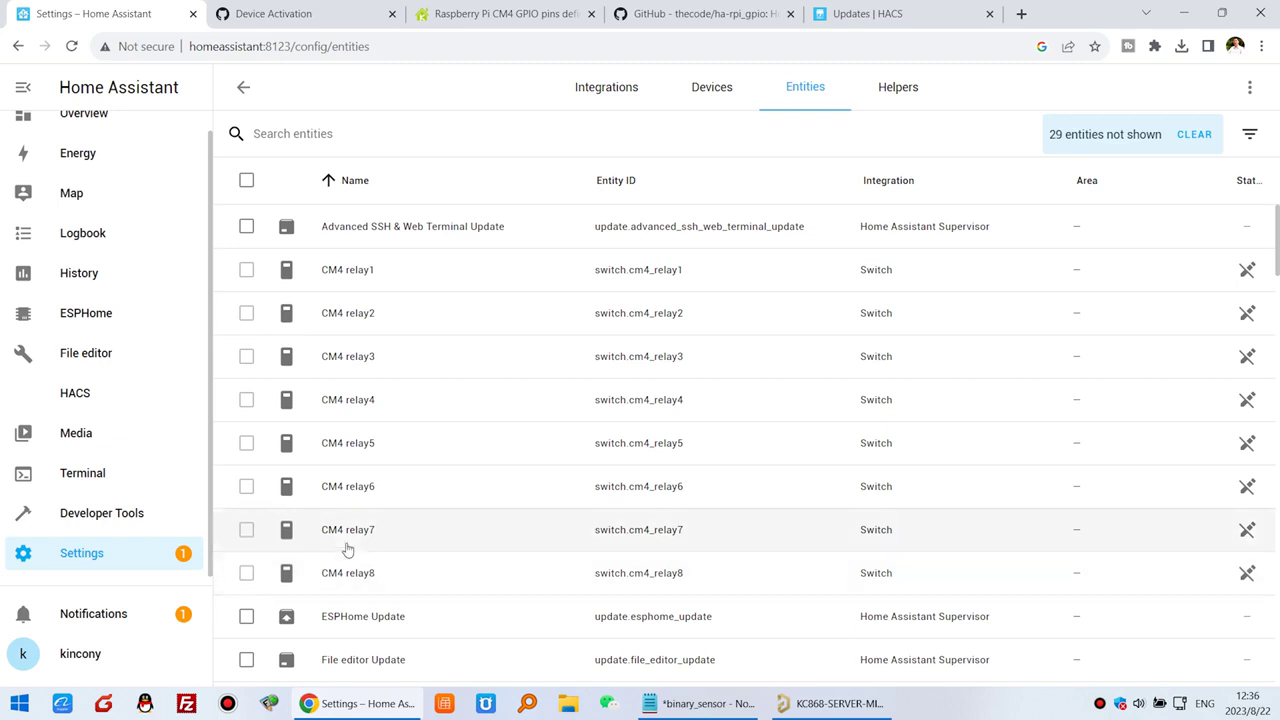
- Edit the Overview dashboard and add a view titled "KinCony Server Mini" with the default Masonry type
scroll(150, 170, up, 1)
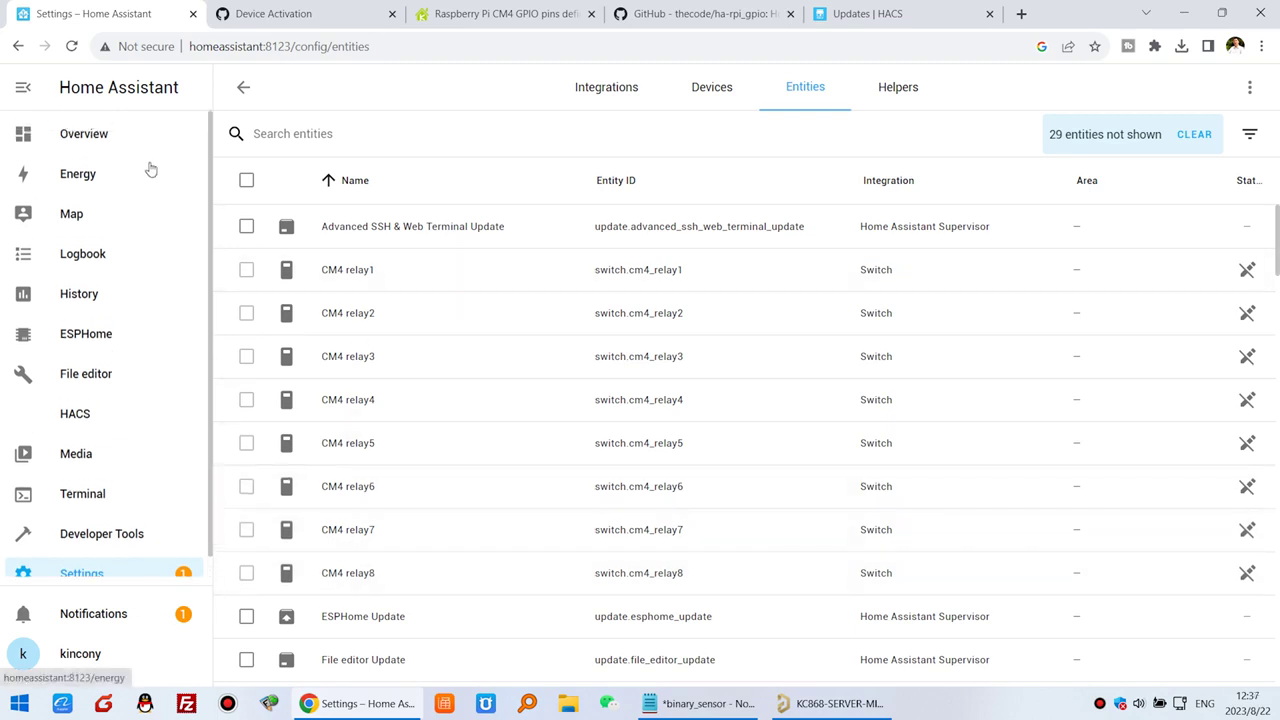
click(100, 140)
click(1230, 88)
click(1205, 136)
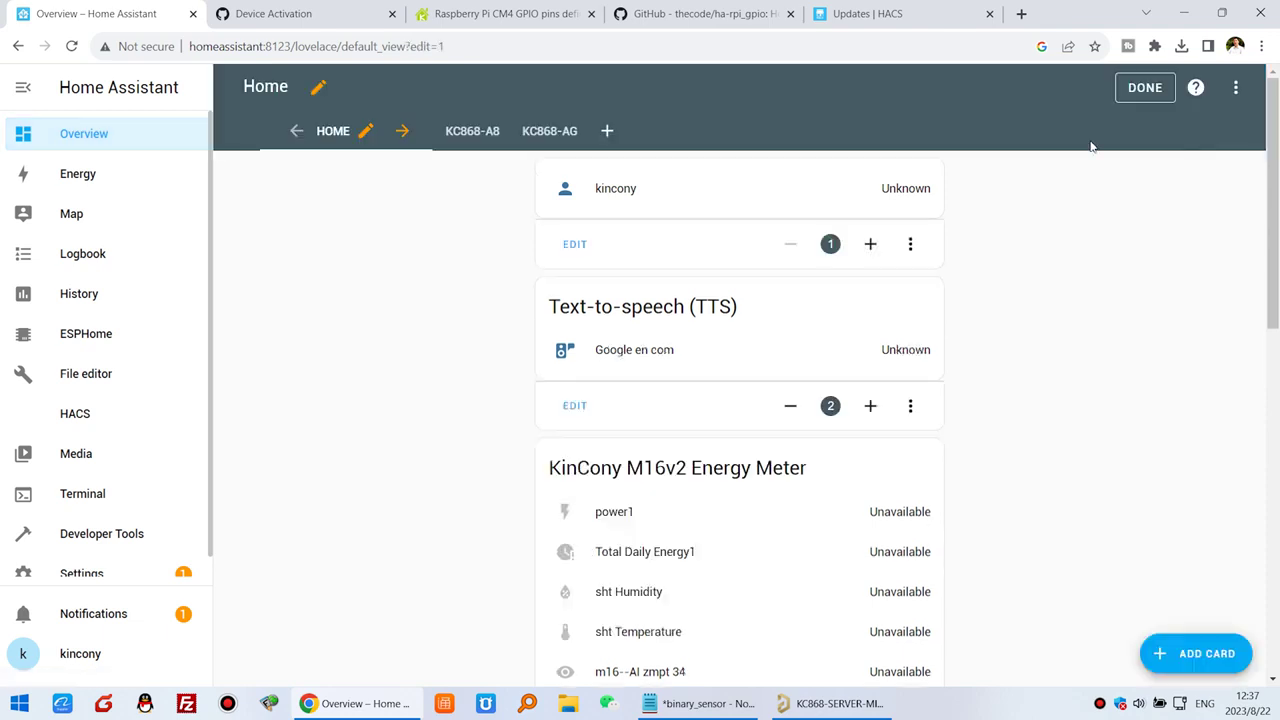
click(605, 132)
click(480, 250)
text(C)
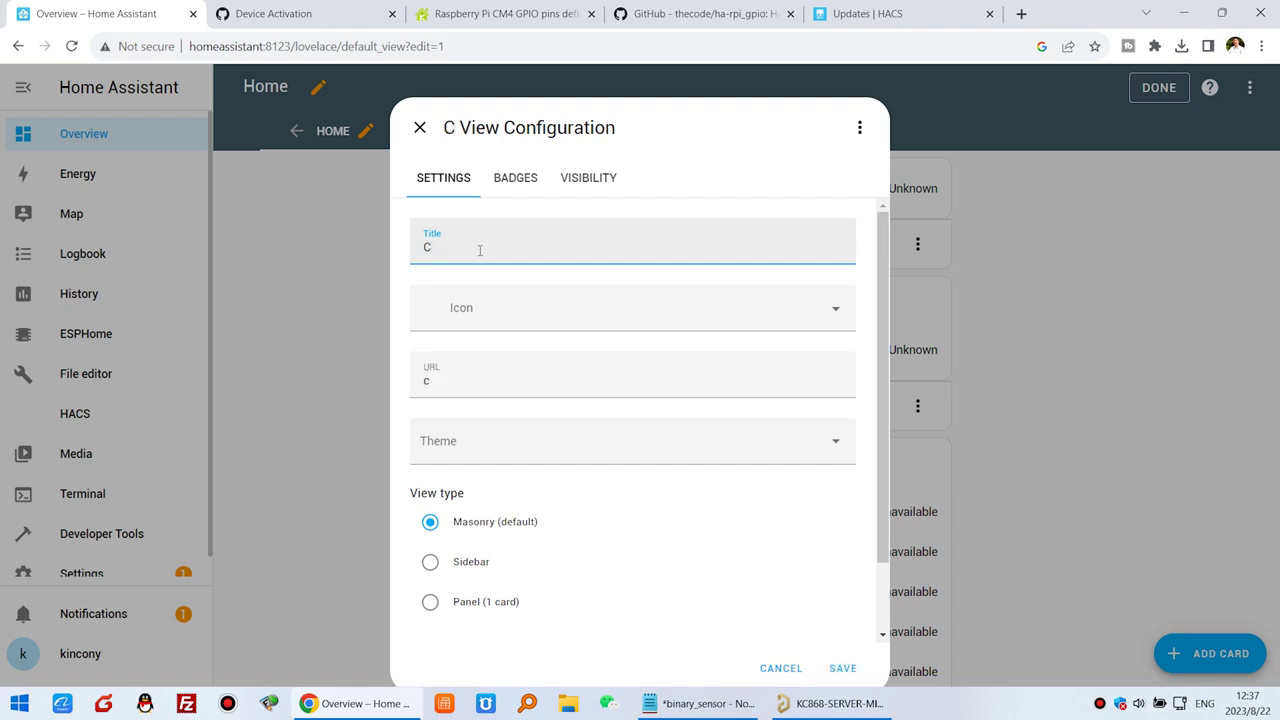
key(BackSpace)
text(Kin)
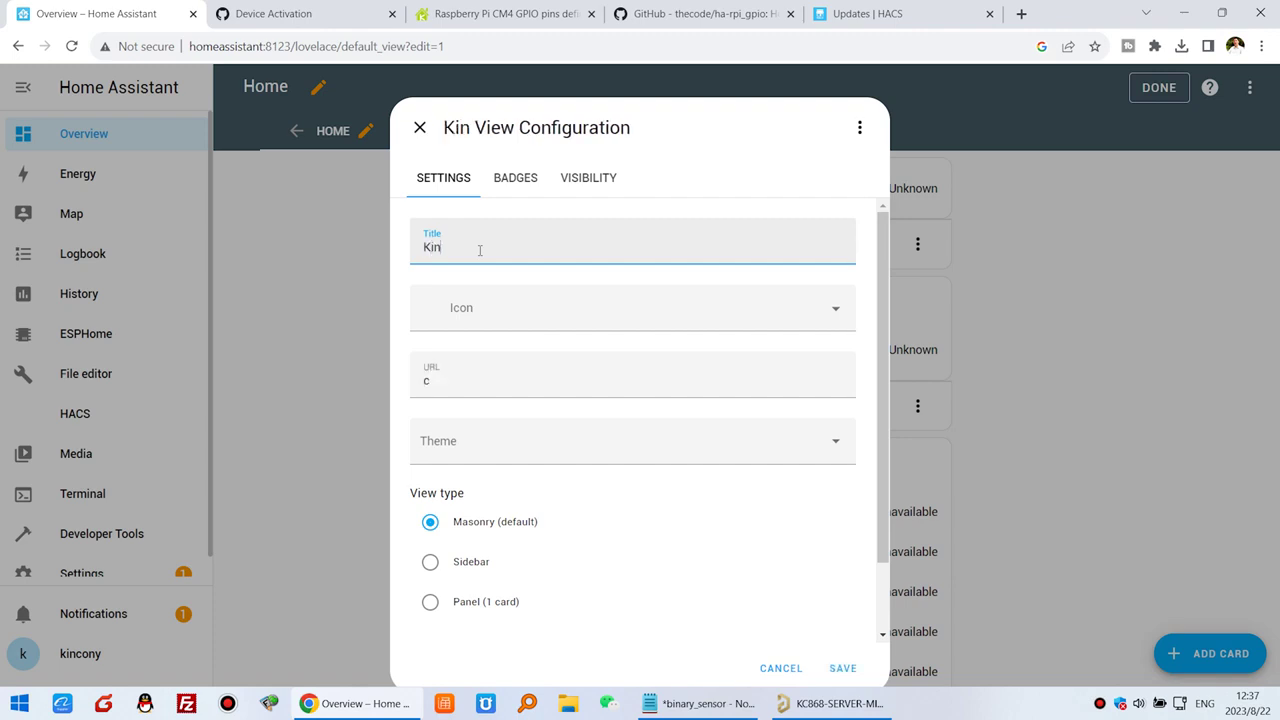
text(Cony Se)
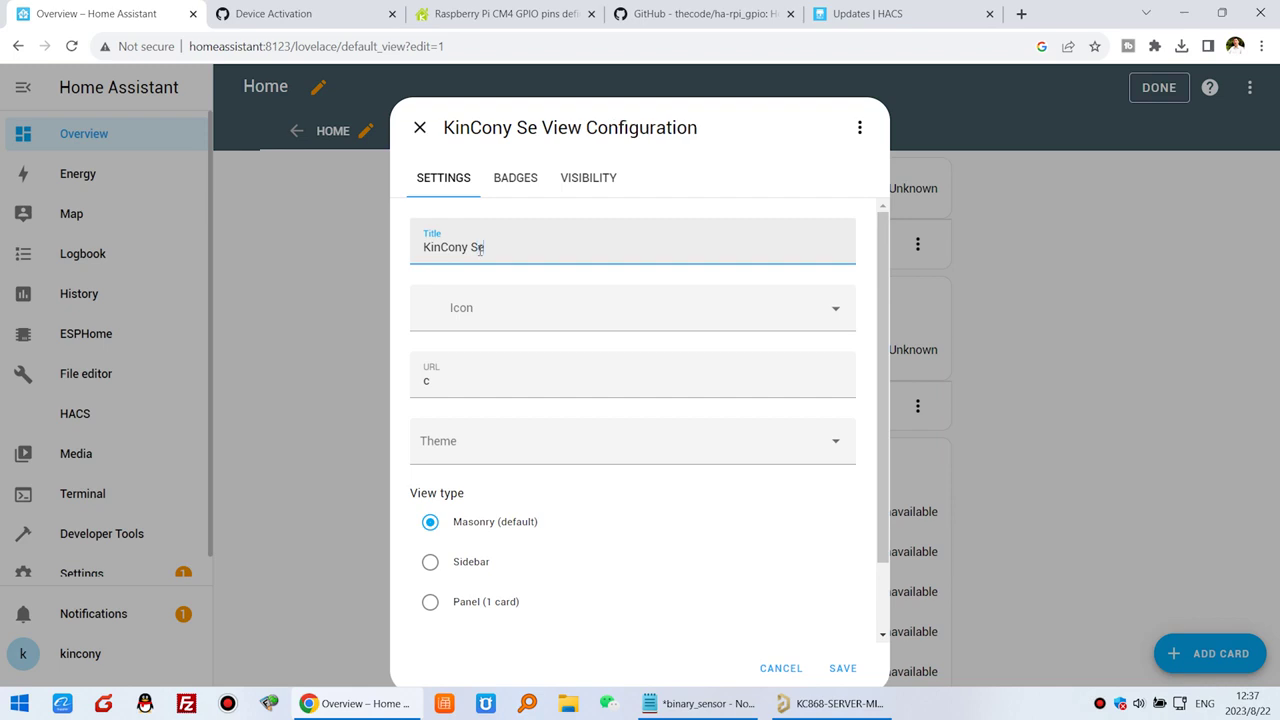
text(rver Mini)
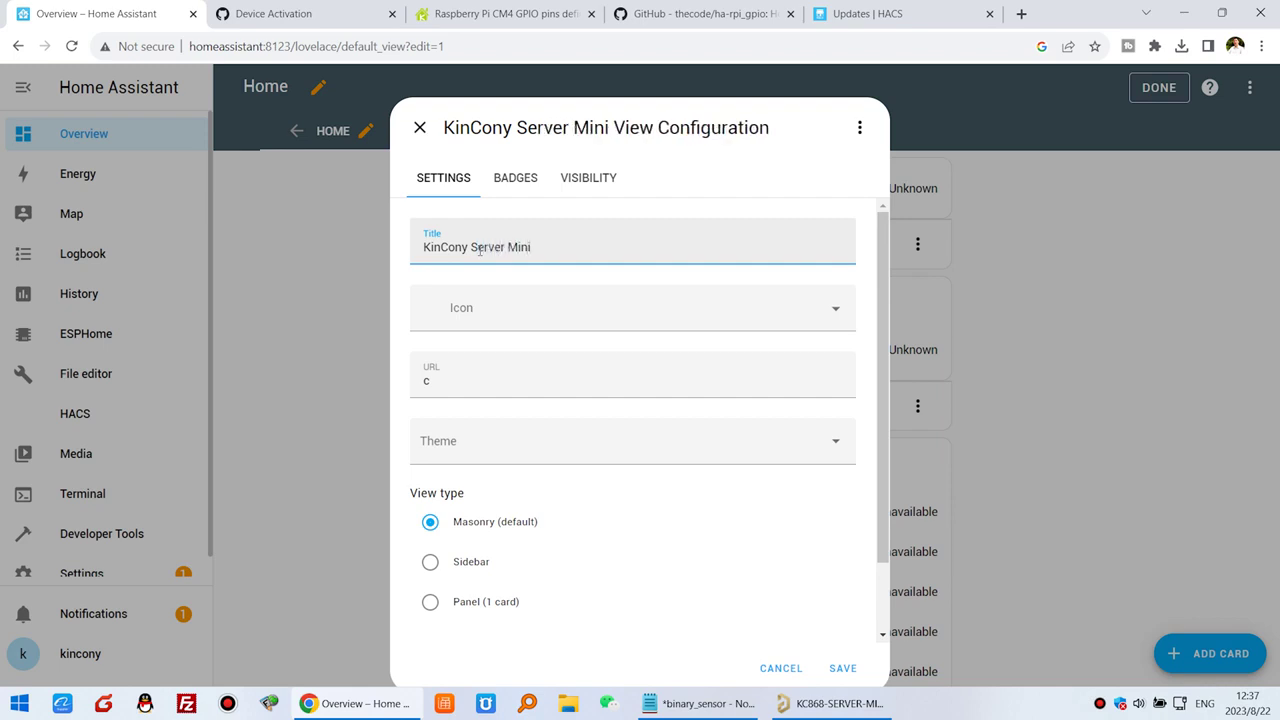
click(844, 670)
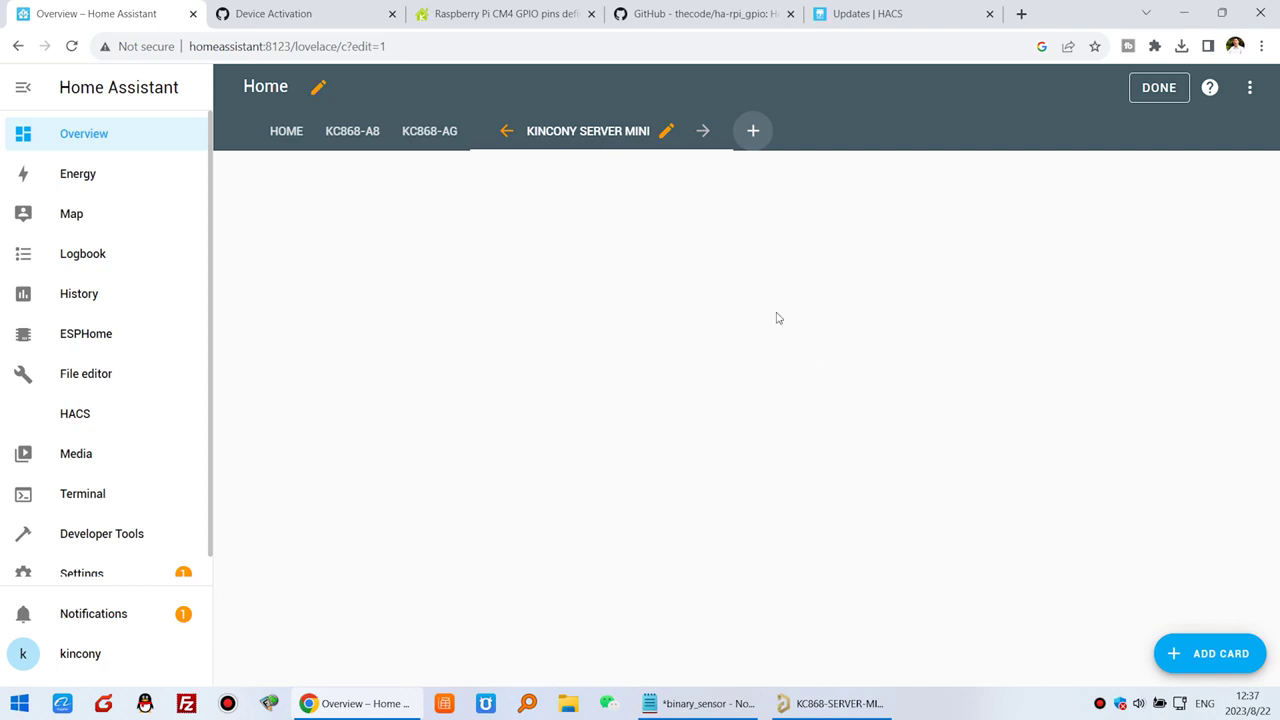
- Start an Entities card in the KinCony Server Mini view and title it "Relay Output"
click(1219, 655)
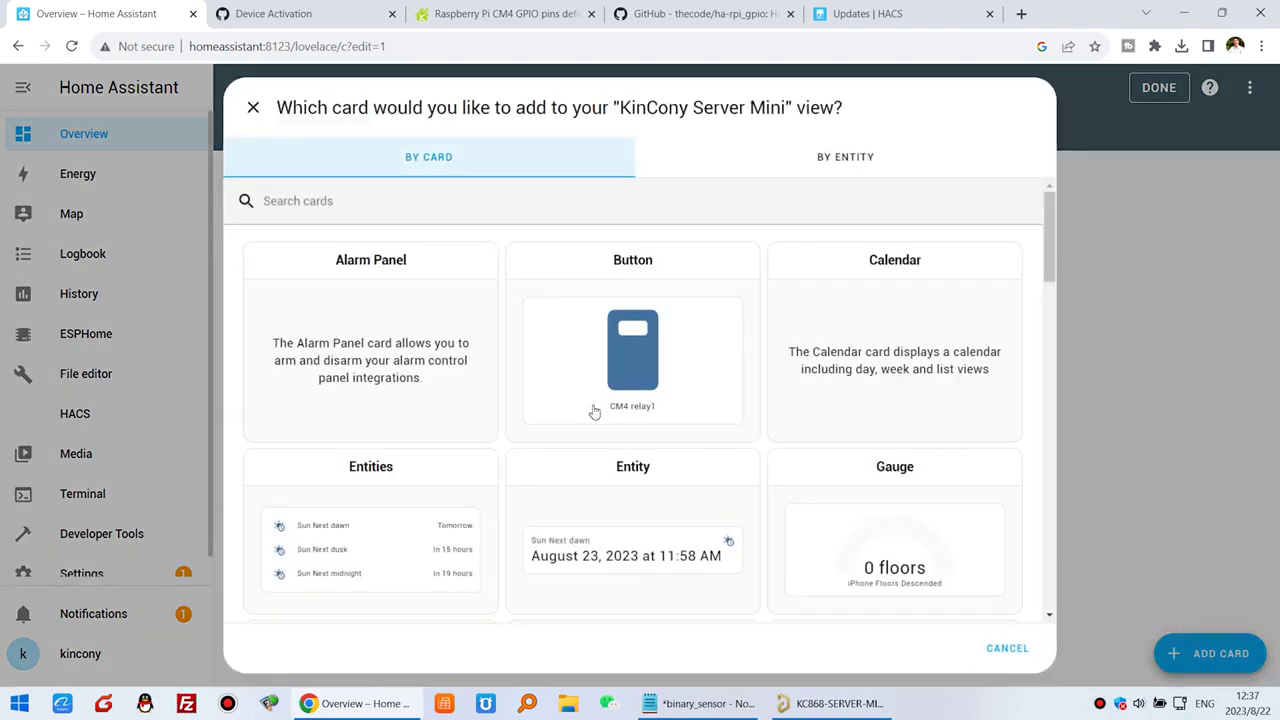
click(391, 540)
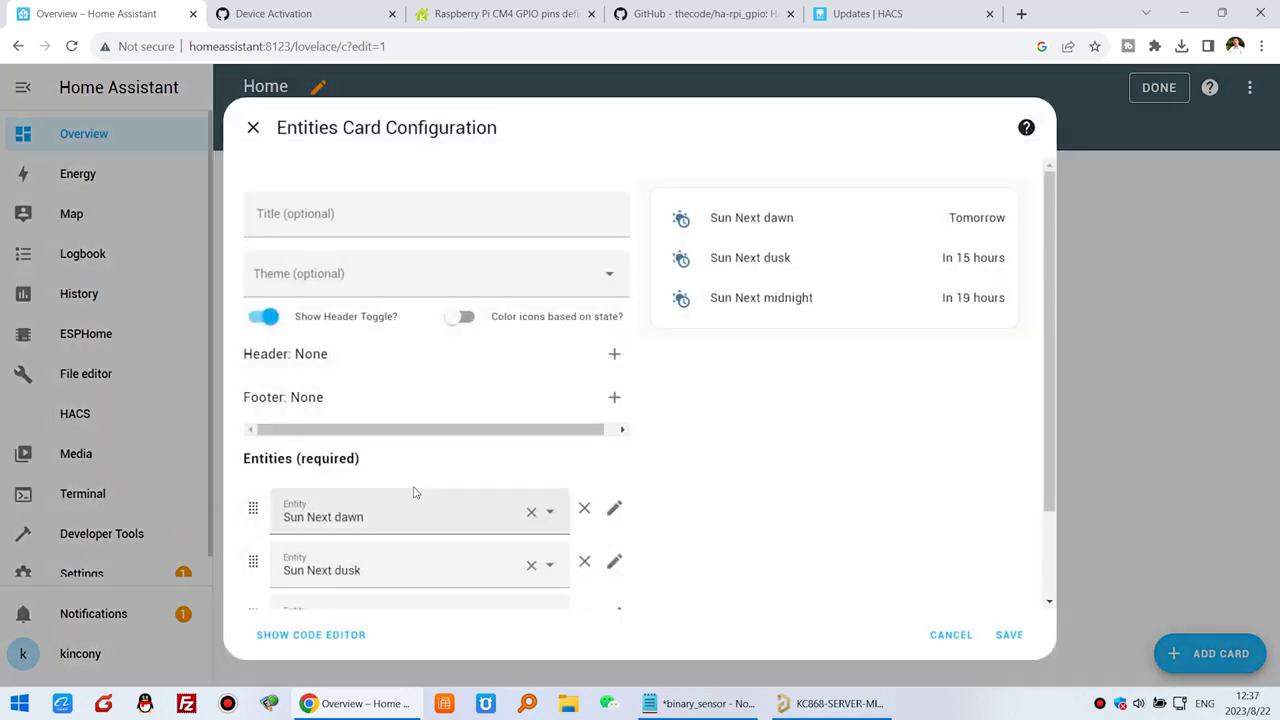
click(332, 223)
text(Relzay)
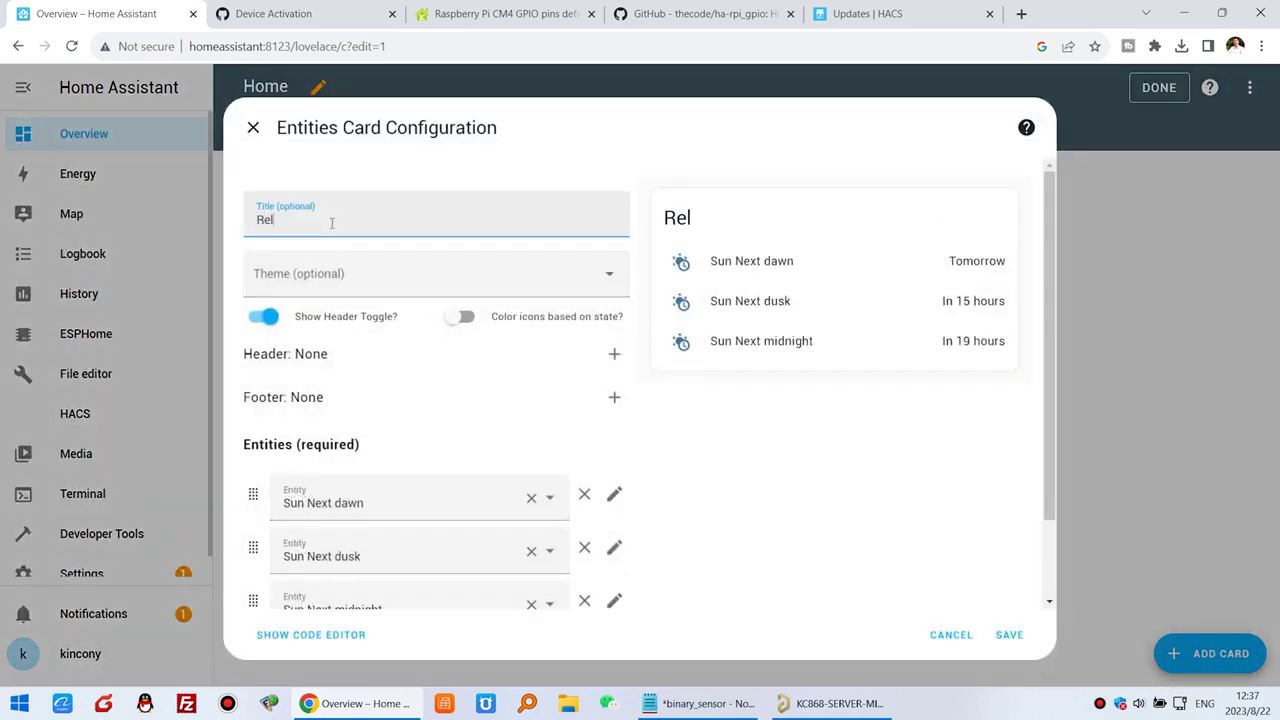
key(BackSpace)
key(BackSpace)
key(BackSpace)
text(ay)
text( OUou)
key(BackSpace)
key(BackSpace)
key(BackSpace)
text(utput)
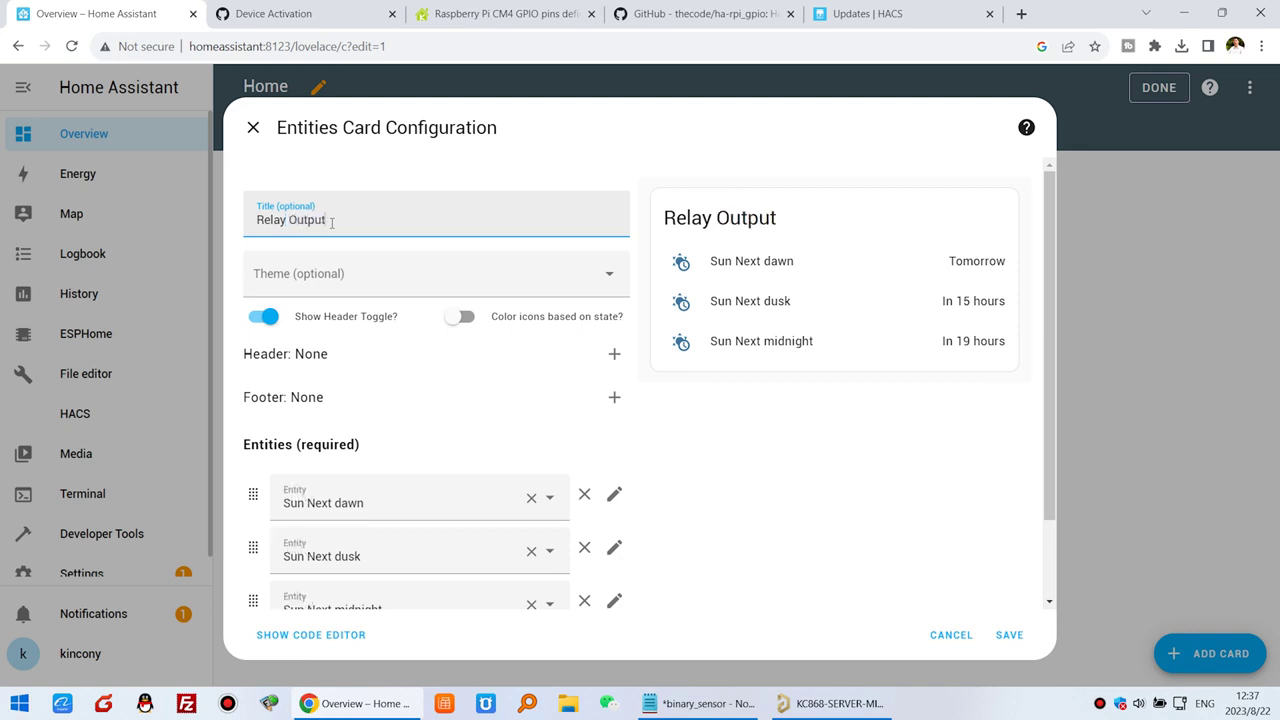
- Replace the three default Sun entities in the Relay Output card with CM4 relay1
click(532, 498)
click(533, 500)
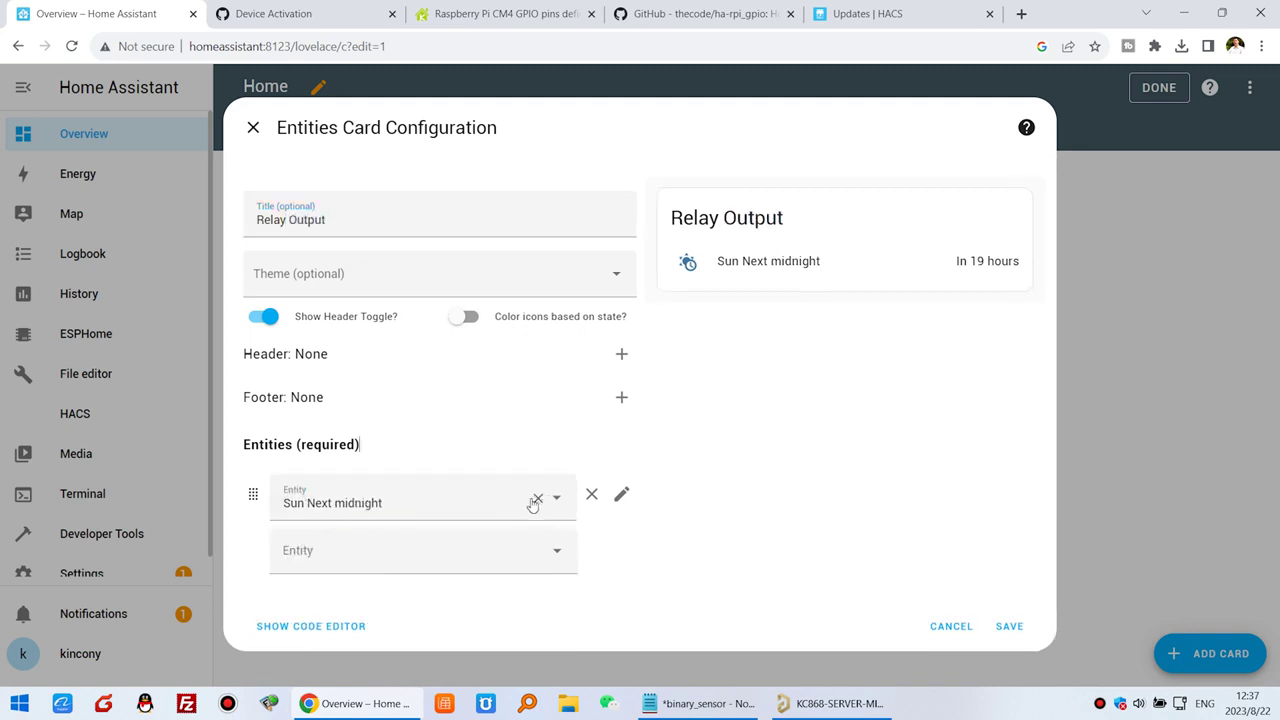
click(536, 499)
click(374, 496)
text(CM)
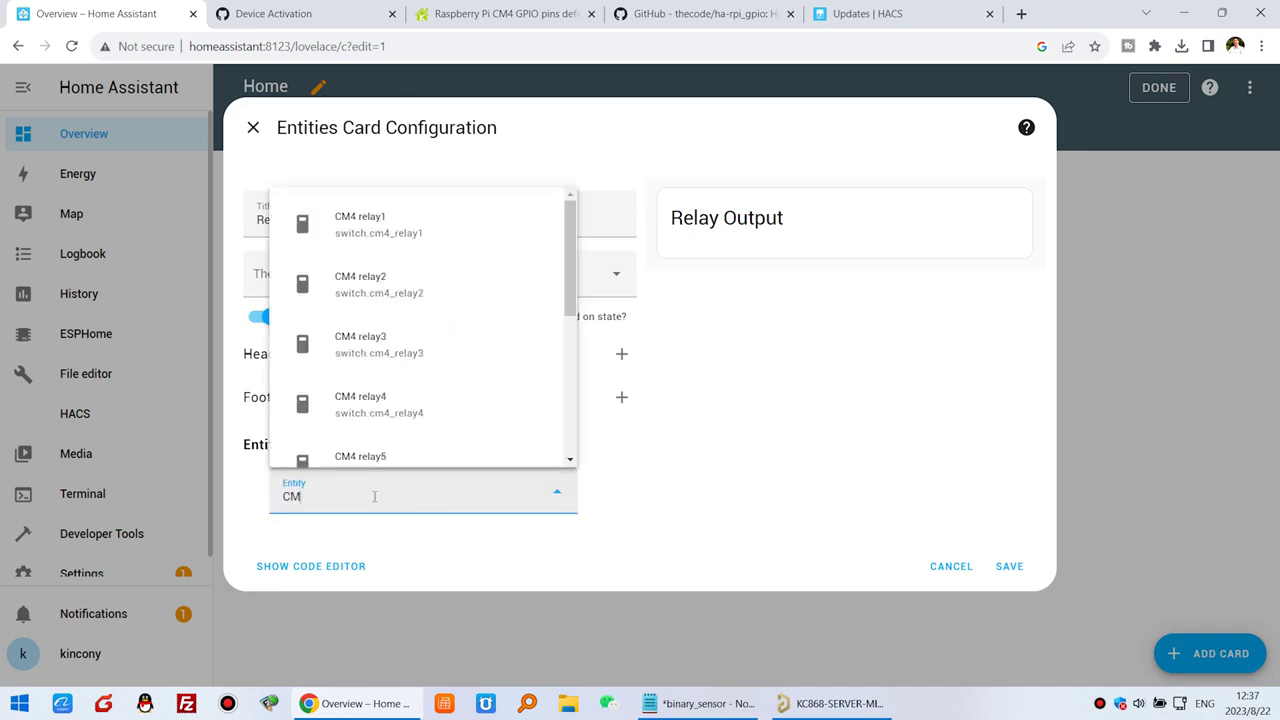
click(414, 223)
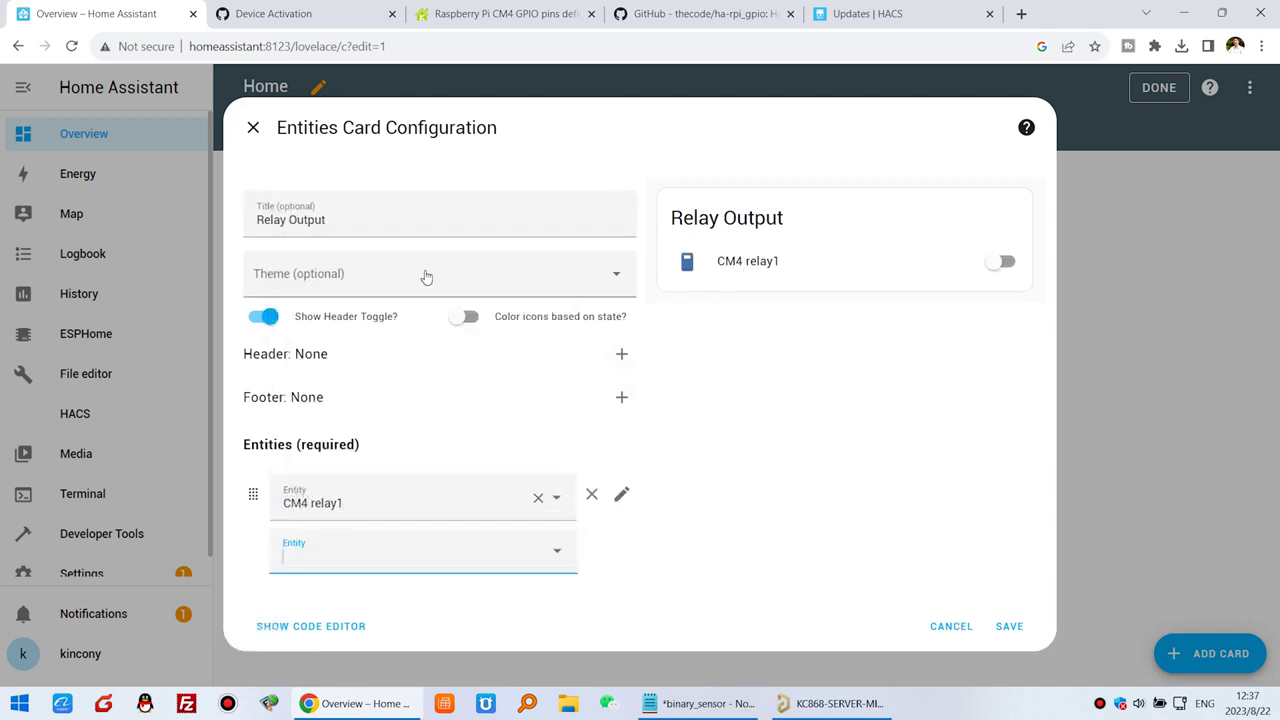
- Add CM4 relay2, CM4 relay3 and CM4 relay4 to the Relay Output card's entities
click(414, 557)
click(388, 408)
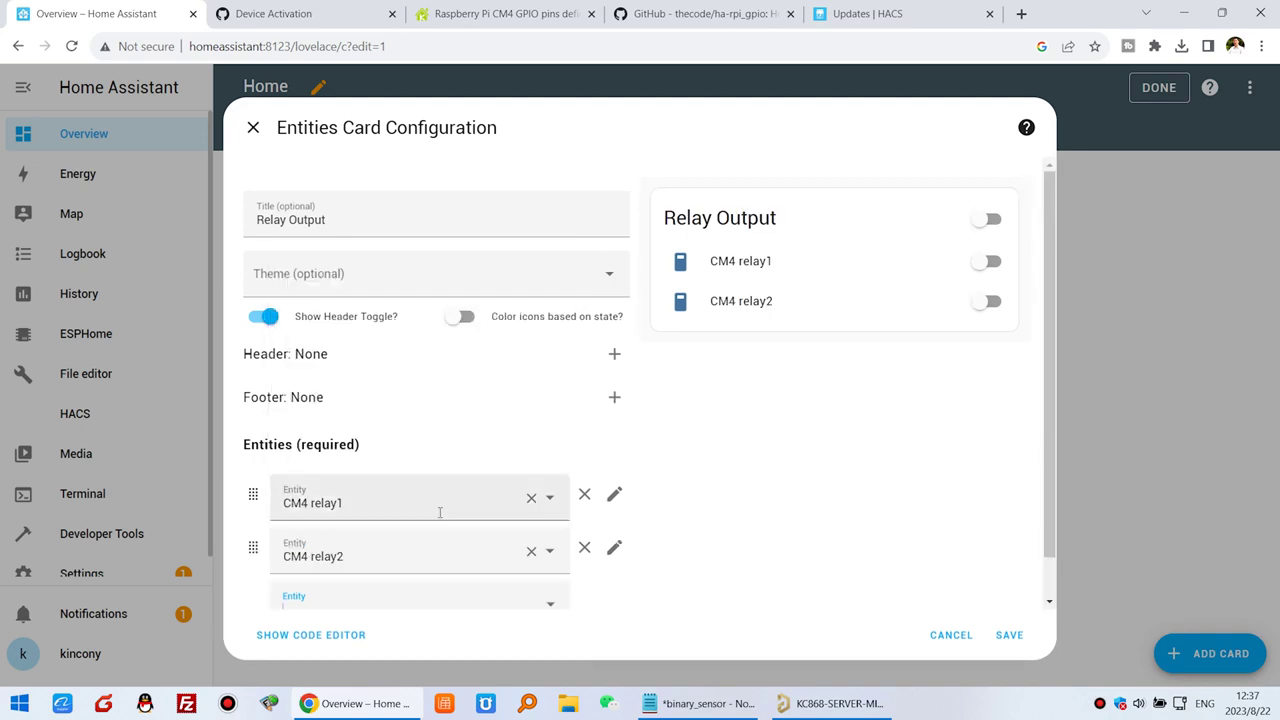
click(382, 590)
click(391, 517)
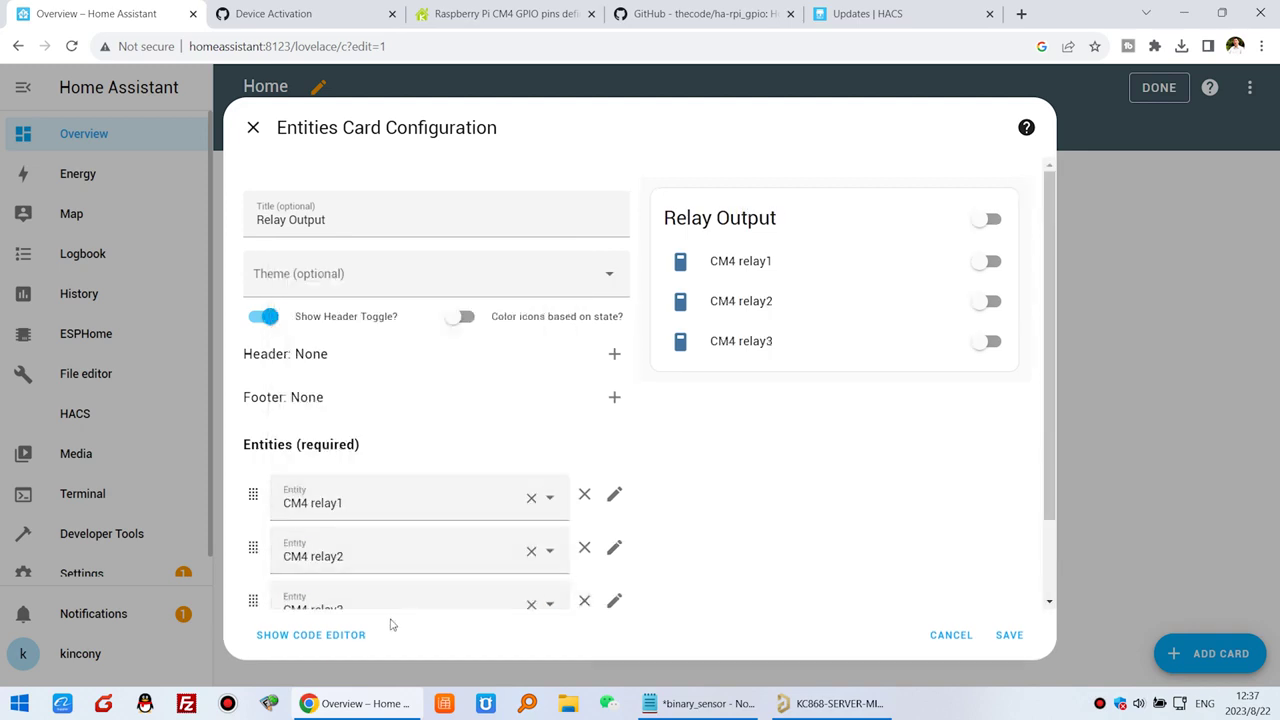
click(389, 557)
click(392, 490)
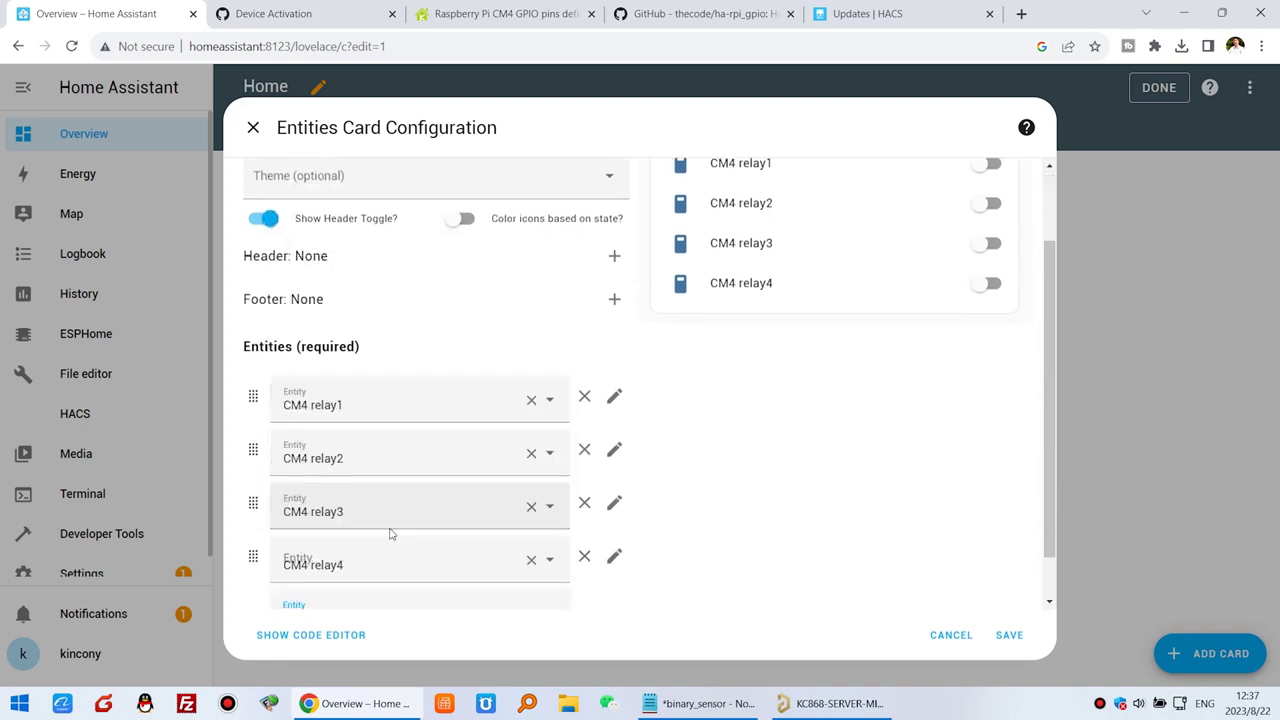
- Add CM4 relay5 and CM4 relay6 to the Relay Output card's entities
click(366, 564)
scroll(385, 475, down, 3)
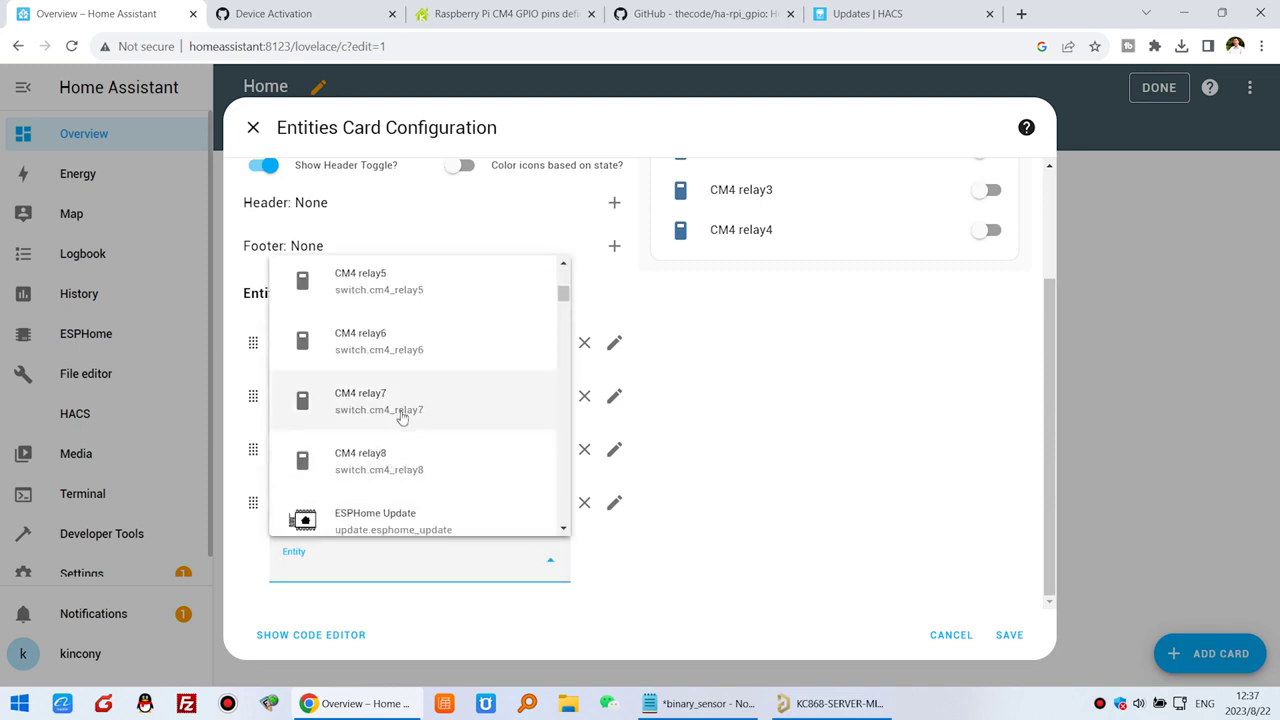
click(409, 307)
click(366, 568)
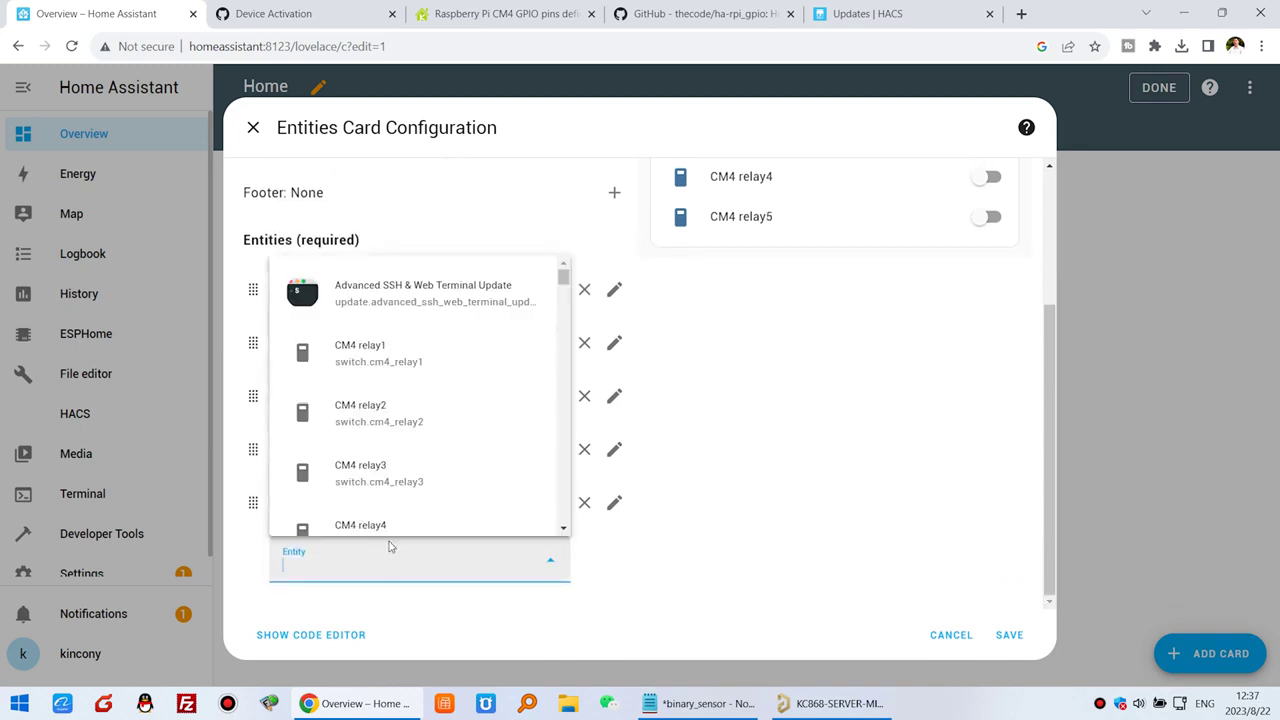
scroll(406, 414, down, 4)
scroll(408, 320, up, 2)
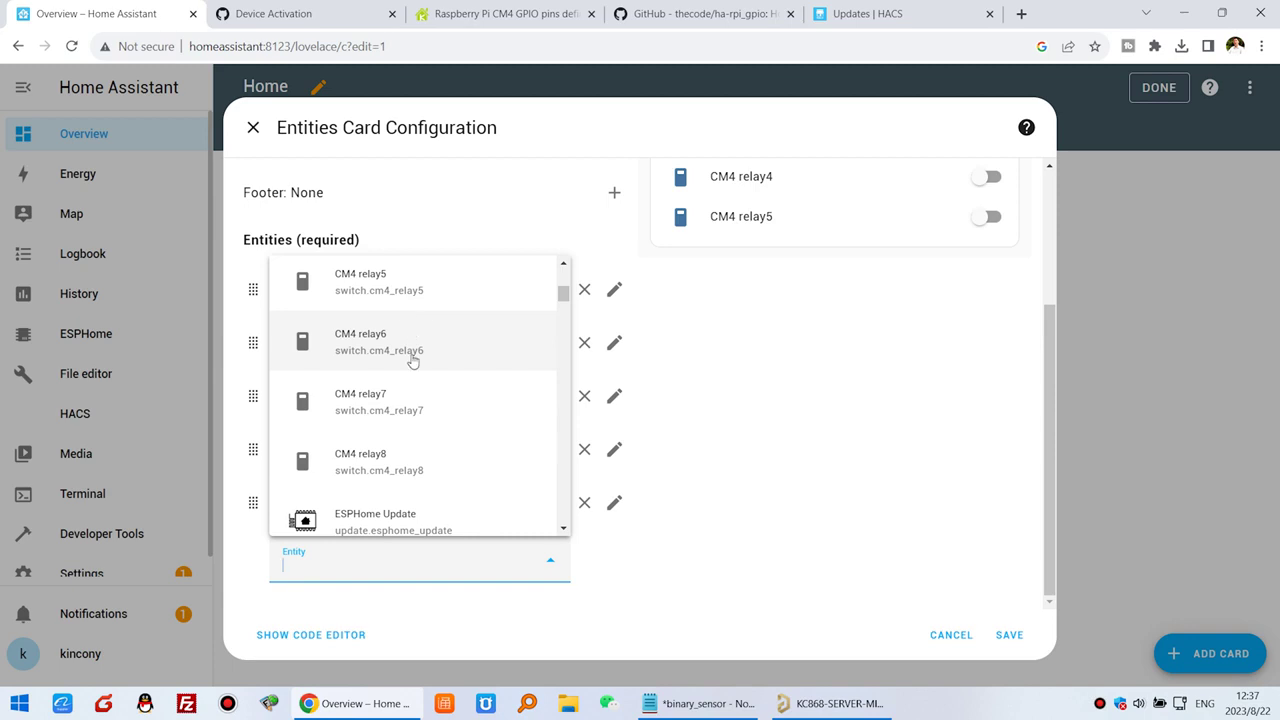
click(414, 352)
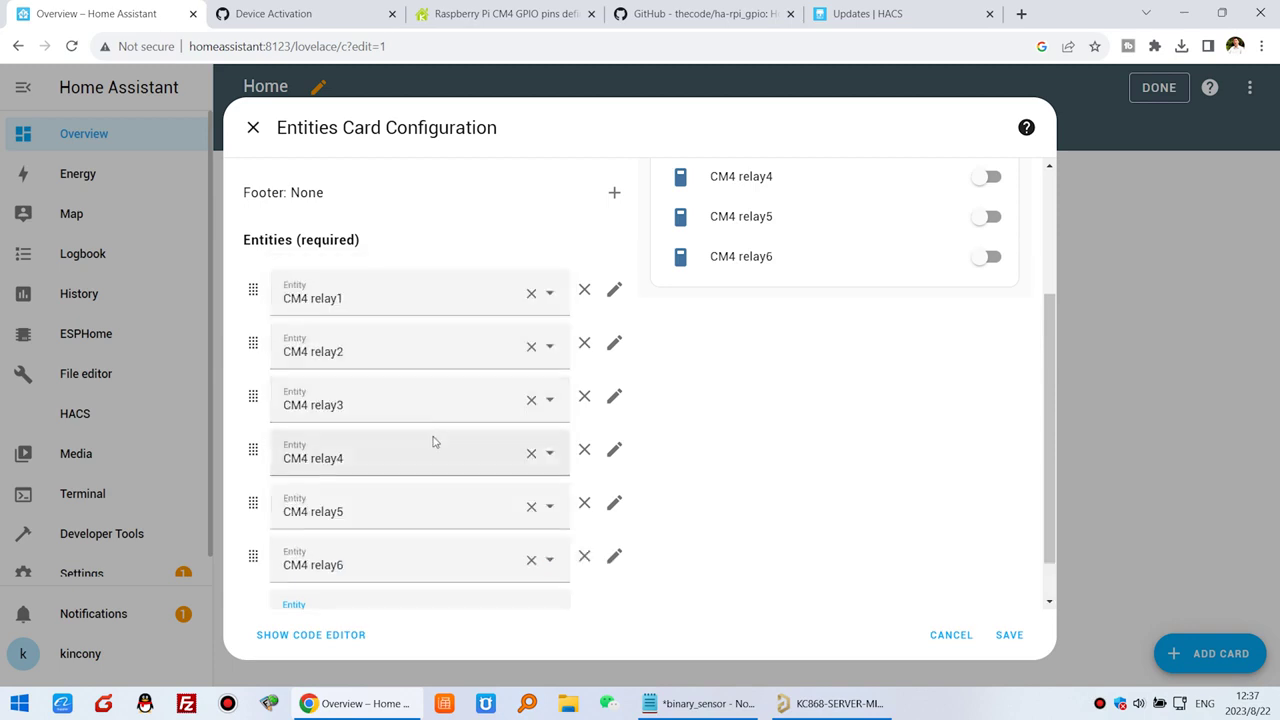
- Add CM4 relay7 and CM4 relay8 to the Relay Output card and save the card
click(380, 563)
scroll(414, 403, down, 2)
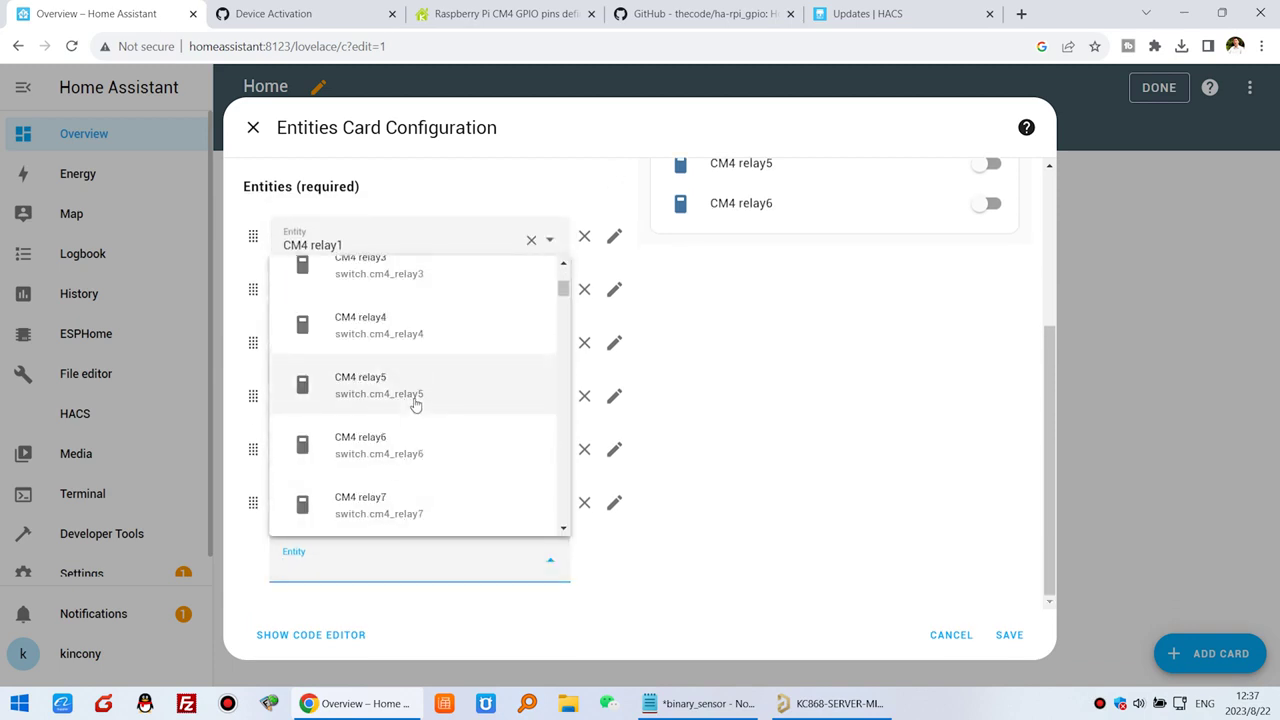
click(407, 497)
click(363, 565)
scroll(437, 446, down, 3)
click(432, 443)
scroll(946, 486, up, 3)
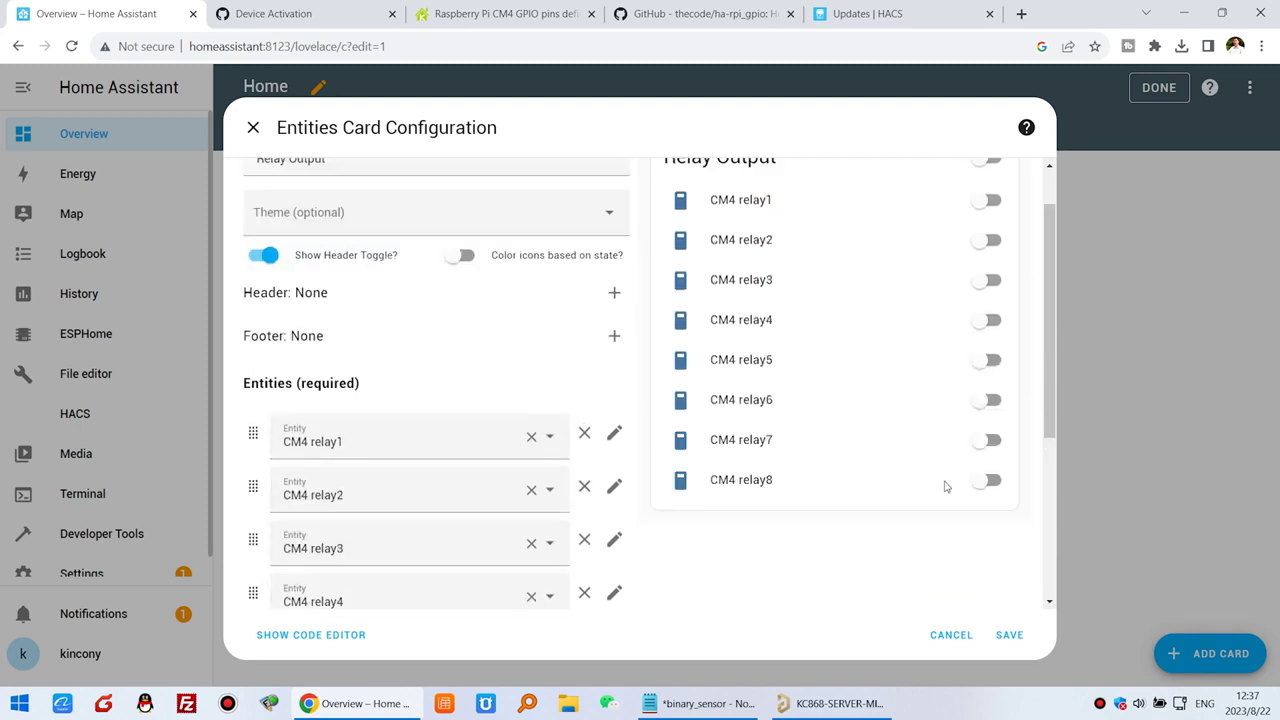
scroll(951, 480, down, 1)
scroll(951, 480, up, 2)
click(1008, 634)
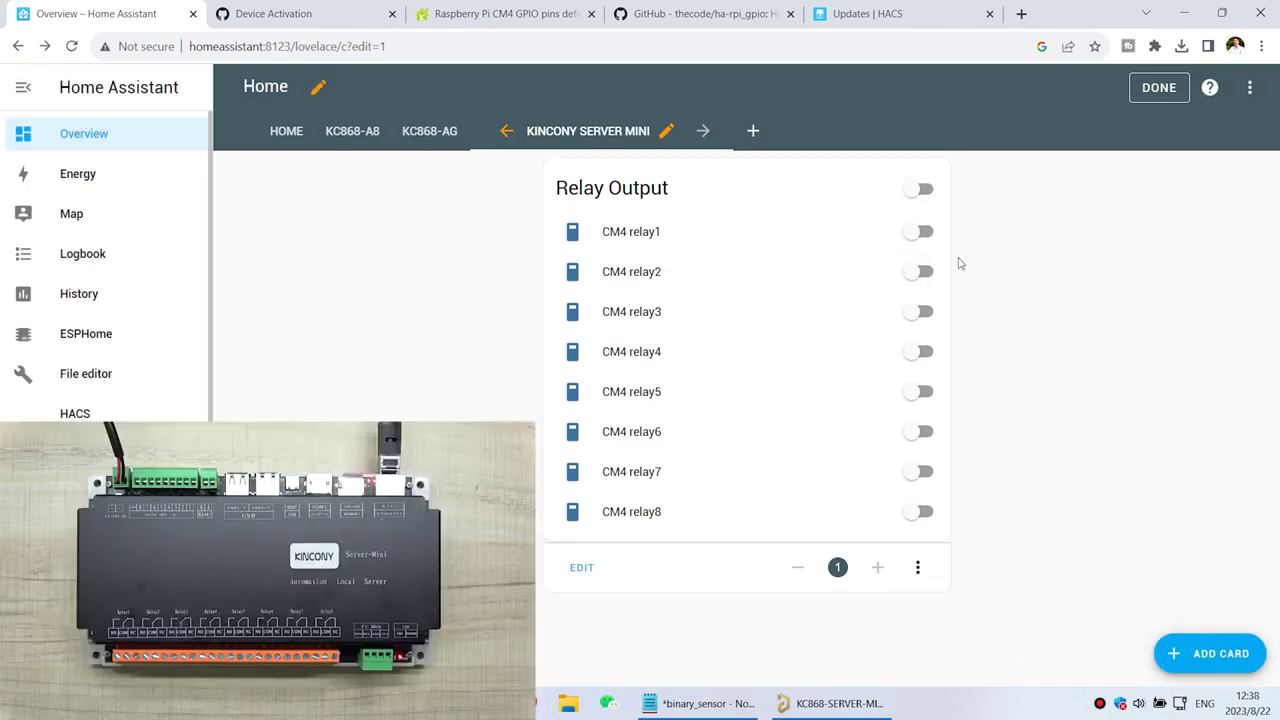
- Test CM4 relay1 by switching it on and off repeatedly, and switch all relays on and off together
click(918, 232)
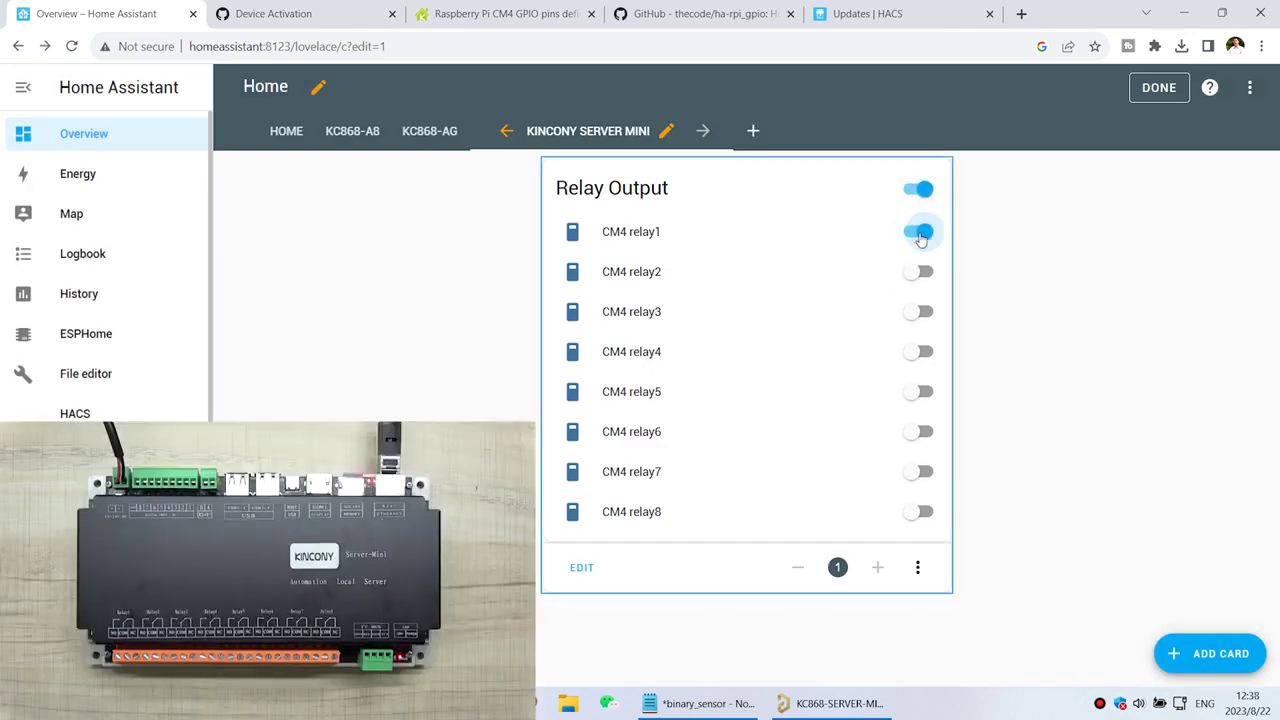
click(919, 234)
click(919, 234)
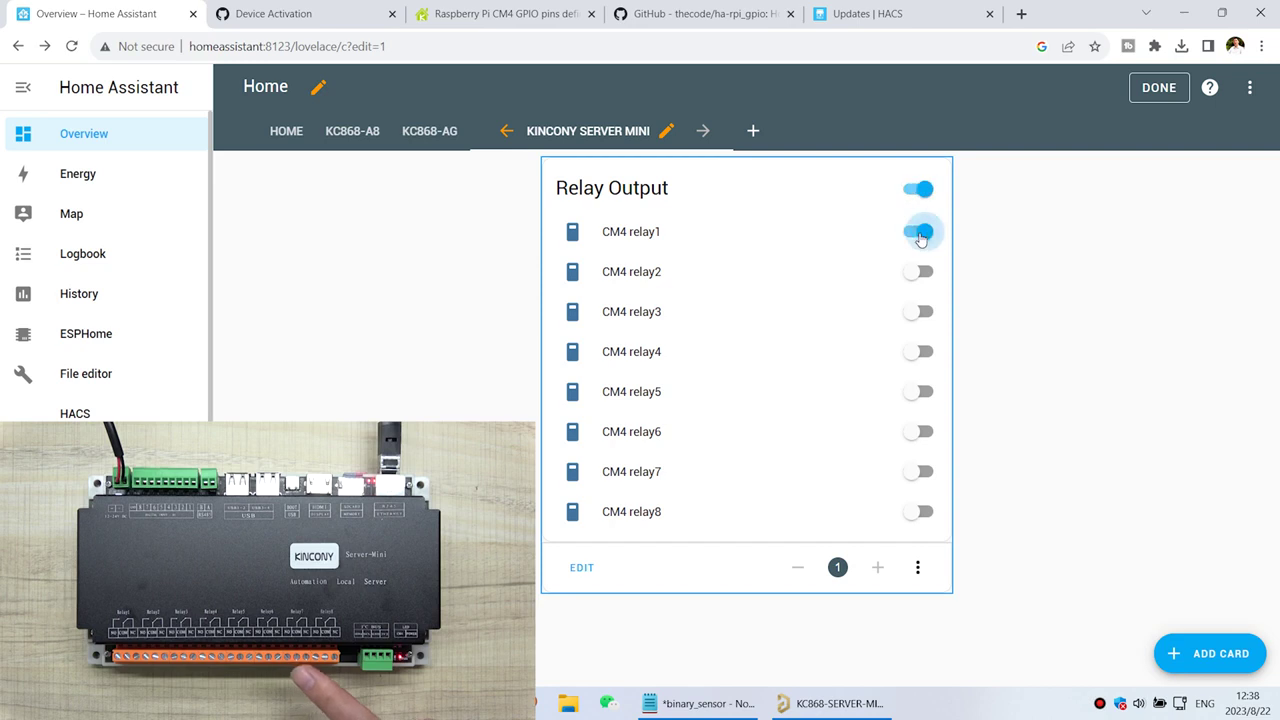
click(919, 234)
click(919, 234)
click(919, 234)
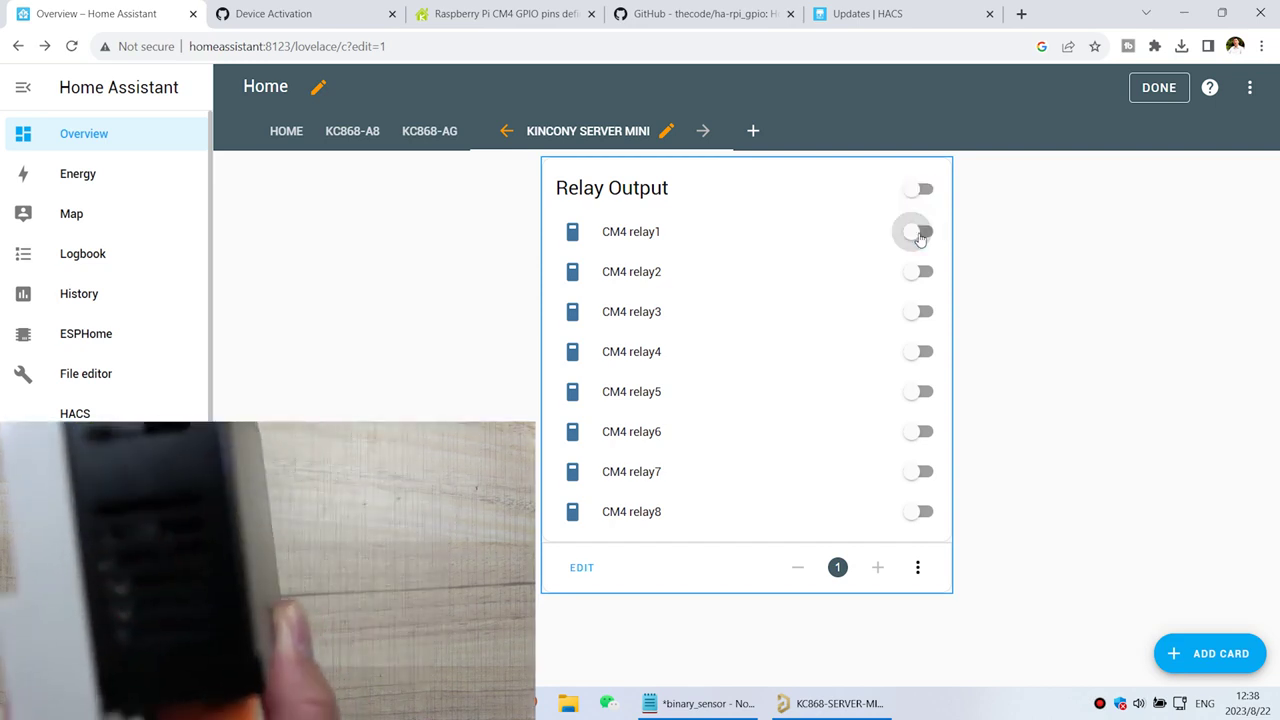
click(919, 234)
click(919, 234)
click(919, 234)
click(919, 234)
click(919, 234)
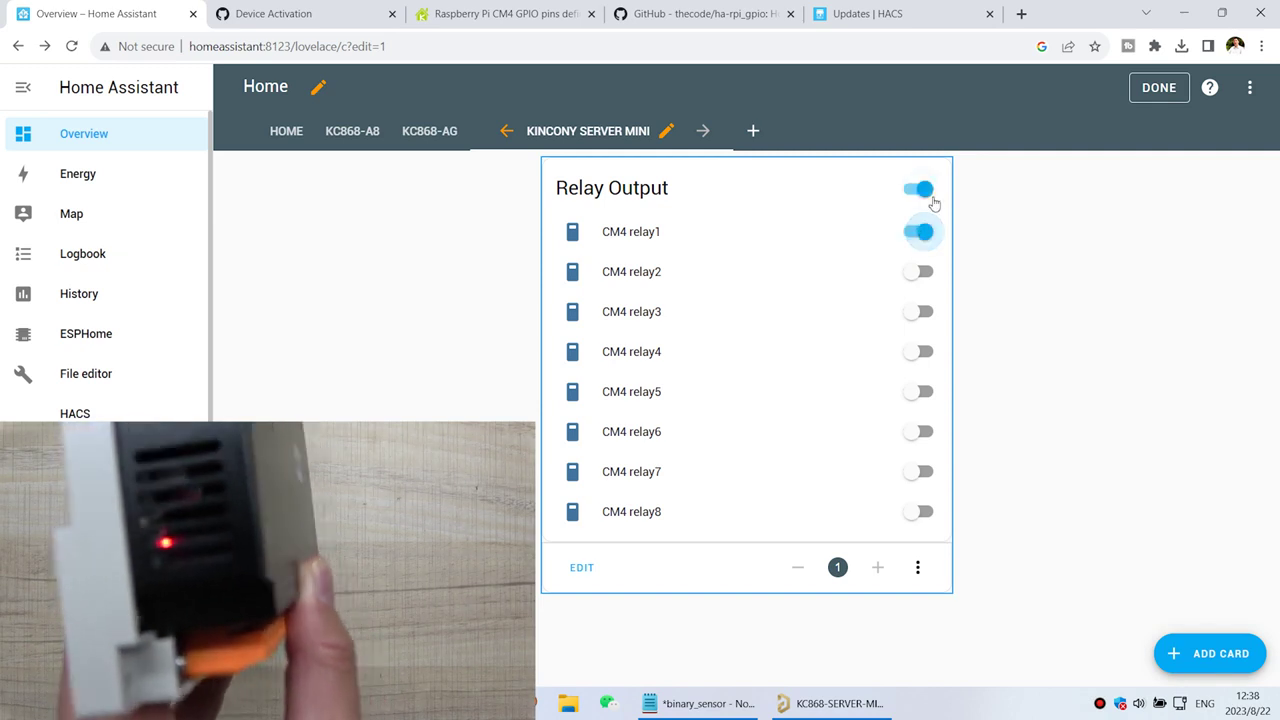
click(919, 234)
click(922, 192)
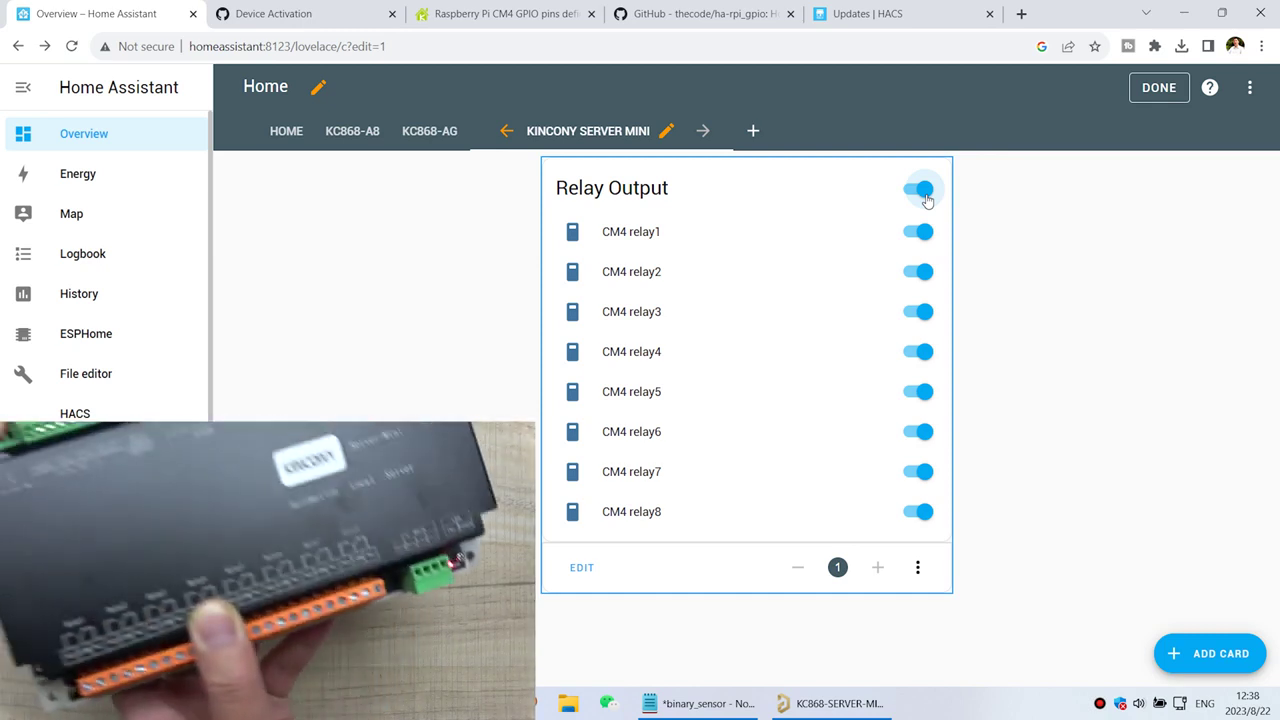
click(925, 195)
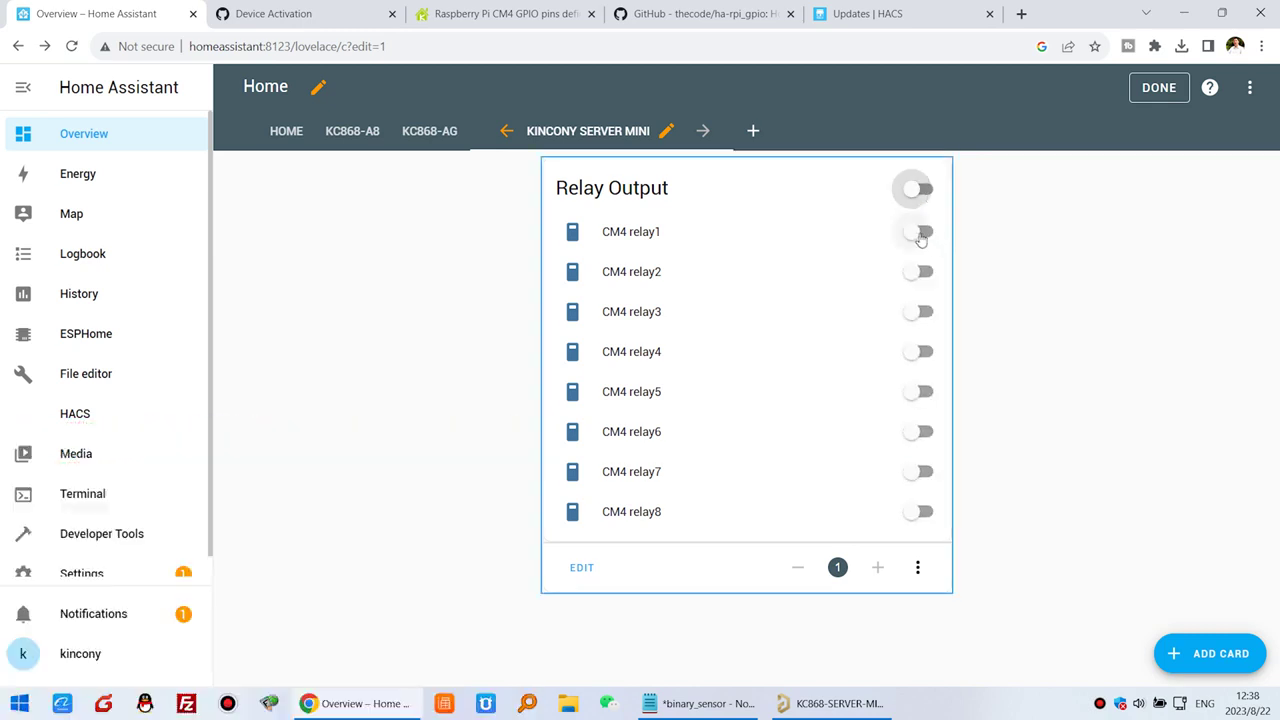
- Switch on CM4 relay1 through CM4 relay8 one by one in the Relay Output card
click(920, 234)
click(915, 273)
click(915, 313)
click(915, 353)
click(922, 395)
click(920, 432)
click(920, 472)
click(920, 512)
- Switch all relays off, on and off again together and finish editing the dashboard
click(918, 193)
click(916, 194)
click(918, 193)
click(1159, 90)
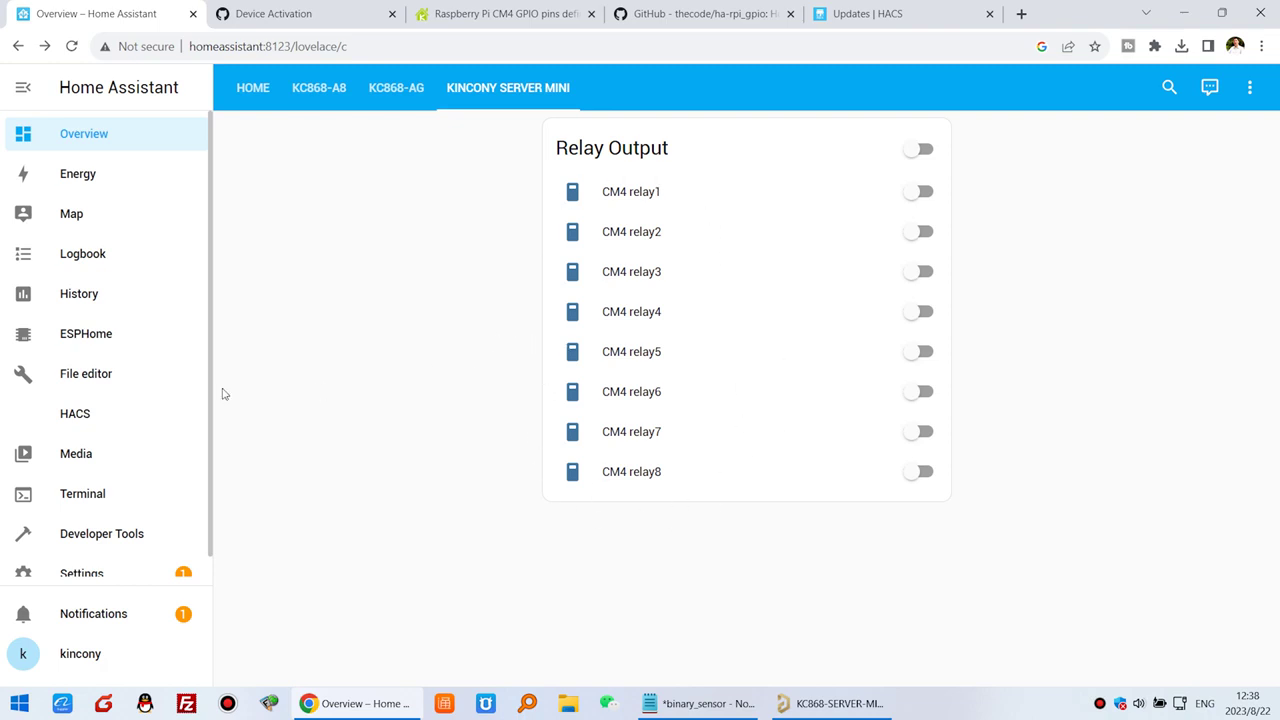
- View the Server-Mini board layout in Altium Designer, and return to Home Assistant to open configuration.yaml in the File editor
click(845, 704)
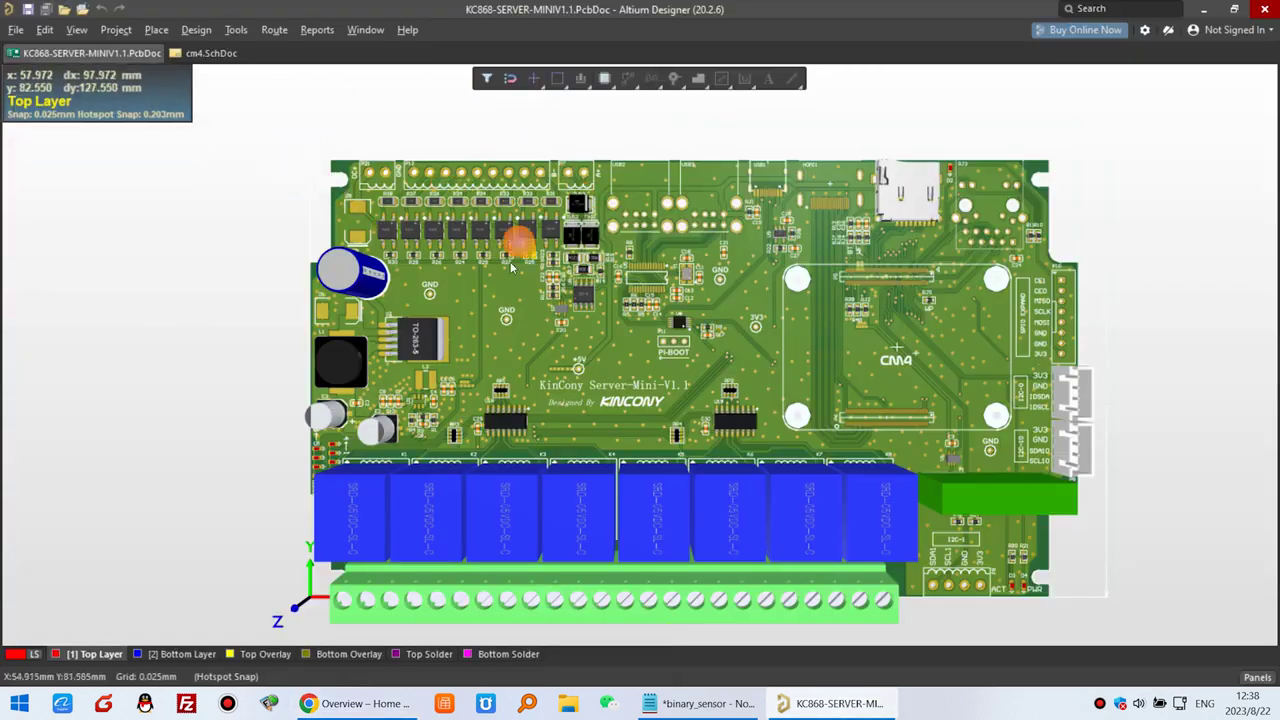
click(360, 704)
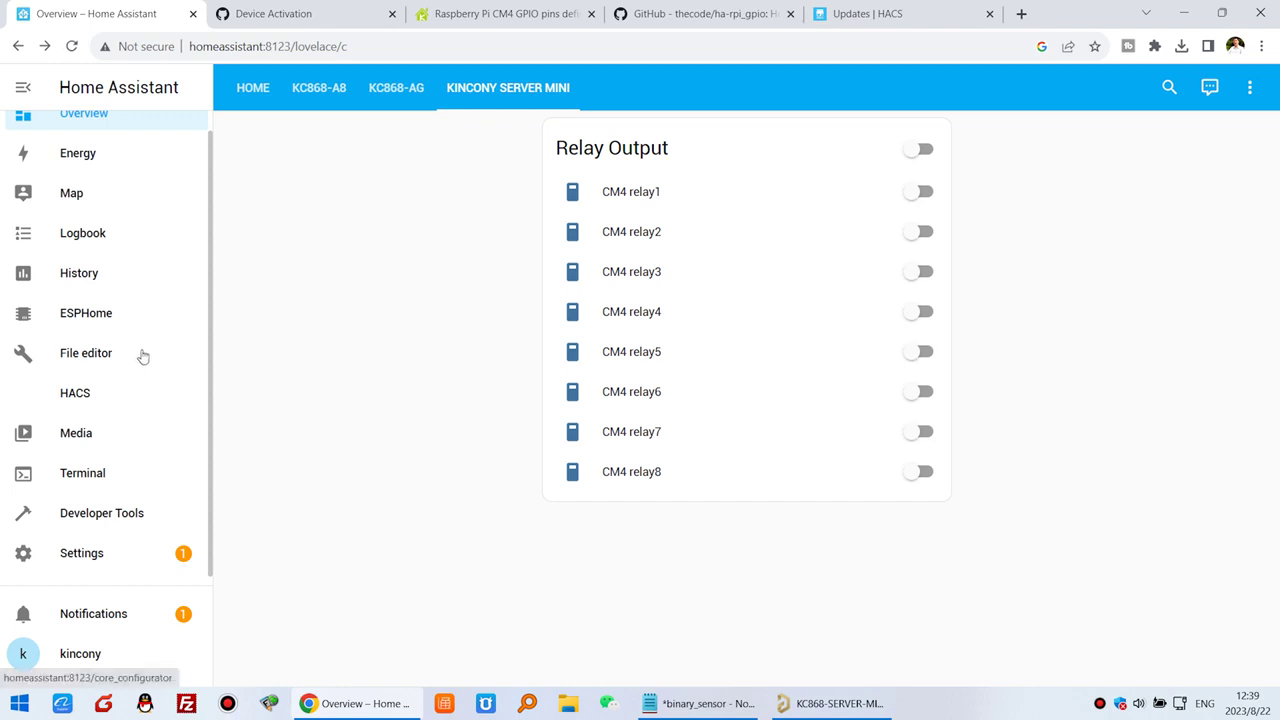
click(100, 358)
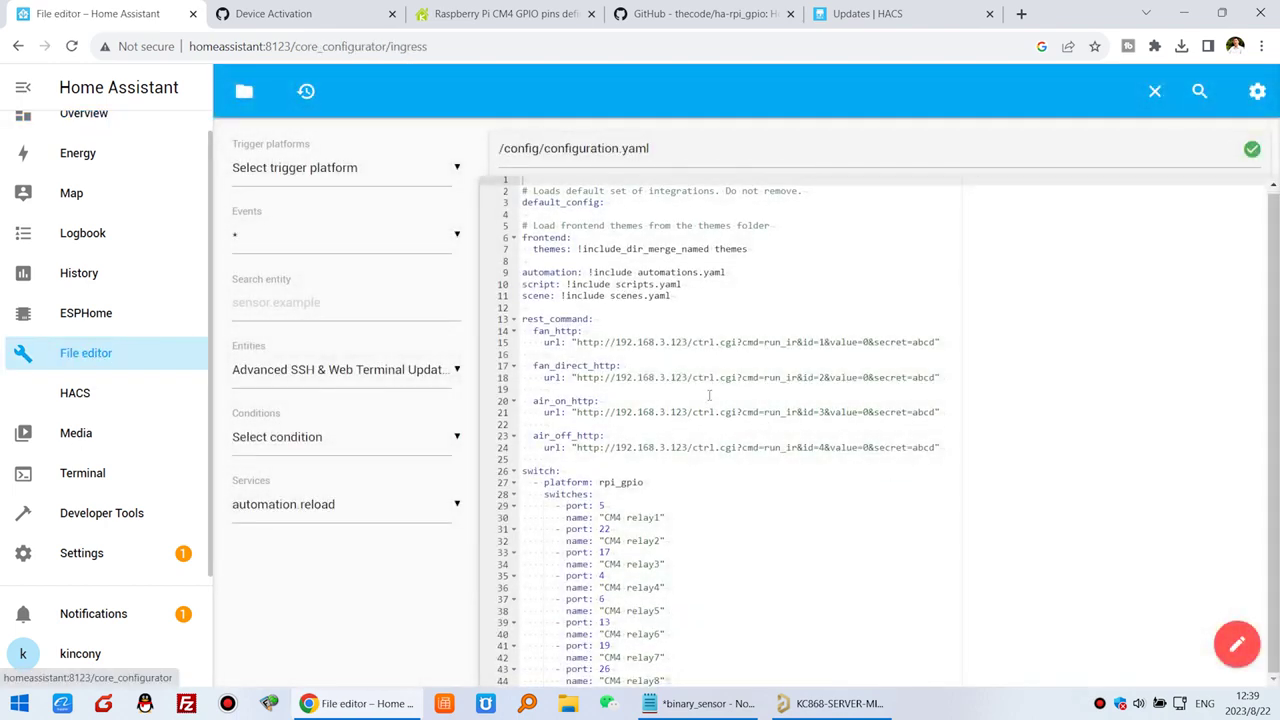
- Copy the sample binary_sensor block from the Notepad notes and paste it below the switch section of configuration.yaml
click(752, 708)
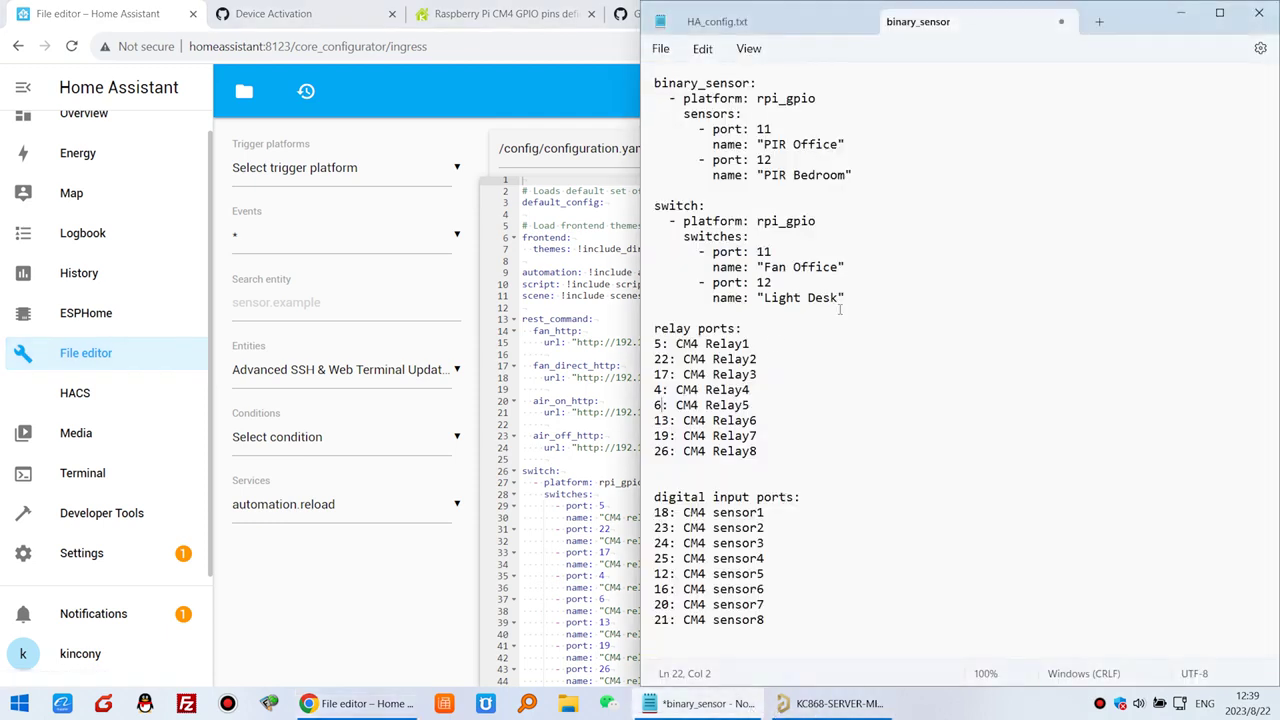
drag(872, 181, 610, 72)
key(ctrl+c)
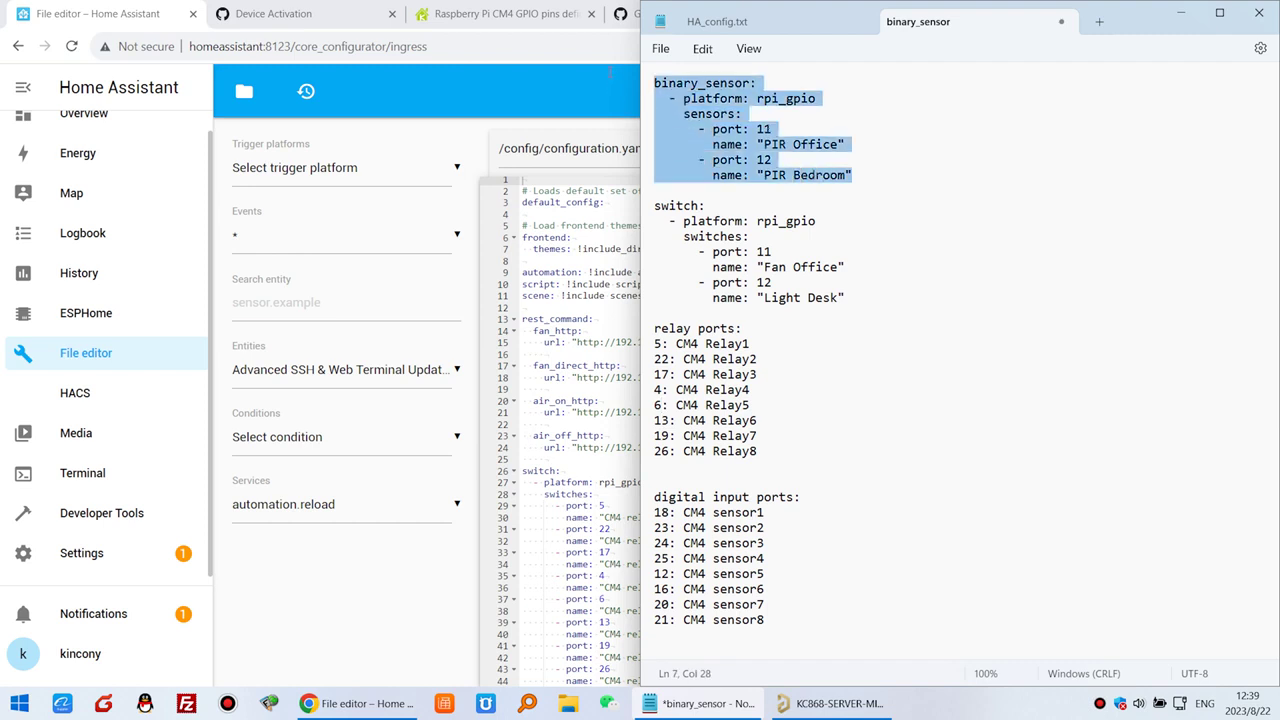
click(611, 84)
click(702, 680)
key(ctrl+v)
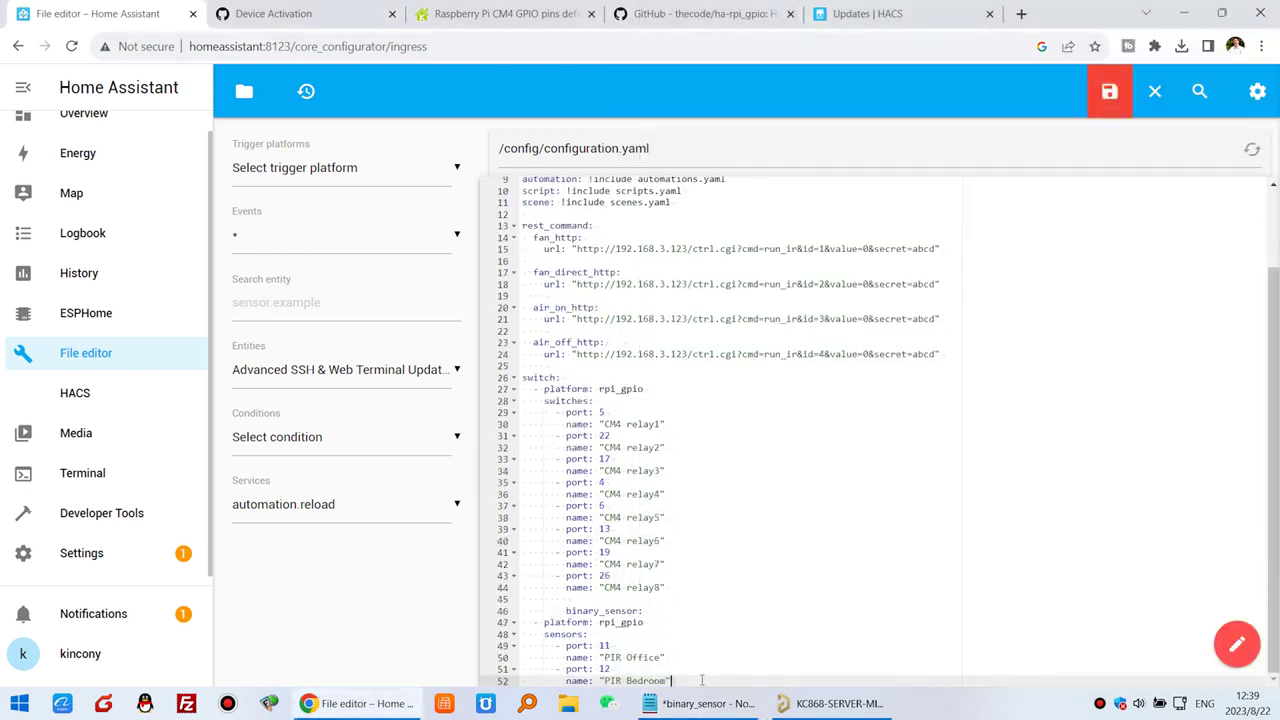
- Cut the pasted binary_sensor block and paste it again so its first line starts without indentation
drag(687, 686, 471, 612)
key(ctrl+c)
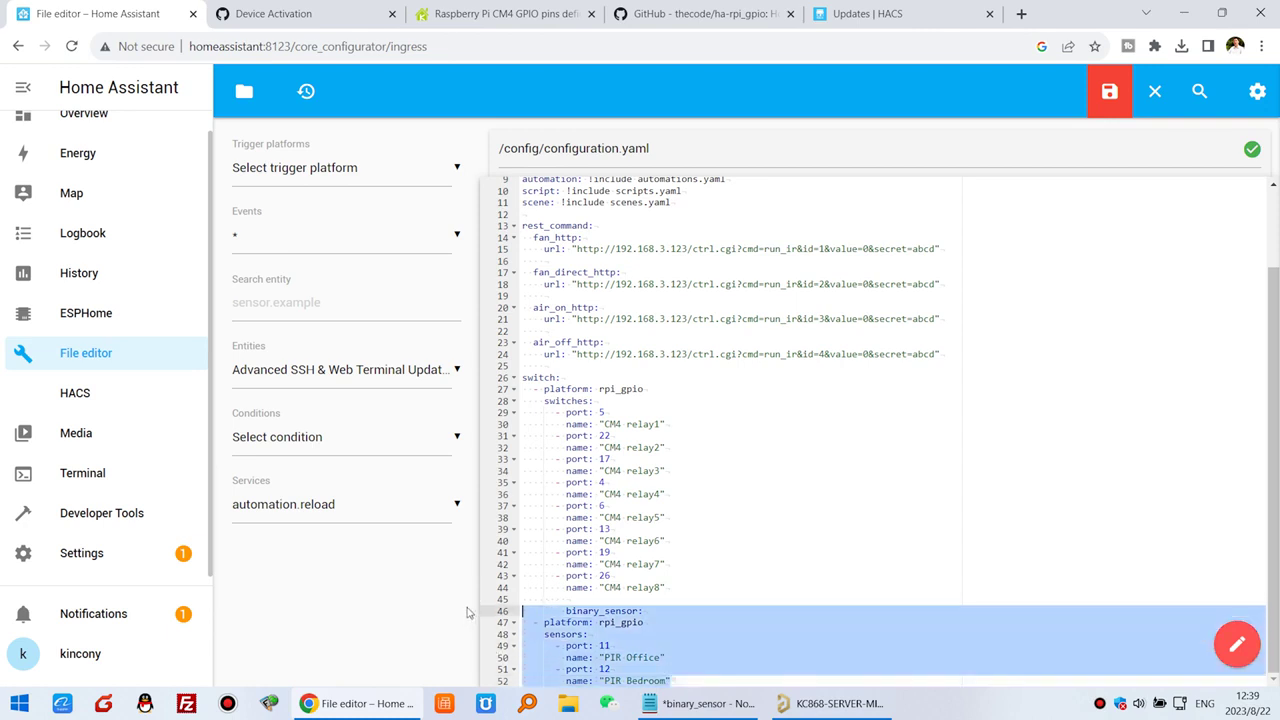
key(BackSpace)
key(ctrl+v)
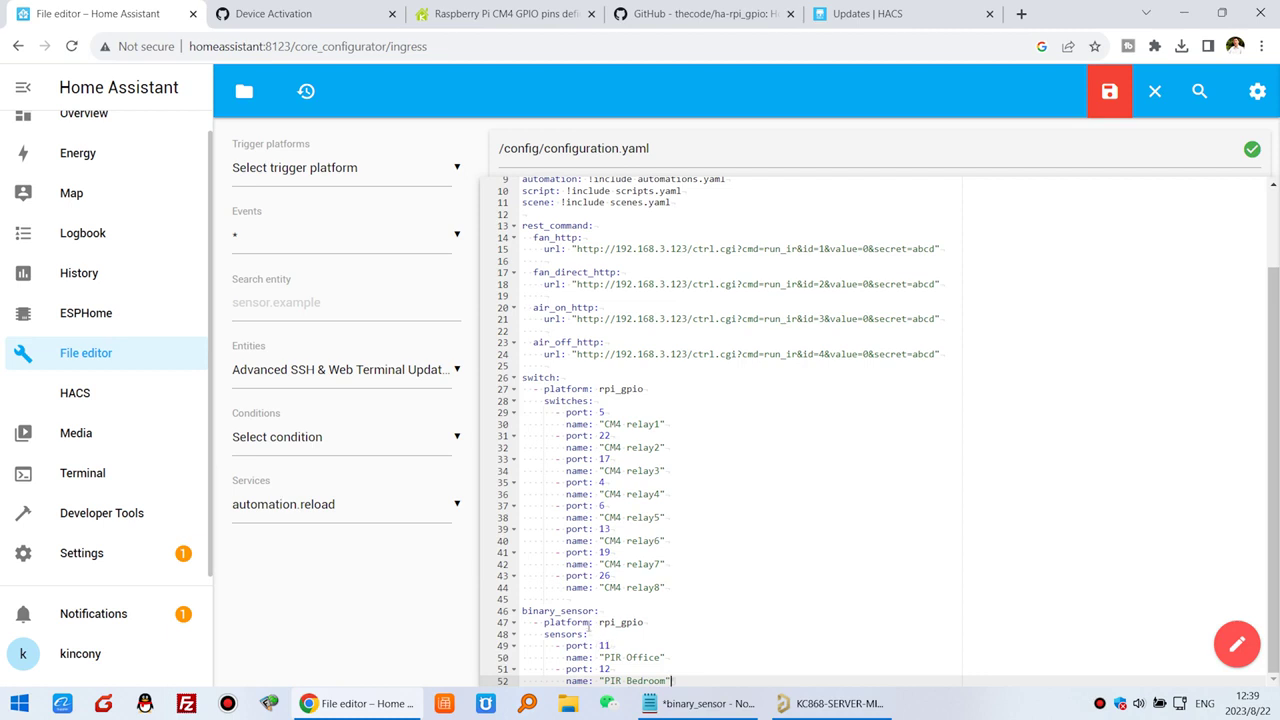
- Check the digital input ports in the forum's CM4 GPIO table and port list, and return to configuration.yaml
drag(599, 389, 642, 388)
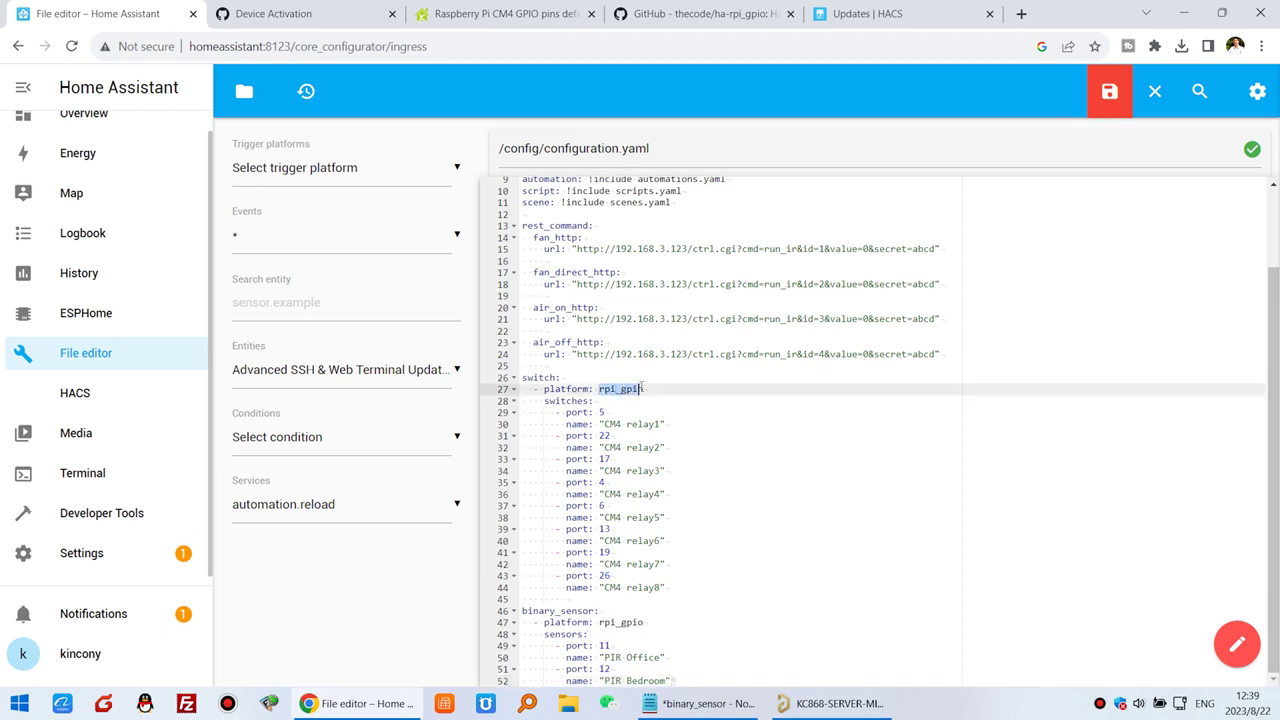
click(617, 644)
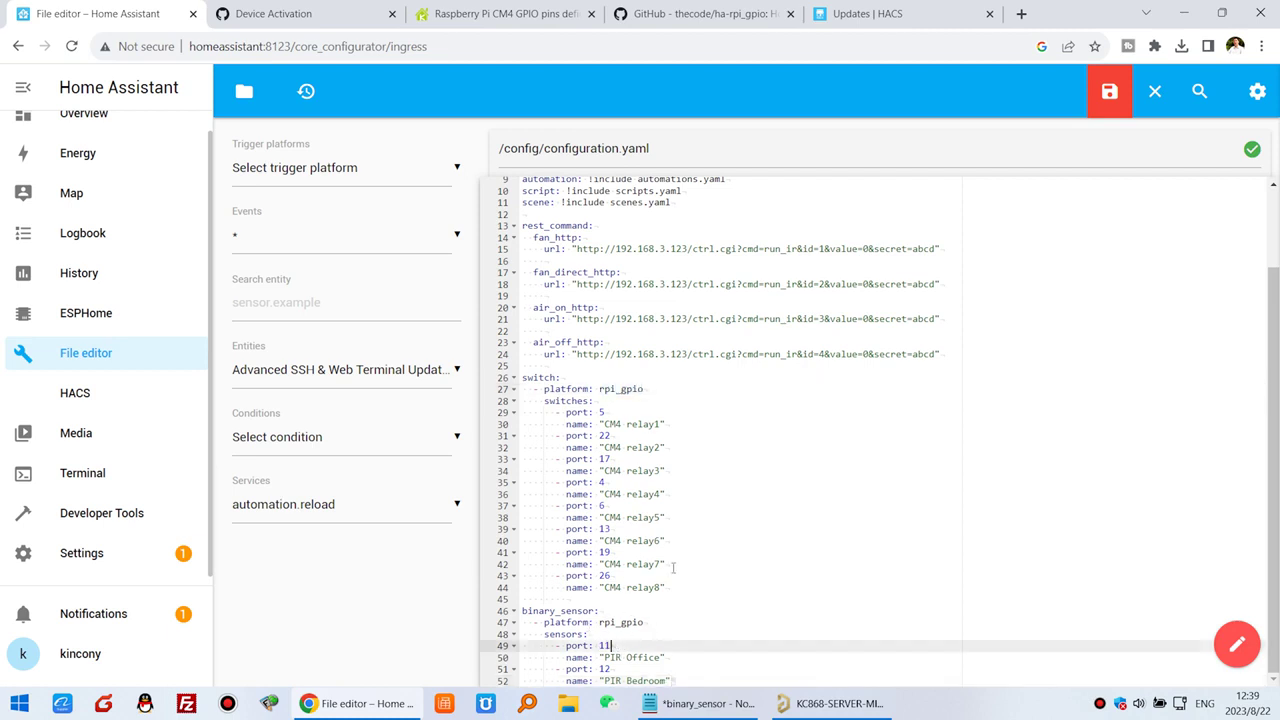
click(557, 16)
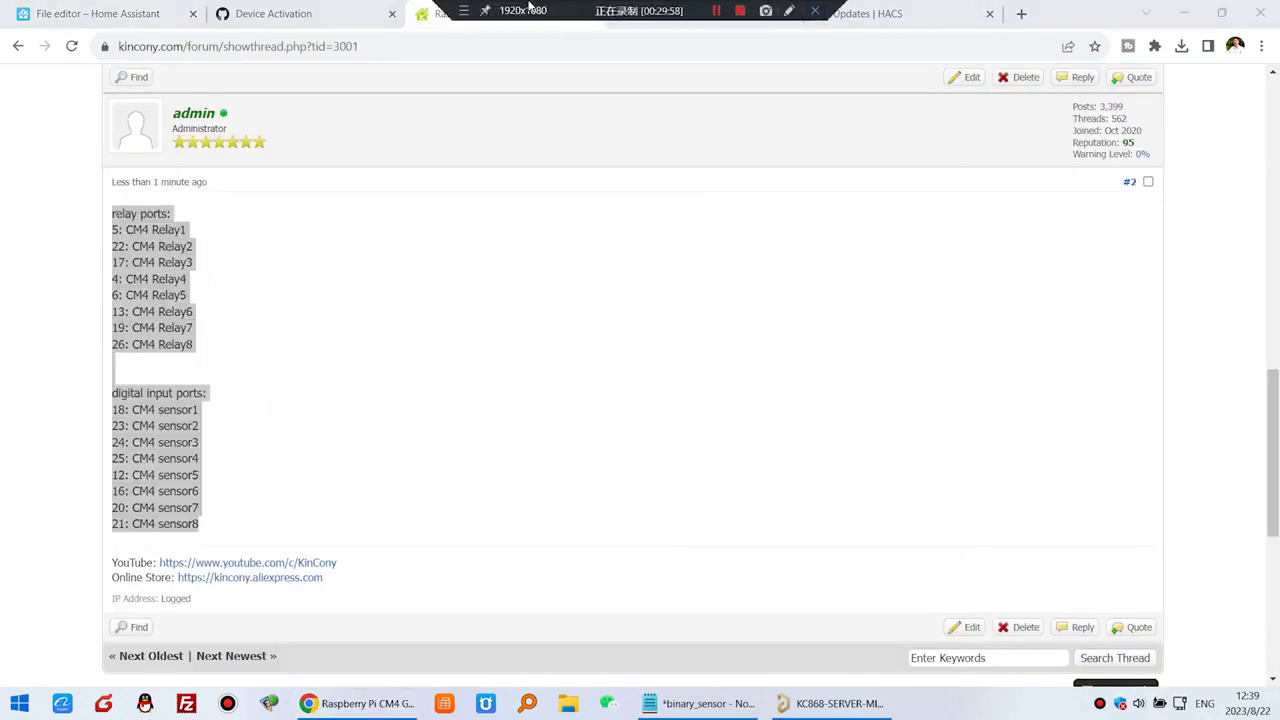
scroll(280, 450, up, 1)
click(234, 483)
scroll(409, 460, up, 7)
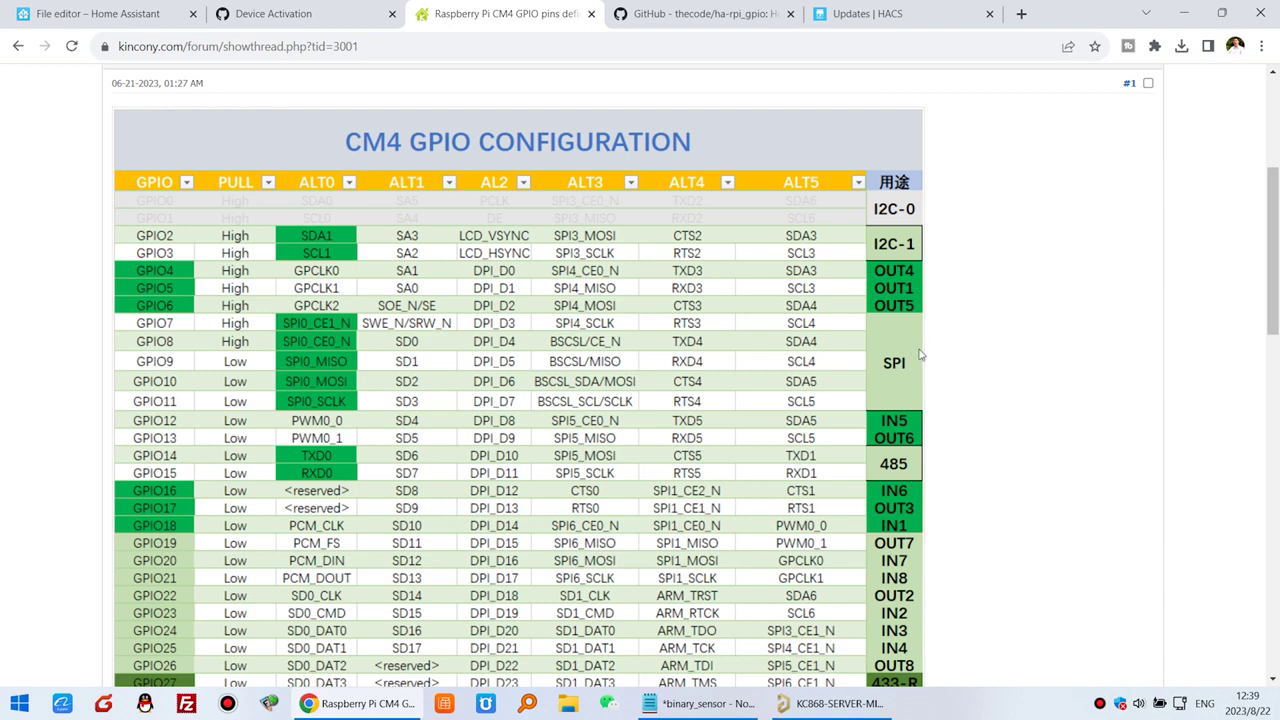
scroll(924, 338, down, 1)
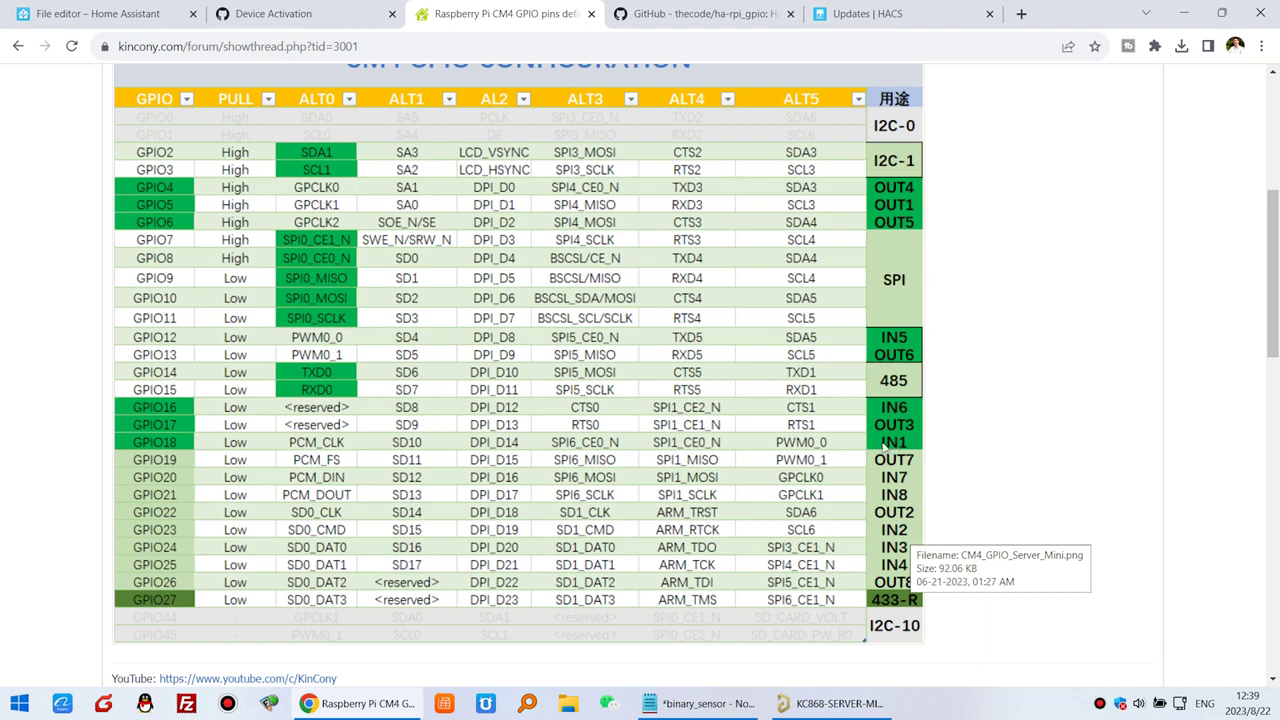
scroll(884, 447, down, 8)
drag(223, 445, 107, 336)
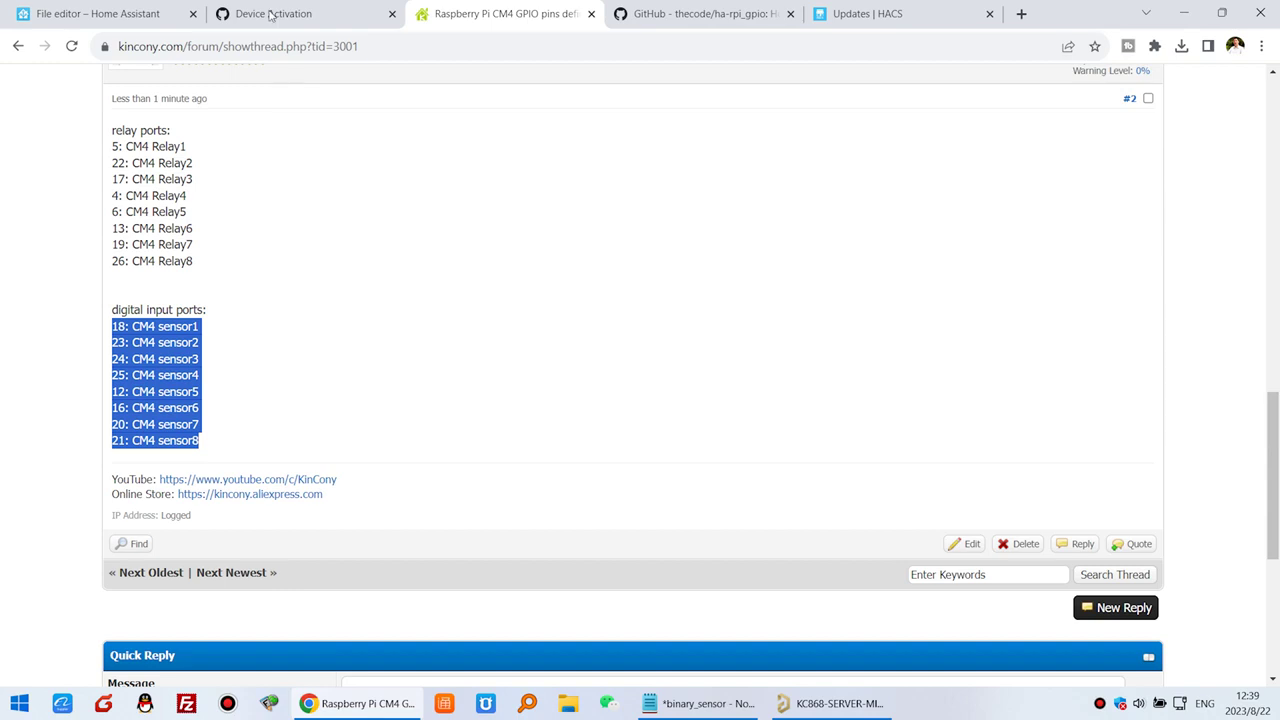
click(112, 14)
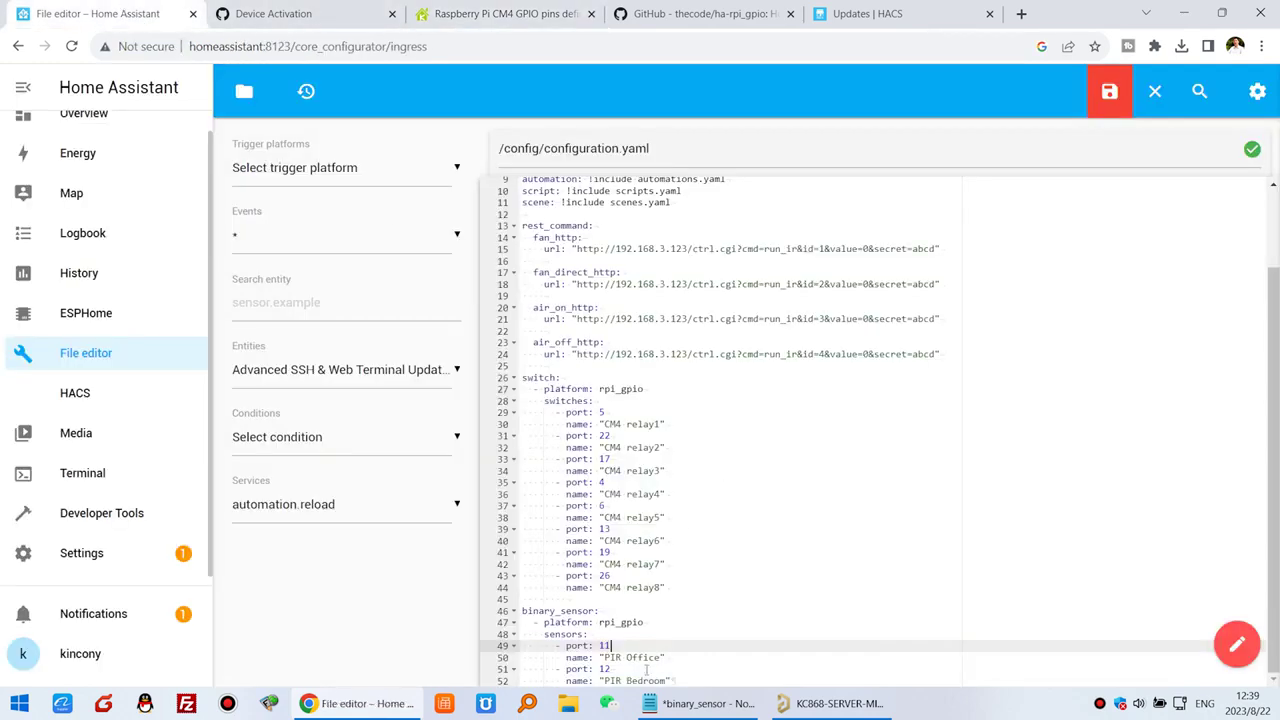
- Rename the two sample entries in the binary_sensor section "CM4 IN1" and "CM4 IN2"
drag(604, 657, 666, 657)
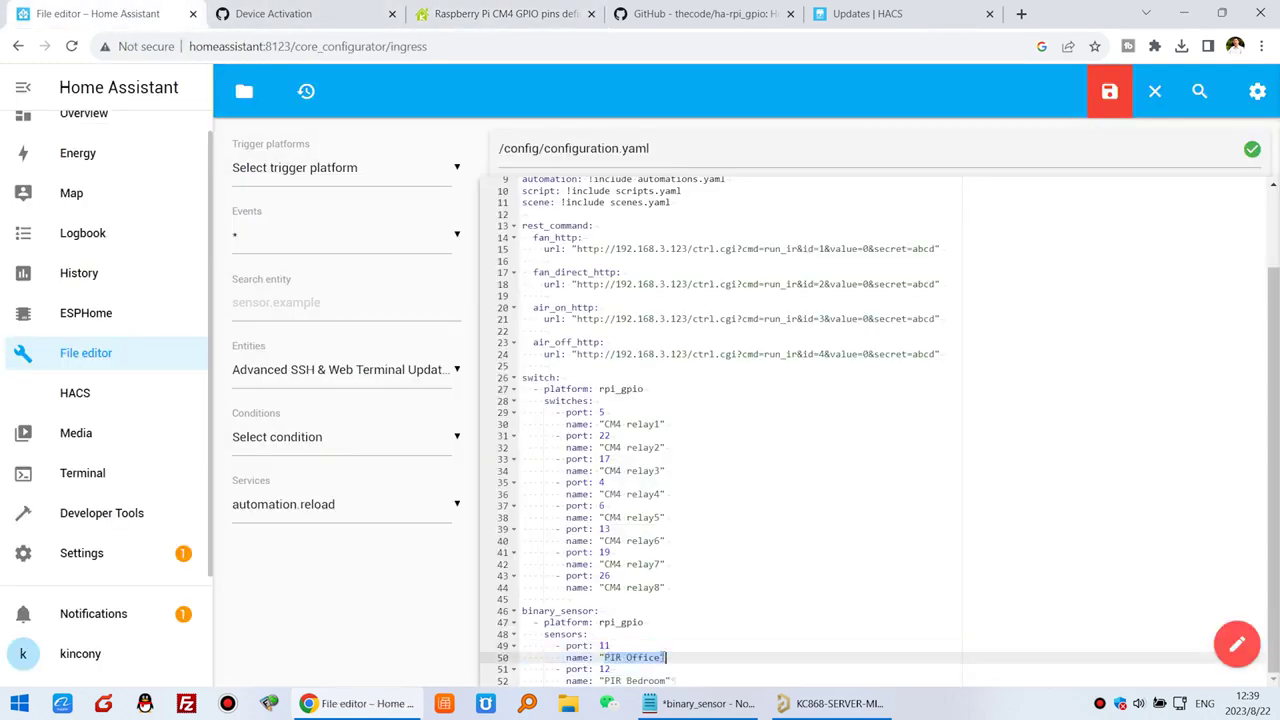
text(CM4 IN1)
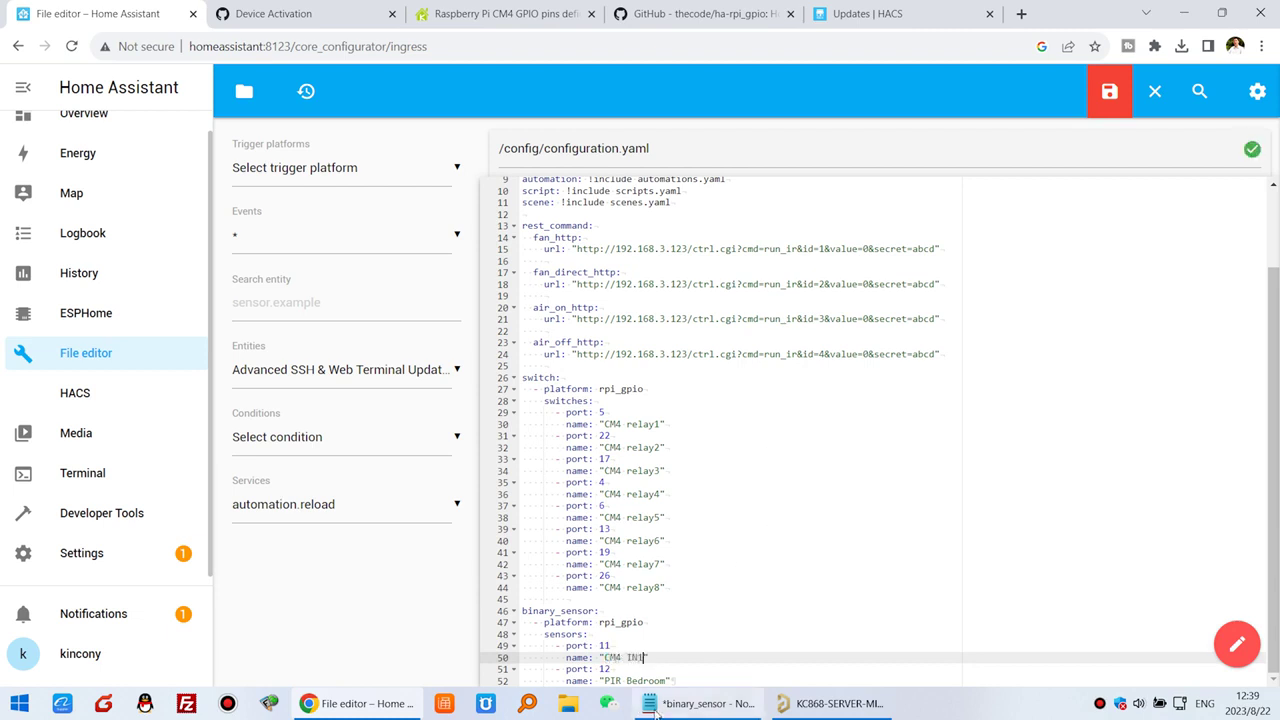
click(668, 681)
key(BackSpace)
key(BackSpace)
key(BackSpace)
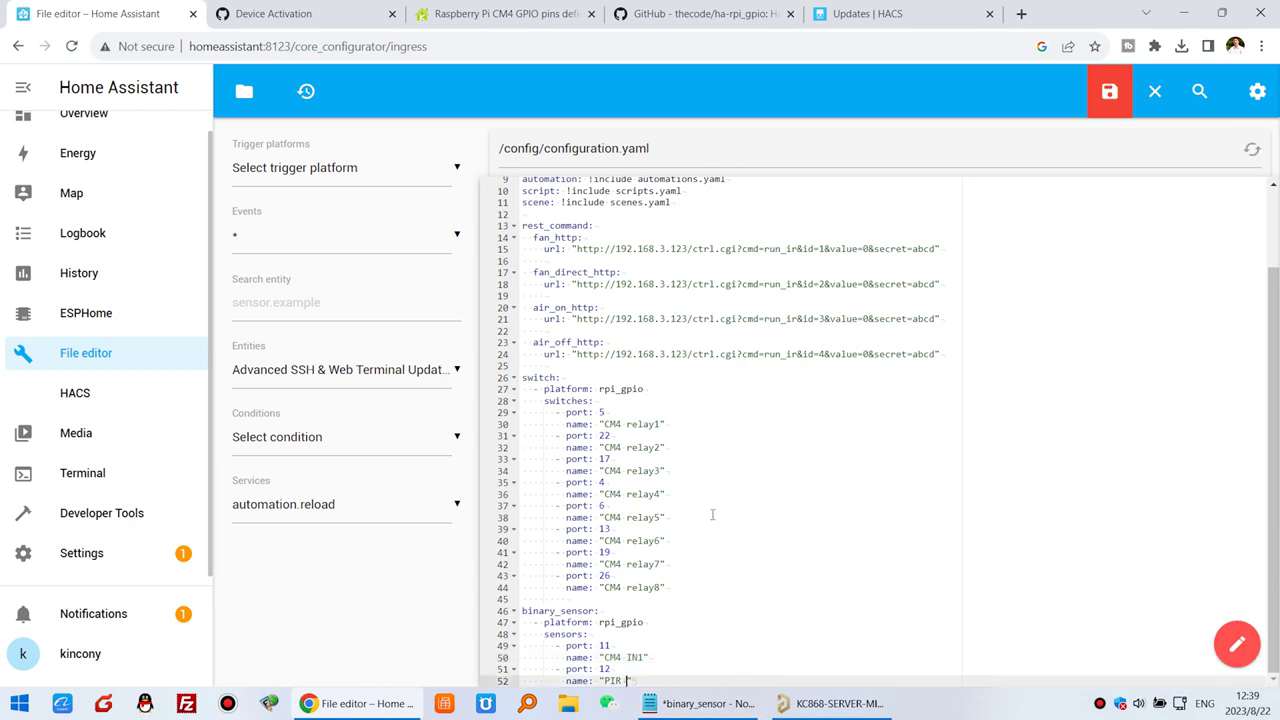
text(CM4 IN2)
- Copy the CM4 IN1 and CM4 IN2 sensor entries and paste them three times below to make eight entries
drag(660, 679, 497, 650)
key(ctrl+c)
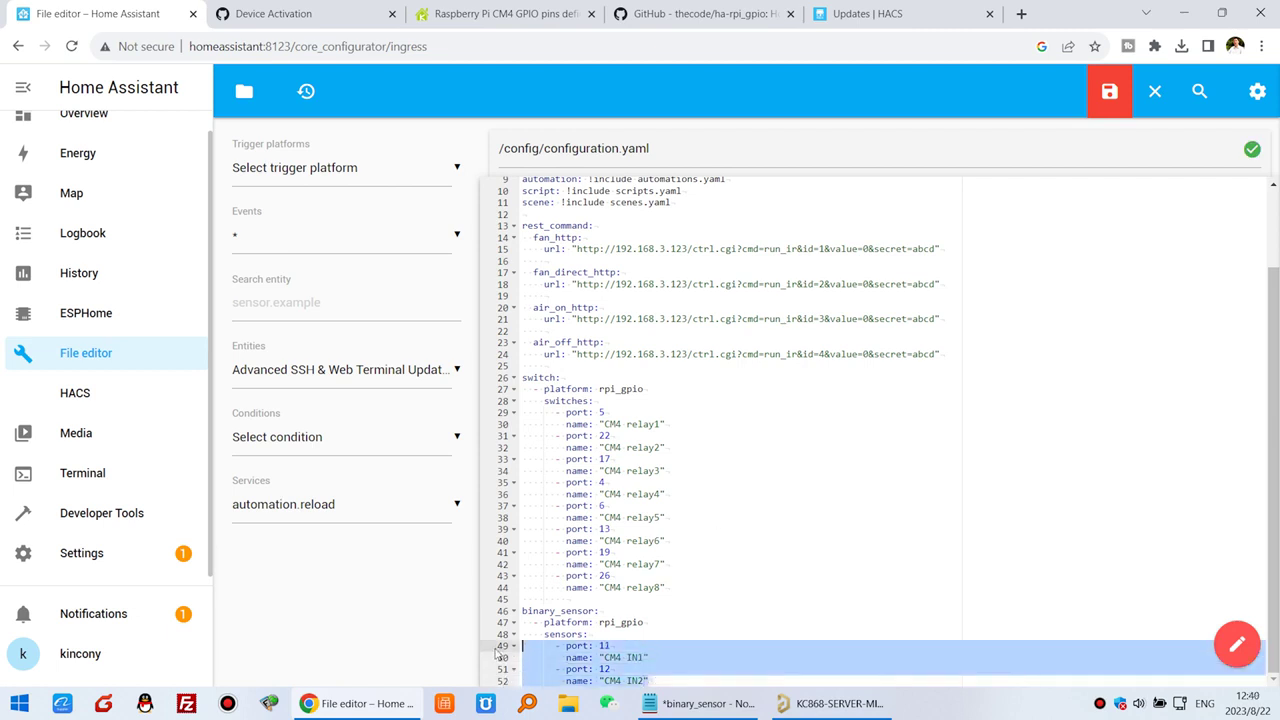
click(673, 680)
key(Return)
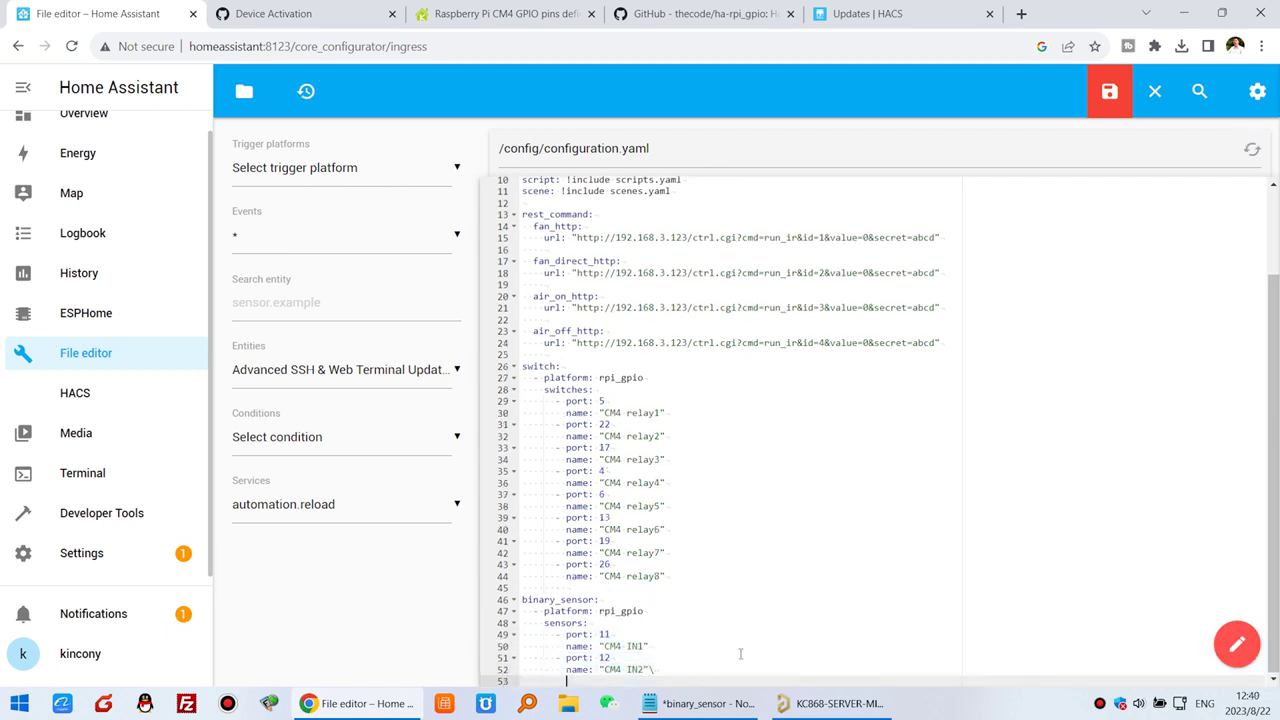
key(ctrl+v)
key(Return)
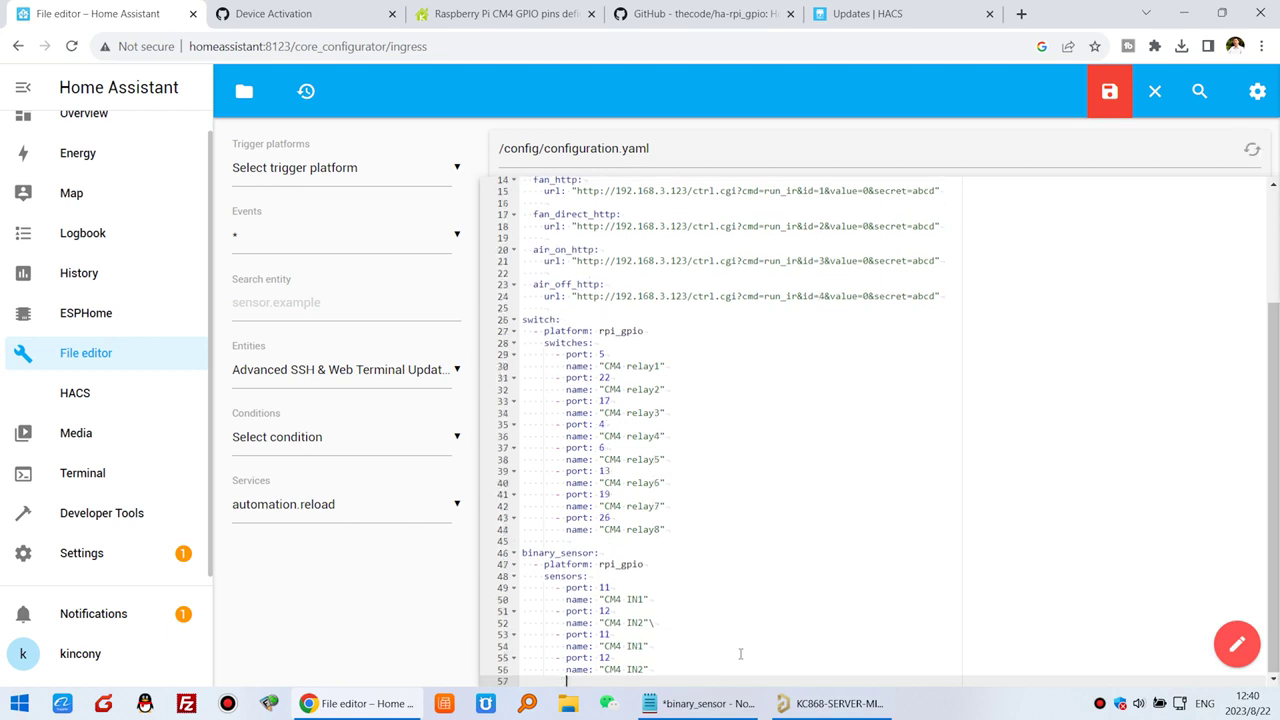
key(ctrl+v)
key(Return)
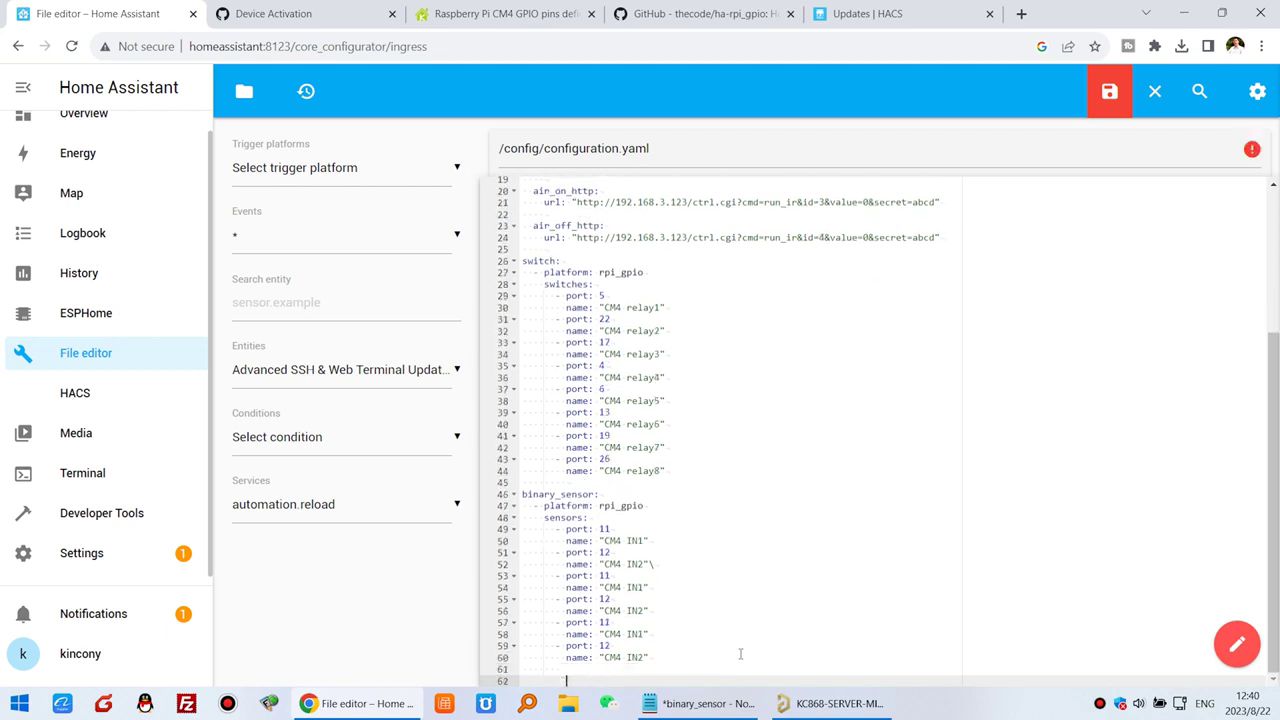
key(BackSpace)
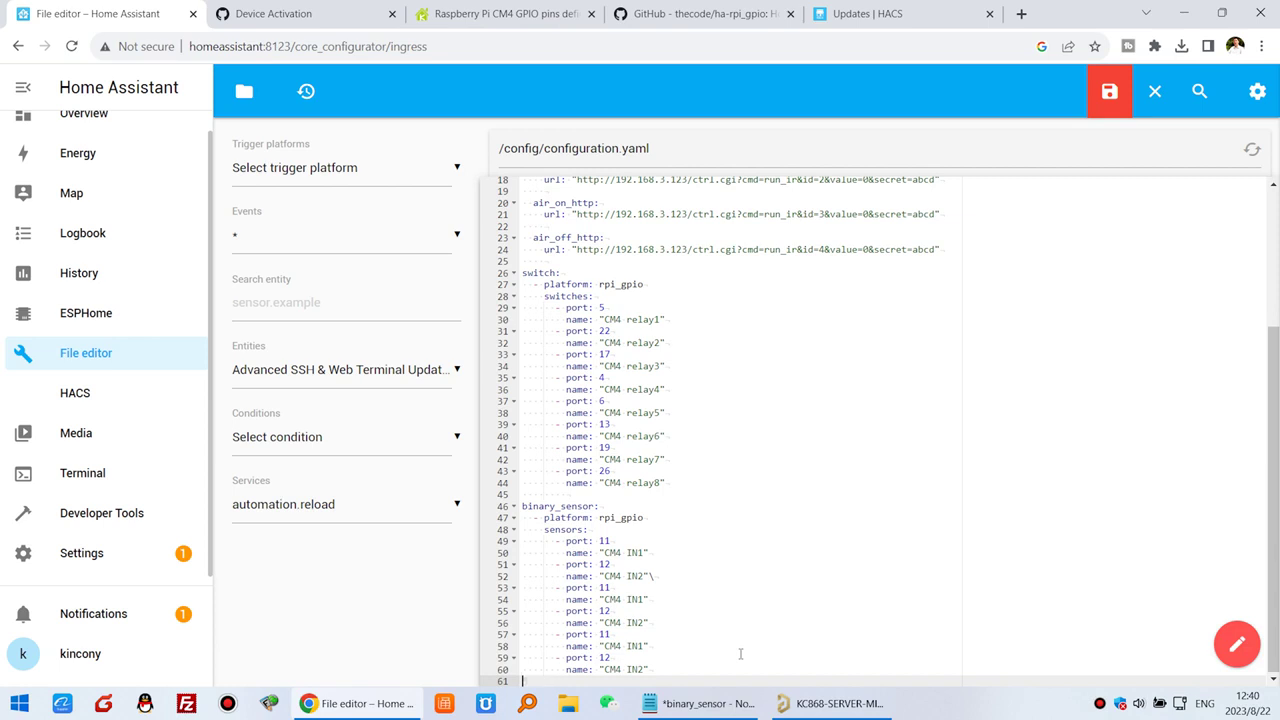
key(ctrl+v)
- Remove the stray backslash after the second sensor's name and rename the third and fourth sensors "CM4 IN3" and "CM4 IN4"
click(656, 540)
key(BackSpace)
click(648, 564)
key(BackSpace)
key(BackSpace)
text(3")
key(Down)
key(Down)
key(BackSpace)
key(BackSpace)
text(4")
- Rename the last four binary sensors "CM4 IN5", "CM4 IN6", "CM4 IN7" and "CM4 IN8"
key(Down)
key(Down)
text(5)
key(Down)
key(Down)
key(BackSpace)
text(6)
key(Down)
key(Down)
key(BackSpace)
text(7)
key(Down)
key(Down)
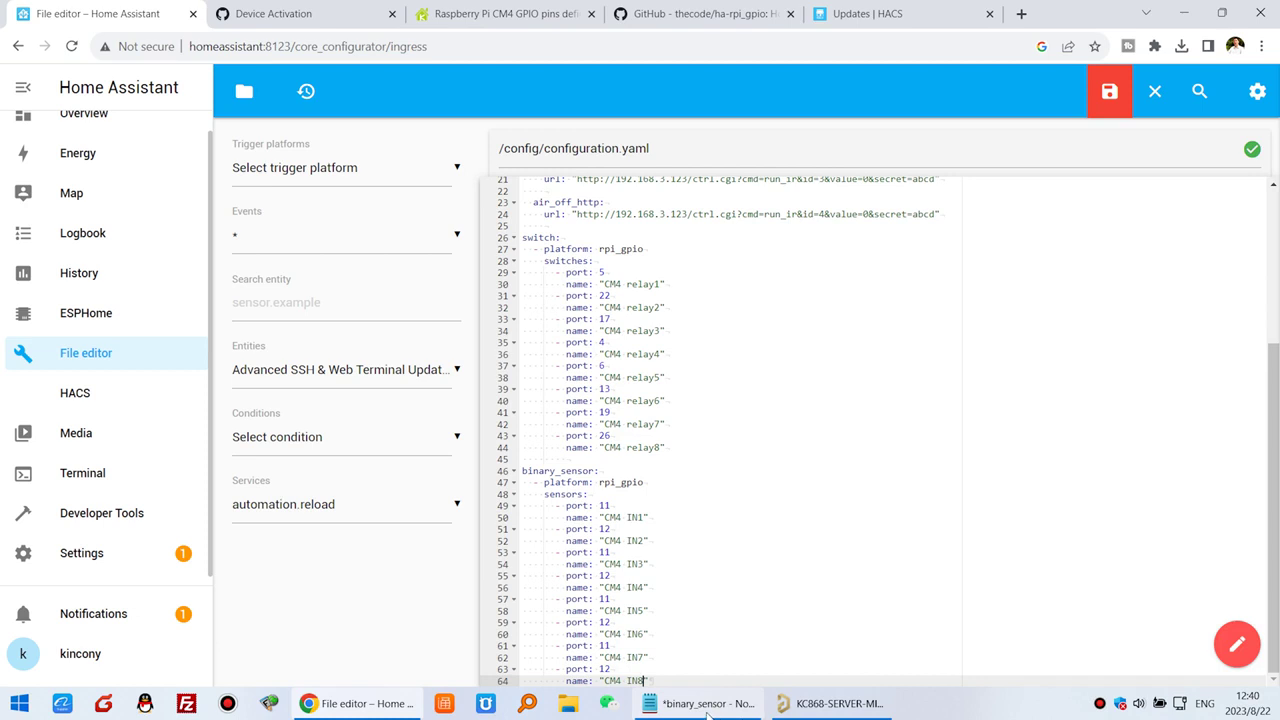
- Look up the digital input ports in the Notepad notes and set CM4 IN1 to port 18 and CM4 IN2 to port 23
key(alt+Tab)
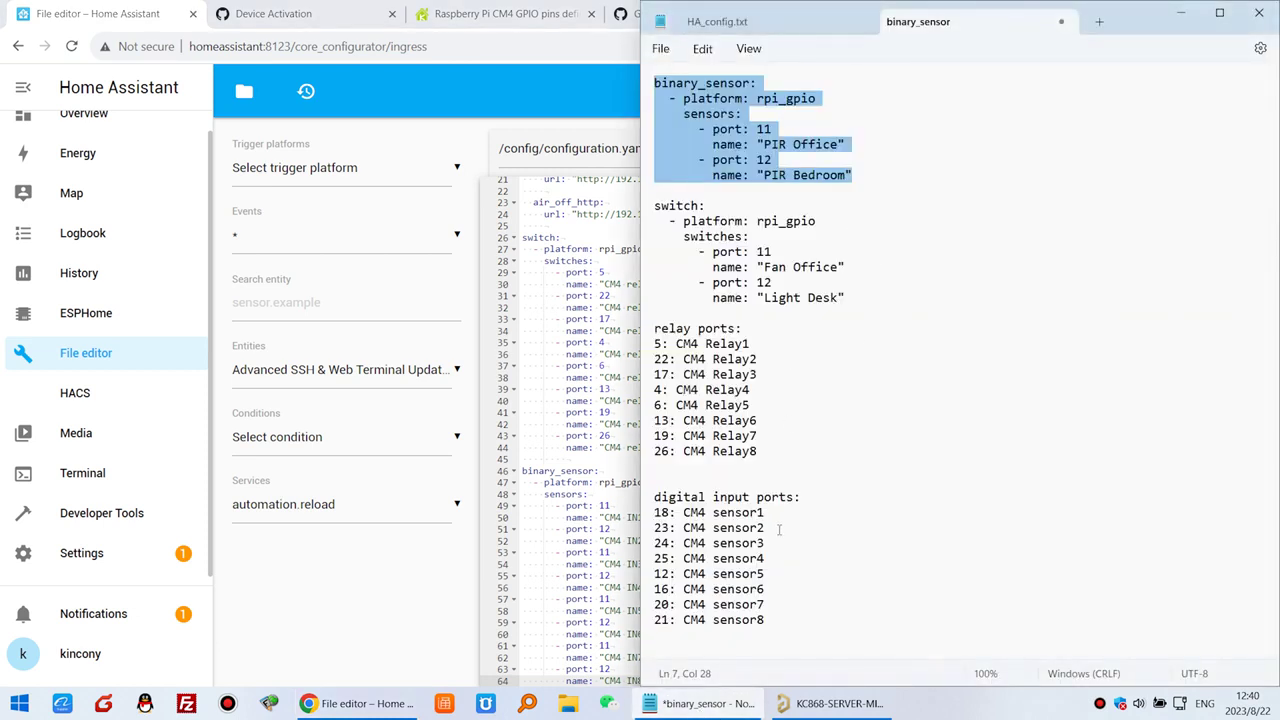
click(779, 530)
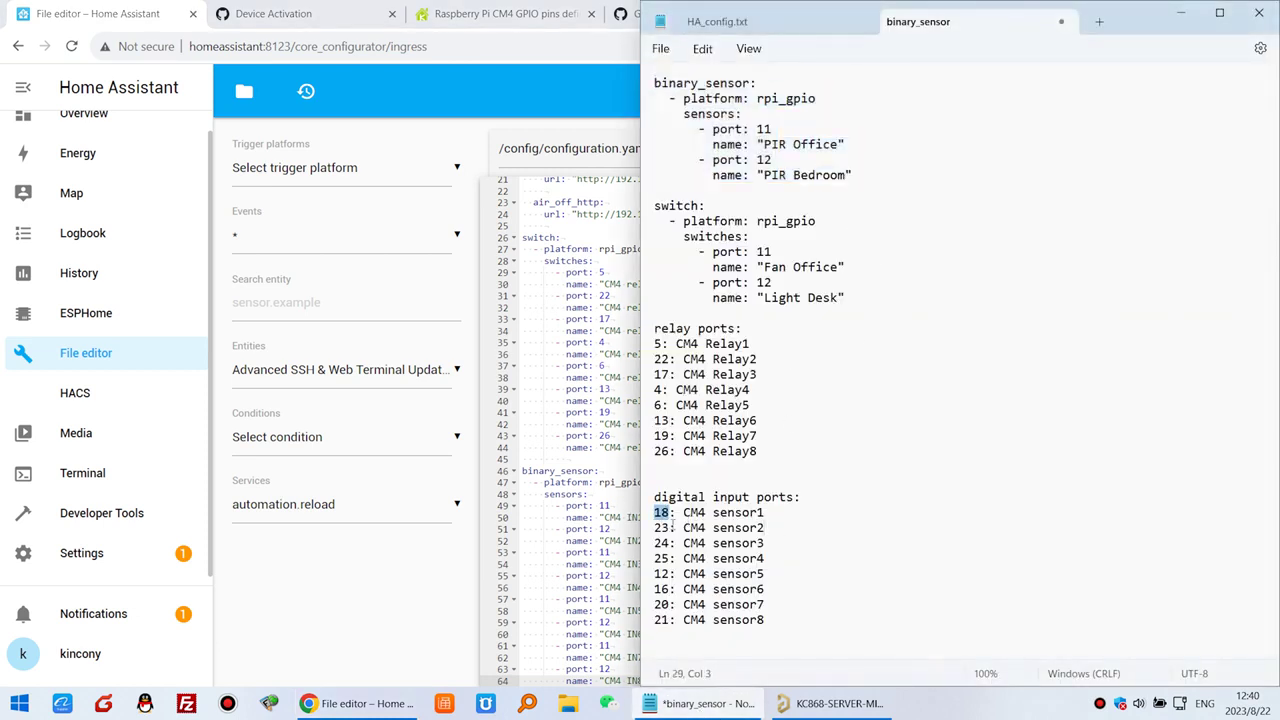
click(609, 508)
key(BackSpace)
click(607, 528)
key(BackSpace)
- Following the Notepad port list, set CM4 IN3 to port 24 and CM4 IN4 to port 25
click(700, 703)
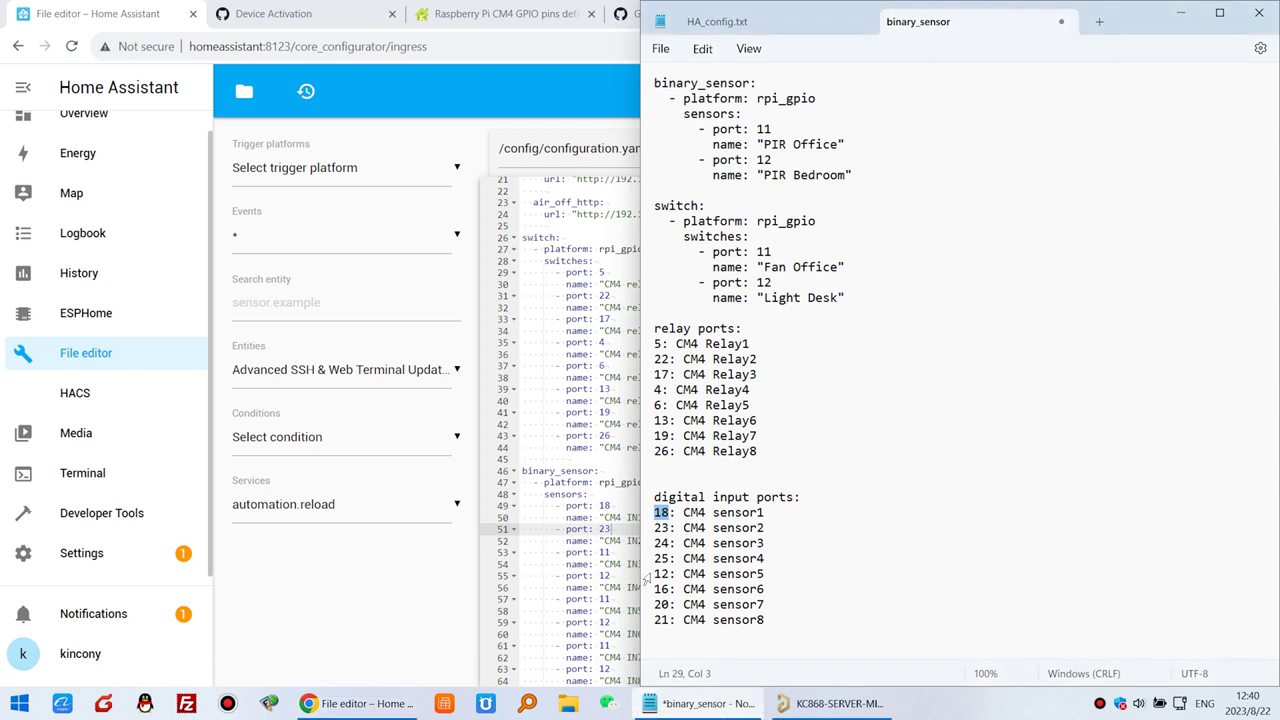
click(609, 552)
click(700, 703)
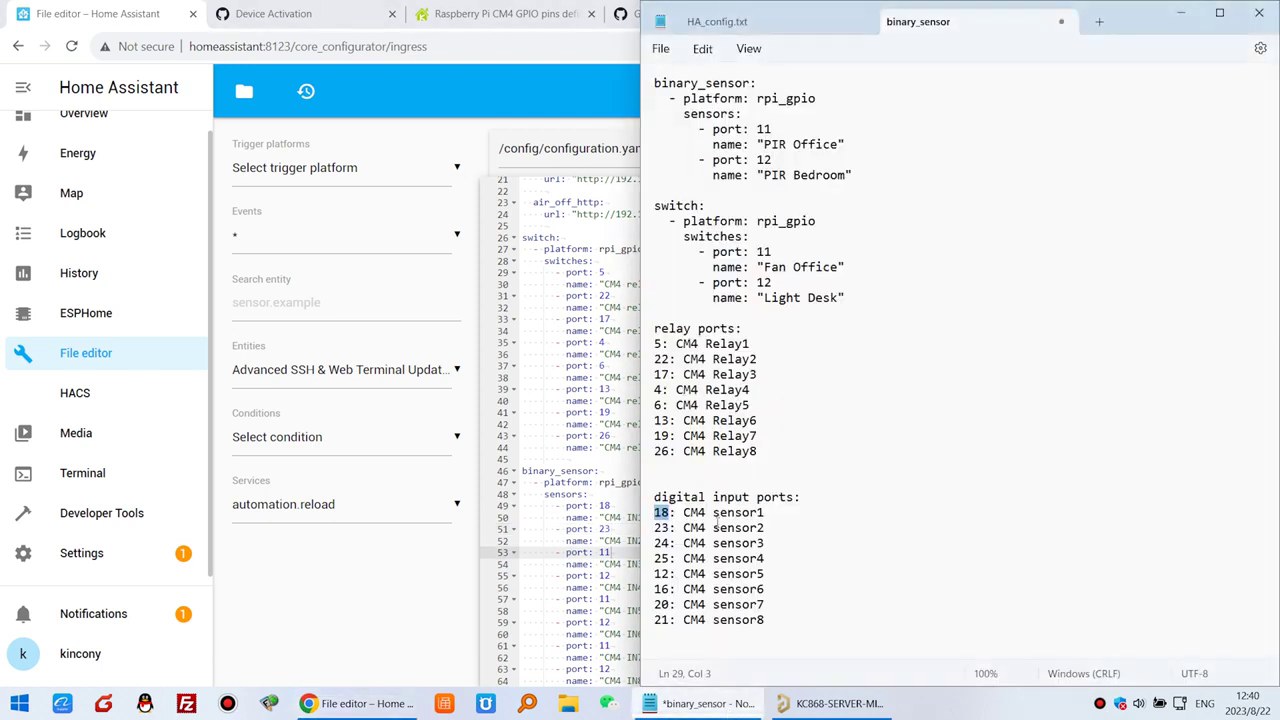
click(627, 558)
key(BackSpace)
key(BackSpace)
text(24)
key(Down)
key(Down)
key(BackSpace)
key(BackSpace)
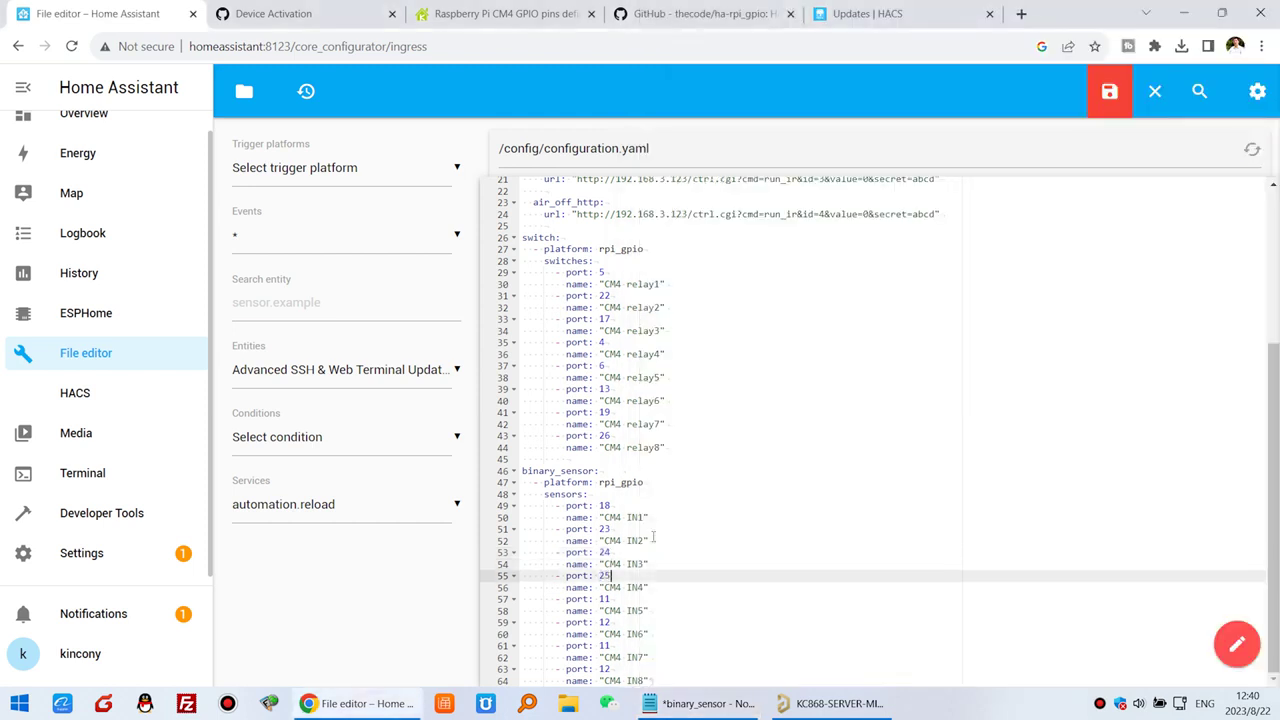
- Following the Notepad port list, set CM4 IN5 to port 12 and CM4 IN6 to port 16
click(700, 703)
click(670, 575)
click(607, 598)
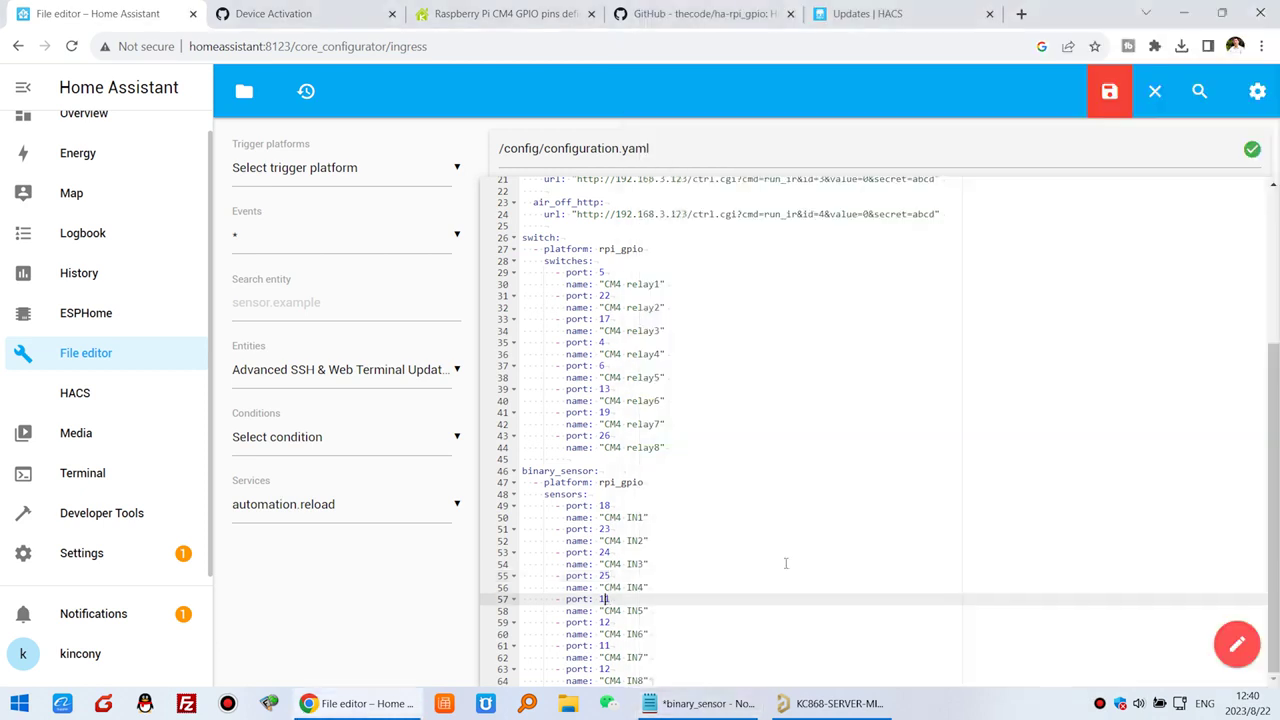
click(620, 621)
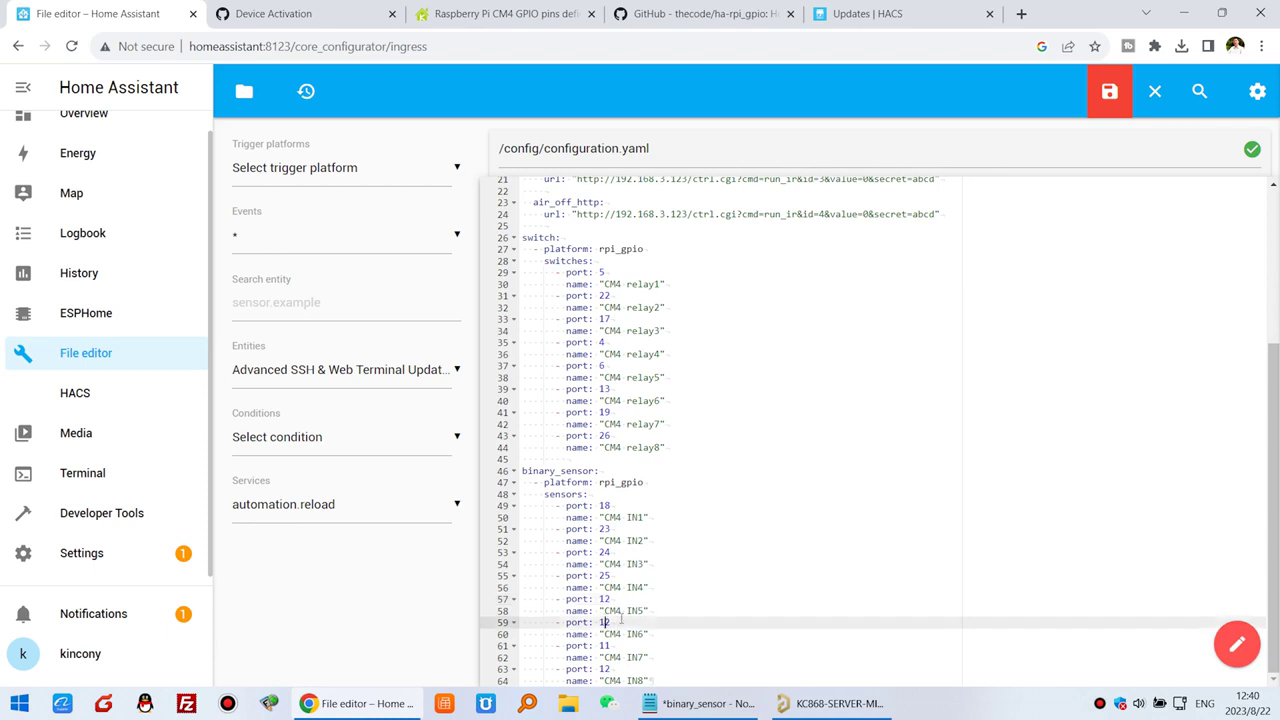
key(BackSpace)
text(6)
- Set CM4 IN7 to port 20 and CM4 IN8 to port 21 per the notes, and save configuration.yaml
click(705, 705)
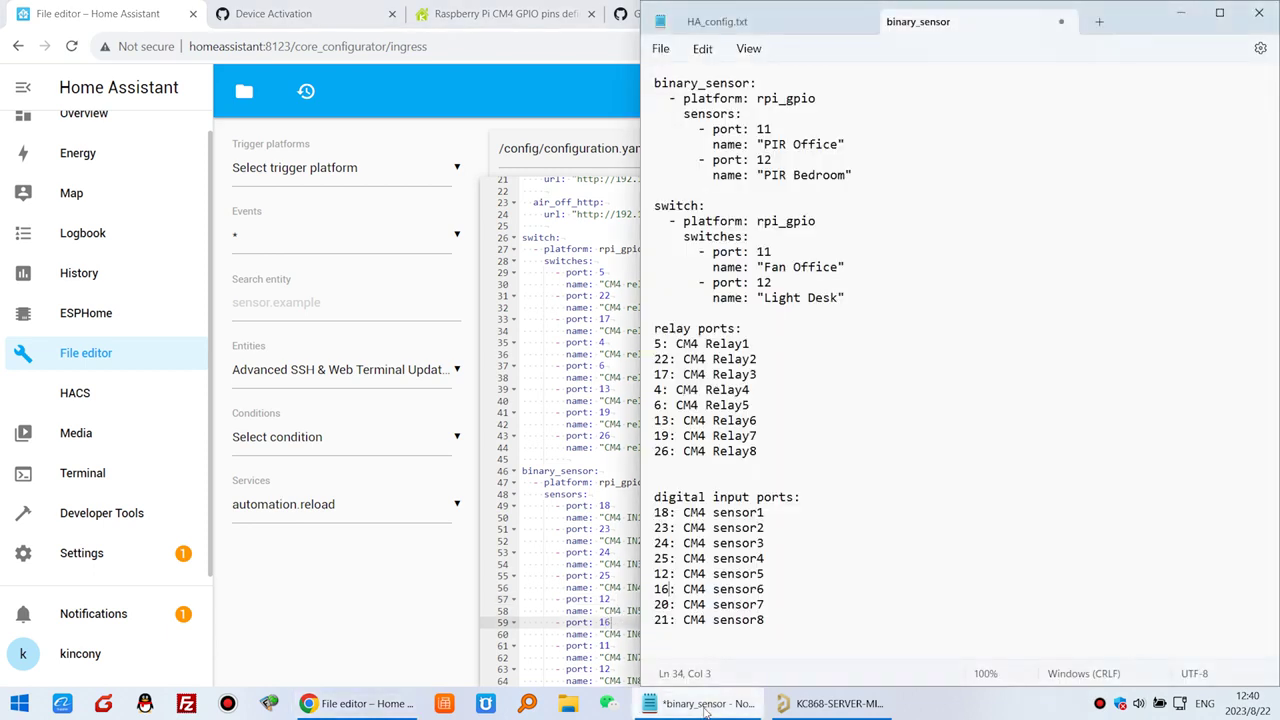
double_click(610, 645)
key(BackSpace)
text(20)
double_click(604, 669)
key(BackSpace)
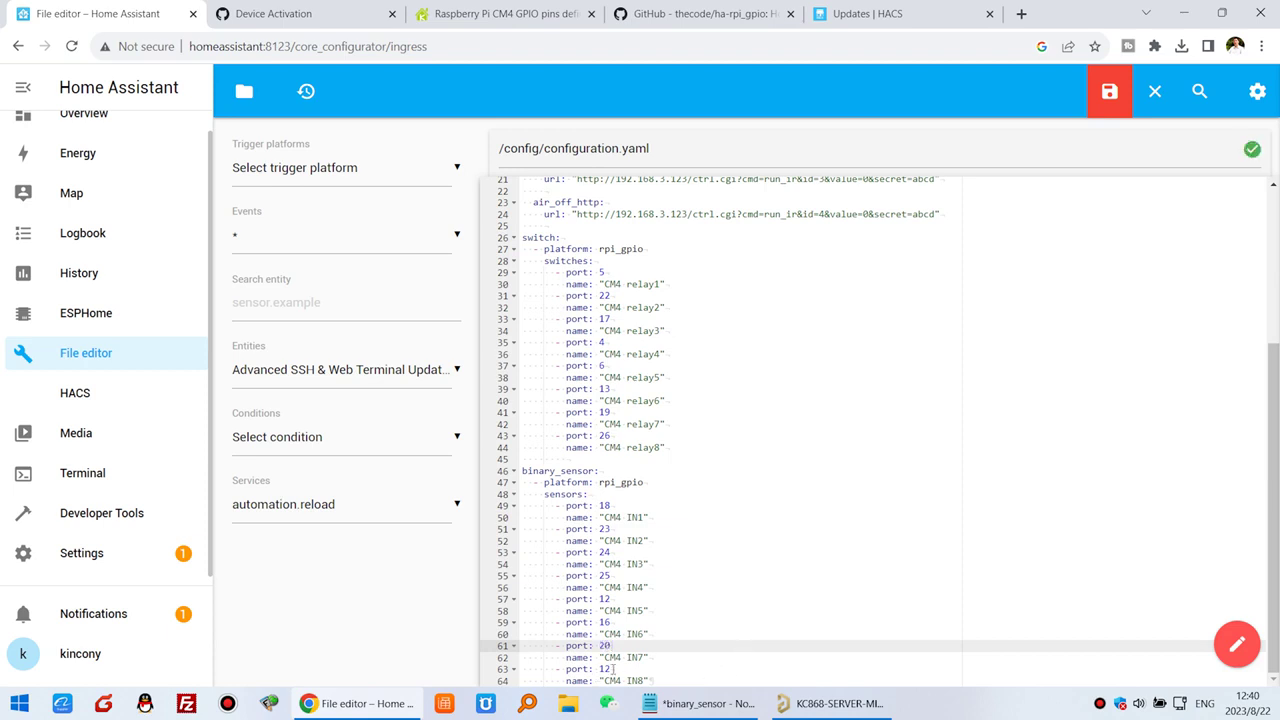
key(ctrl+s)
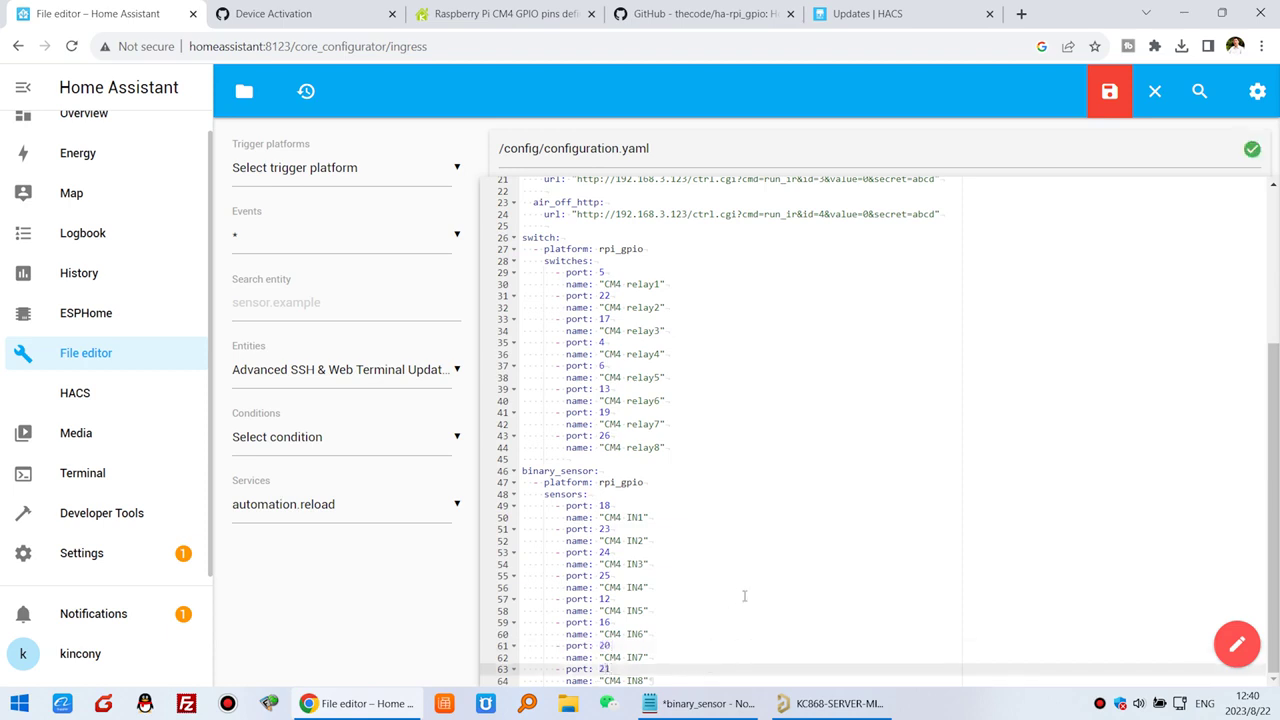
click(1110, 97)
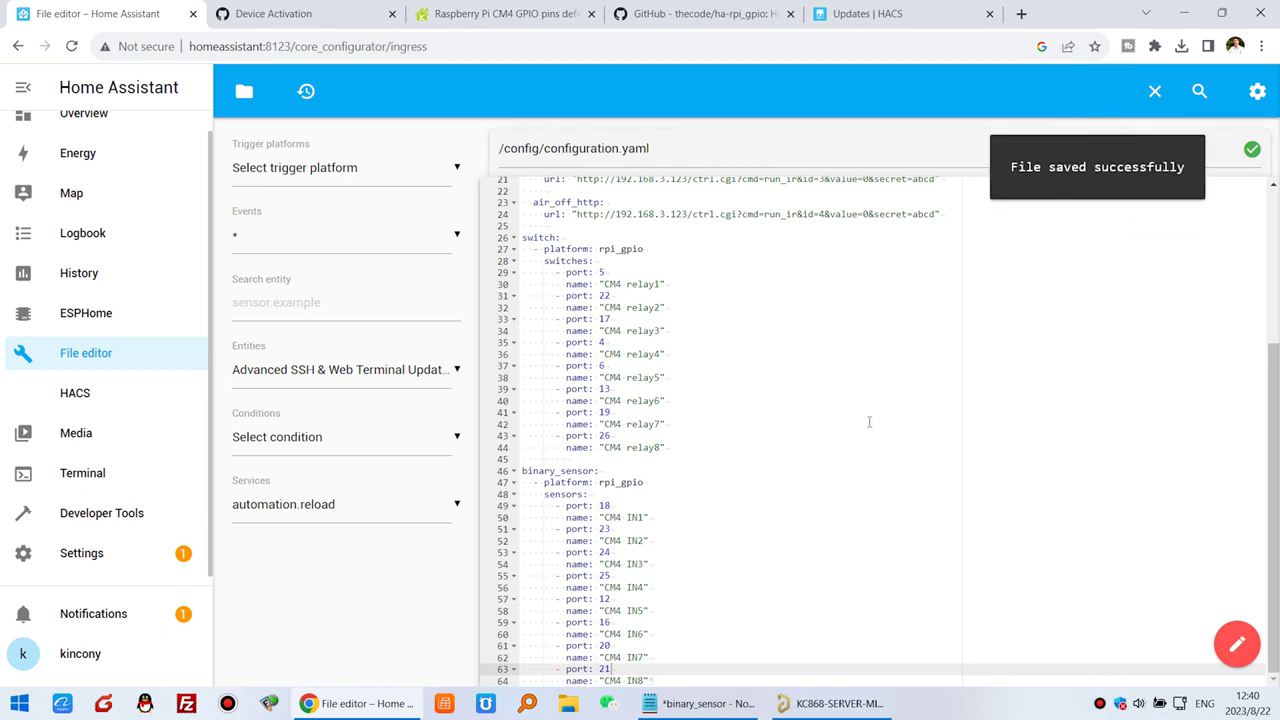
- Restart Home Assistant from the System settings and confirm the restart
click(165, 550)
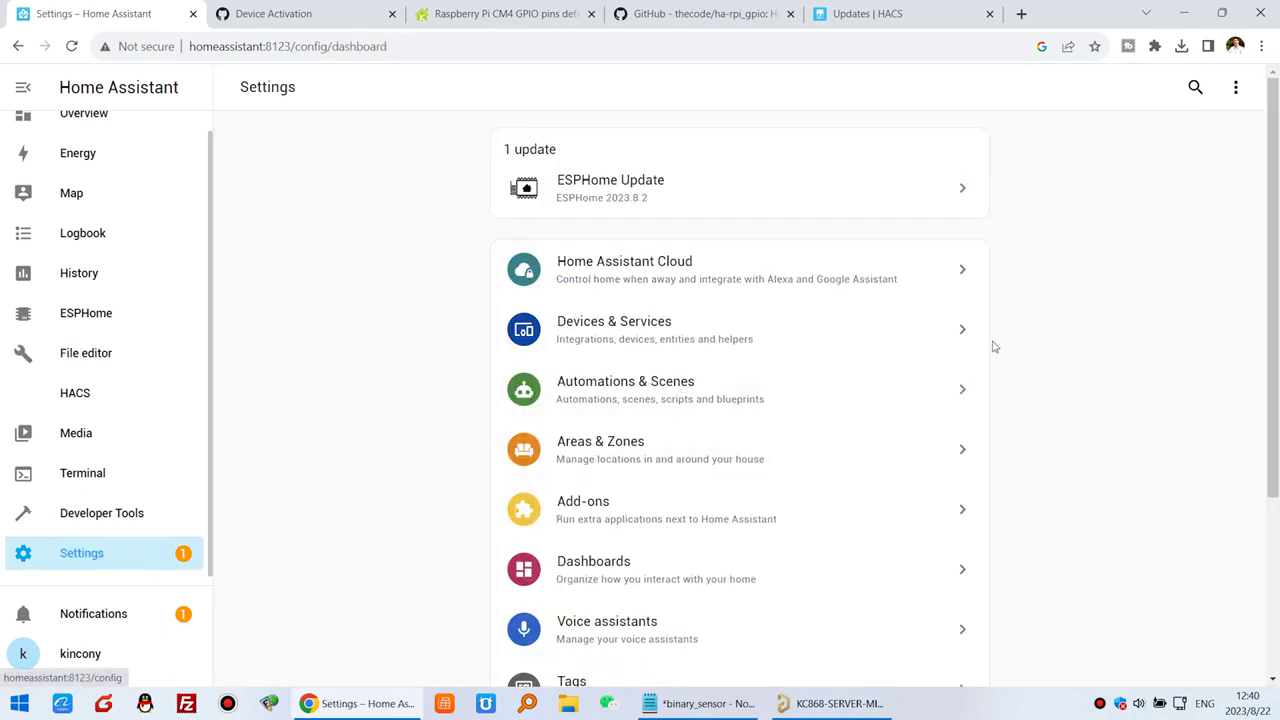
scroll(990, 350, down, 1)
scroll(957, 399, down, 2)
click(663, 570)
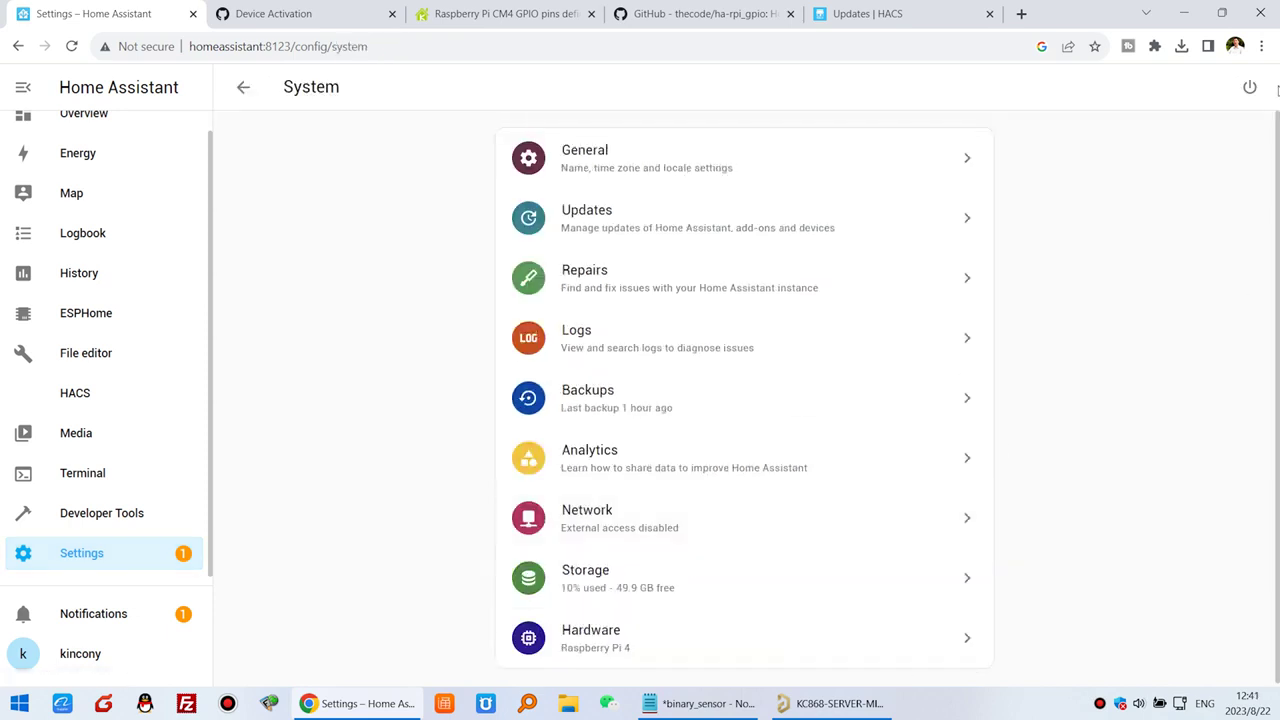
click(1249, 88)
click(723, 400)
click(770, 428)
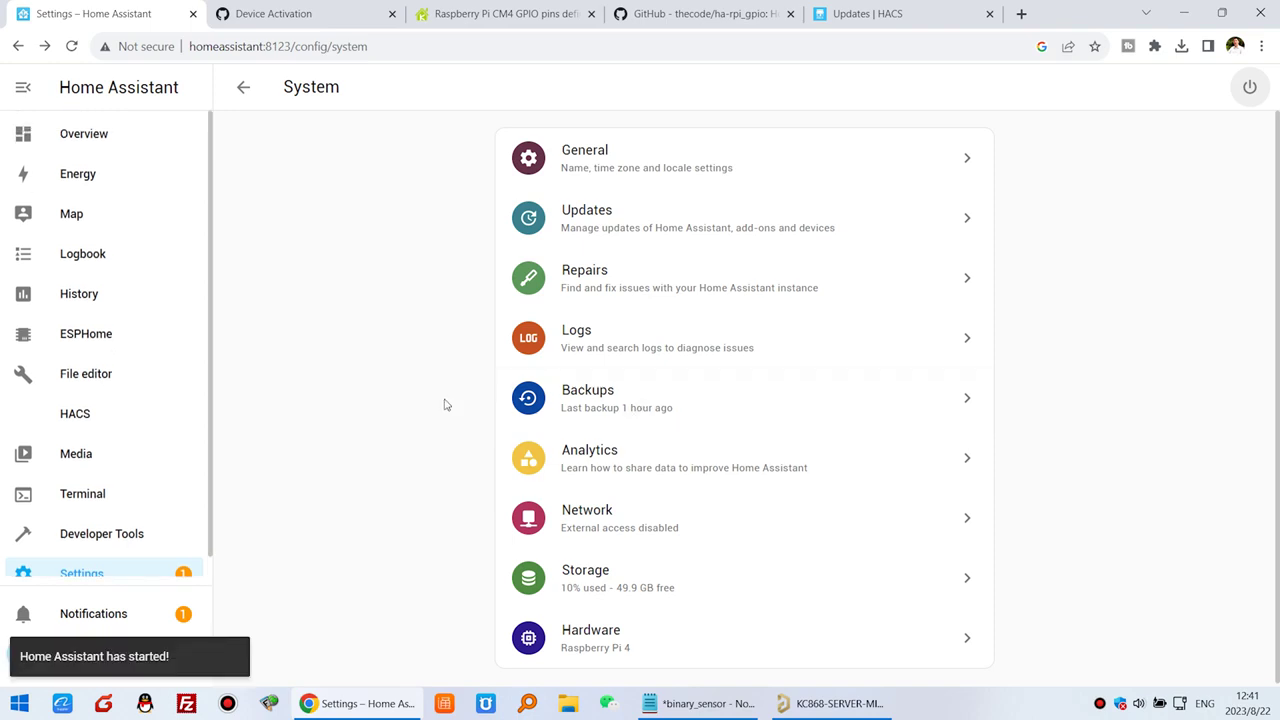
- Open the entities list under Devices & Services and check for the CM4 IN1 to IN8 binary sensors
scroll(163, 428, down, 1)
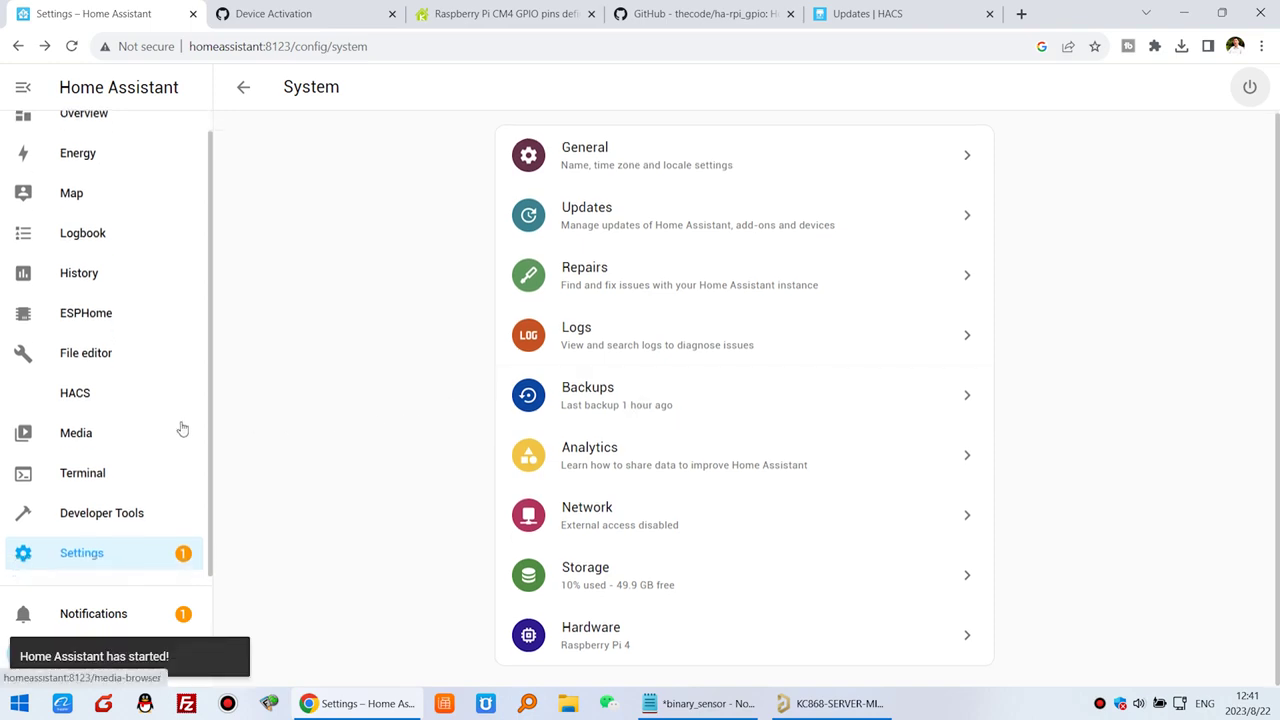
click(136, 555)
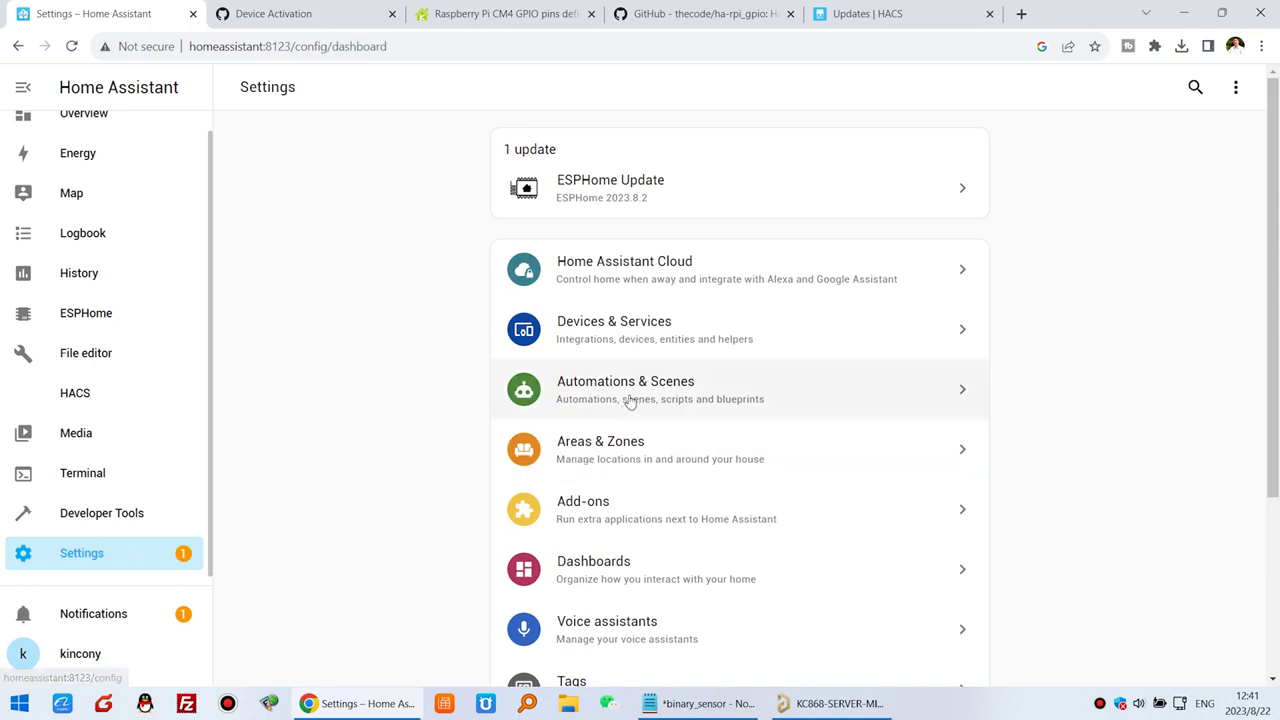
click(772, 340)
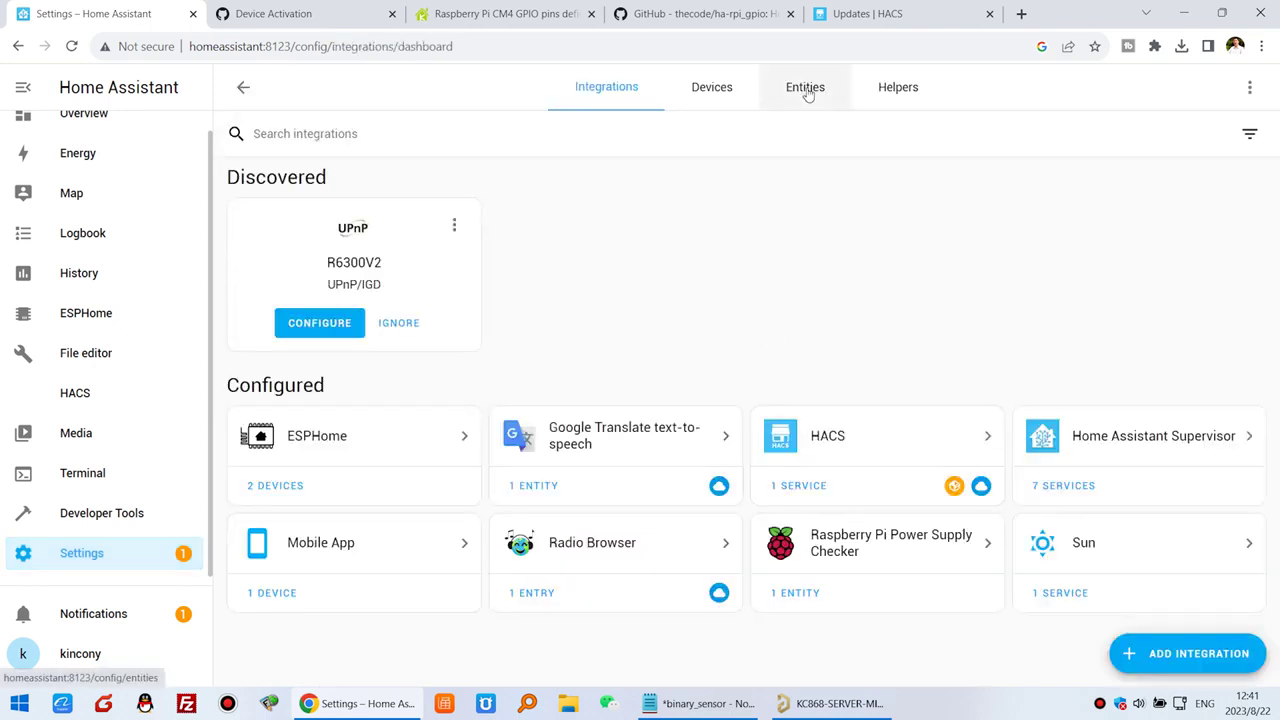
click(806, 90)
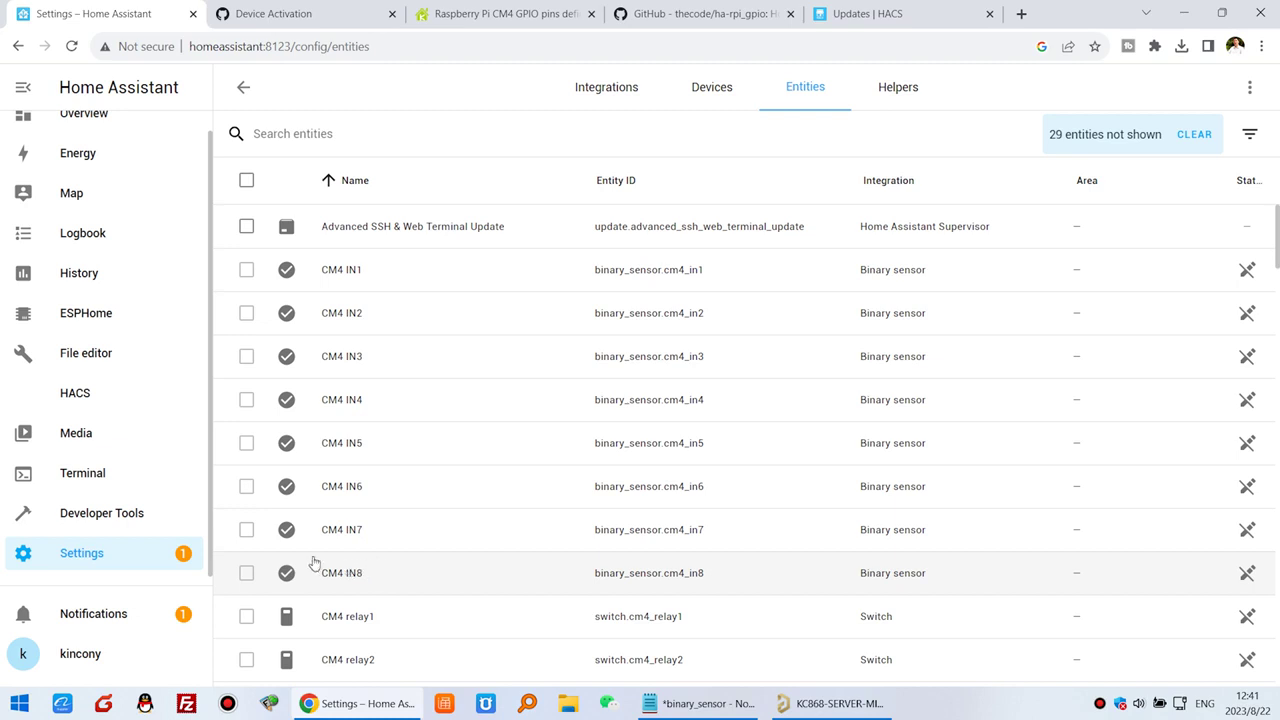
- Open the KinCony Server Mini view of the Overview dashboard and put the dashboard into edit mode
scroll(170, 267, up, 1)
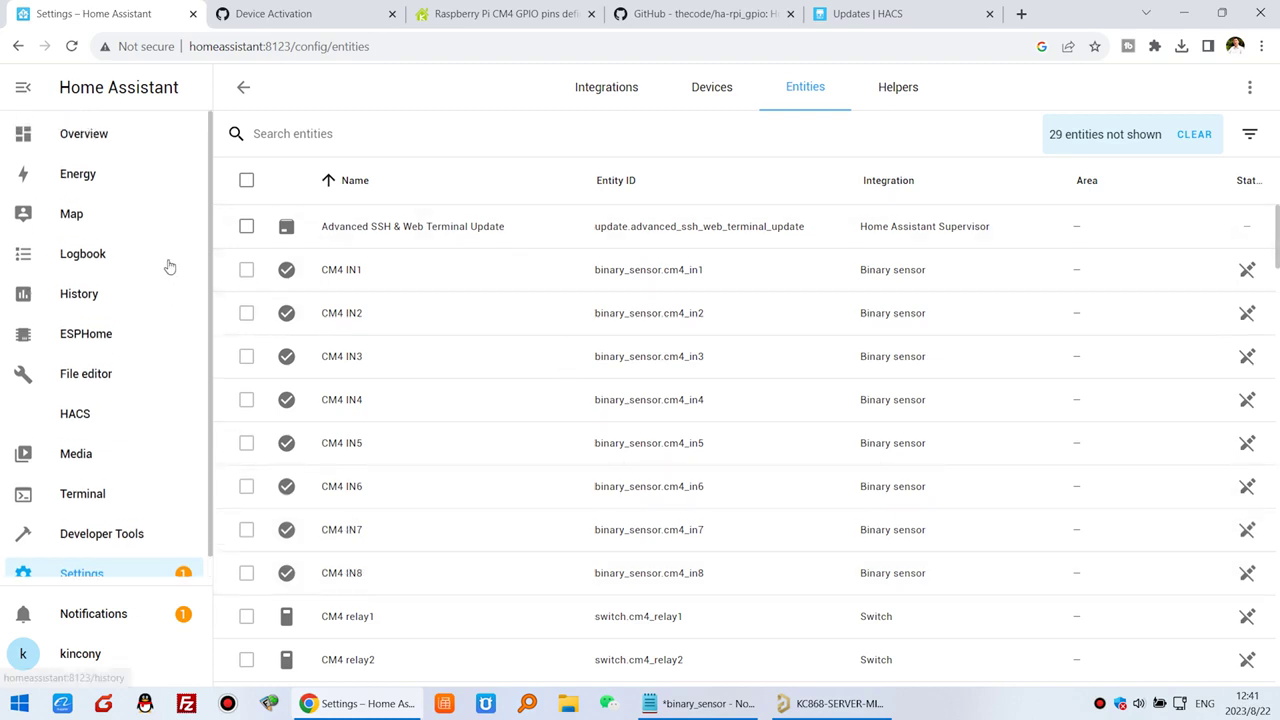
click(118, 140)
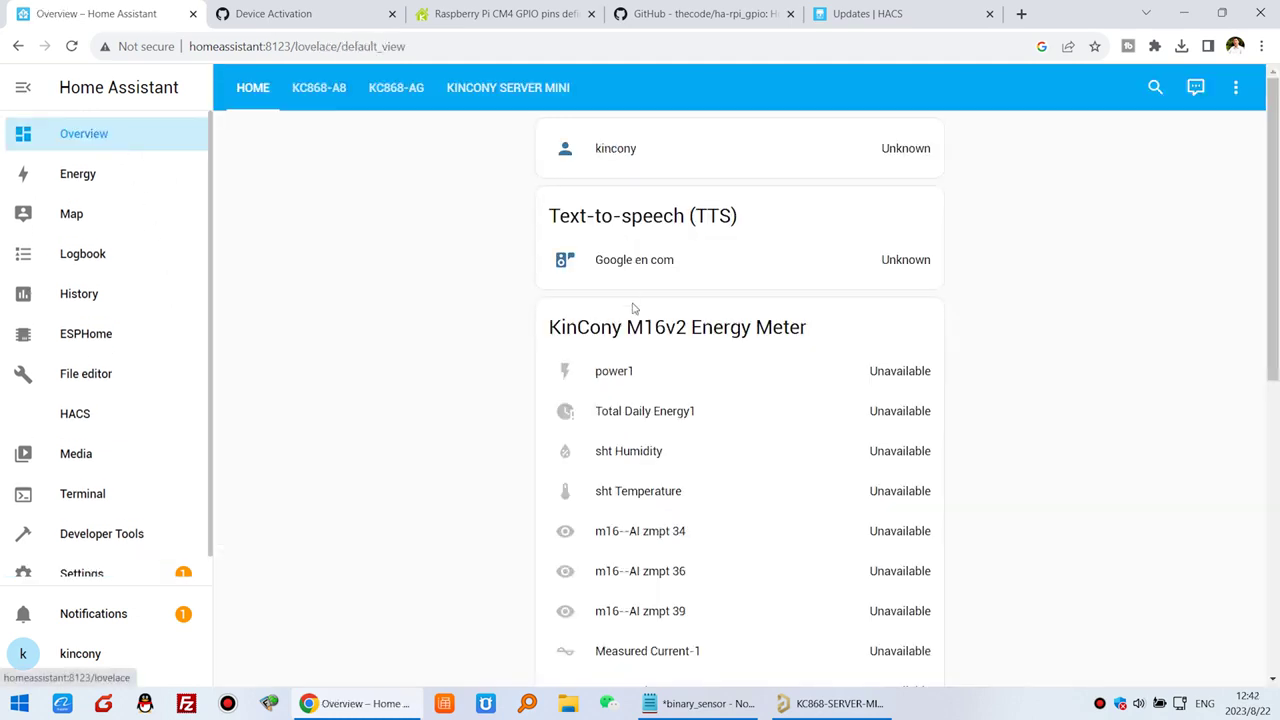
click(525, 90)
click(1247, 89)
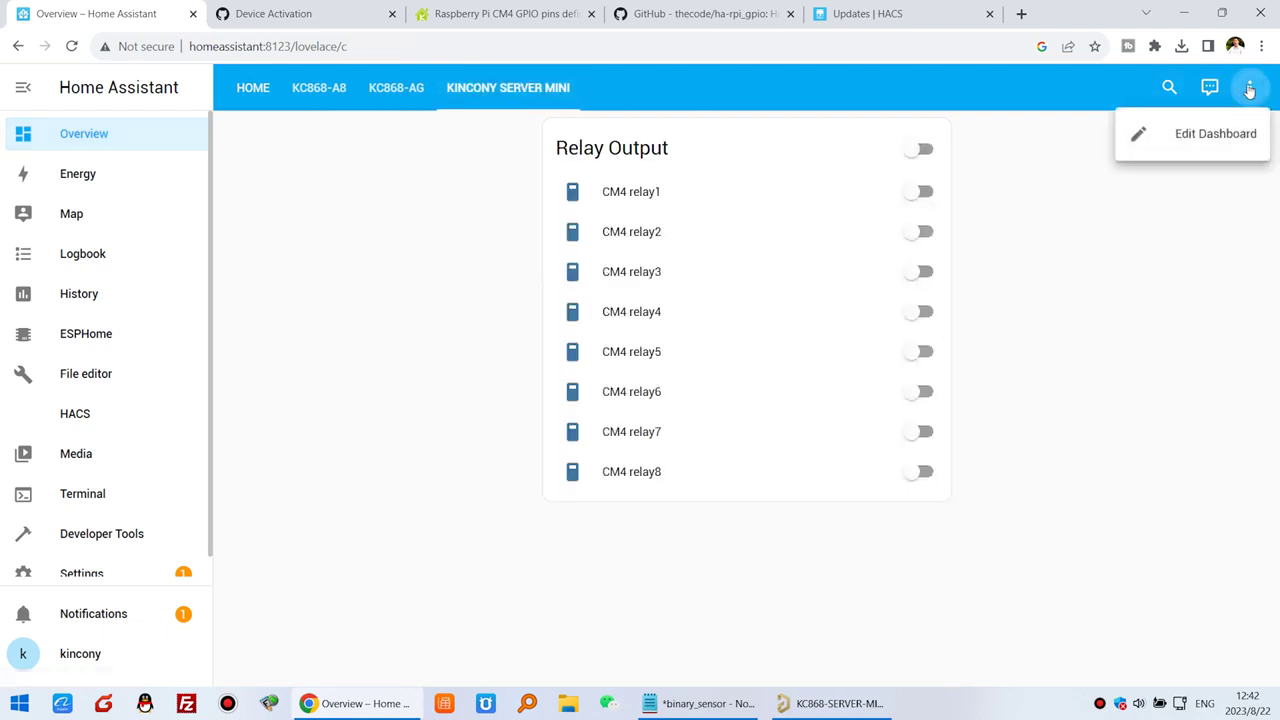
click(1242, 134)
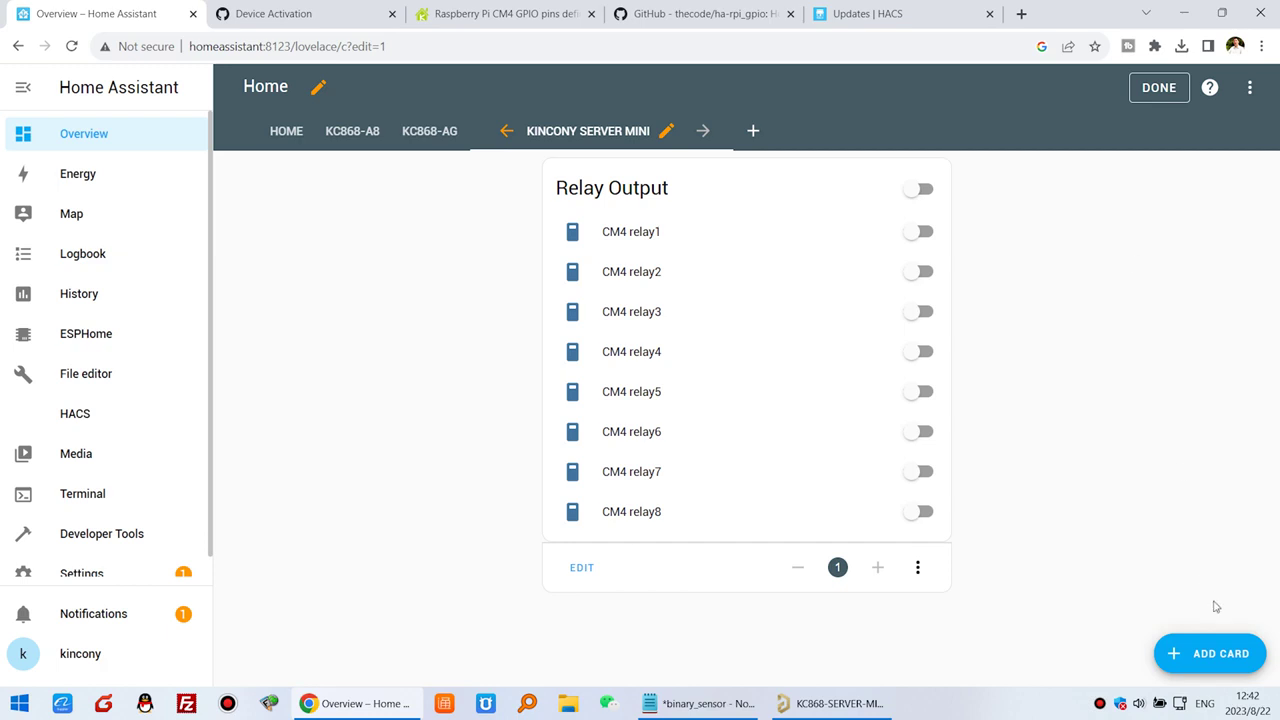
- Start a new Entities card for the KinCony Server Mini view and enter "Senor" as its title
click(1221, 655)
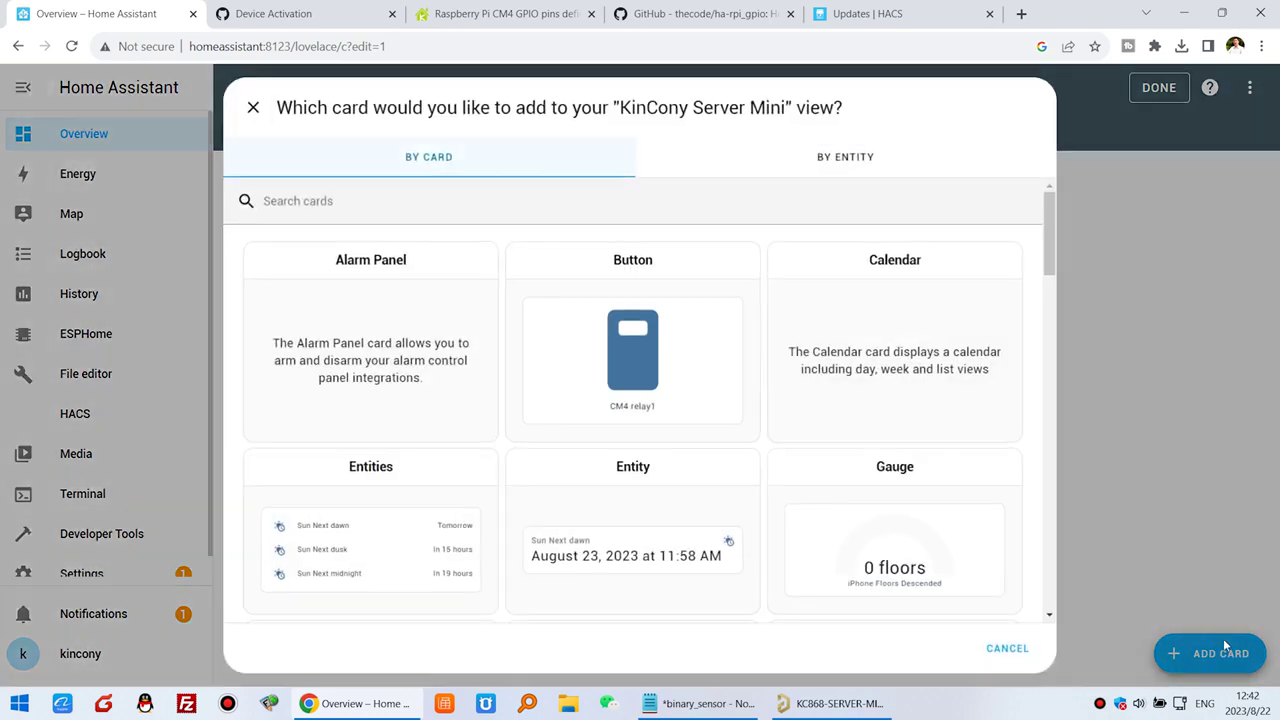
click(404, 555)
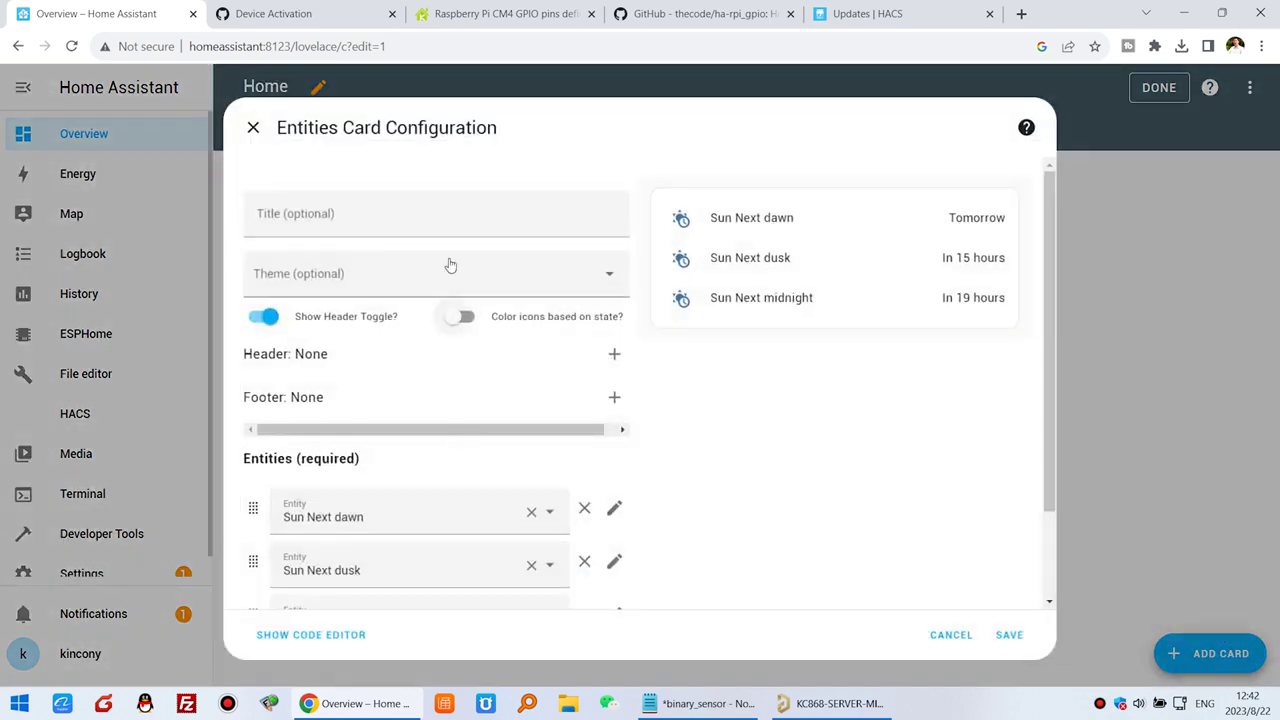
click(357, 215)
text(INPUT)
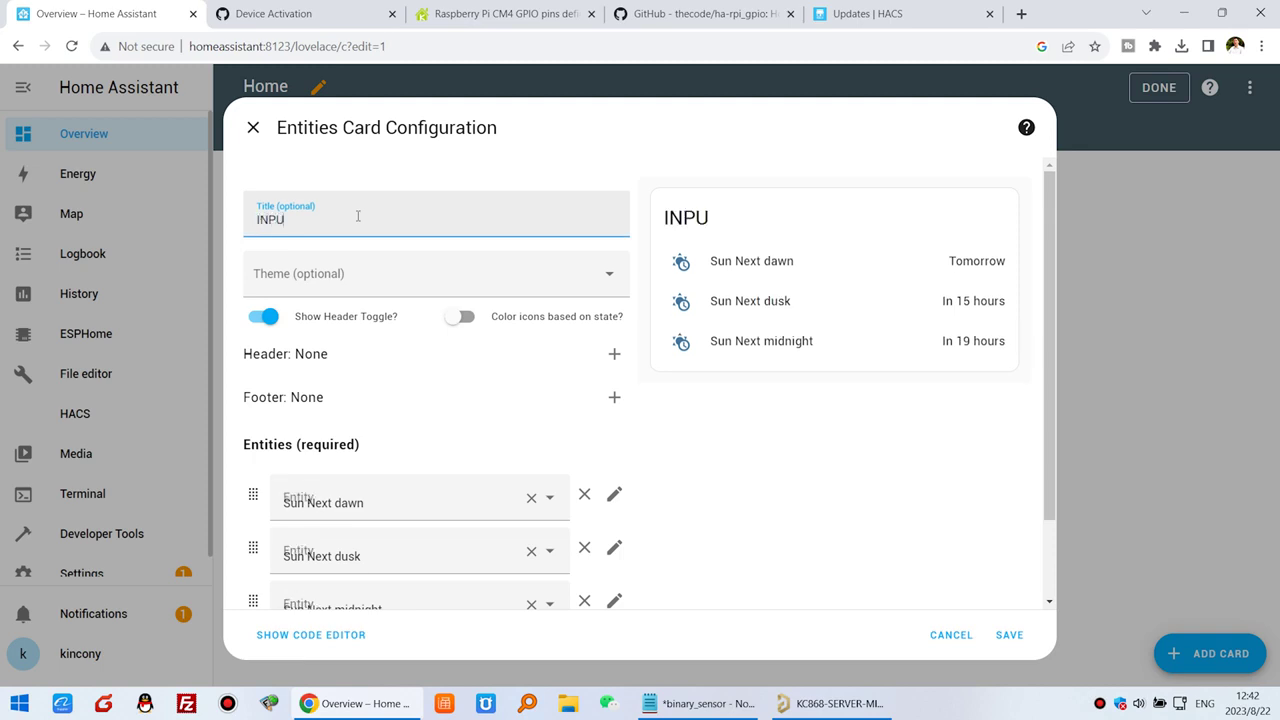
key(BackSpace)
key(BackSpace)
key(BackSpace)
key(BackSpace)
key(BackSpace)
text(Senor)
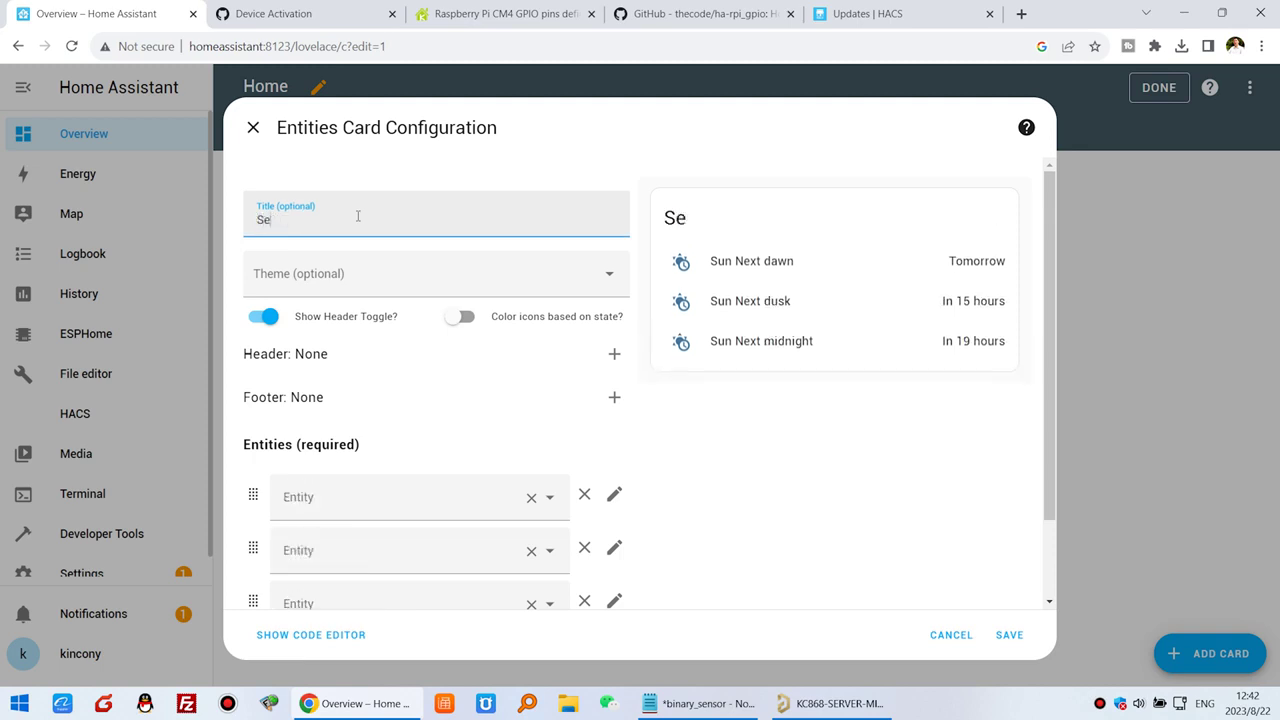
- Correct the Entities card's title to "Sensor" and remove the Sun Next dawn, Sun Next dusk and Sun Next midnight entities
key(BackSpace)
key(BackSpace)
text(sor)
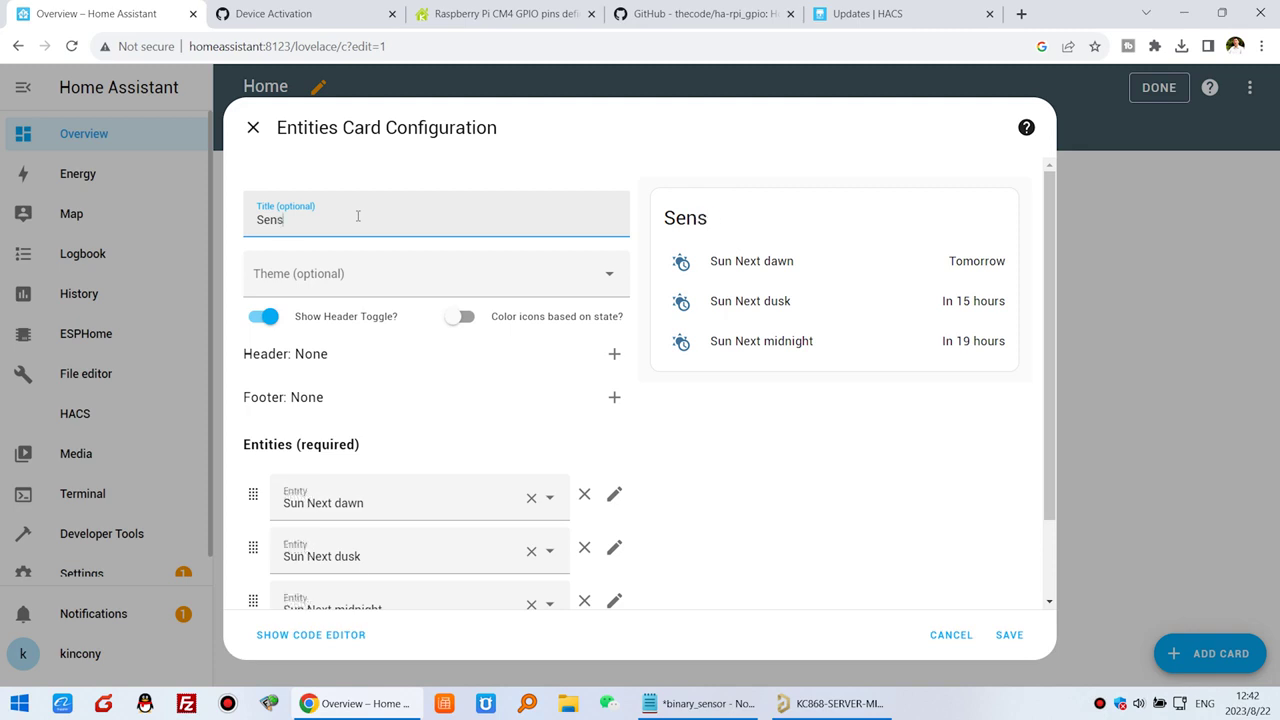
click(531, 499)
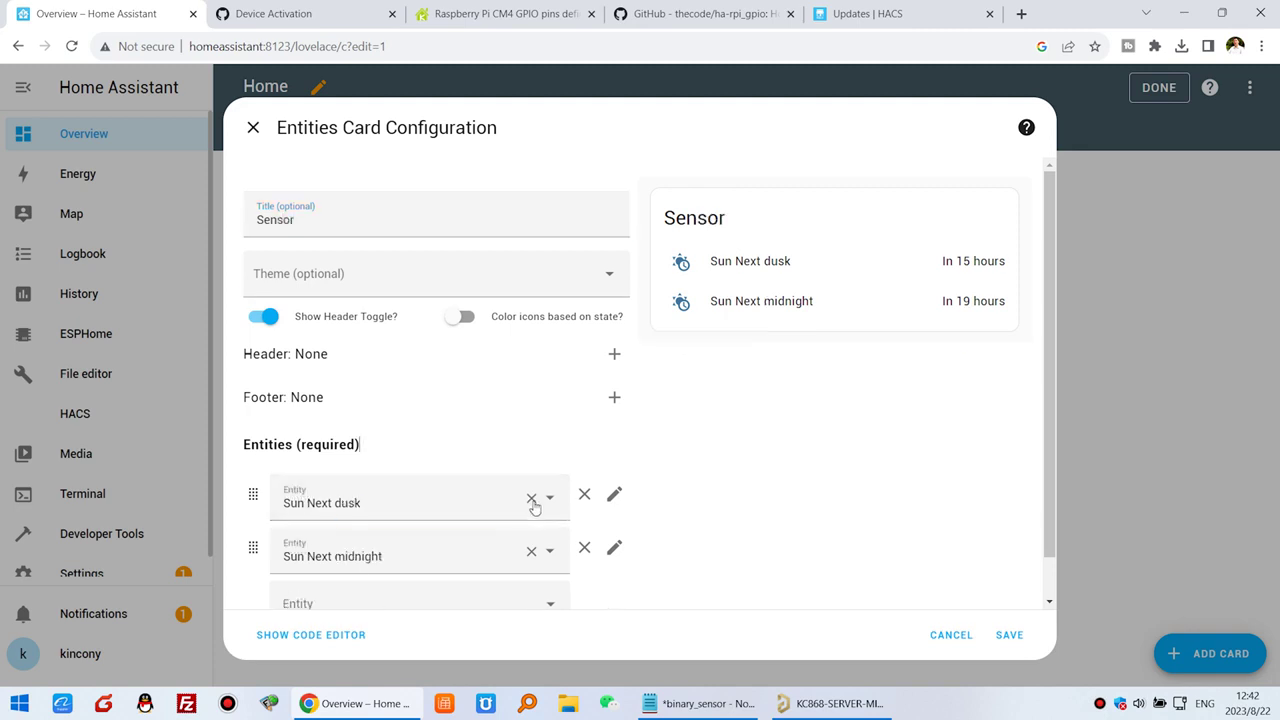
click(531, 499)
click(533, 499)
- Add the binary sensors CM4 IN1, CM4 IN2, CM4 IN3 and CM4 IN4 to the Sensor card
click(383, 501)
text(cm)
click(414, 226)
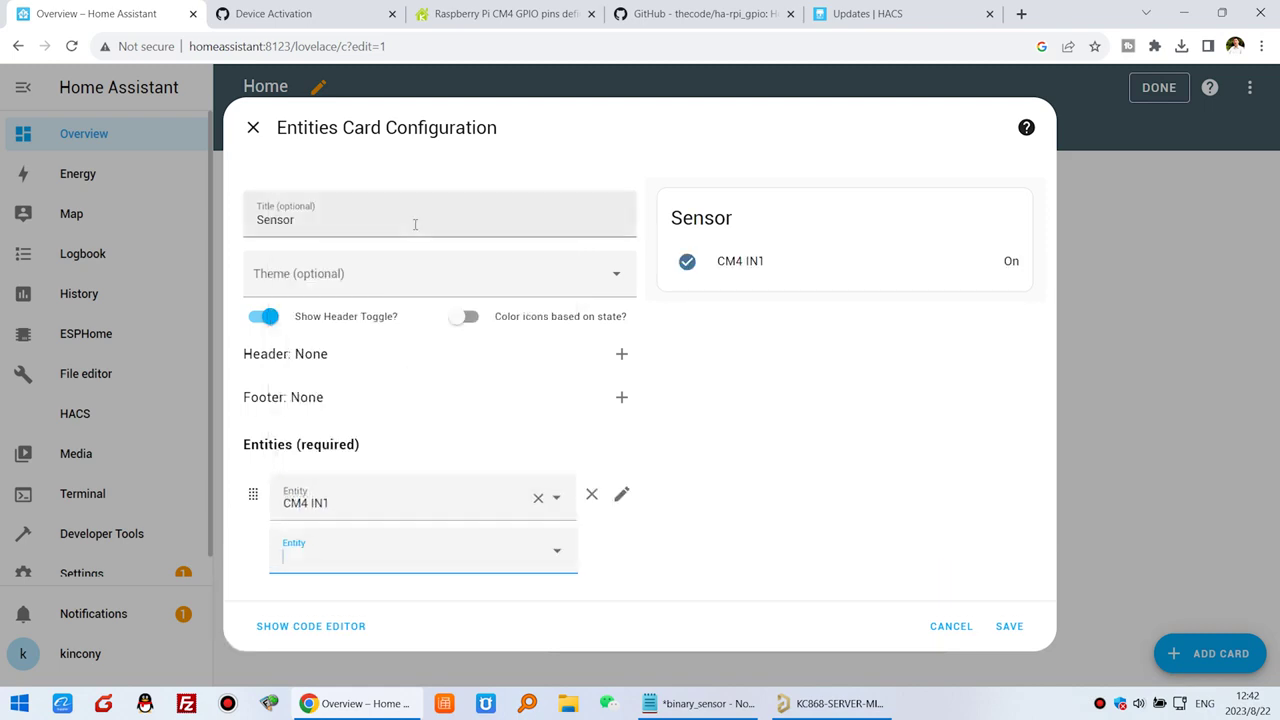
click(483, 558)
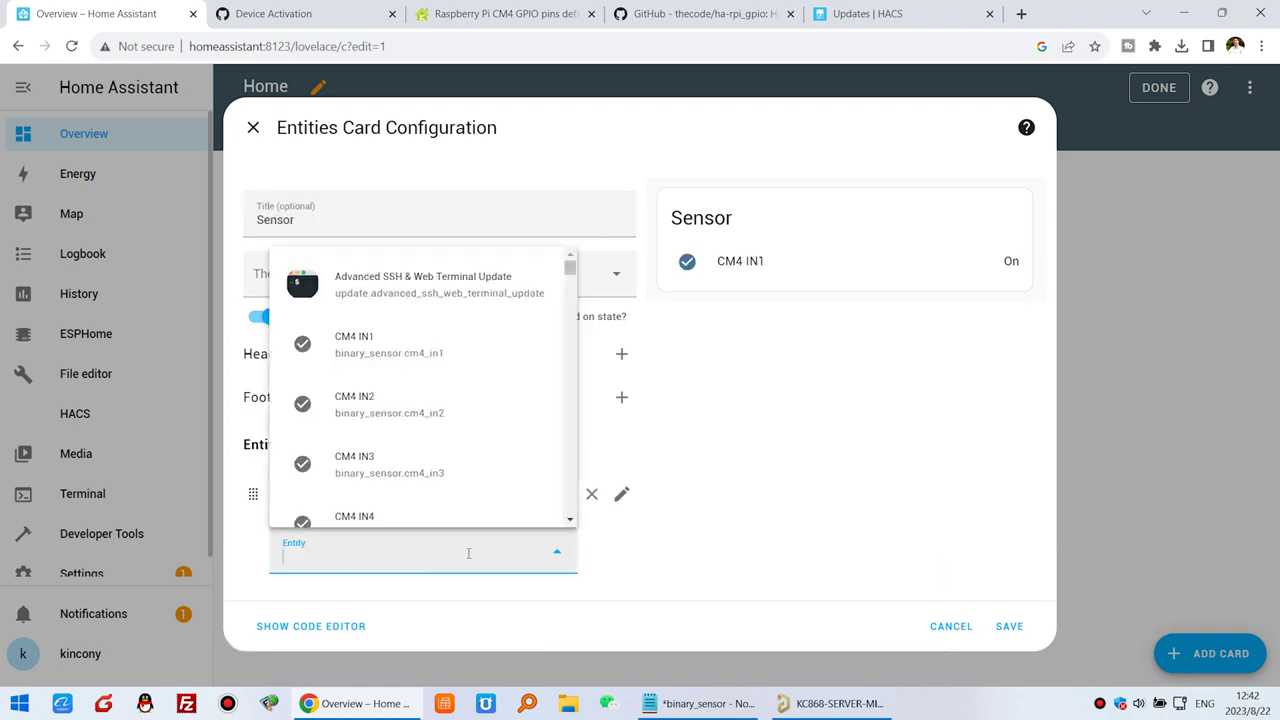
click(400, 415)
click(384, 600)
click(405, 523)
scroll(420, 540, down, 1)
click(396, 552)
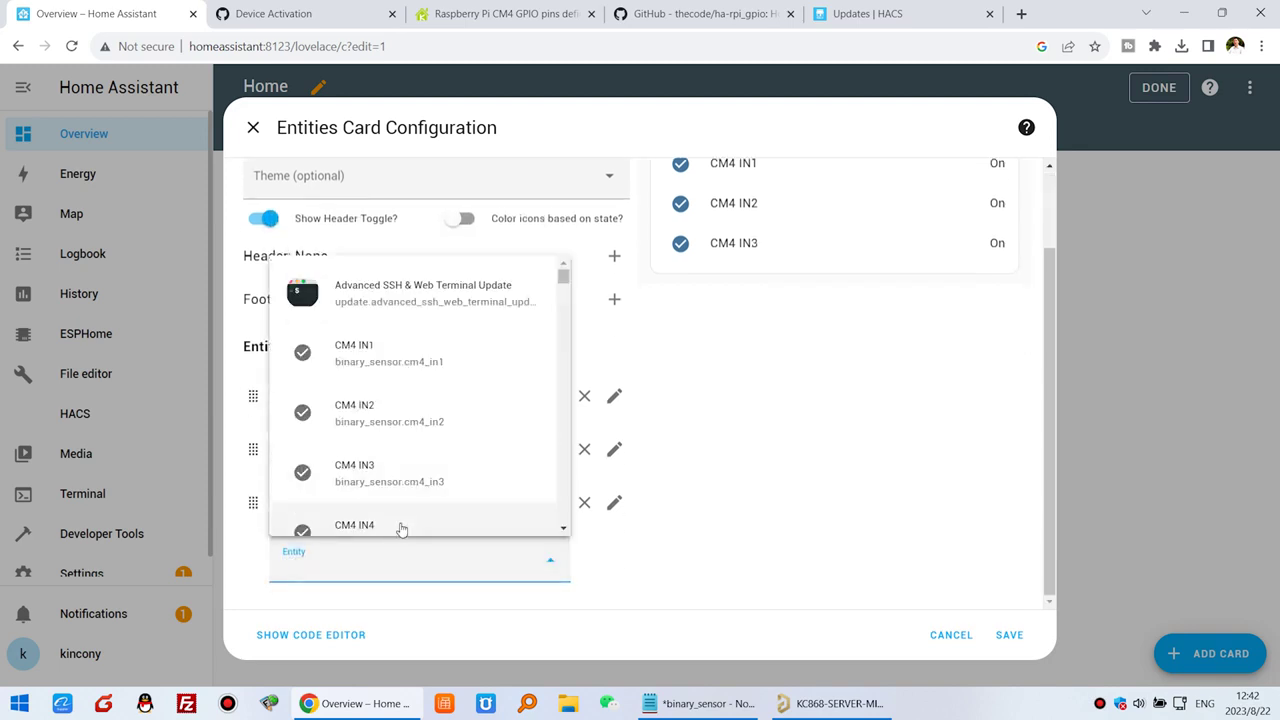
click(397, 527)
- Add the binary sensors CM4 IN5 and CM4 IN6 to the Sensor card's entity list
scroll(385, 555, down, 1)
click(374, 560)
scroll(403, 508, down, 2)
scroll(403, 508, down, 2)
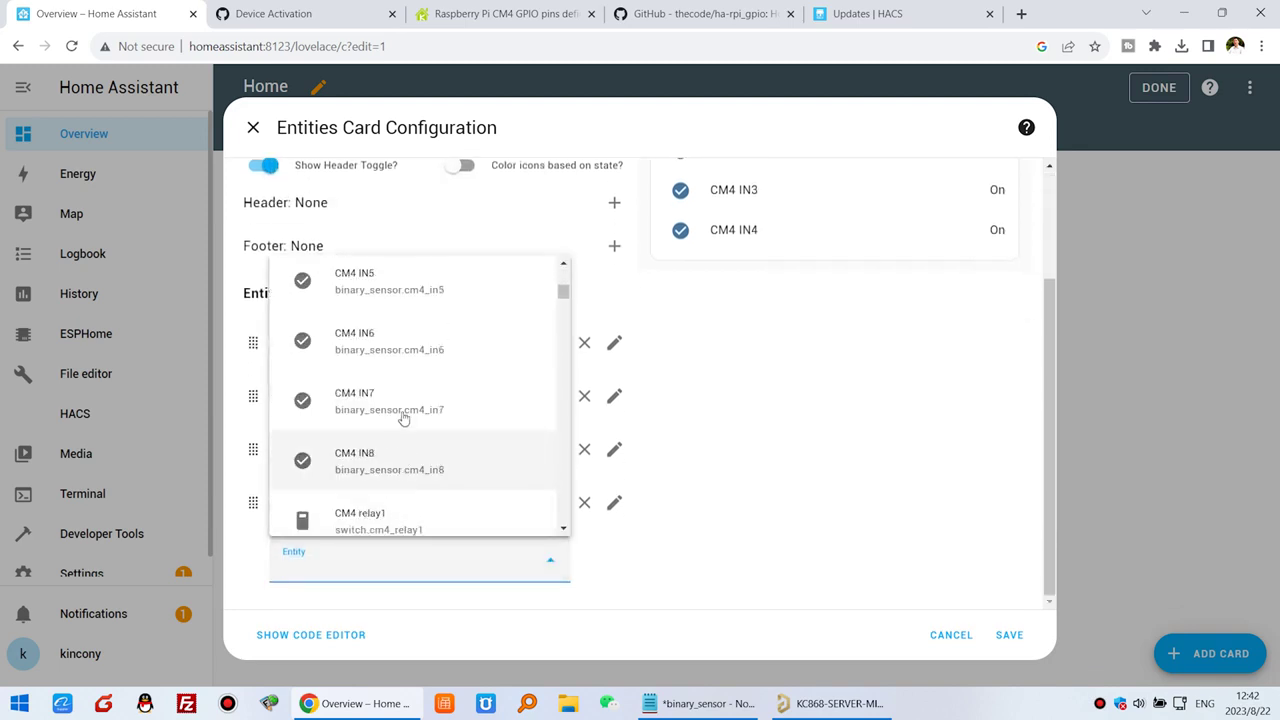
click(403, 290)
scroll(410, 560, down, 1)
click(382, 566)
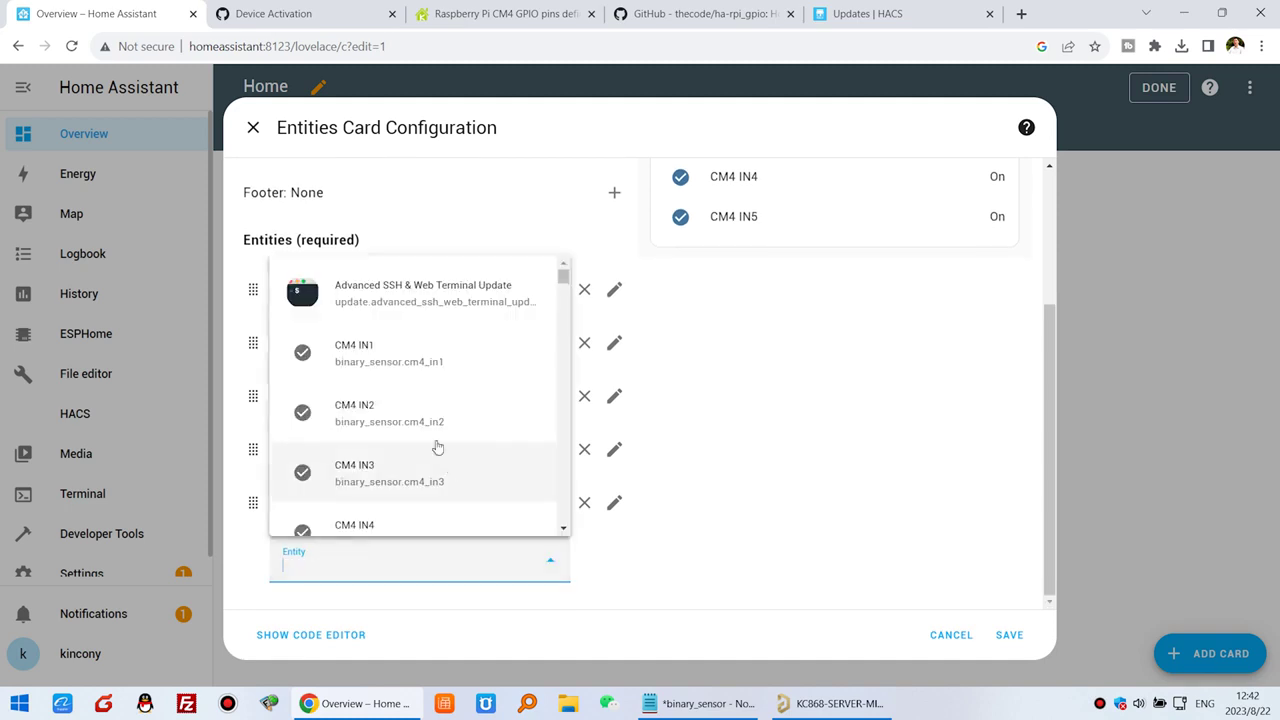
scroll(410, 449, down, 2)
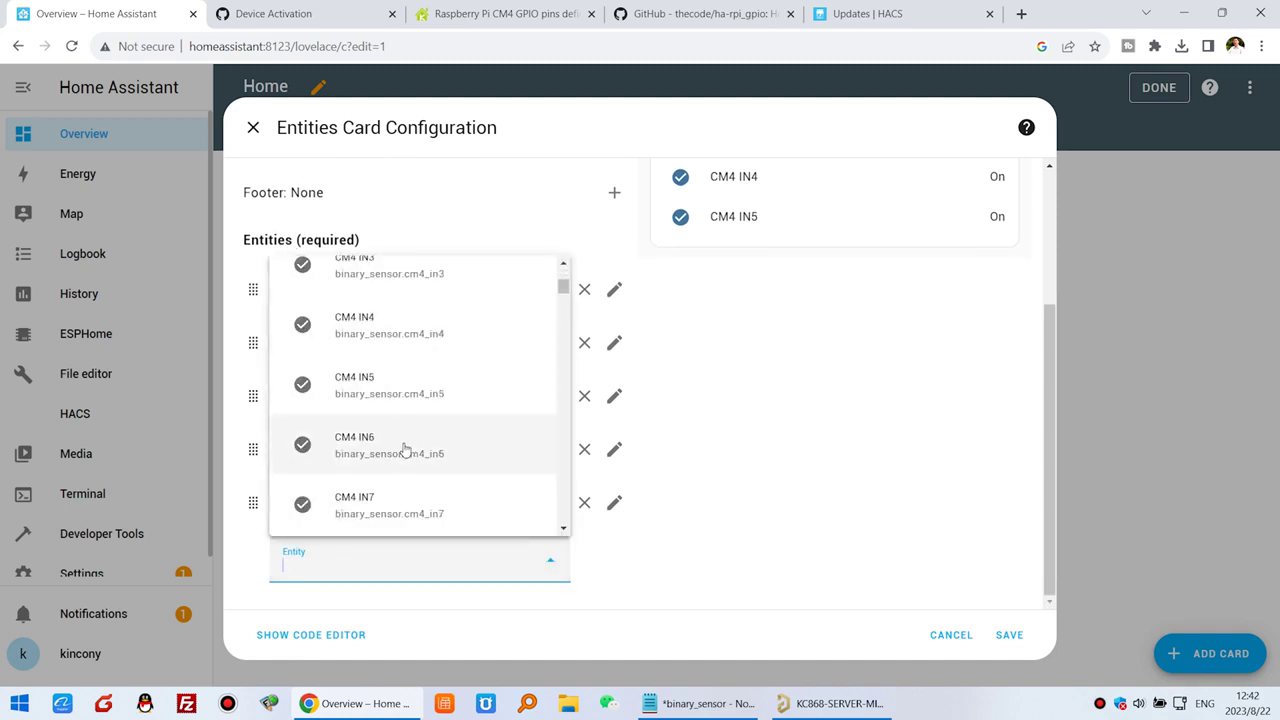
click(405, 449)
- Complete the Sensor card with CM4 IN7 and CM4 IN8, save it and finish editing the dashboard
scroll(443, 449, down, 1)
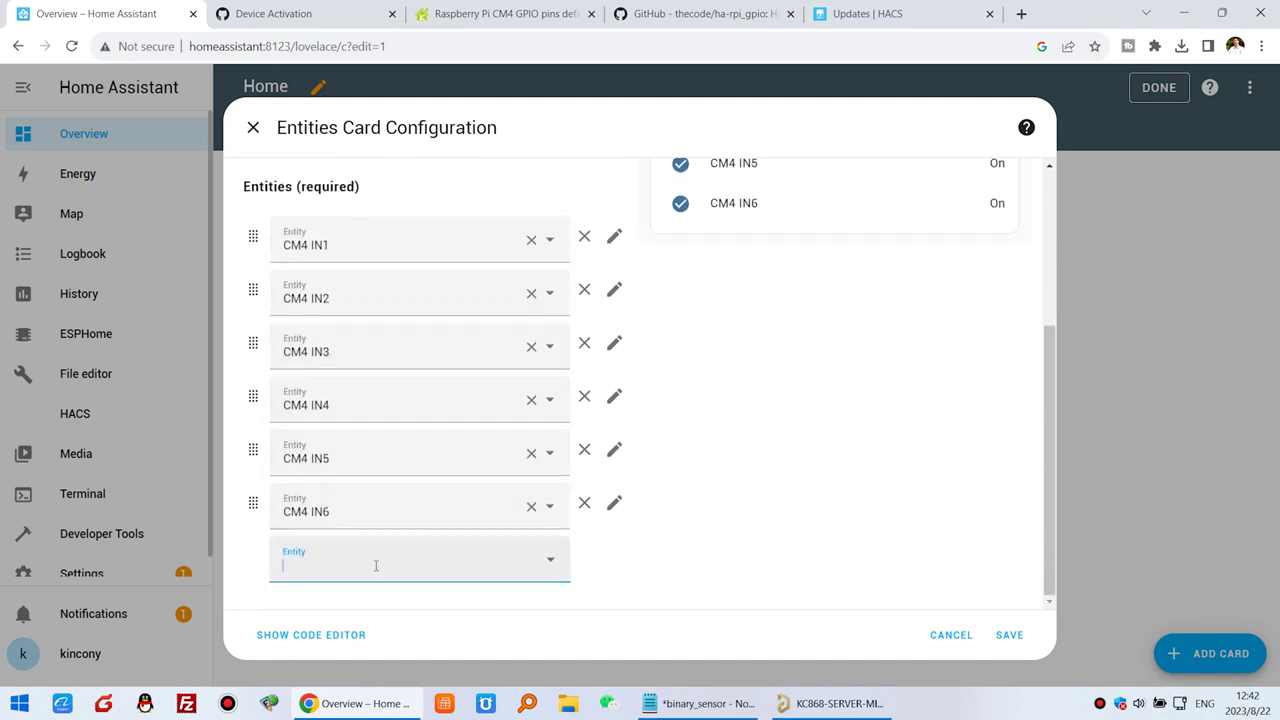
click(400, 506)
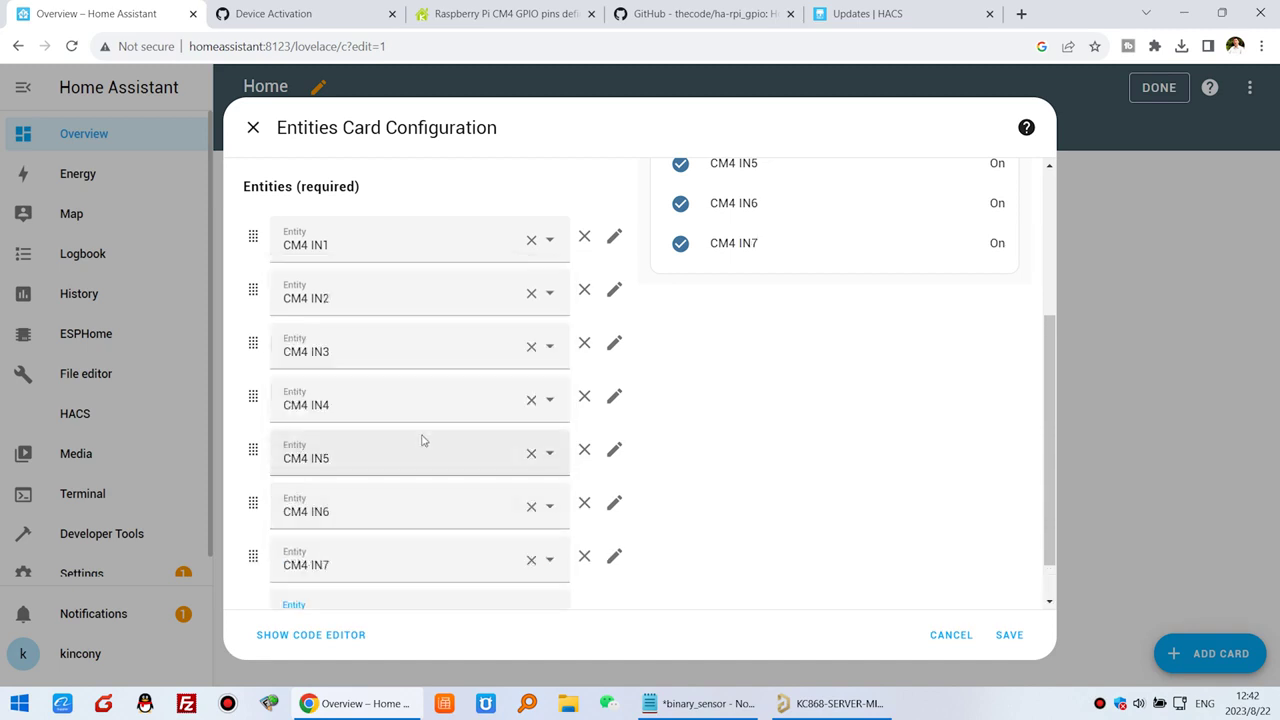
scroll(423, 440, down, 1)
click(377, 563)
scroll(415, 490, down, 3)
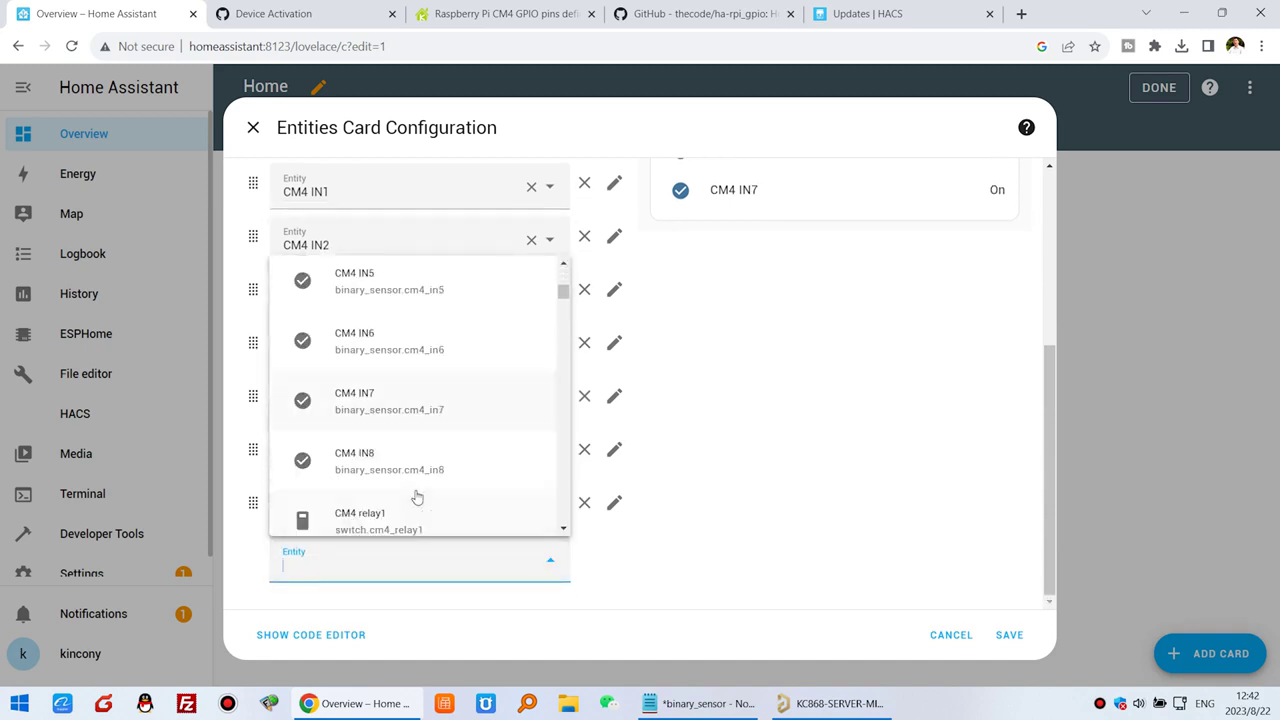
click(417, 465)
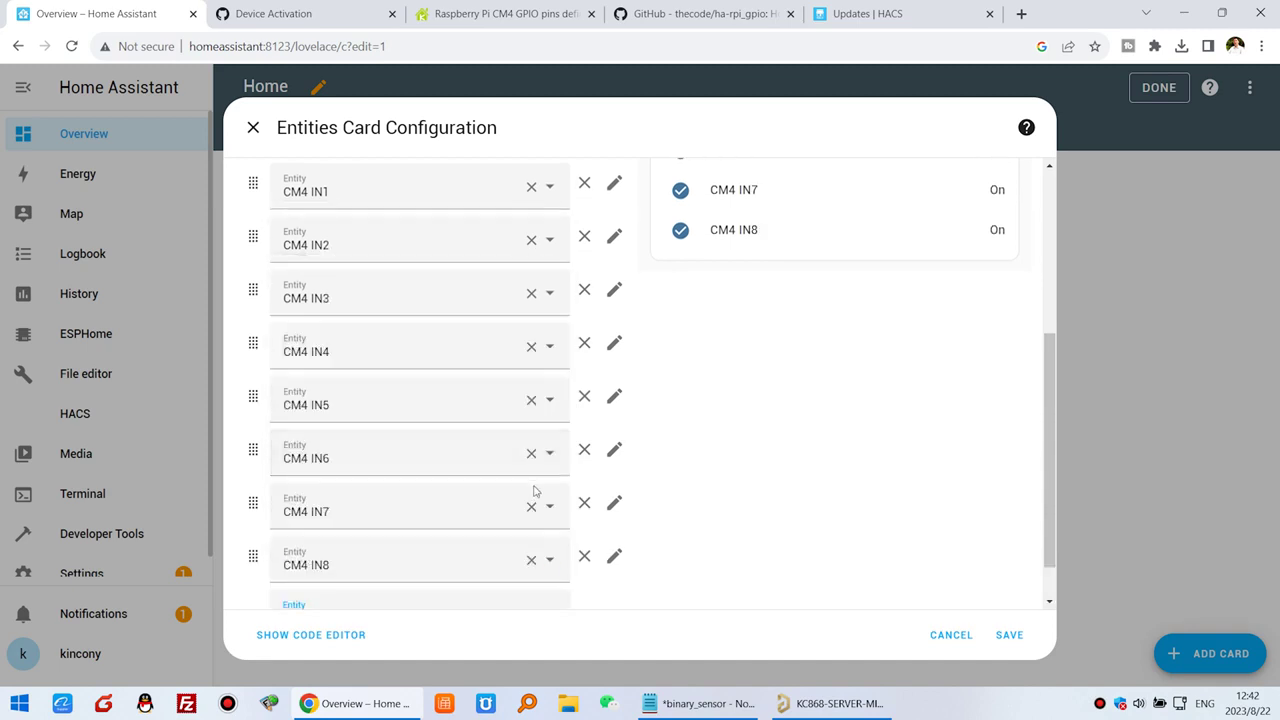
click(1012, 637)
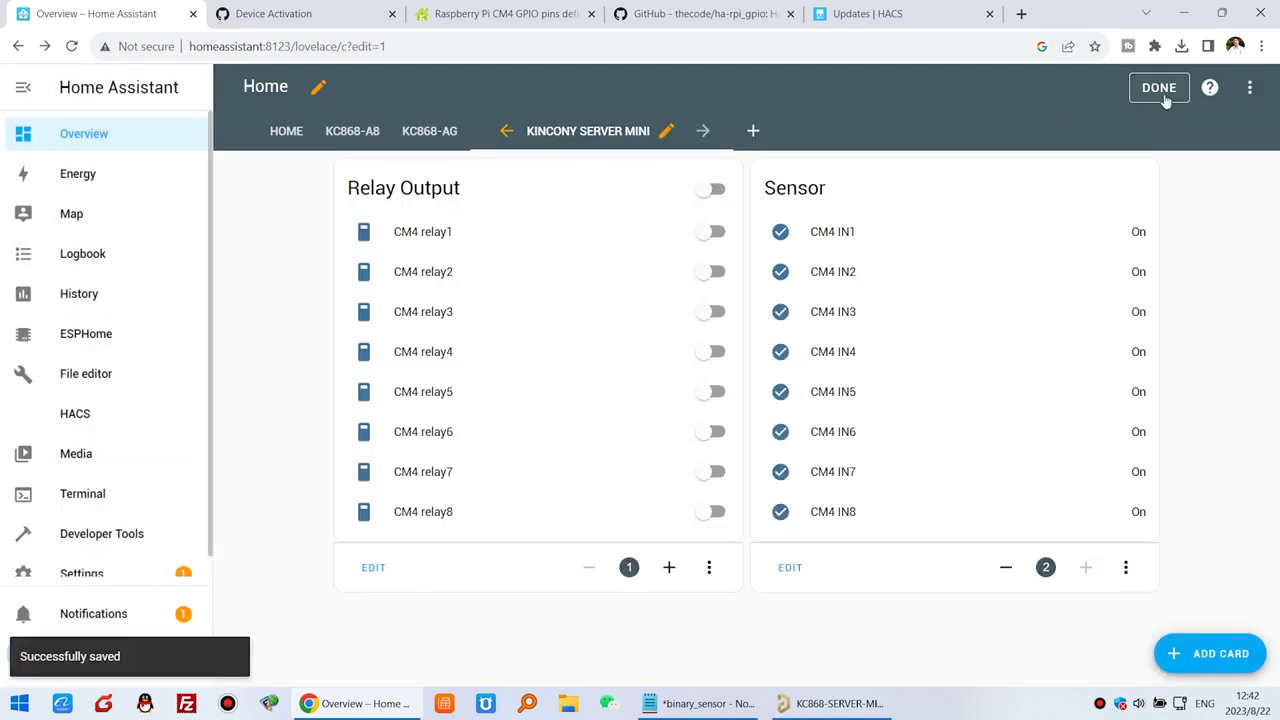
click(1159, 88)
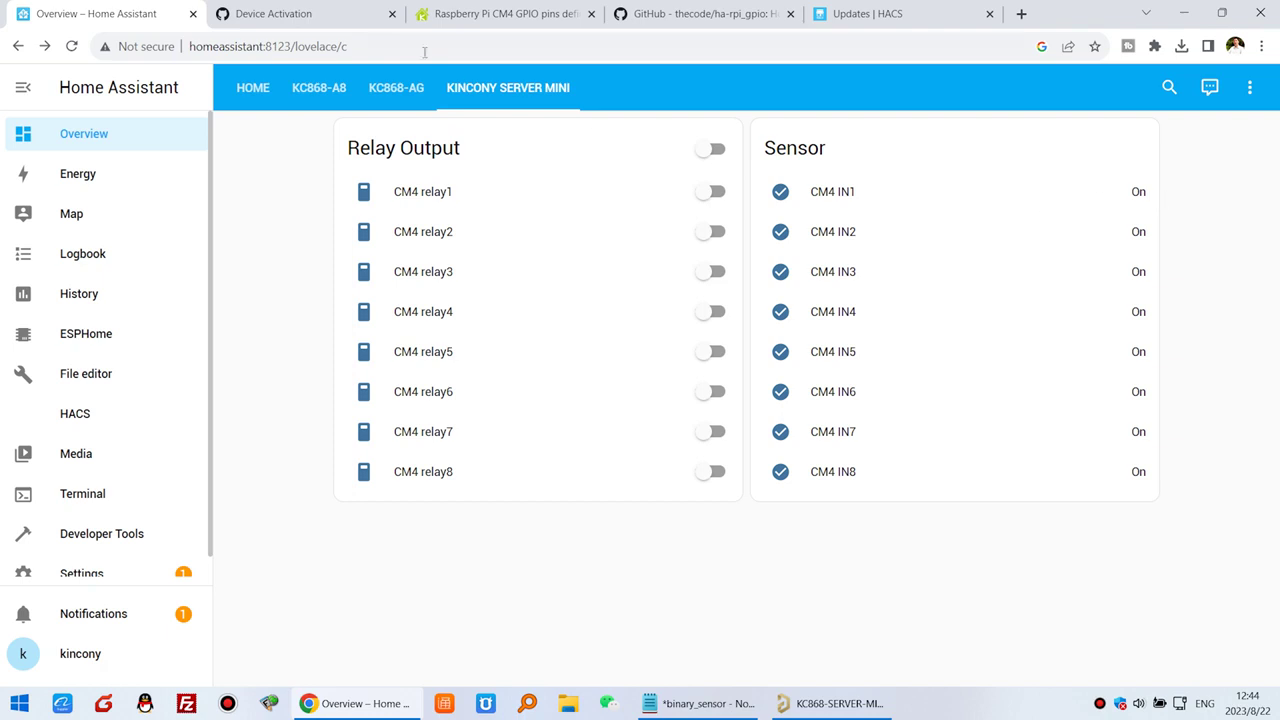
- Copy "invert_logic: true" from the full binary_sensor configuration example in the ha-rpi_gpio README on GitHub
click(698, 14)
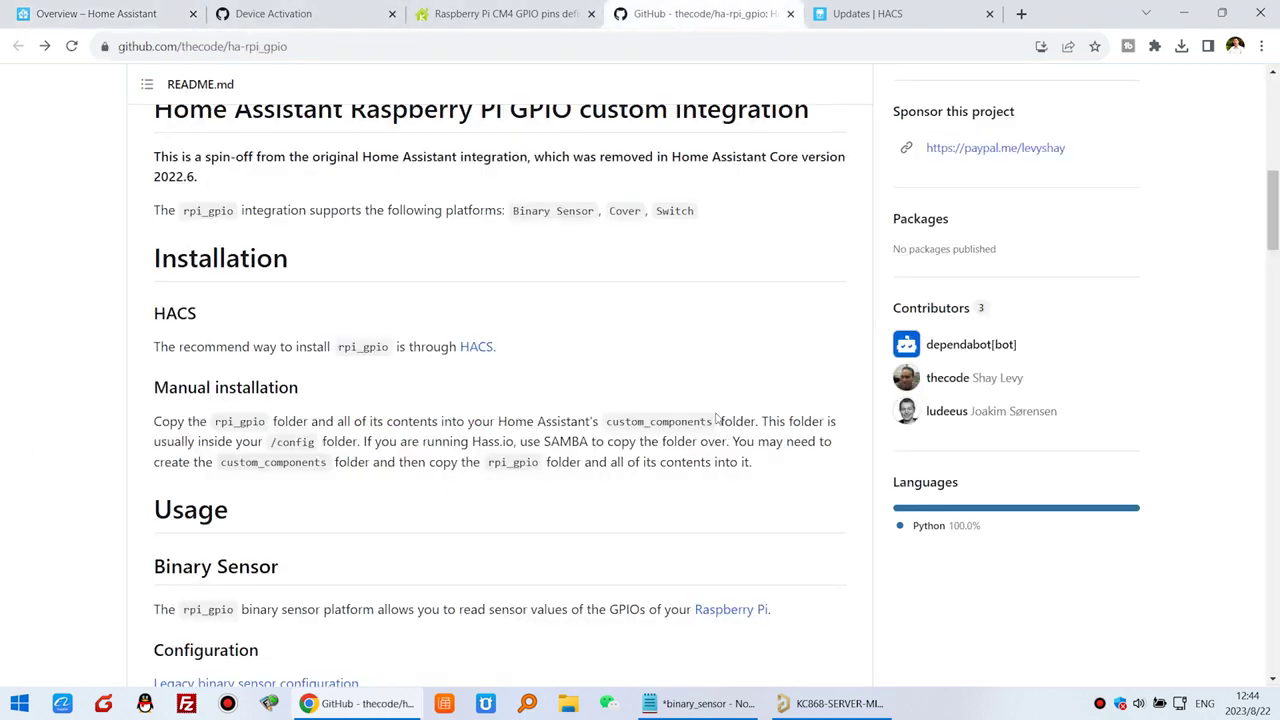
scroll(716, 419, down, 7)
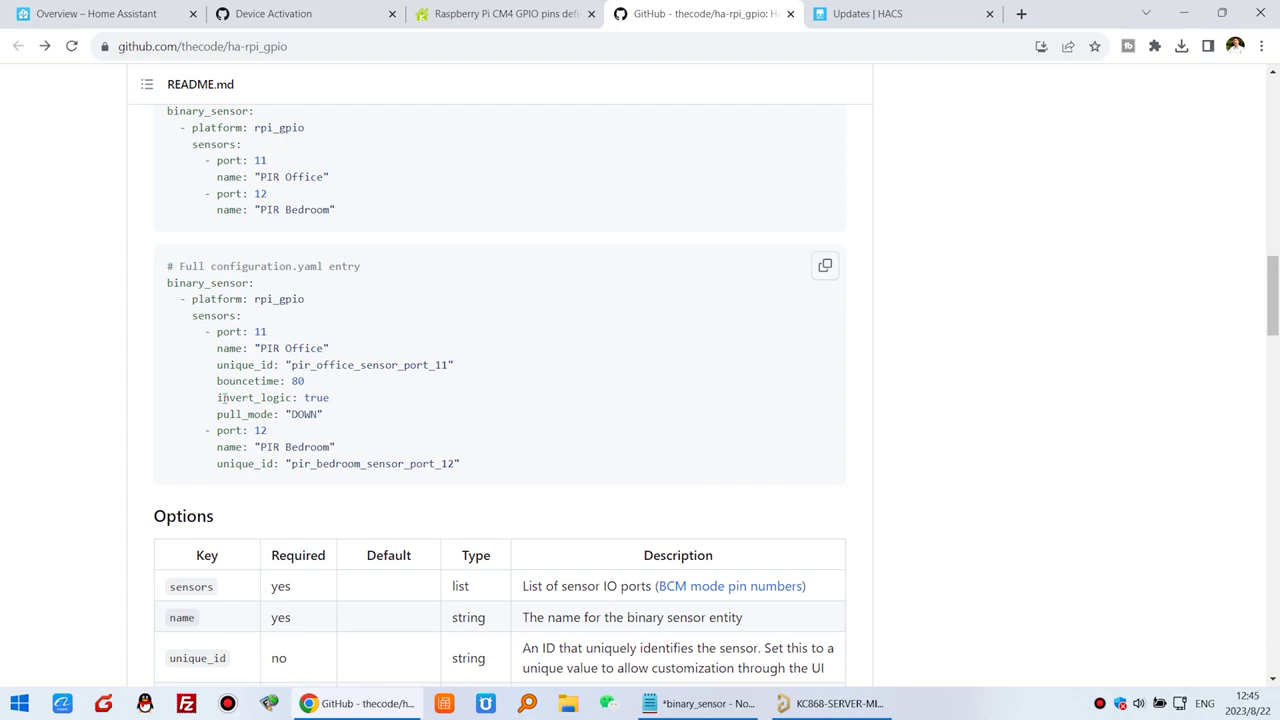
drag(168, 290, 255, 284)
mouse_move(221, 398)
mouse_down()
mouse_move(335, 400)
mouse_move(216, 398)
mouse_up()
right_click(335, 400)
click(325, 393)
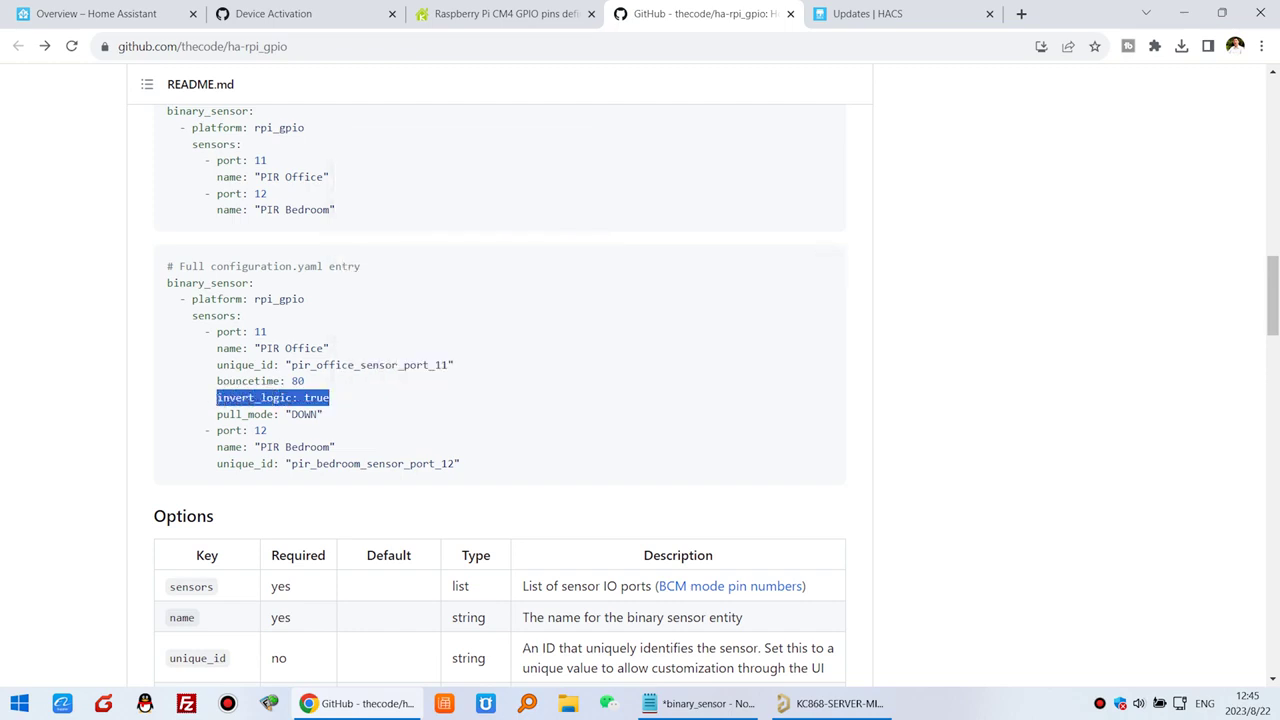
right_click(250, 400)
click(279, 414)
- Open configuration.yaml in Home Assistant's File editor and insert "invert_logic: true" below the CM4 IN1 sensor name
click(115, 14)
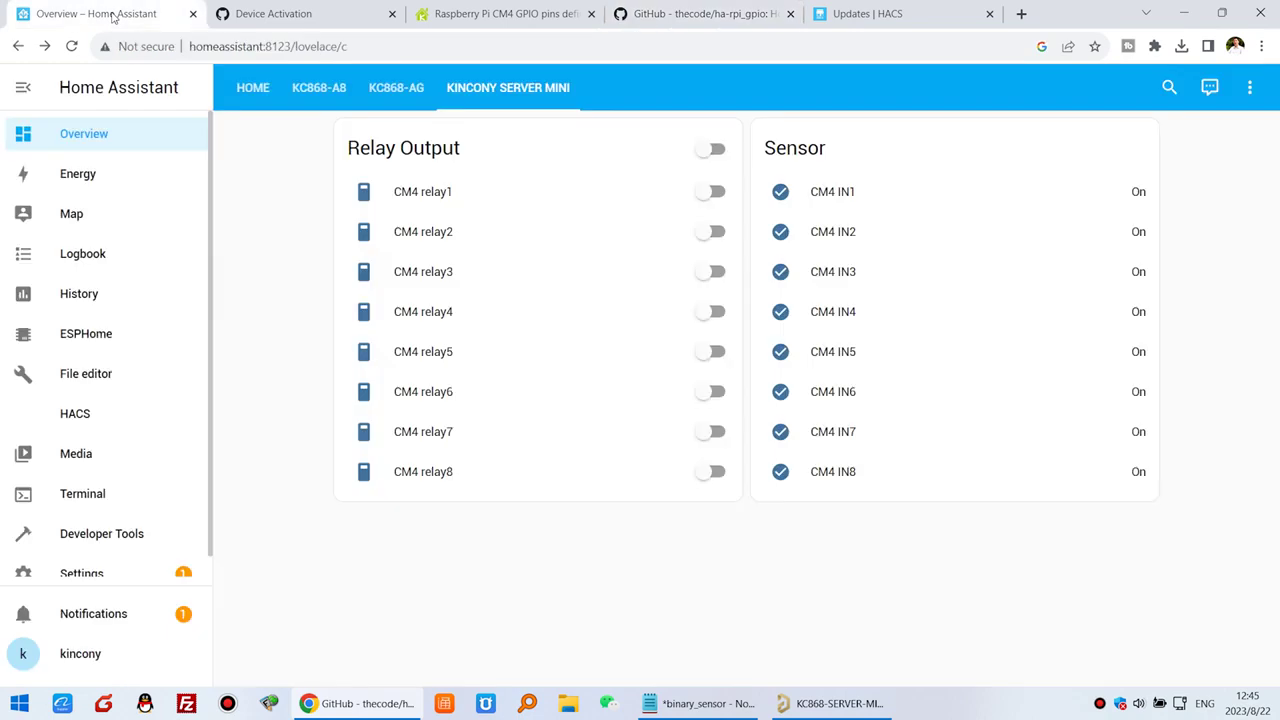
click(103, 380)
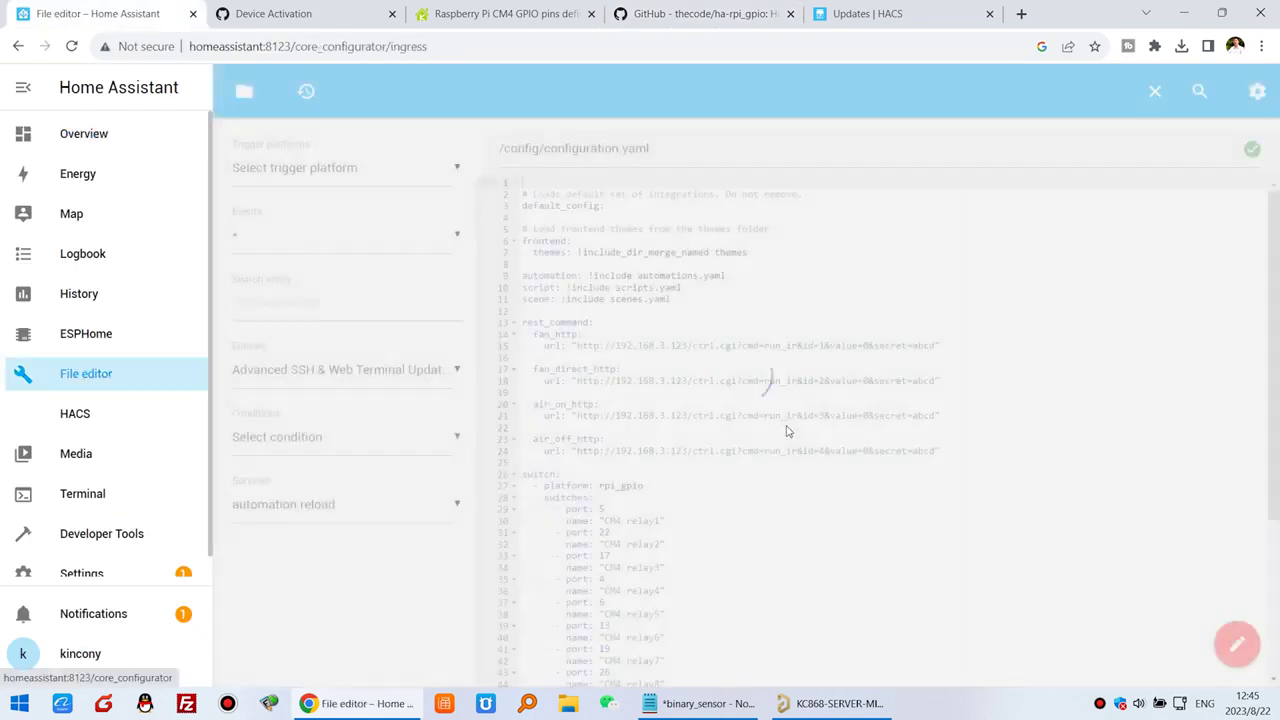
scroll(787, 428, down, 3)
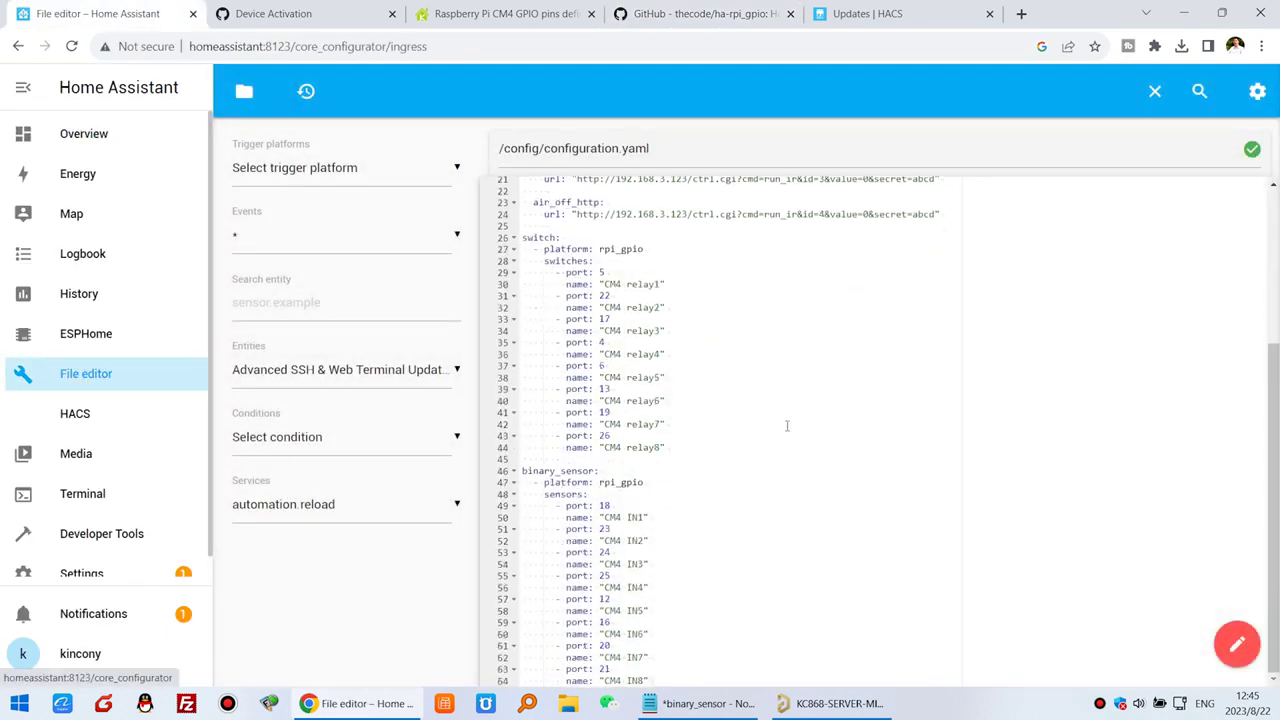
click(736, 516)
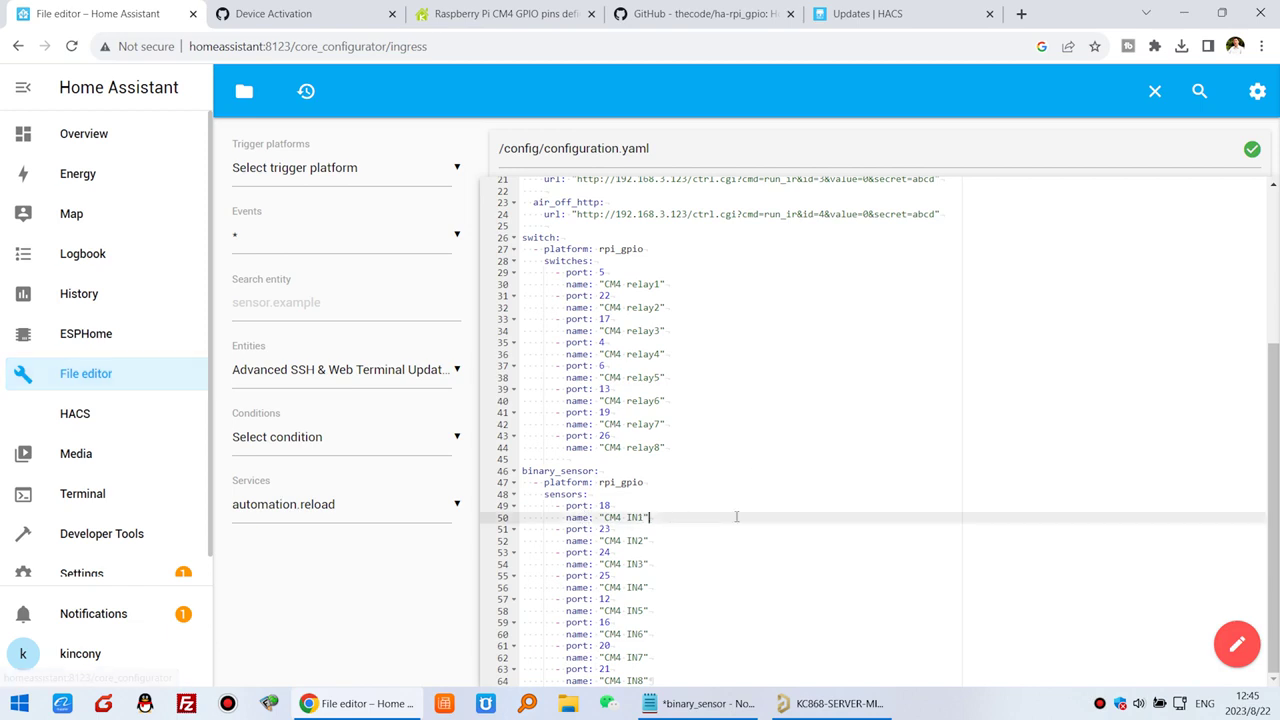
key(Return)
key(ctrl+v)
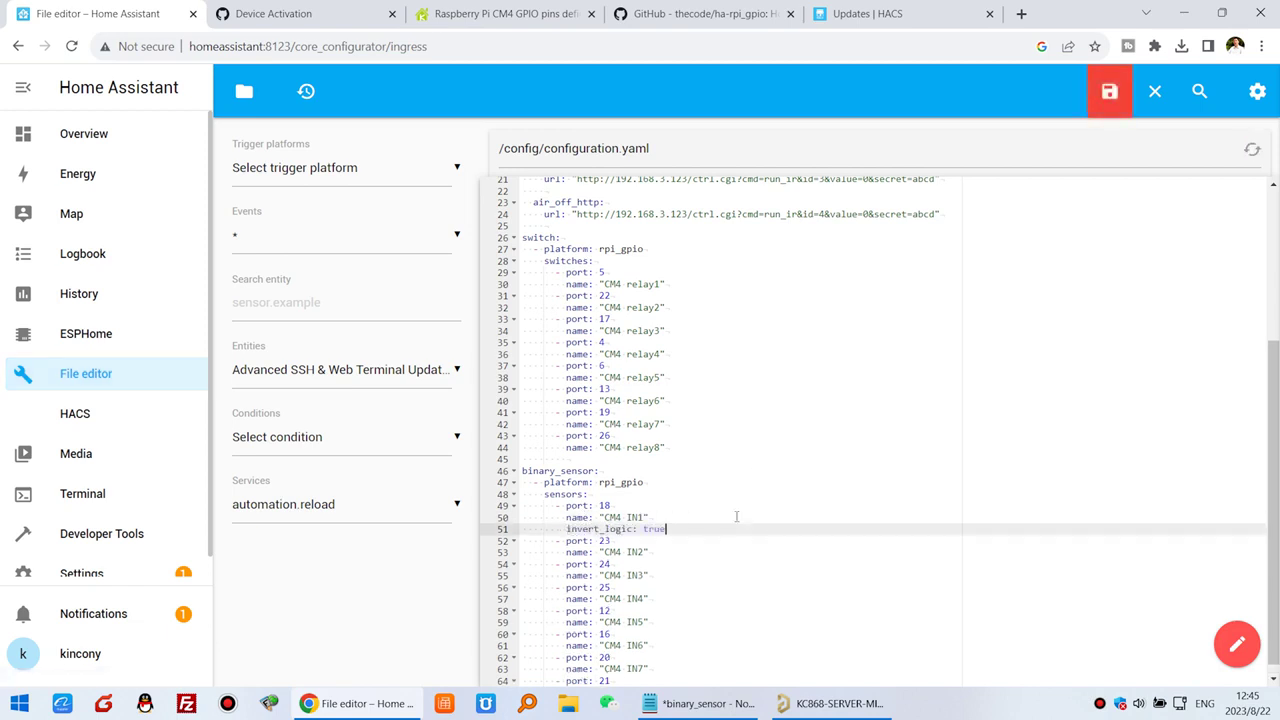
- Compare the placement of invert_logic with the full binary_sensor example in the ha-rpi_gpio README, and return to the File editor
click(271, 12)
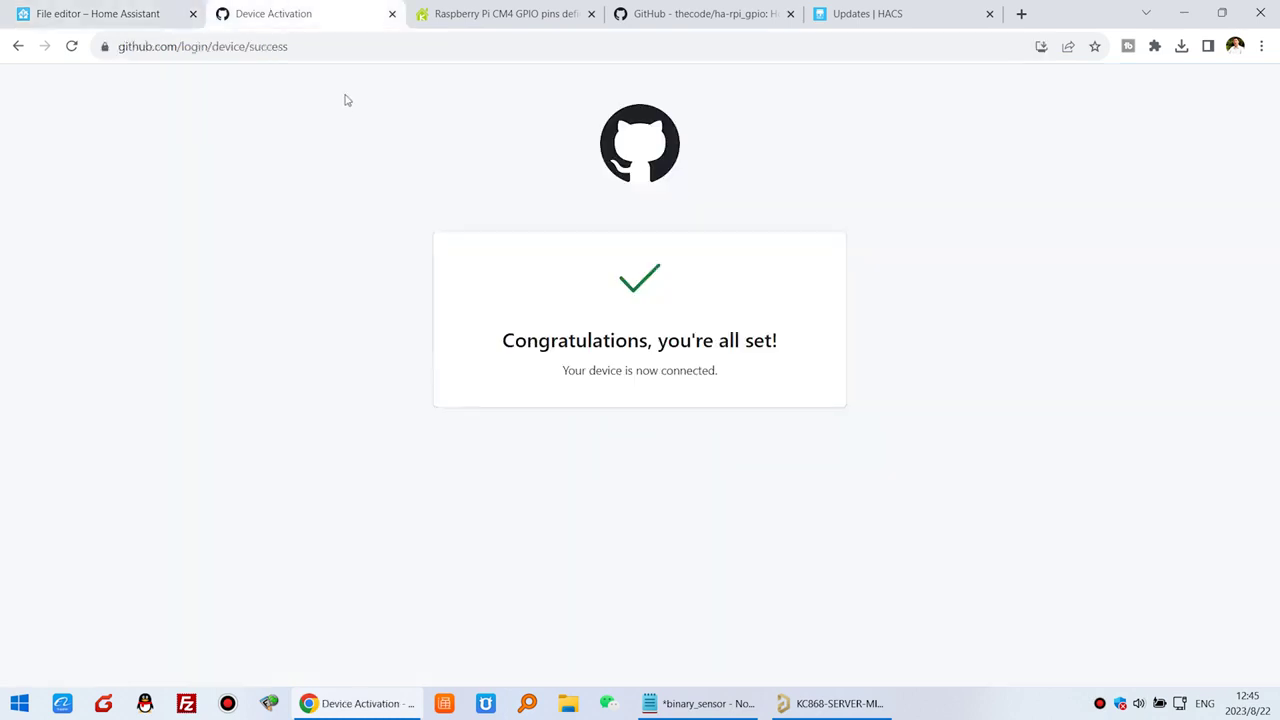
click(693, 10)
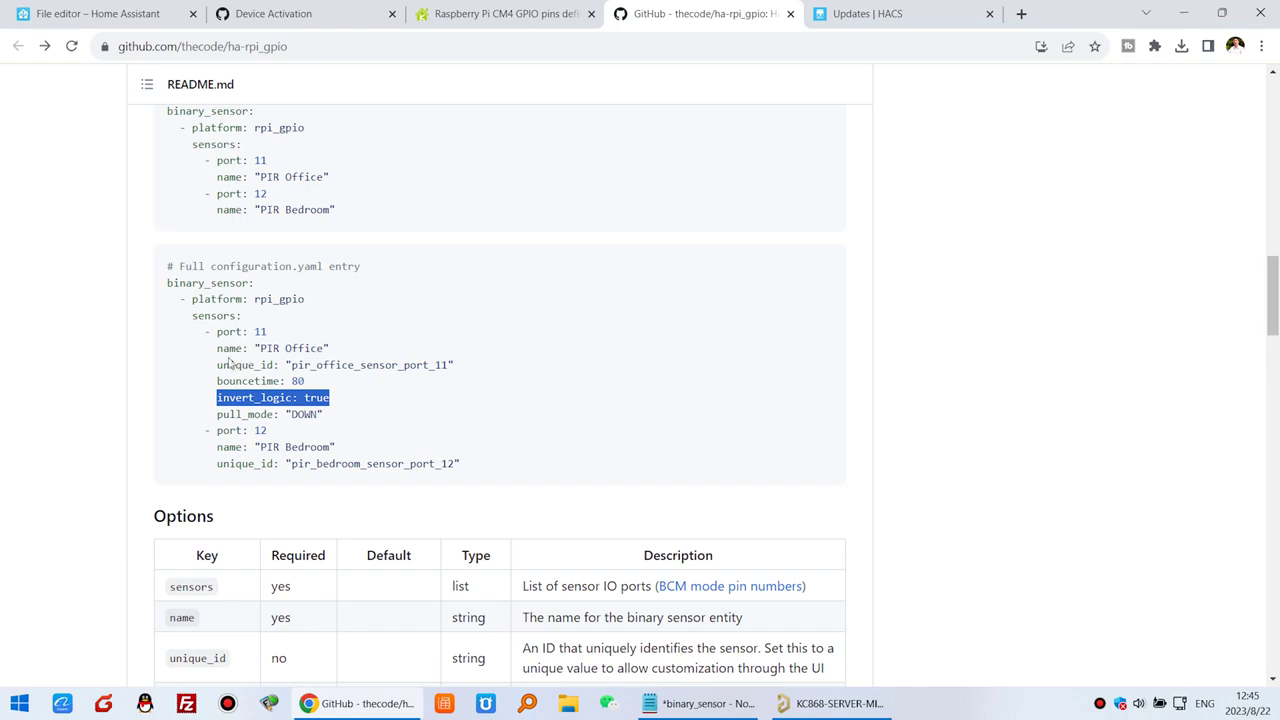
click(147, 12)
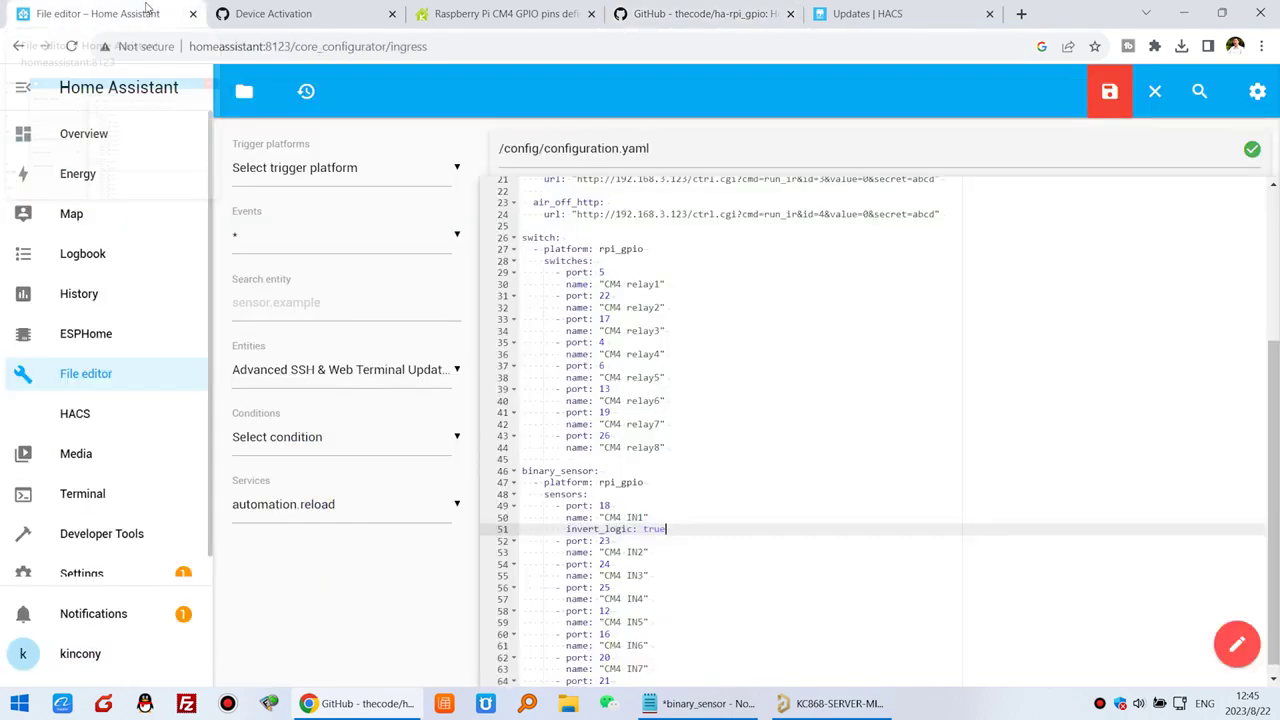
- Insert "invert_logic: true" below the CM4 IN2, CM4 IN3 and CM4 IN4 names in configuration.yaml
click(649, 552)
key(Return)
key(ctrl+v)
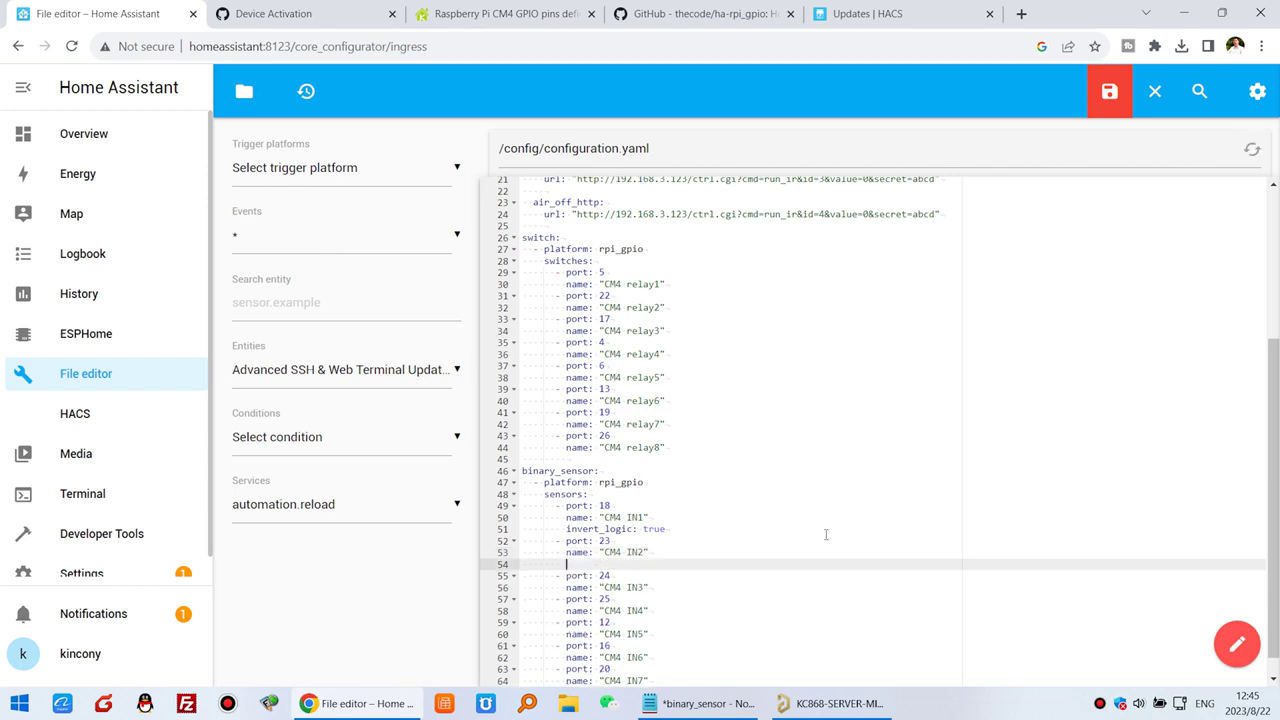
click(651, 587)
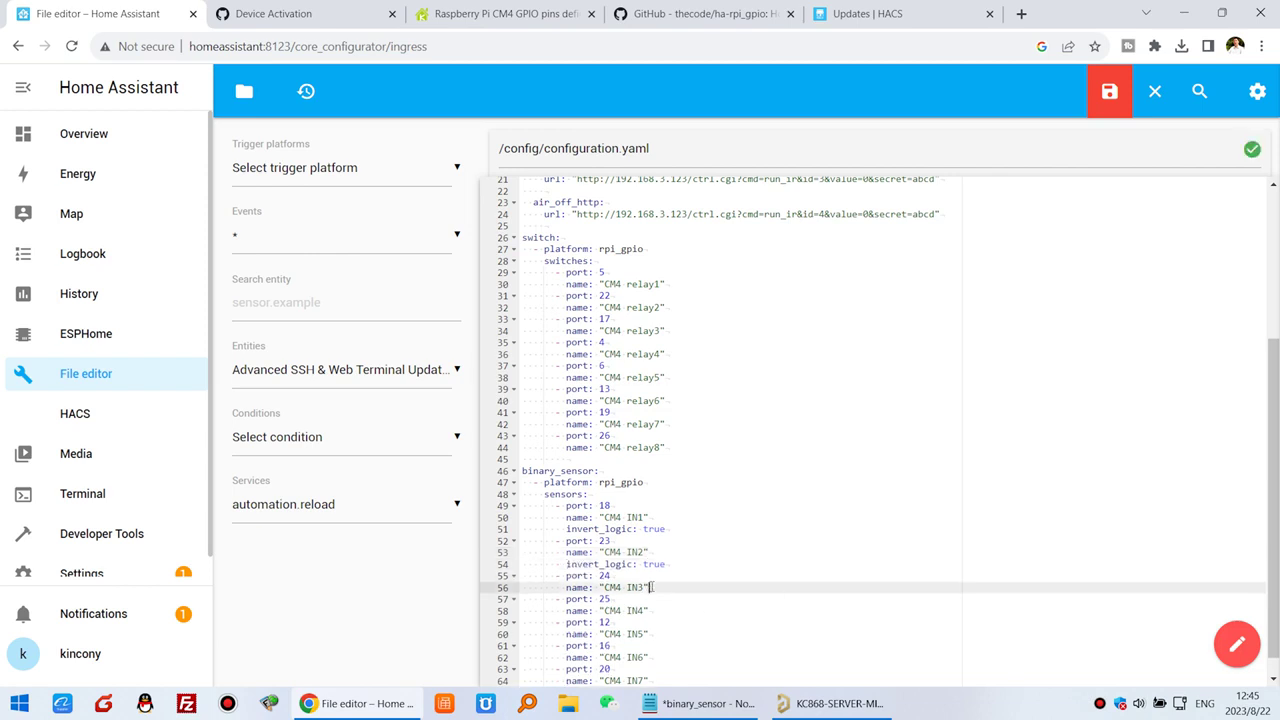
key(Return)
key(ctrl+v)
click(656, 624)
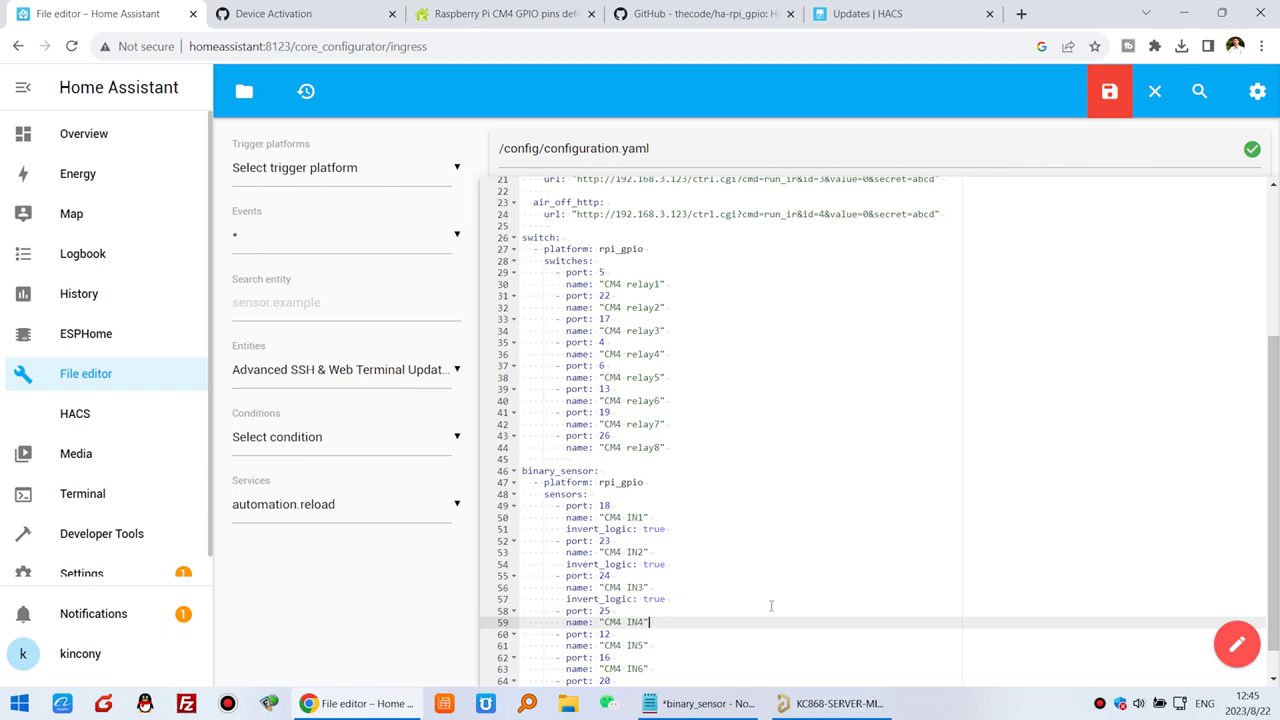
key(Return)
key(ctrl+v)
- Insert "invert_logic: true" below the CM4 IN5, IN6, IN7 and IN8 names and save configuration.yaml
click(660, 610)
key(Return)
key(ctrl+v)
click(664, 647)
key(Return)
key(ctrl+v)
click(656, 657)
key(Return)
key(ctrl+v)
click(661, 680)
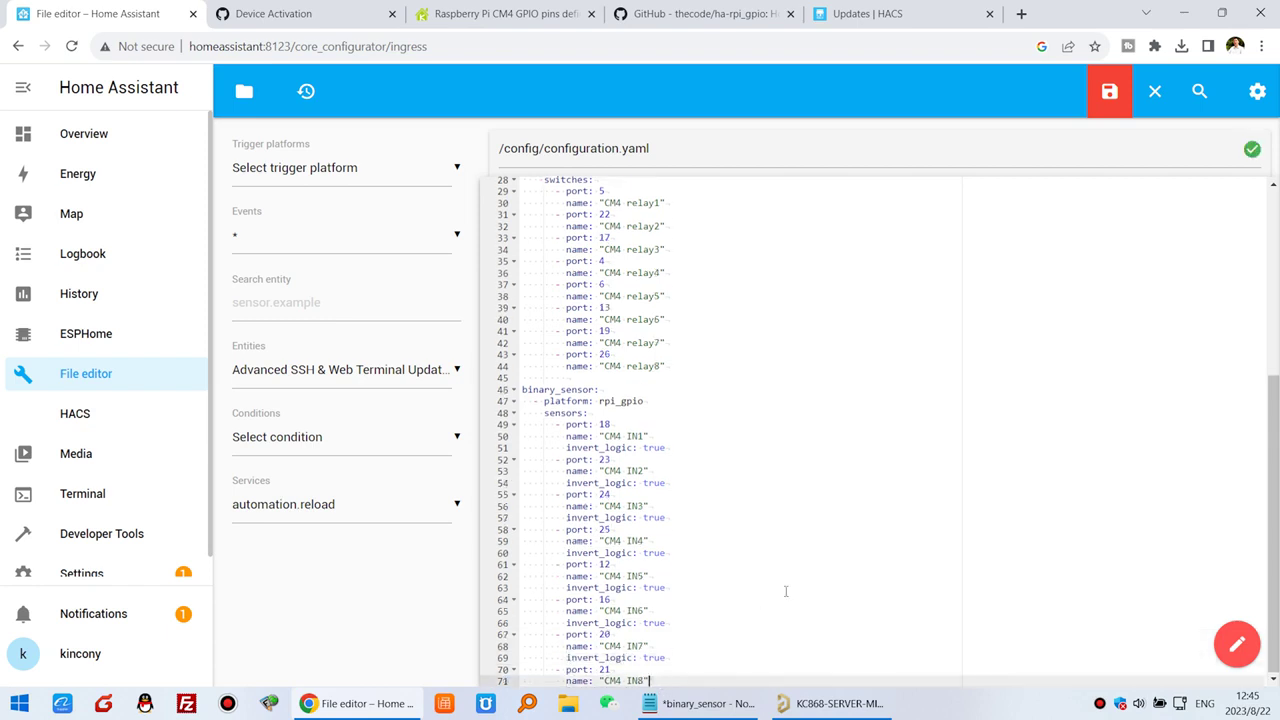
key(Return)
key(ctrl+v)
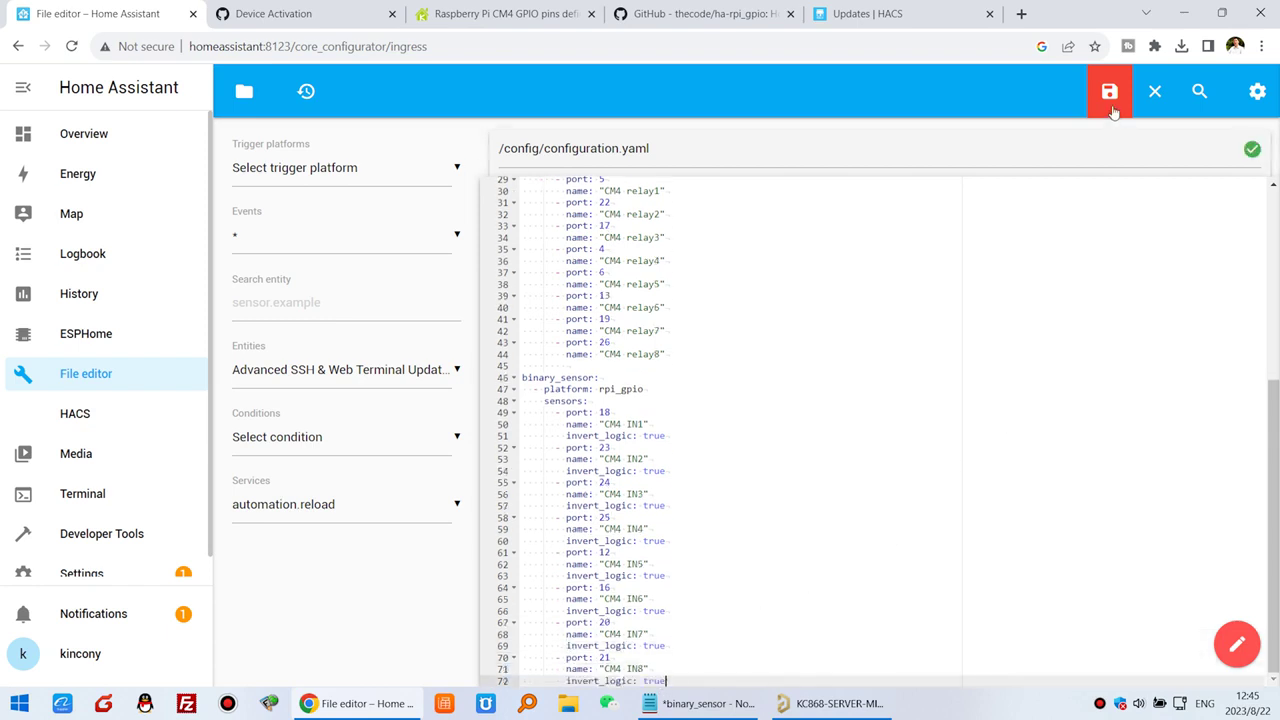
click(1110, 95)
- Restart Home Assistant from its System settings to load the inverted input logic
scroll(101, 562, down, 1)
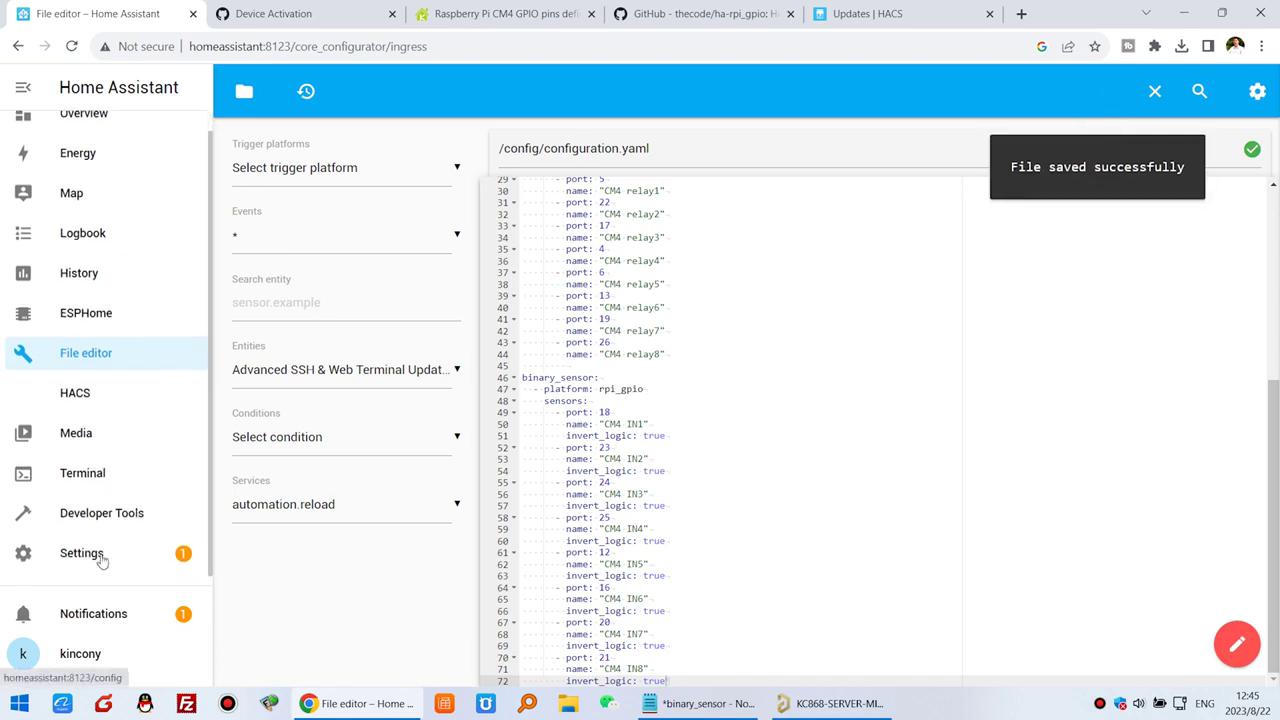
click(101, 560)
scroll(766, 509, down, 2)
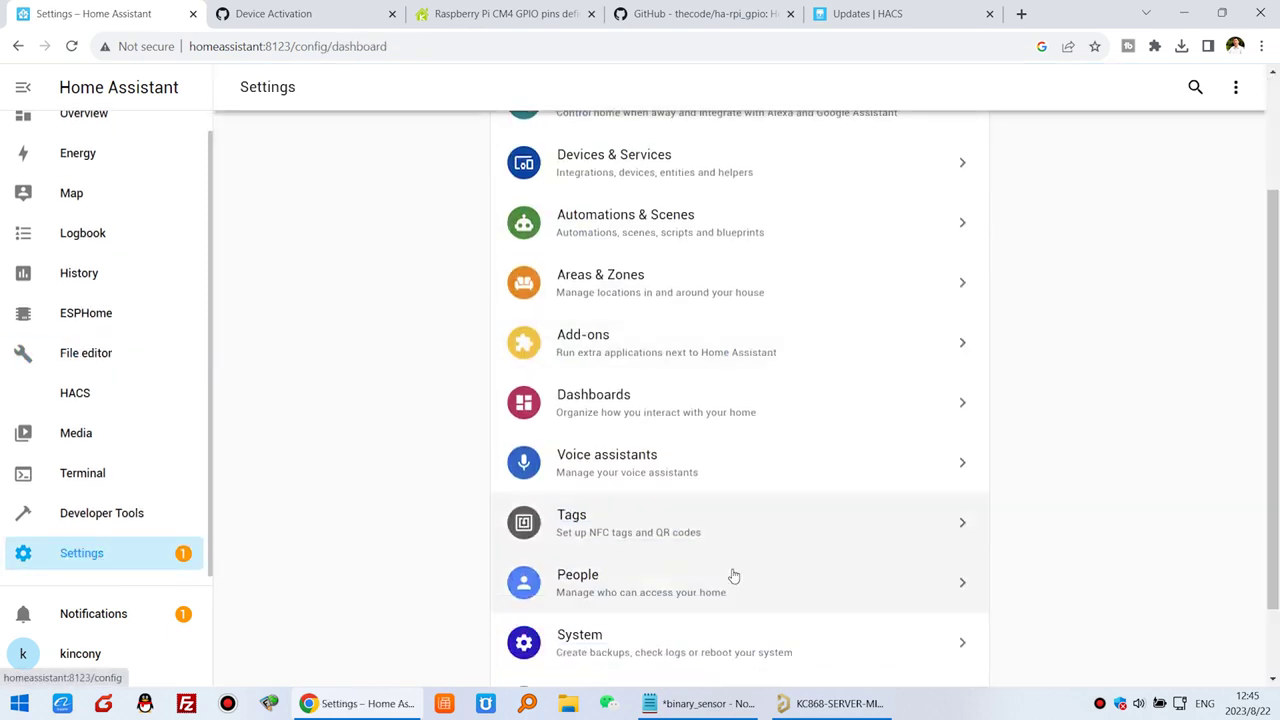
click(700, 643)
click(1249, 88)
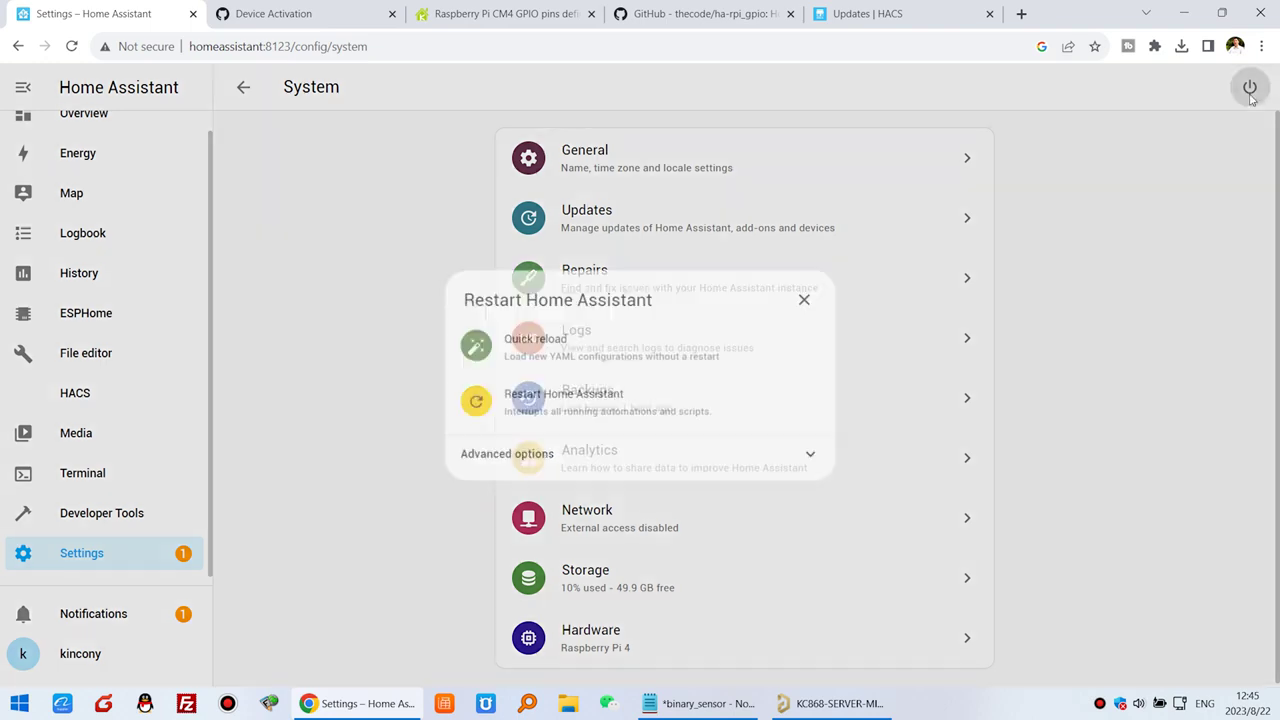
click(740, 415)
click(766, 430)
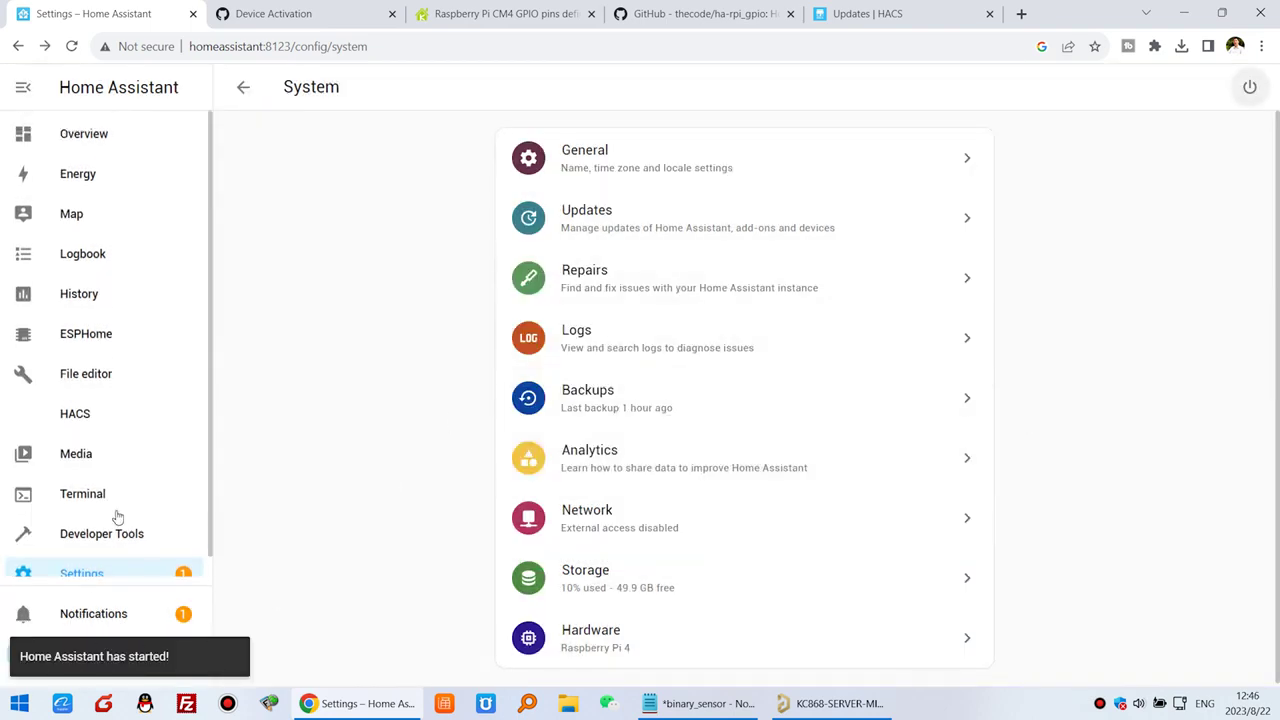
- Open the Kincony Server Mini view of the Overview dashboard and check the states of CM4 IN1 to IN8
click(115, 145)
click(520, 91)
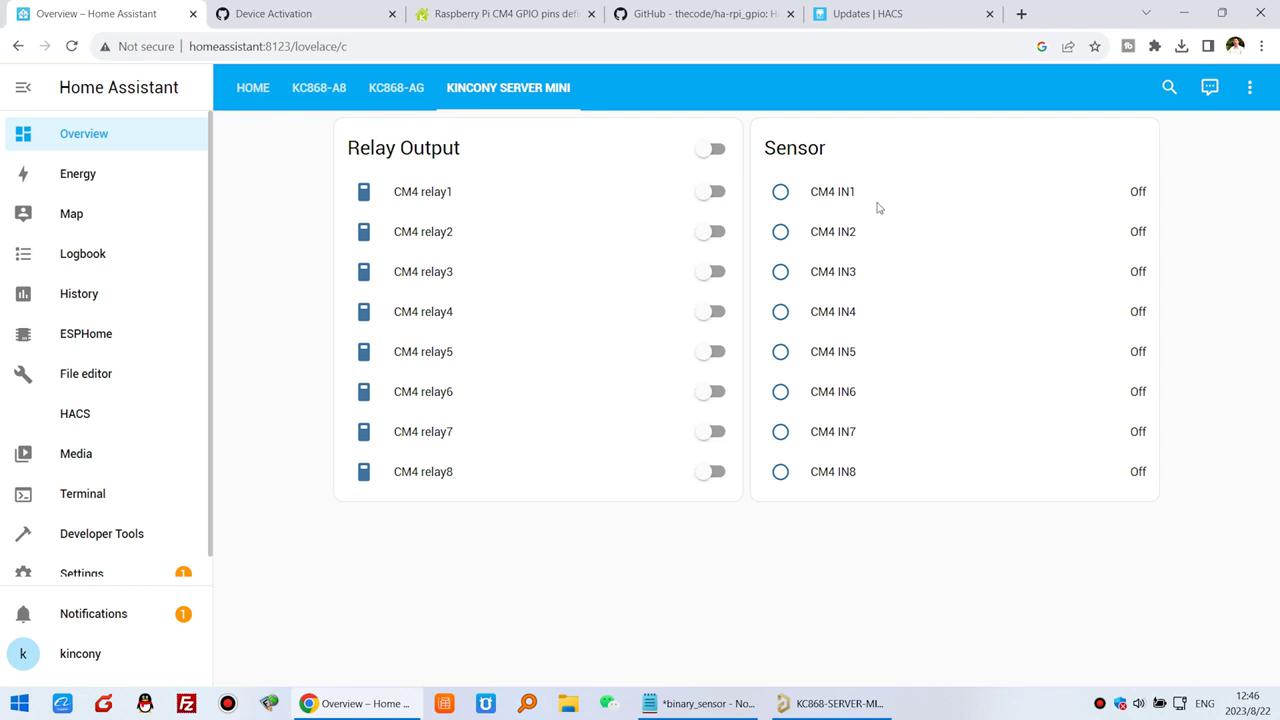